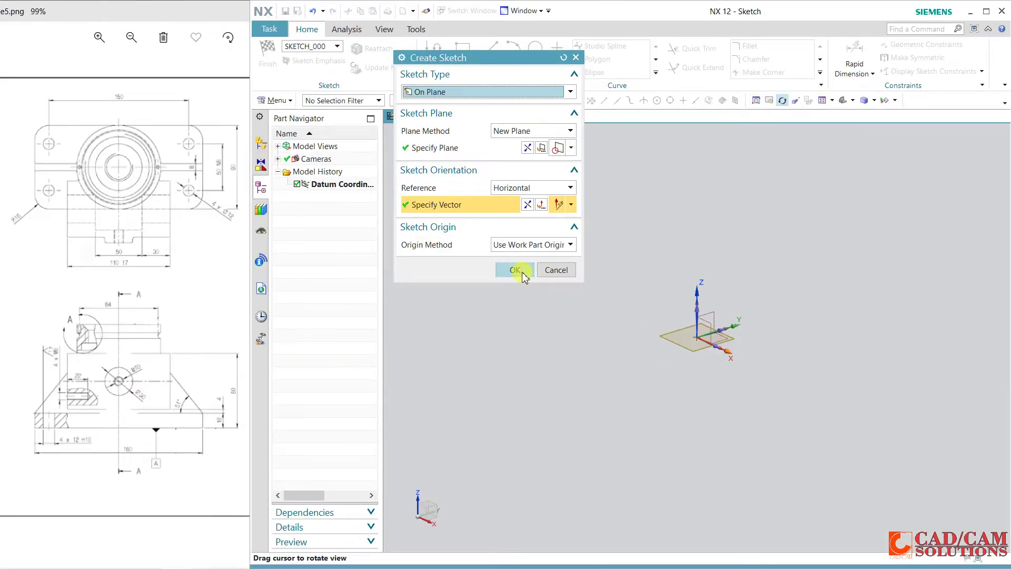
# Step: Create the sketch and draw a from-centre rectangle centred on the origin
pyautogui.click(514, 269)
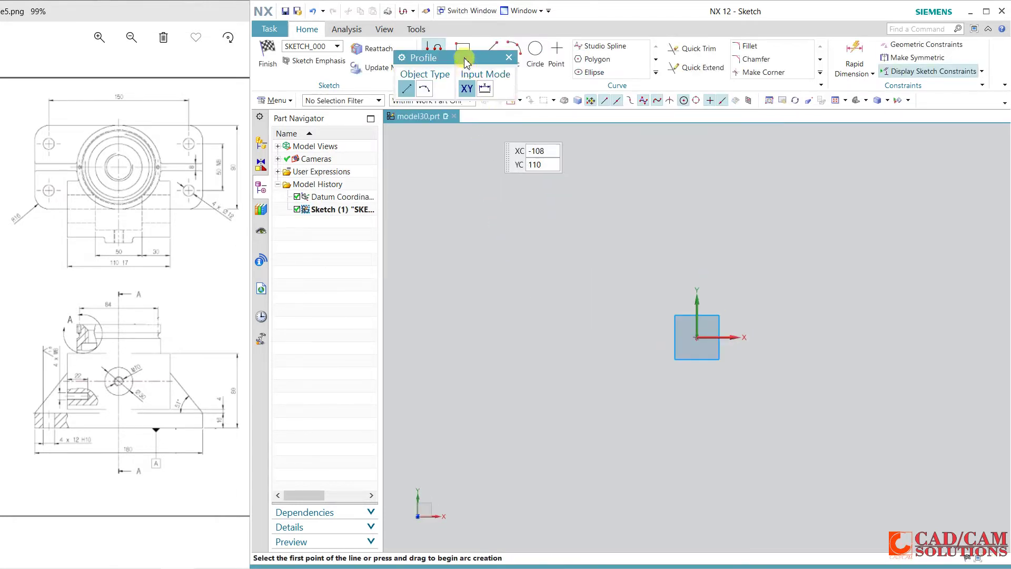
pyautogui.click(463, 52)
pyautogui.click(444, 148)
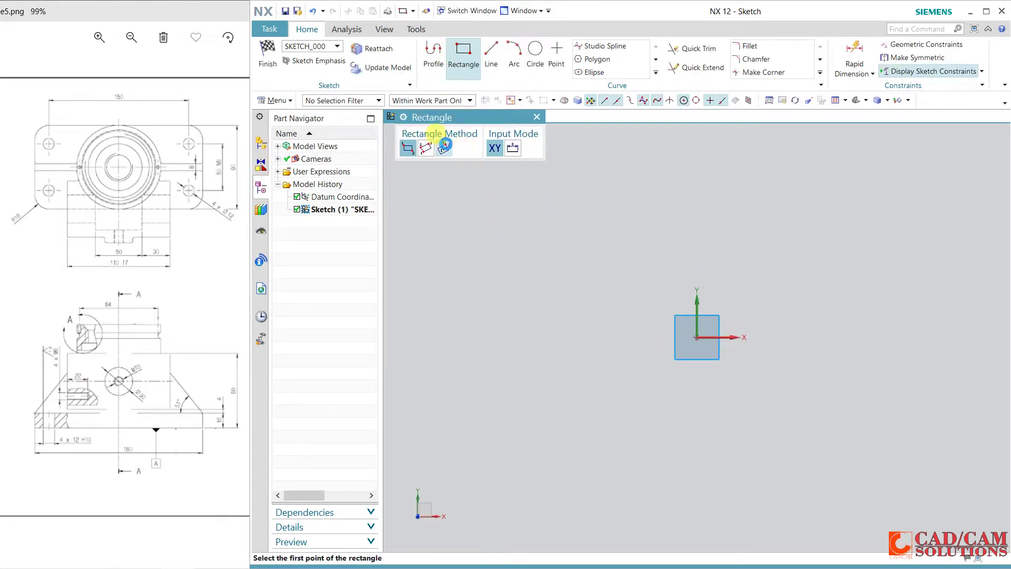
pyautogui.click(697, 337)
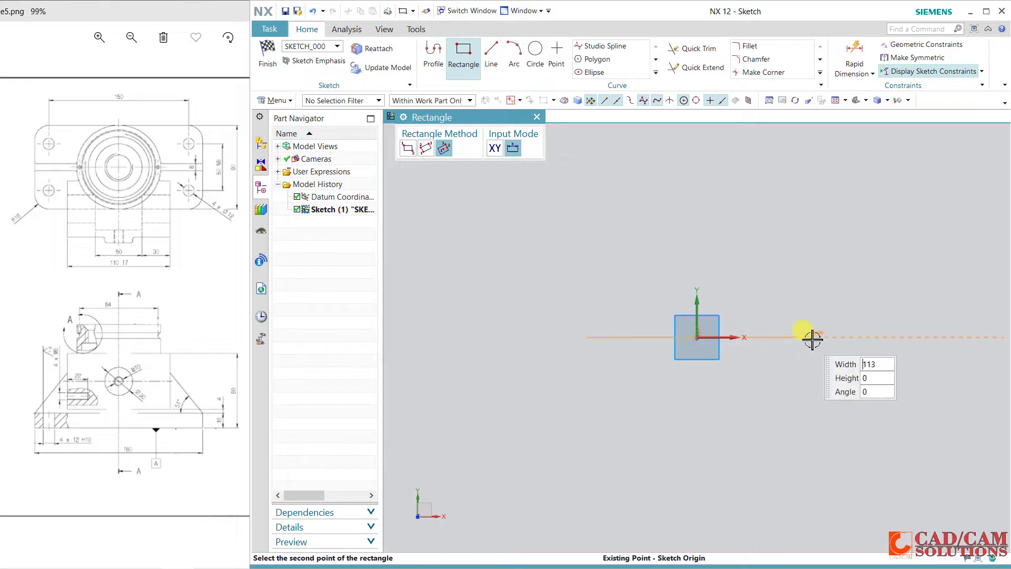
pyautogui.click(813, 337)
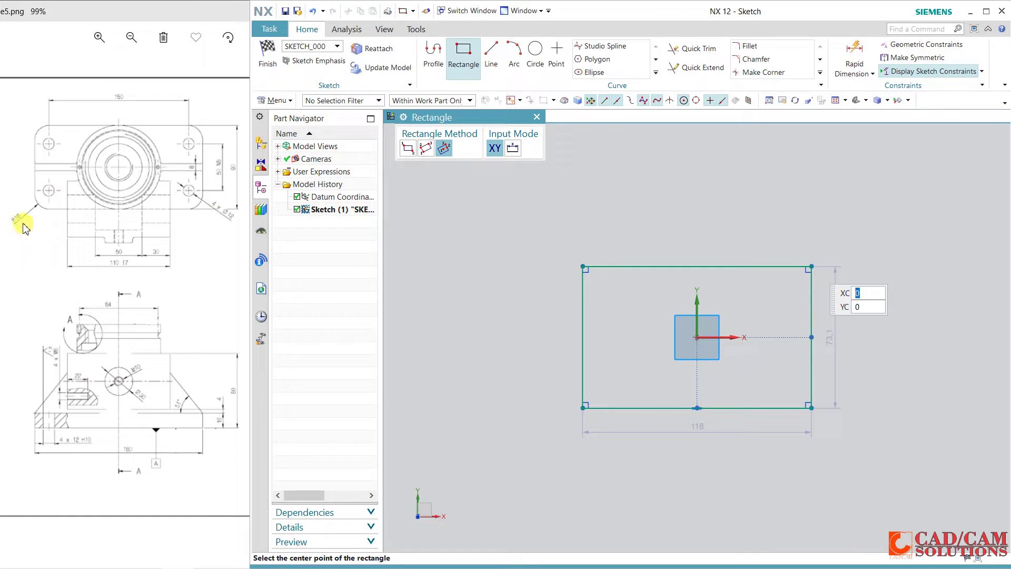
# Step: Round all four rectangle corners with radius 16 fillets
pyautogui.click(749, 46)
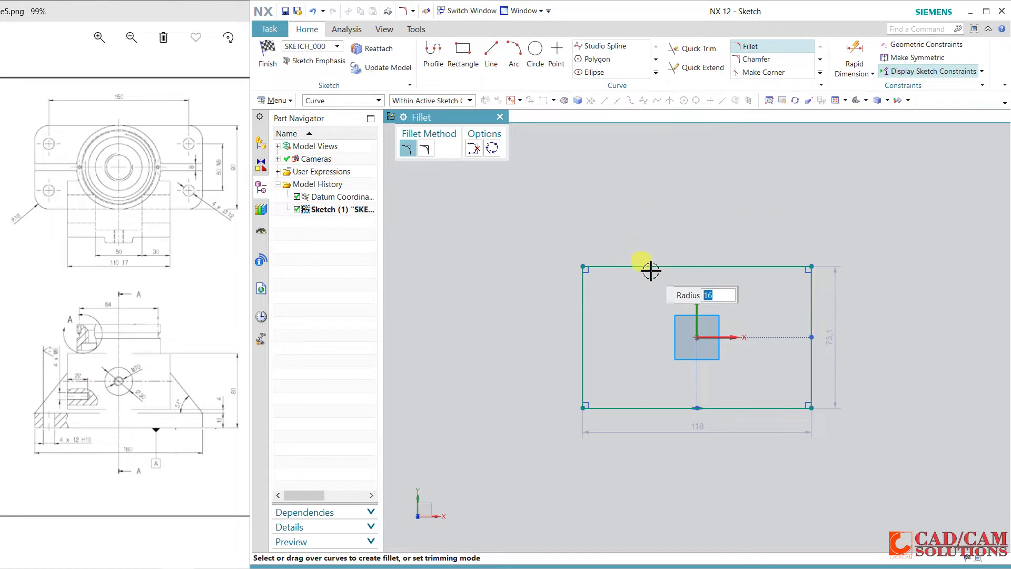
pyautogui.moveTo(639, 237)
pyautogui.mouseDown()
pyautogui.moveTo(551, 337)
pyautogui.moveTo(635, 455)
pyautogui.mouseUp()
pyautogui.moveTo(765, 438); pyautogui.dragTo(839, 354)
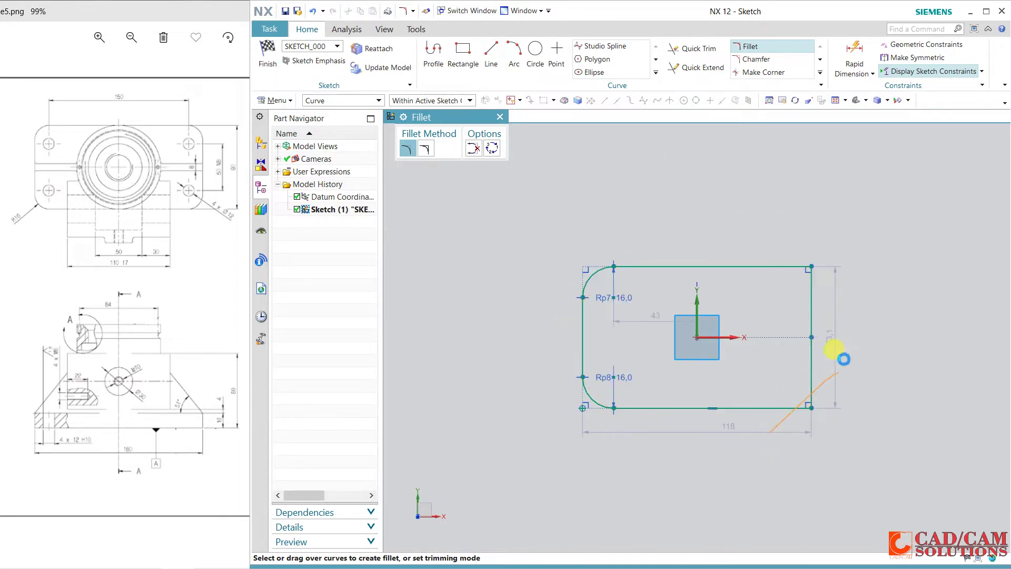
pyautogui.moveTo(846, 311); pyautogui.dragTo(767, 241)
pyautogui.click(855, 50)
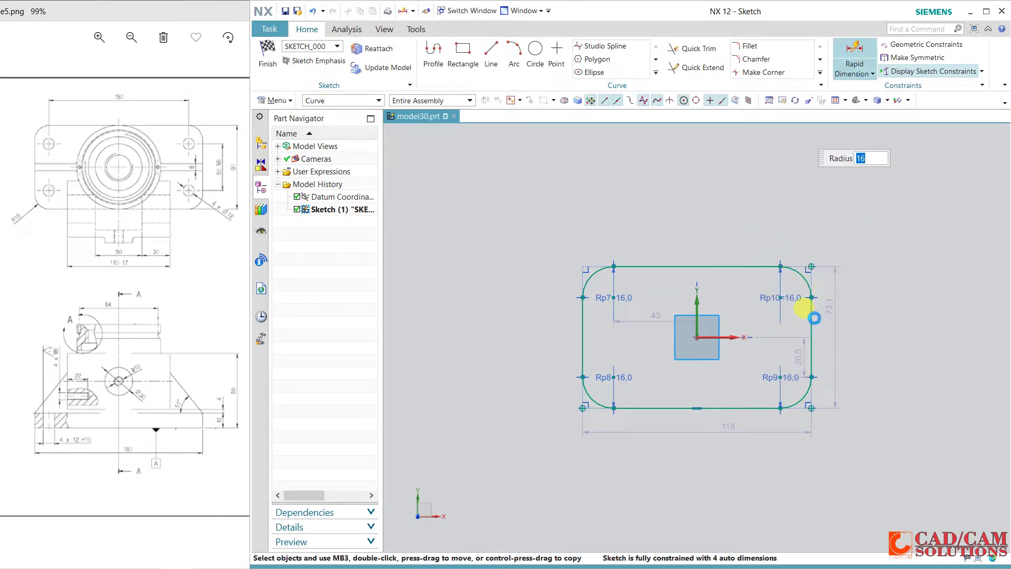
# Step: Dimension the rounded rectangle to 180 wide and 90 tall
pyautogui.click(811, 337)
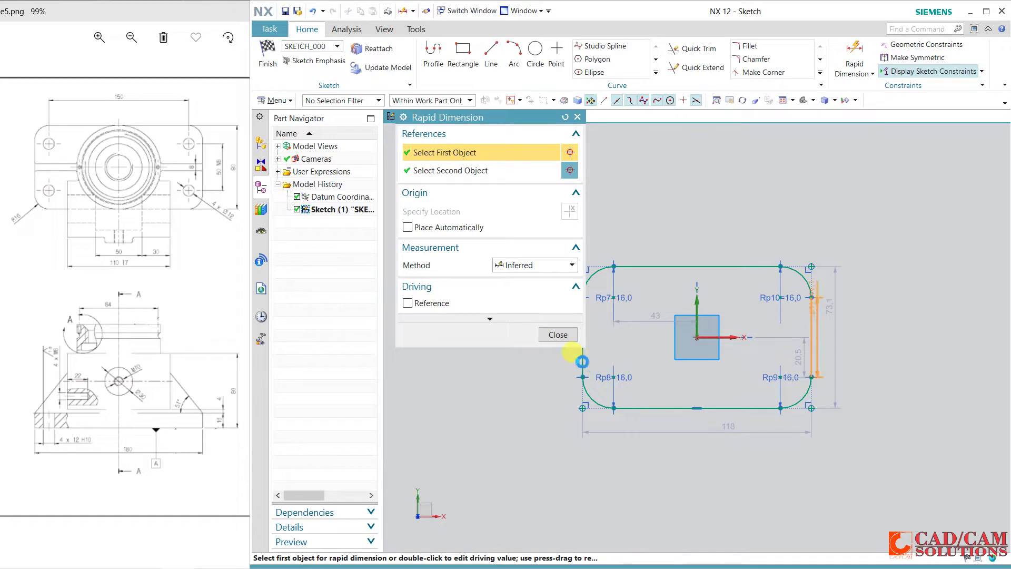
pyautogui.click(583, 355)
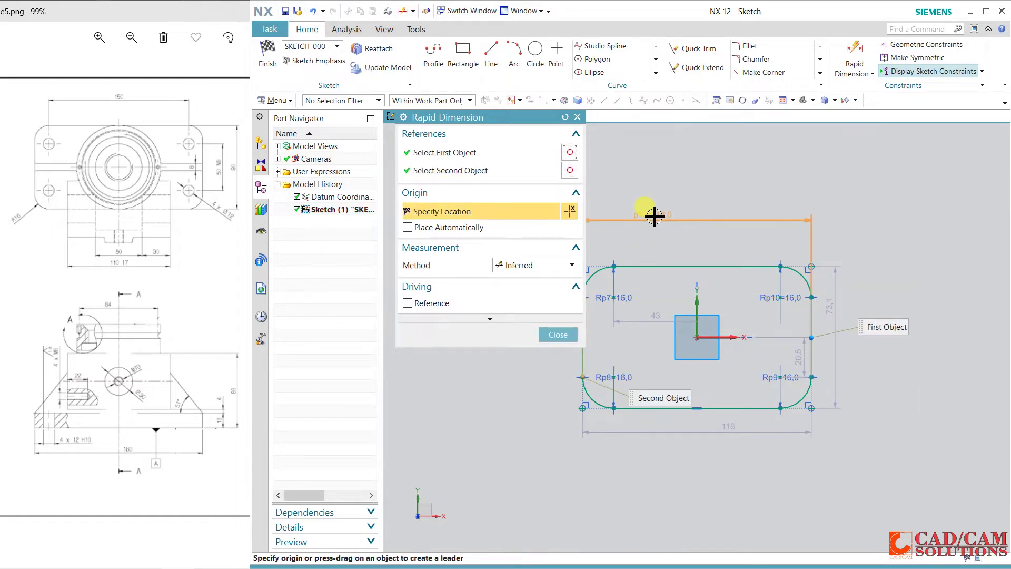
pyautogui.click(668, 216)
pyautogui.write('180')
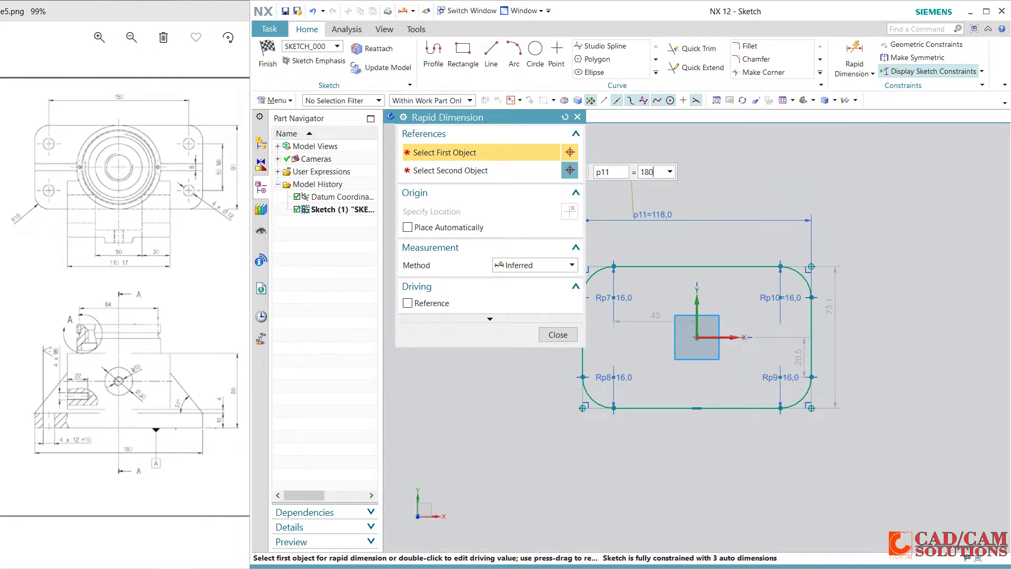
pyautogui.press('Return')
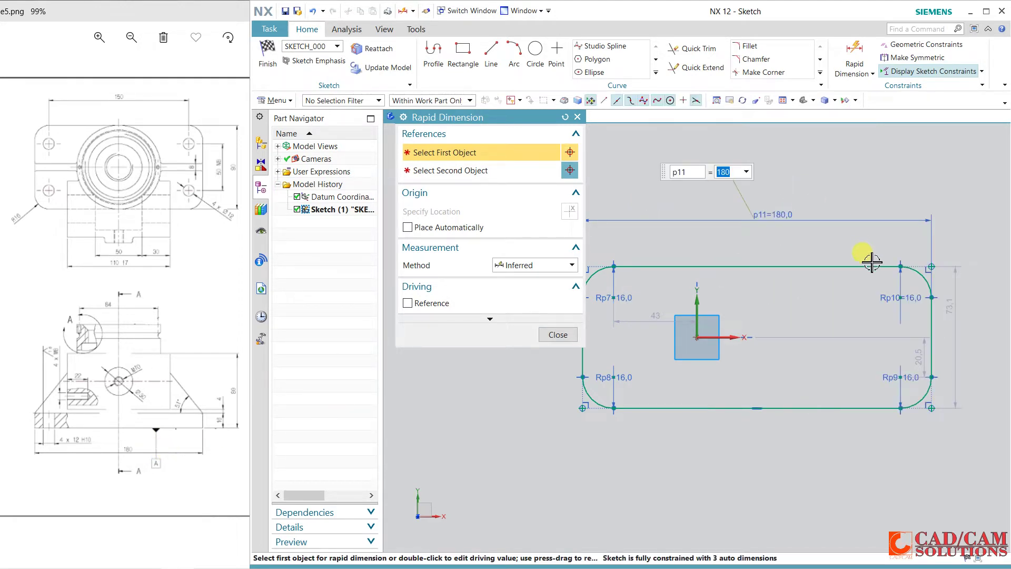
pyautogui.click(871, 266)
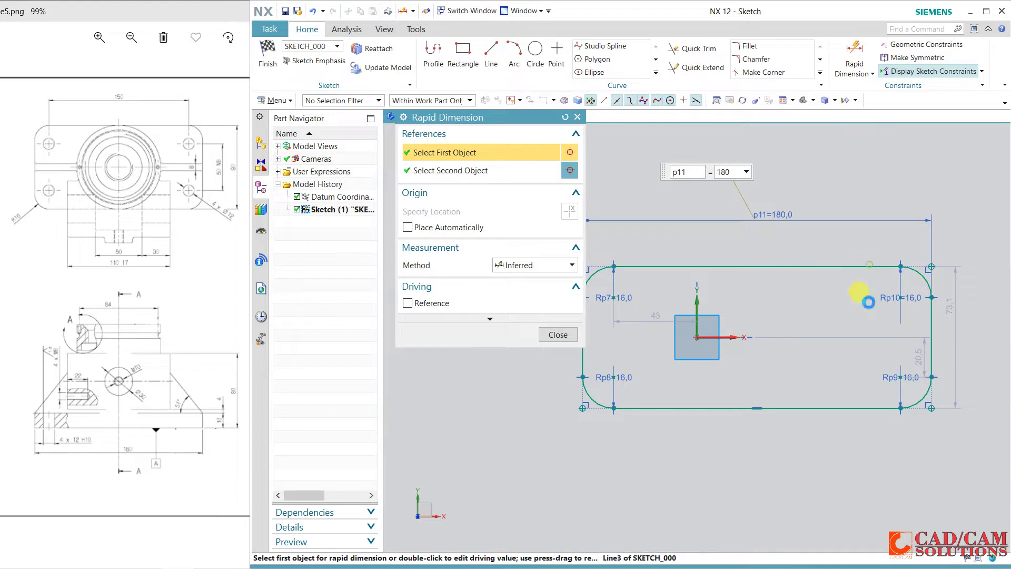
pyautogui.click(852, 411)
pyautogui.click(977, 334)
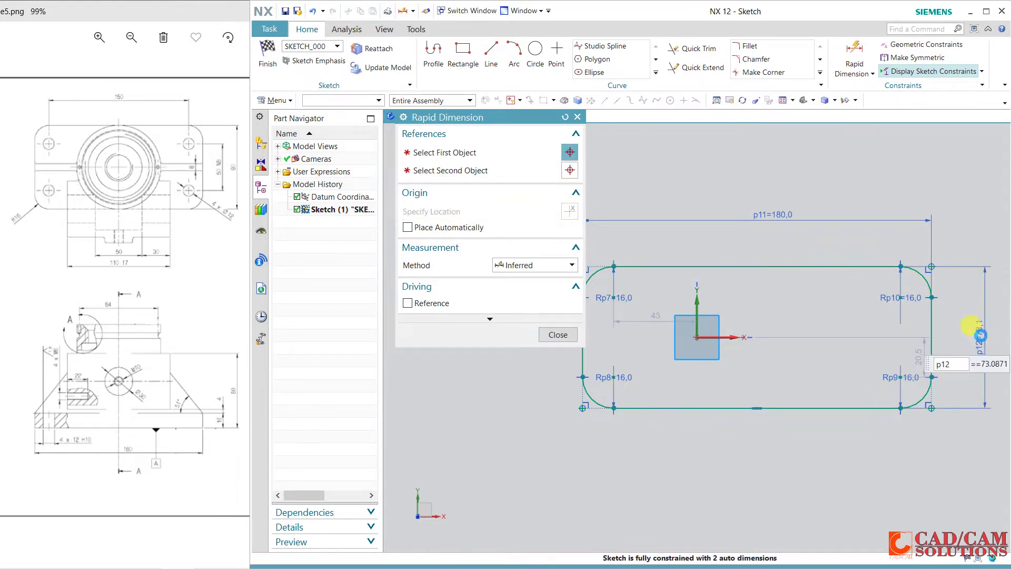
pyautogui.write('90')
pyautogui.press('Return')
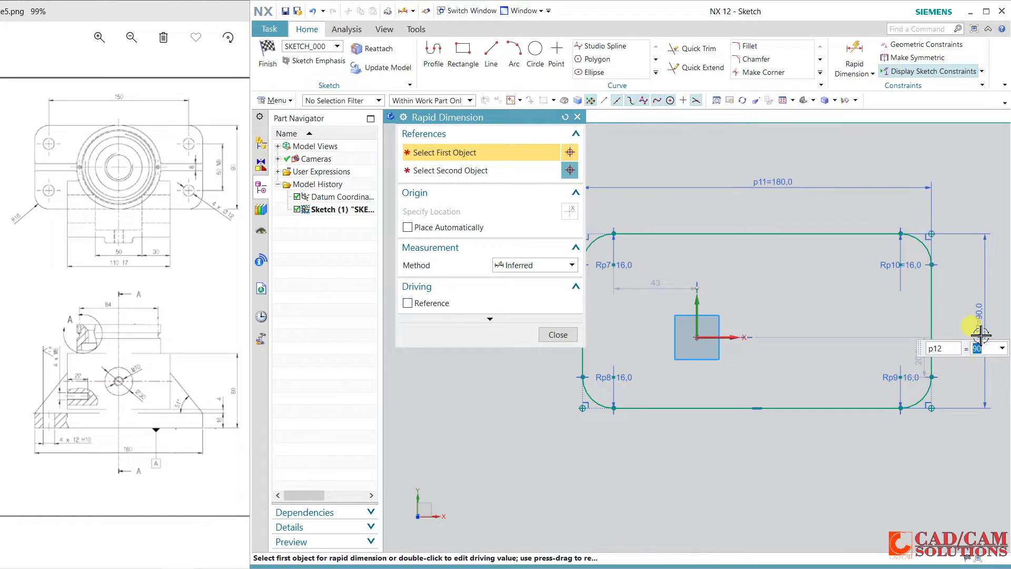
pyautogui.click(558, 334)
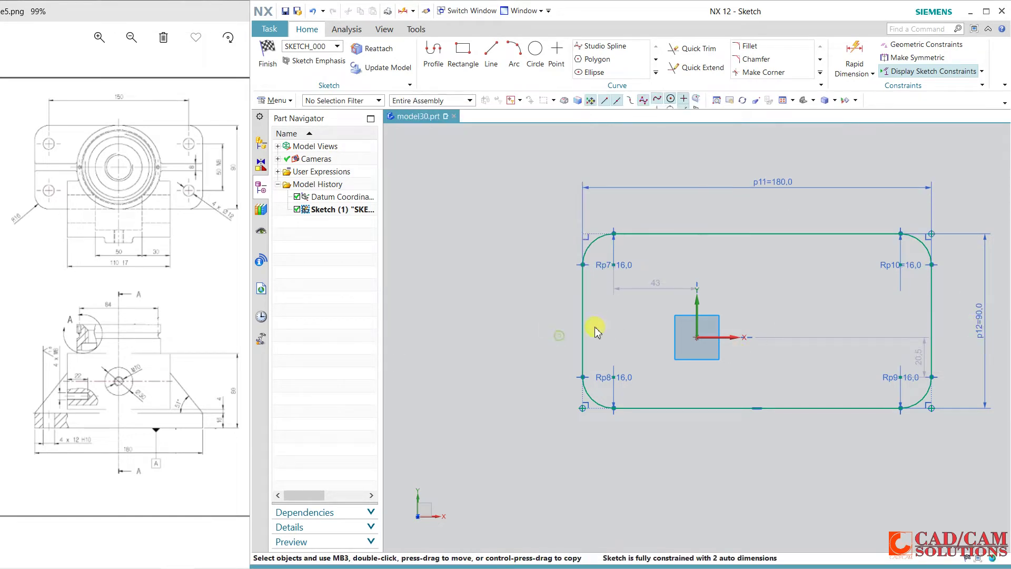
# Step: Constrain the top and right side midpoints onto the vertical and horizontal sketch axes
pyautogui.click(758, 234)
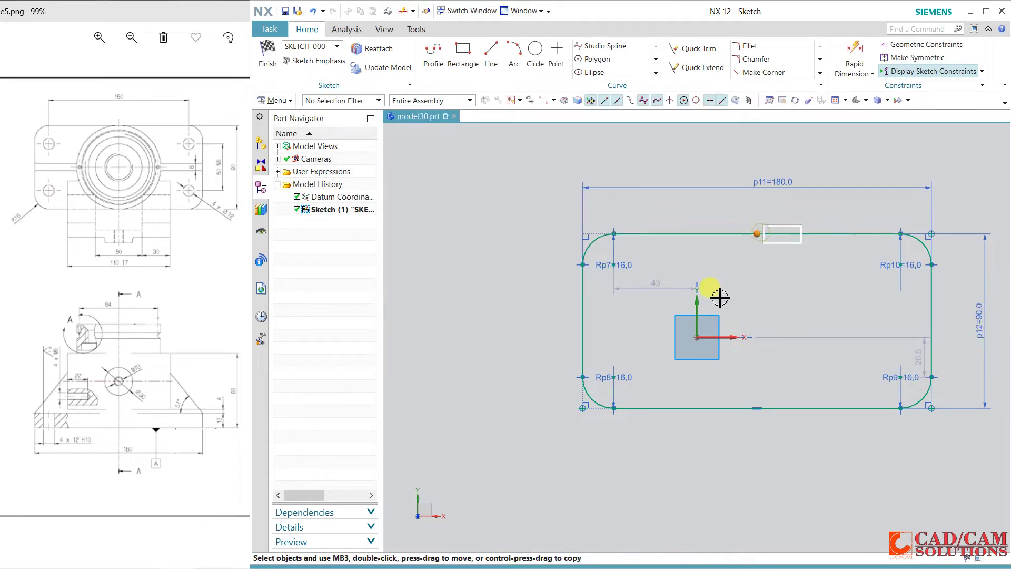
pyautogui.click(697, 303)
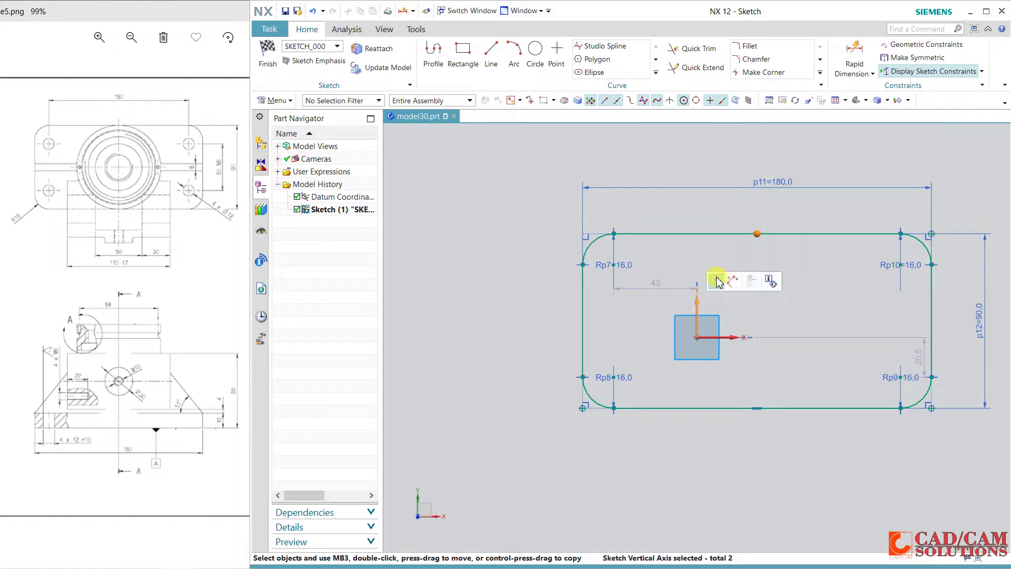
pyautogui.click(716, 277)
pyautogui.click(727, 338)
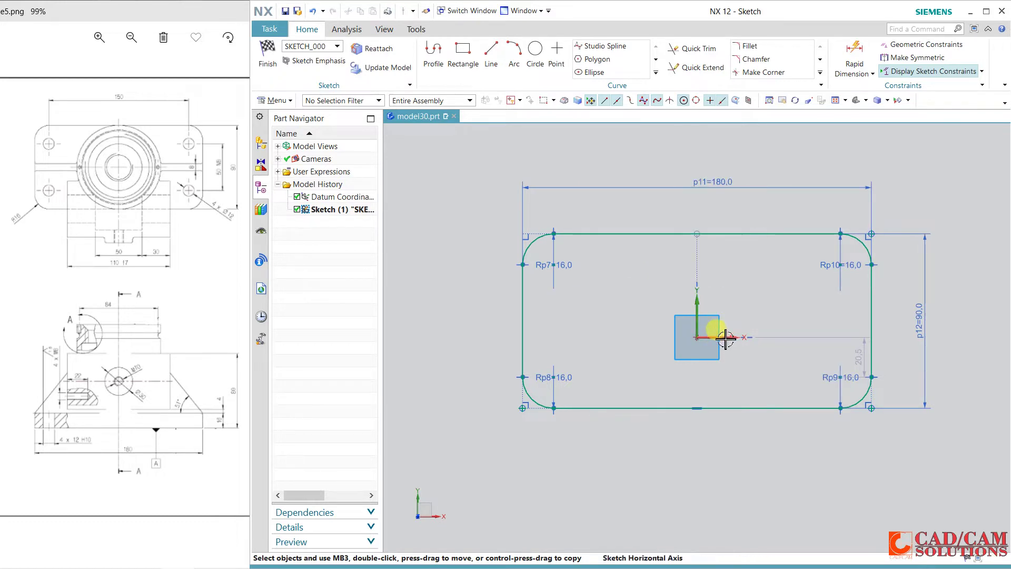
pyautogui.click(872, 322)
pyautogui.click(901, 311)
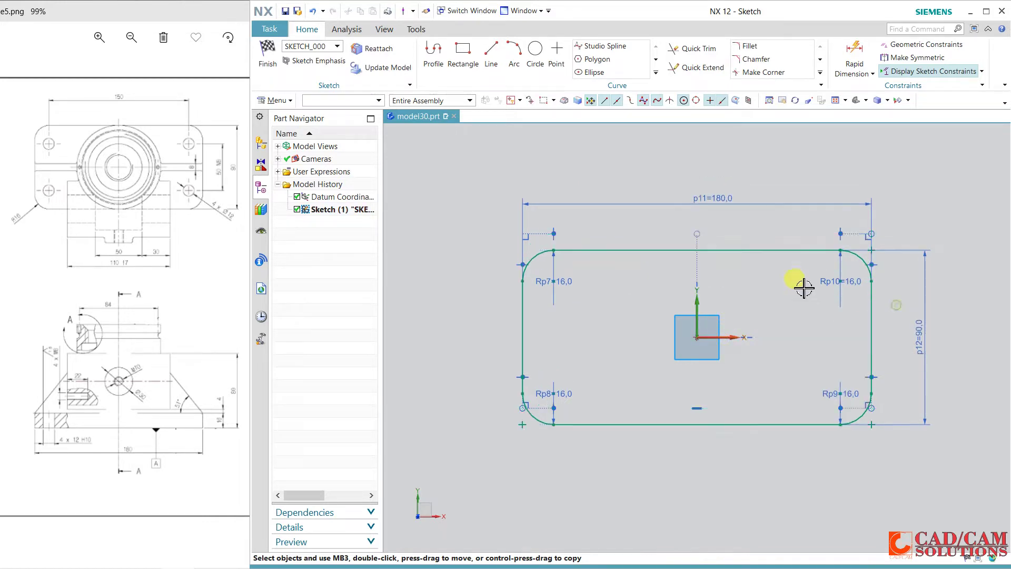
# Step: Place Ø12 circles at the centres of all four corner fillets
pyautogui.click(535, 53)
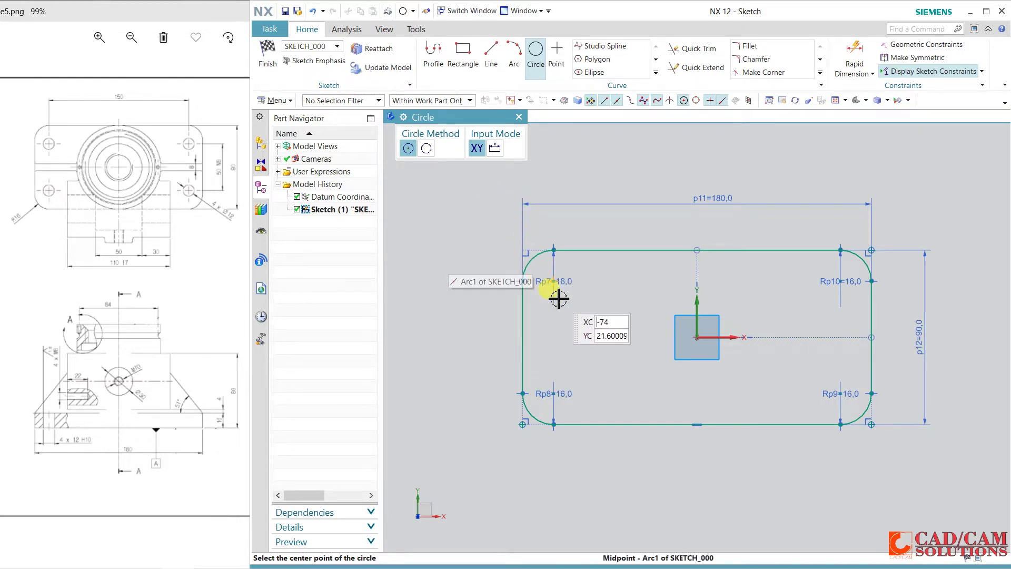
pyautogui.click(556, 282)
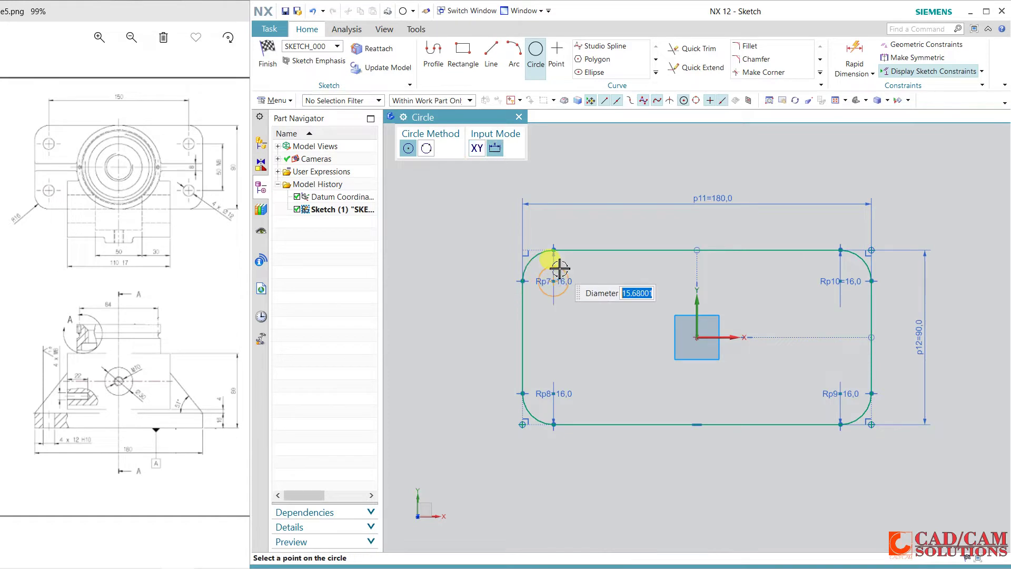
pyautogui.write('12')
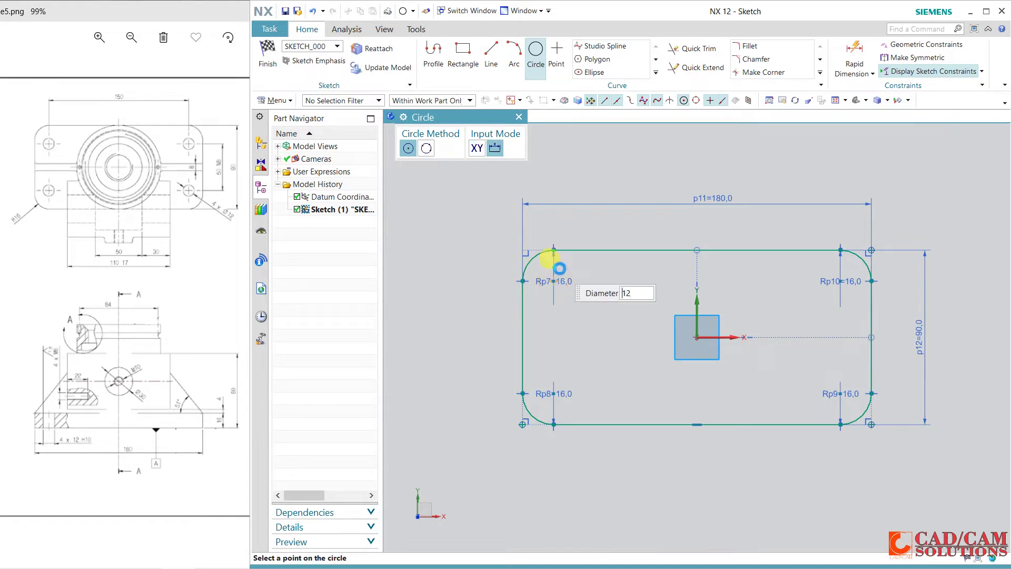
pyautogui.press('Return')
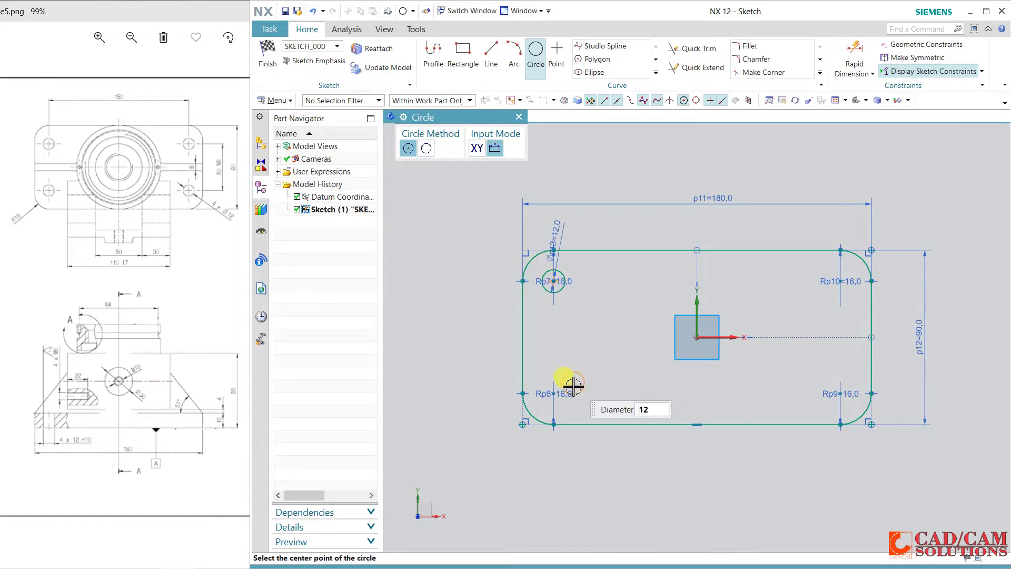
pyautogui.click(558, 394)
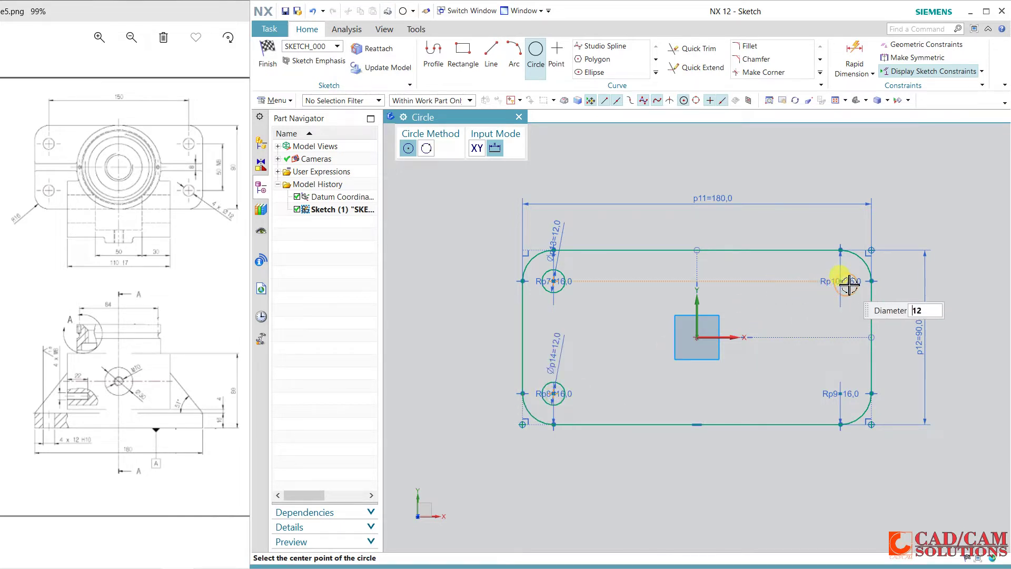
pyautogui.click(842, 282)
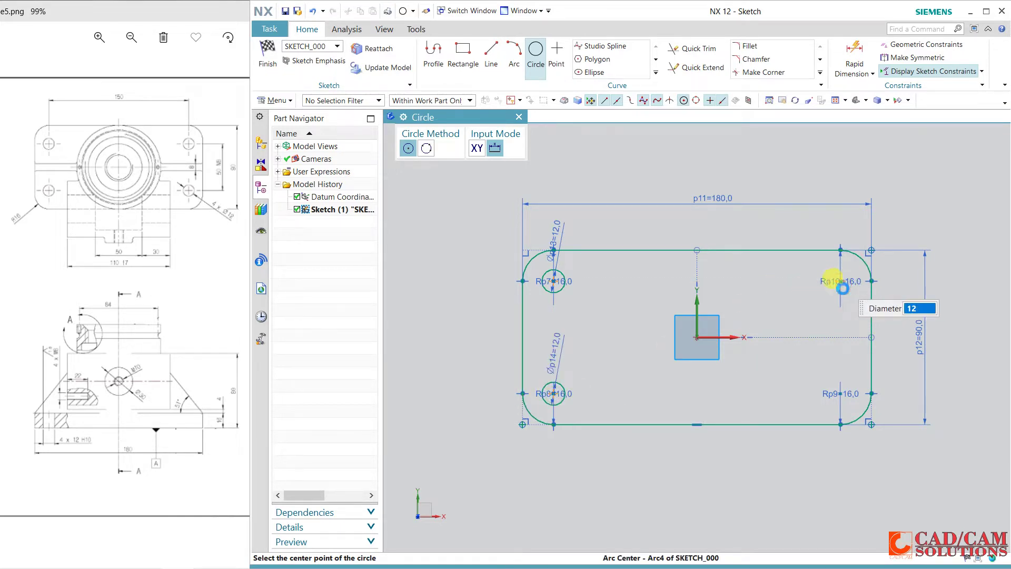
pyautogui.click(841, 394)
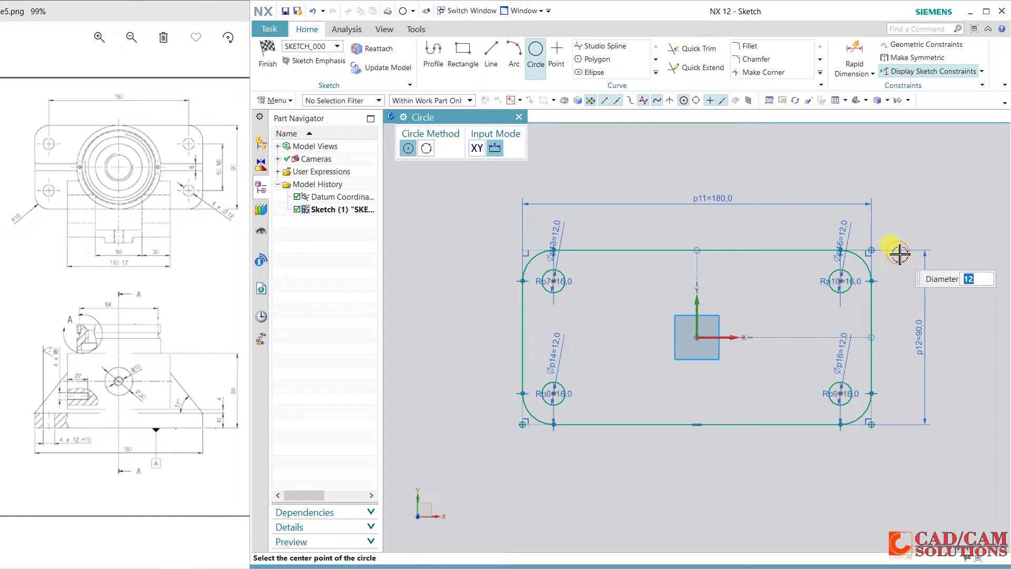
pyautogui.press('Escape')
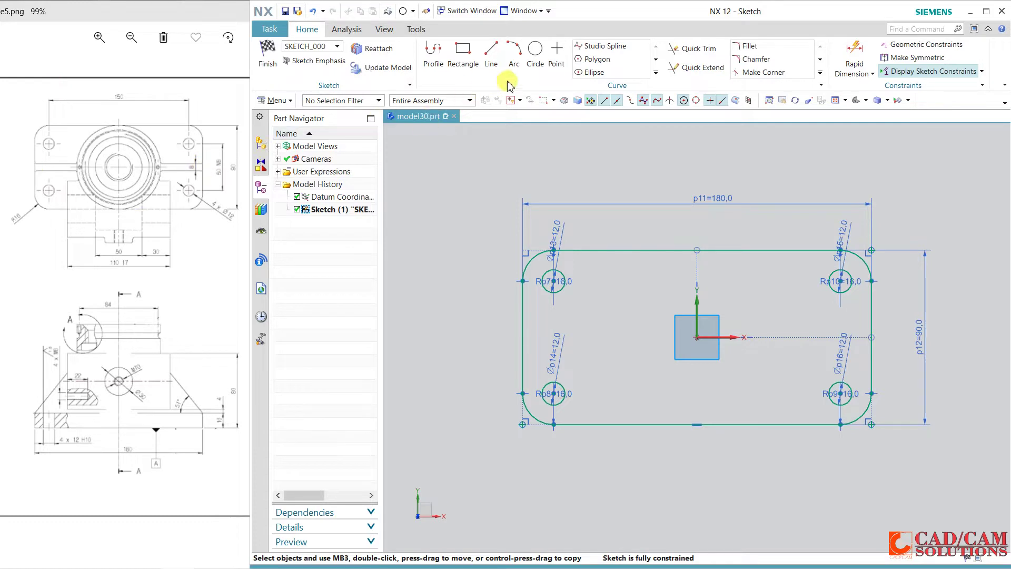
# Step: Draw an 84 mm diameter circle centred on the sketch origin
pyautogui.click(535, 55)
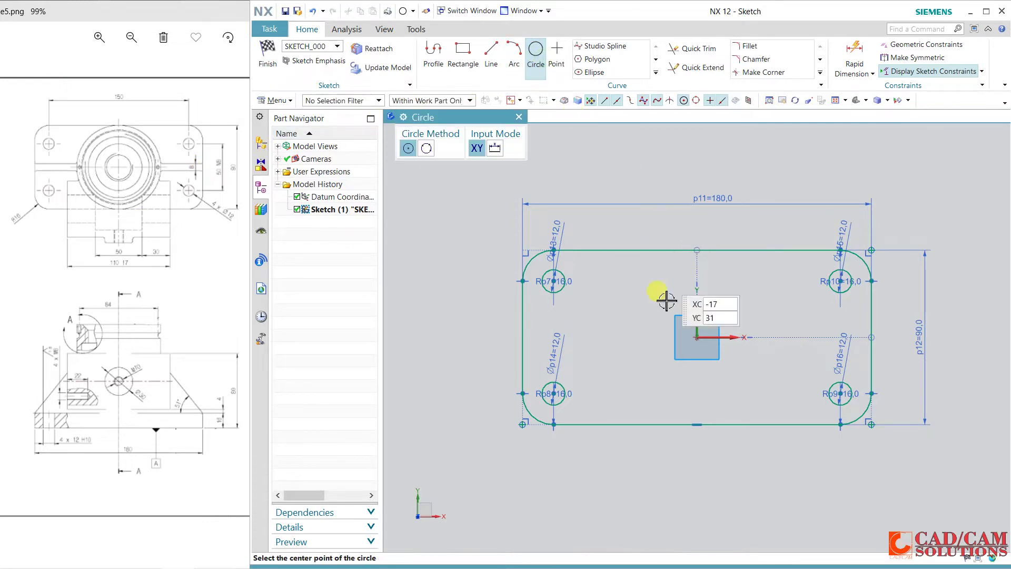
pyautogui.click(697, 337)
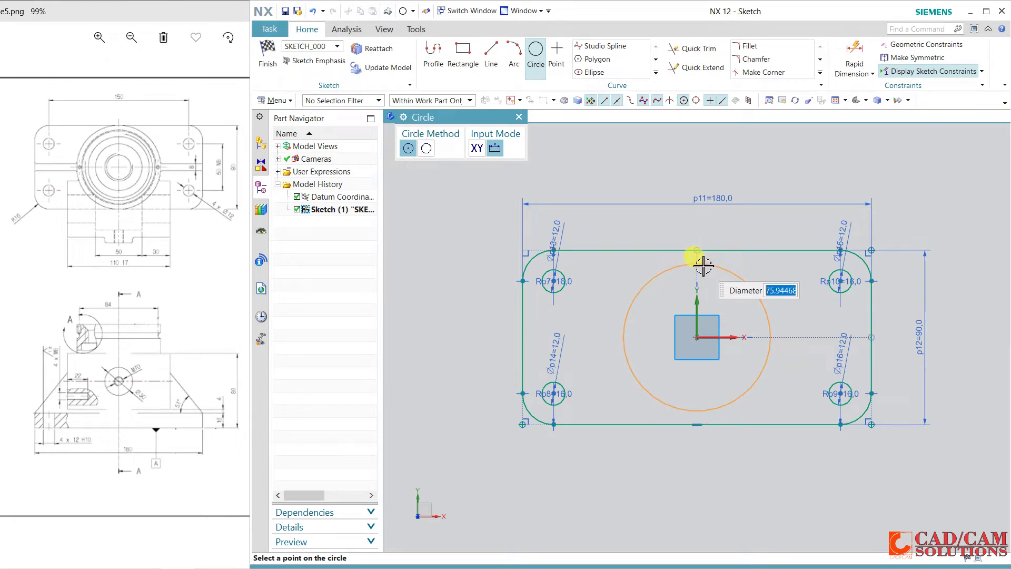
pyautogui.write('84')
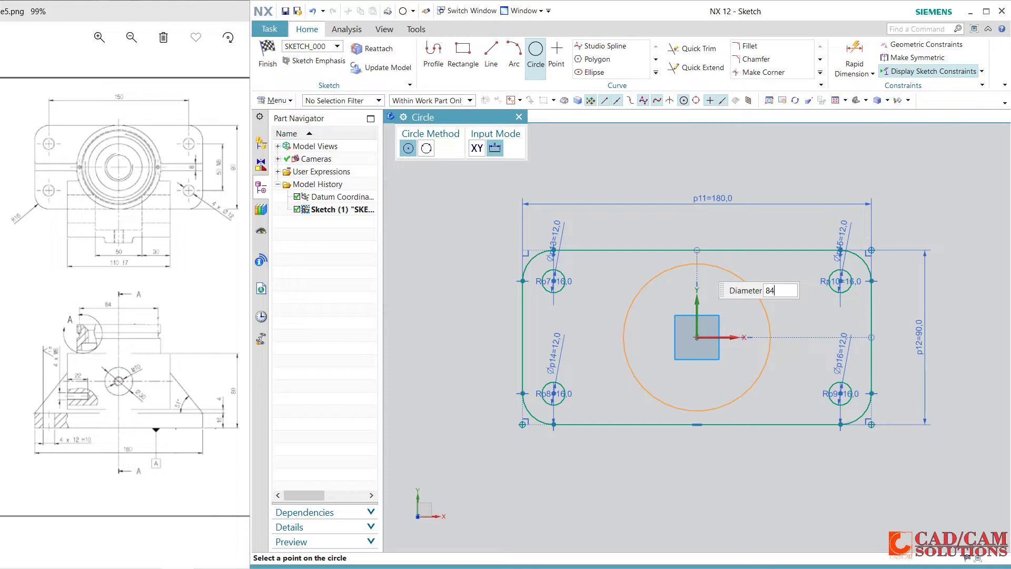
pyautogui.press('Return')
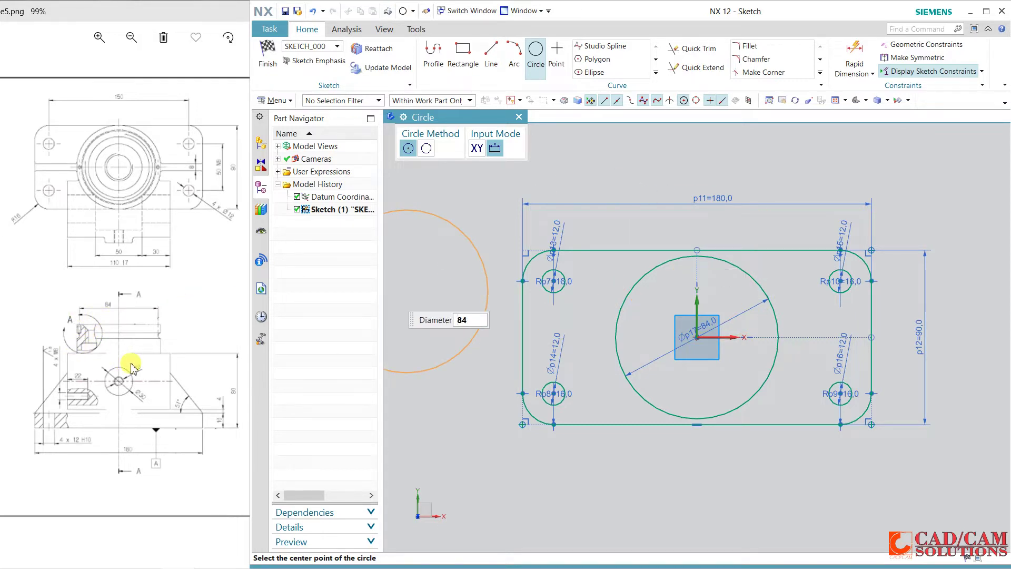
pyautogui.click(213, 306)
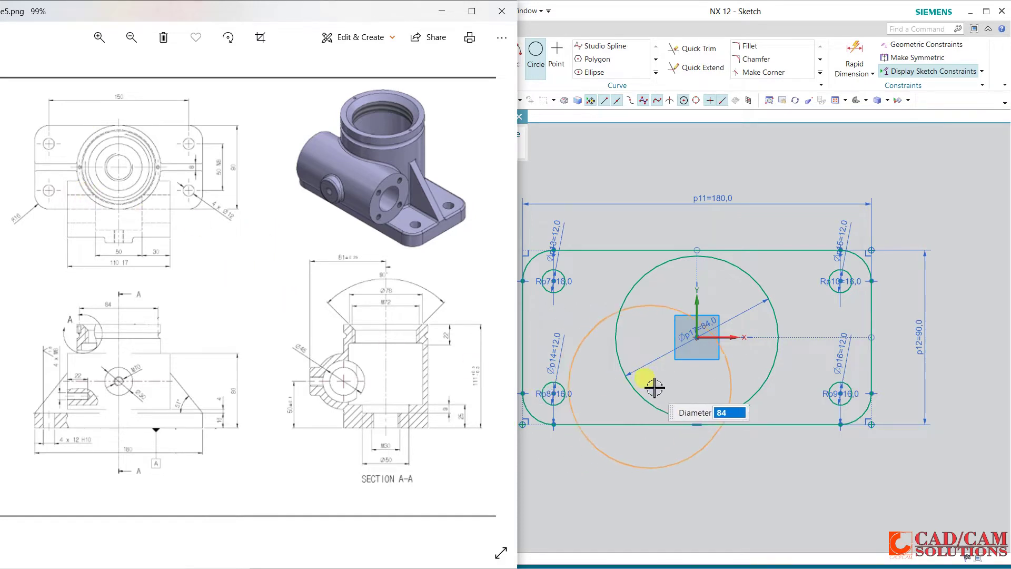
pyautogui.middleClick(675, 388)
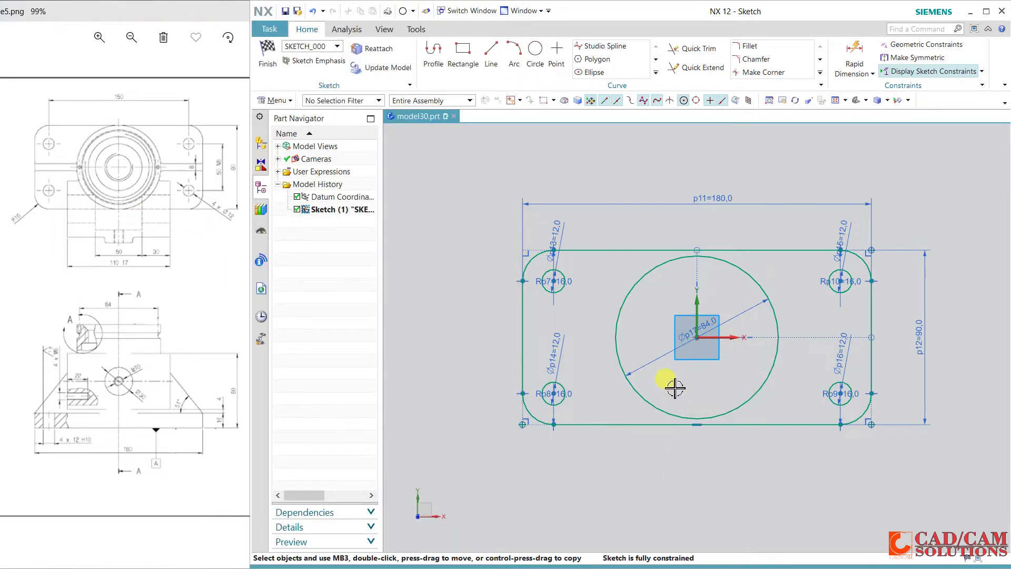
# Step: Edit the central circle's diameter dimension from 84 to 90
pyautogui.click(662, 358)
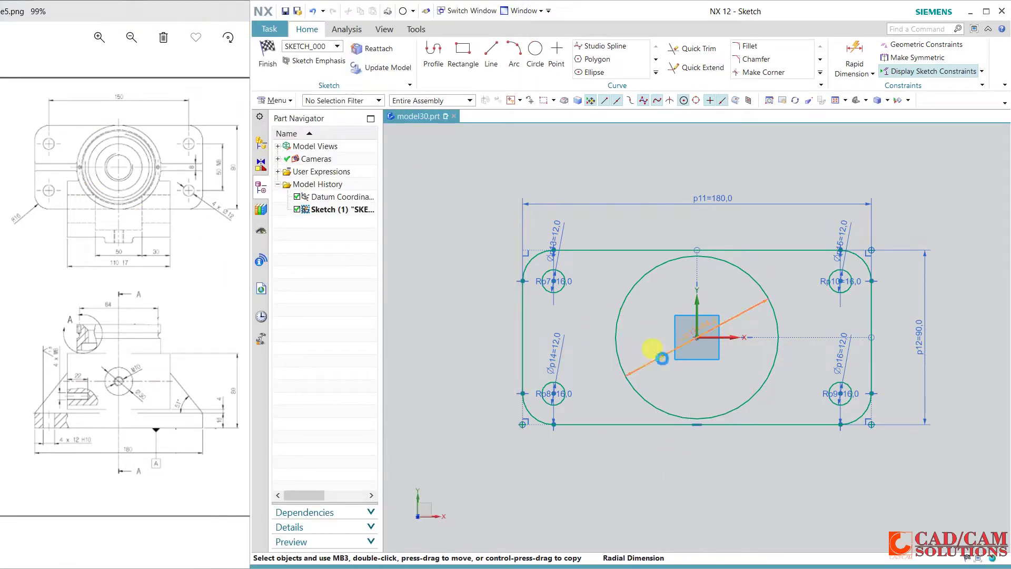
pyautogui.doubleClick(662, 358)
pyautogui.write('90')
pyautogui.press('Return')
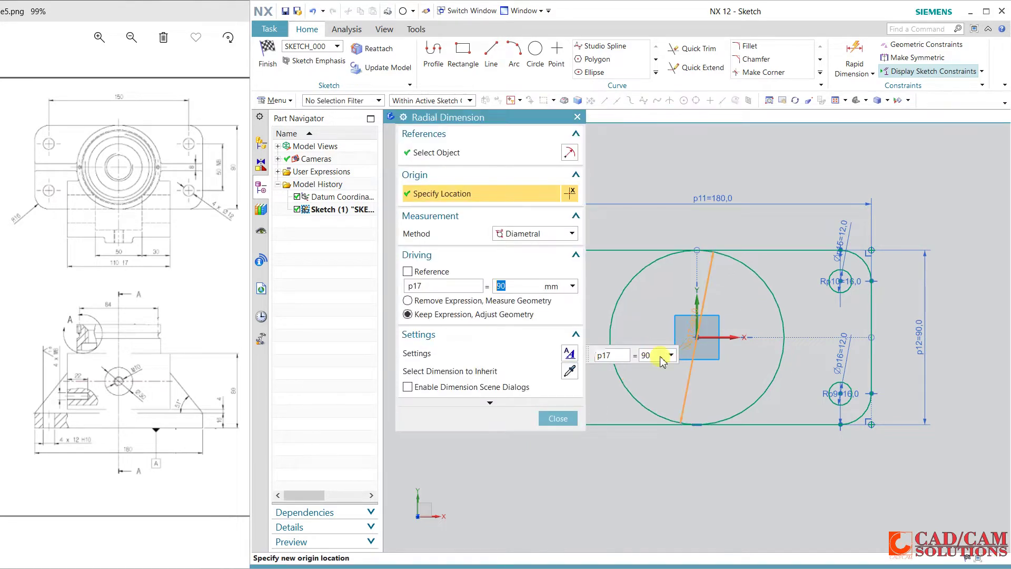
pyautogui.click(558, 418)
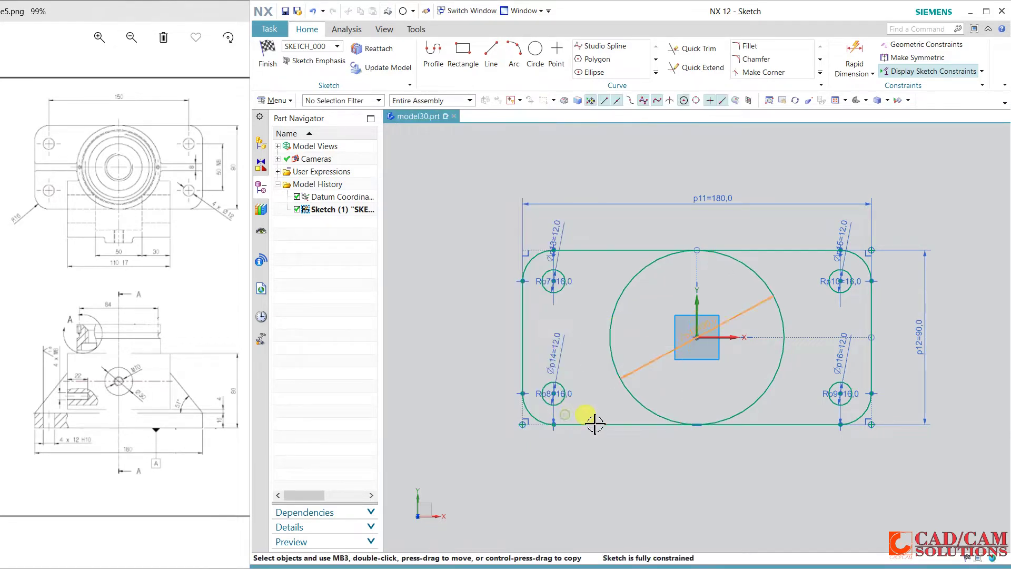
# Step: Finish the sketch and select the rounded outline and four corner holes as connected curves for extrusion
pyautogui.click(267, 56)
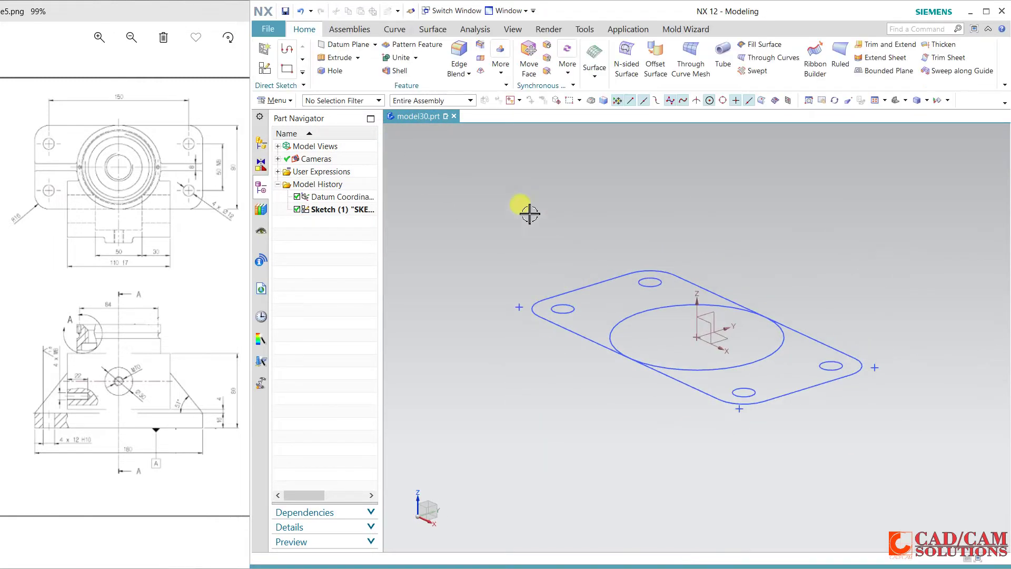
pyautogui.click(340, 60)
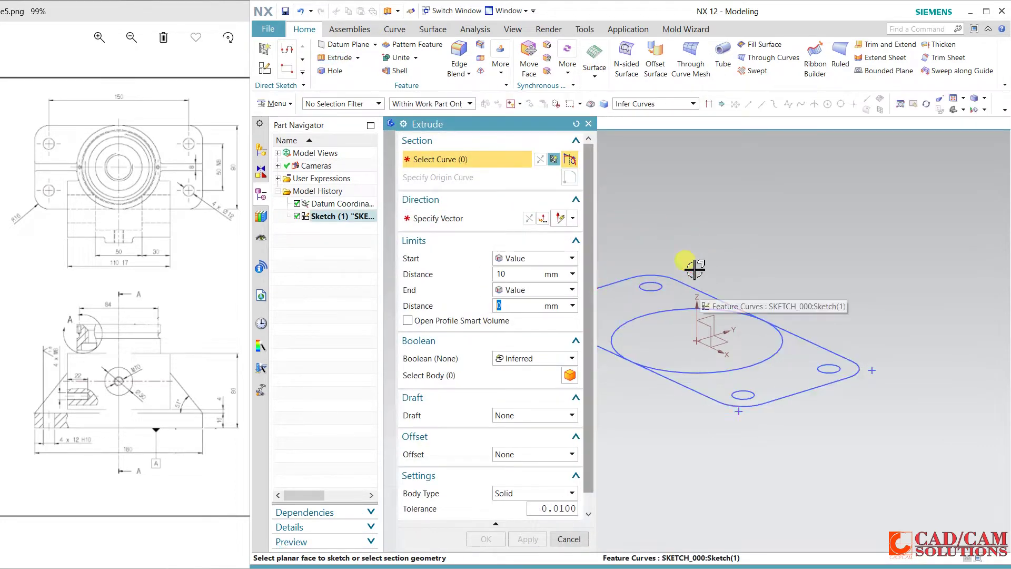
pyautogui.click(648, 103)
pyautogui.click(647, 128)
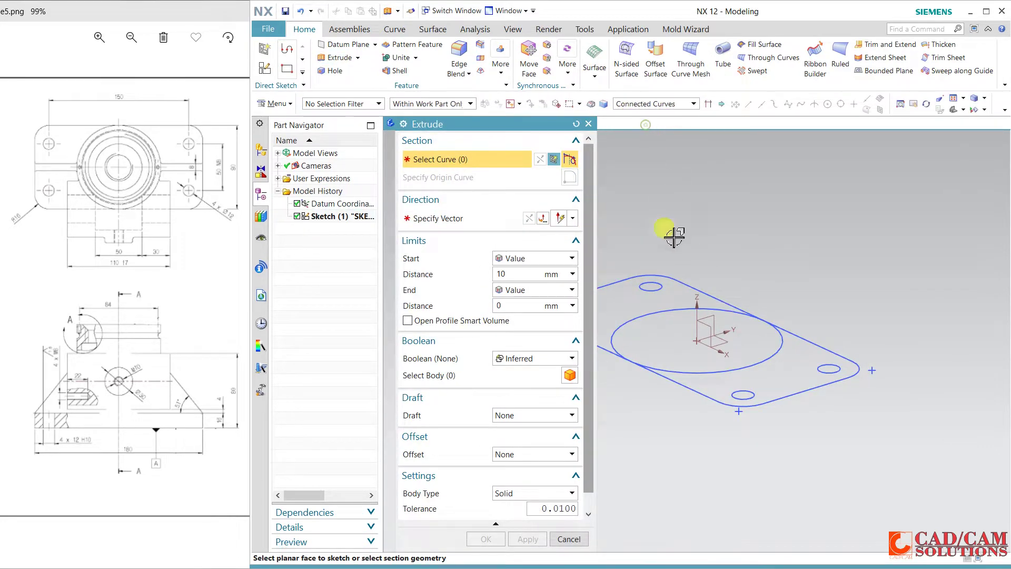
pyautogui.click(698, 278)
pyautogui.click(653, 292)
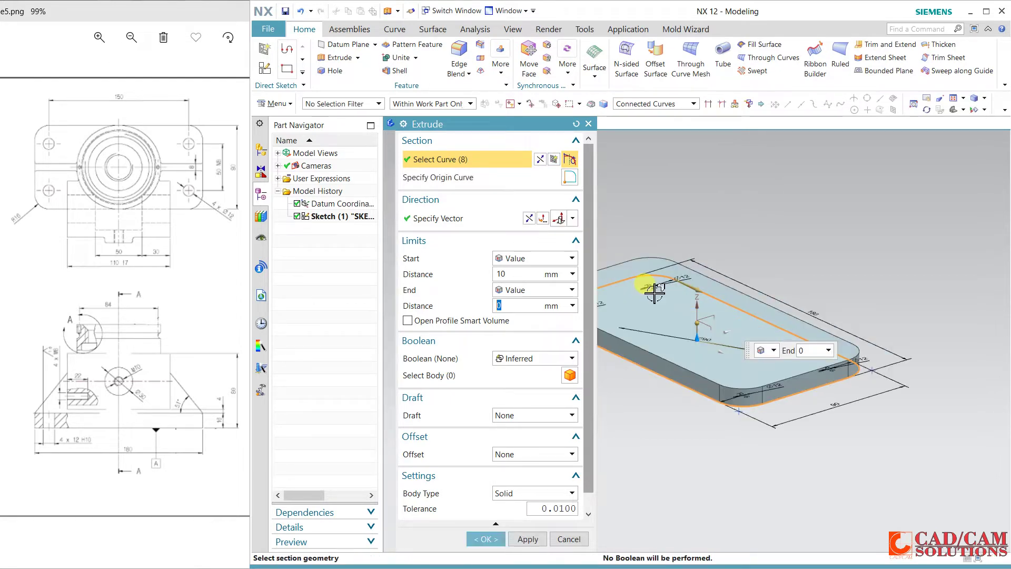
pyautogui.moveTo(654, 293)
pyautogui.mouseDown(button='middle')
pyautogui.moveTo(662, 323)
pyautogui.moveTo(706, 274)
pyautogui.mouseUp(button='middle')
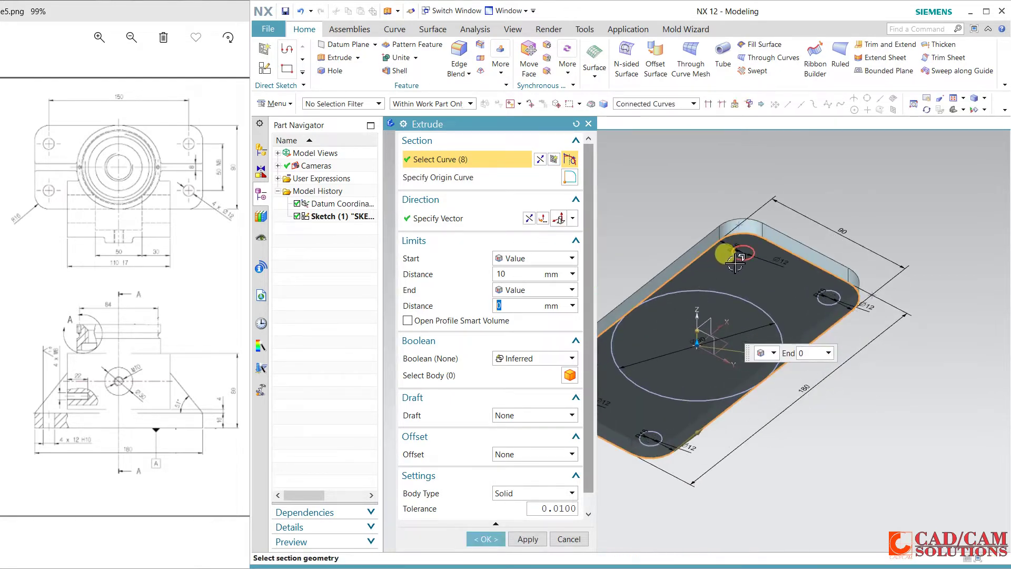
pyautogui.click(736, 245)
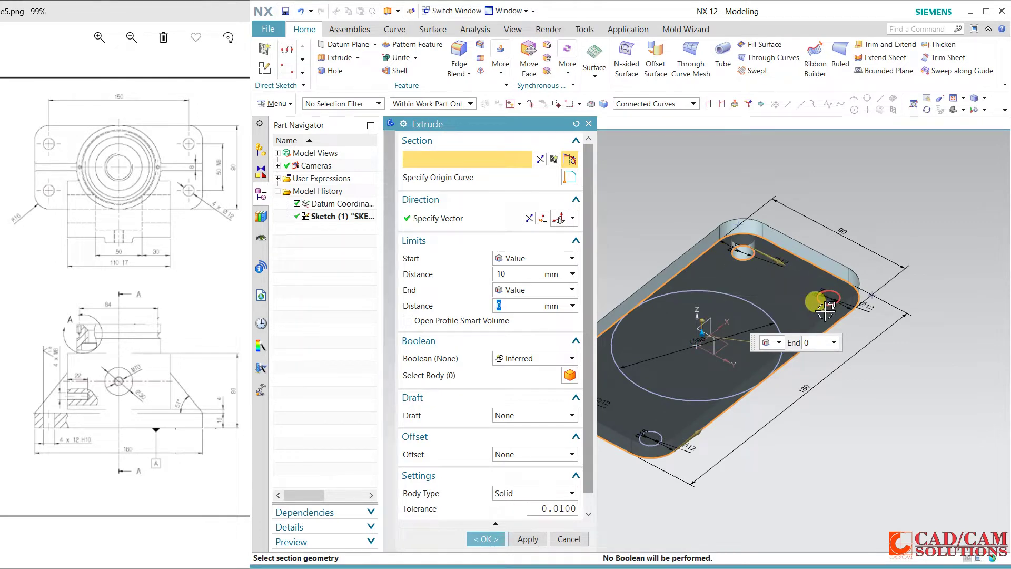
pyautogui.click(826, 311)
pyautogui.click(653, 422)
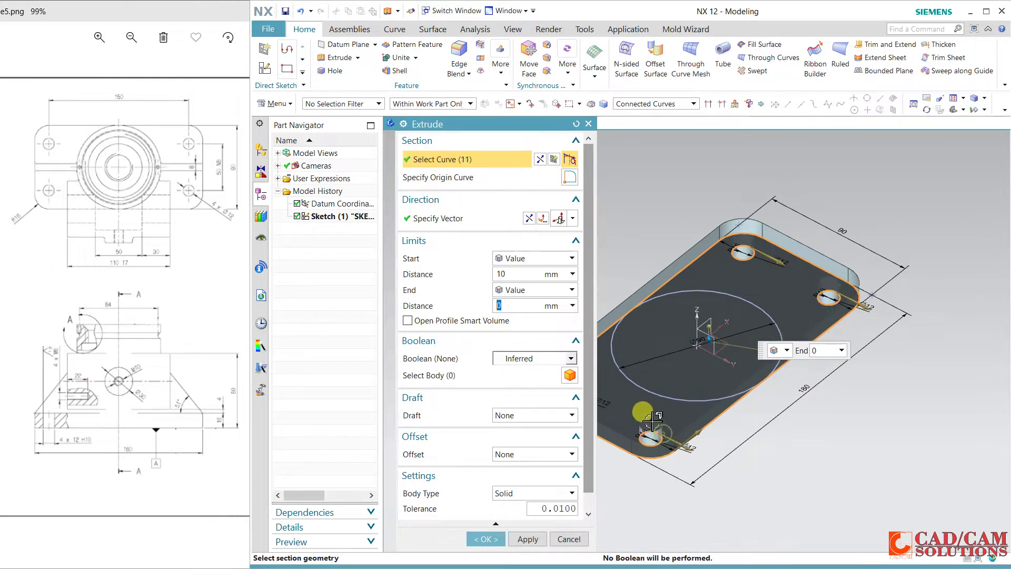
pyautogui.keyDown('shift'); pyautogui.moveTo(651, 421); pyautogui.dragTo(710, 435, button='middle'); pyautogui.keyUp('shift')
pyautogui.click(626, 401)
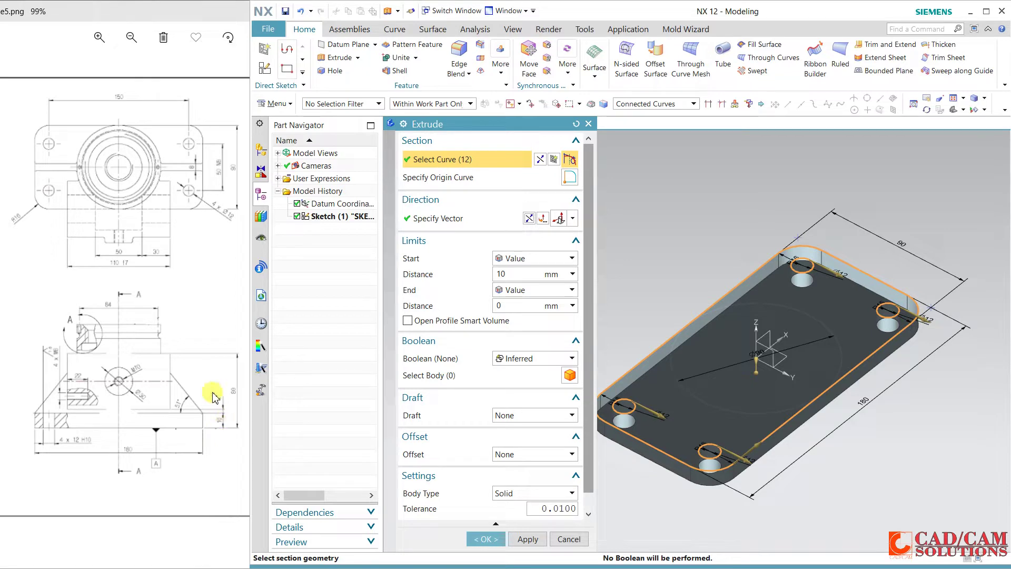
# Step: Extrude the selection to an 18 mm start distance, creating the base plate
pyautogui.click(210, 374)
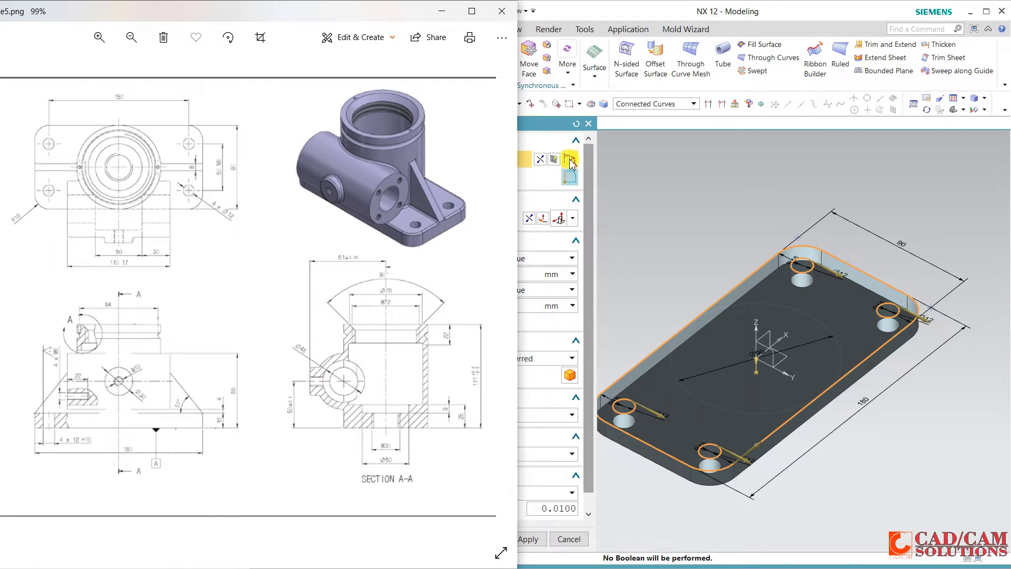
pyautogui.click(548, 126)
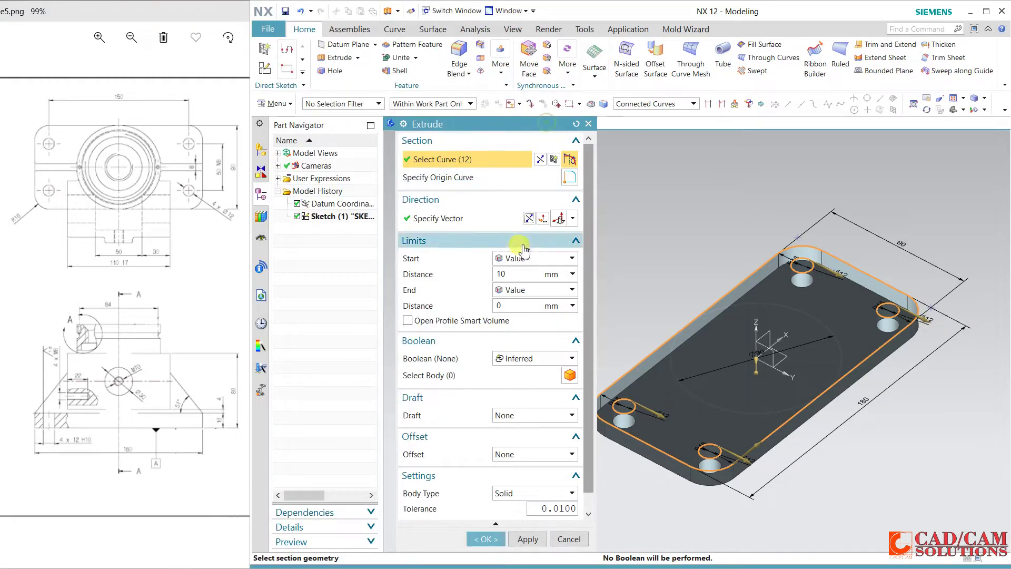
pyautogui.doubleClick(515, 274)
pyautogui.write('18')
pyautogui.press('Return')
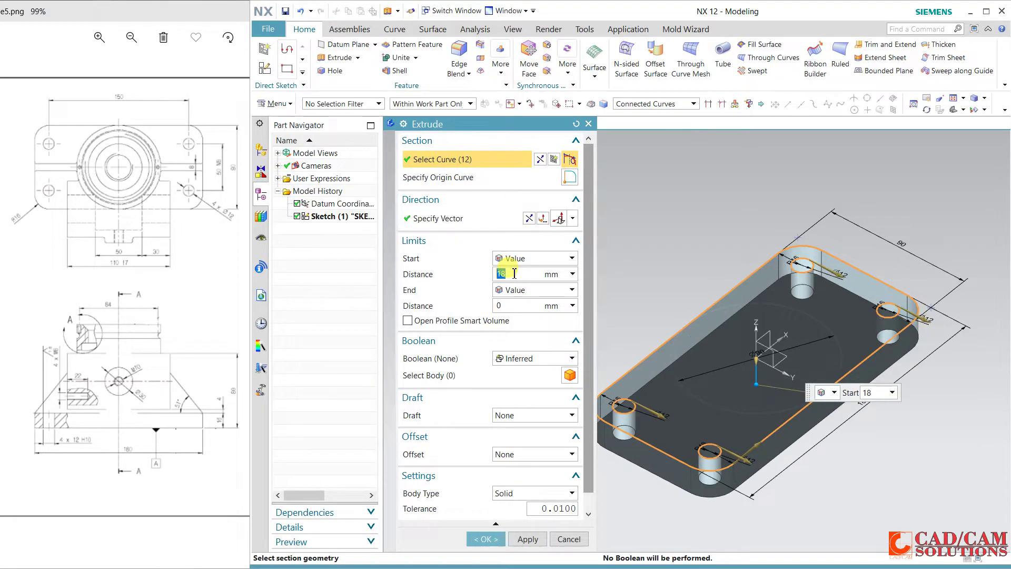
pyautogui.click(486, 538)
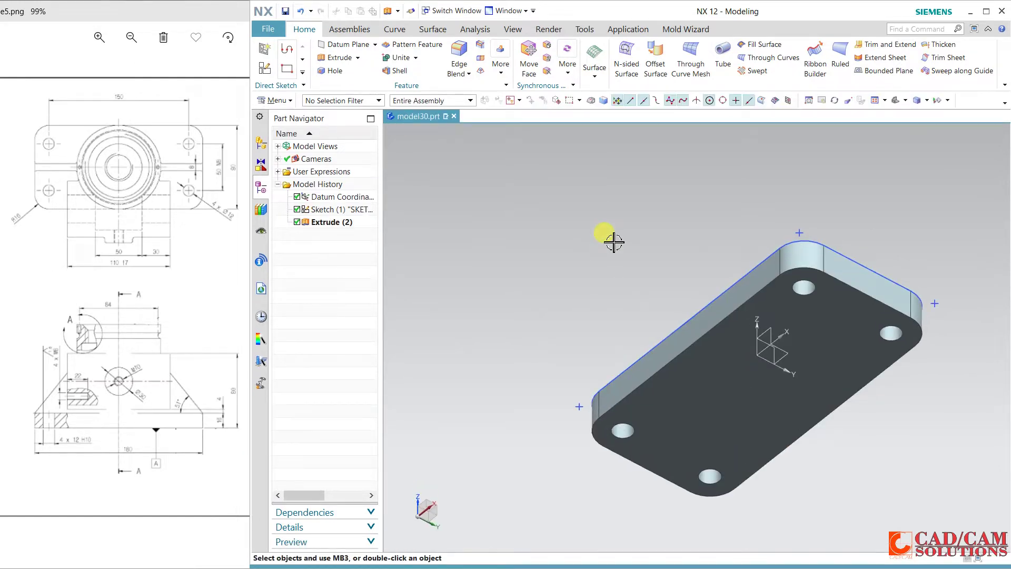
pyautogui.click(158, 269)
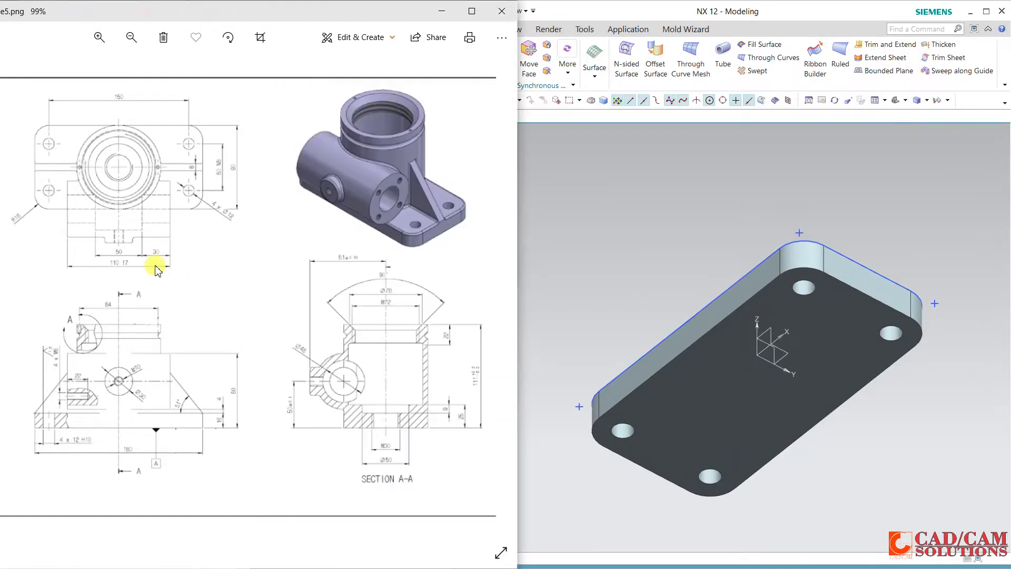
pyautogui.click(470, 11)
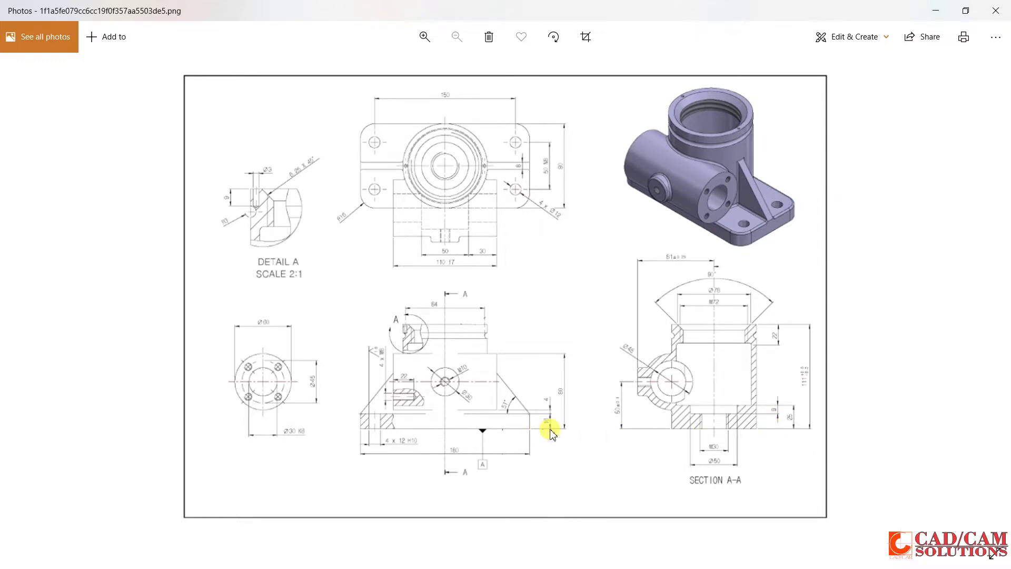
pyautogui.click(966, 11)
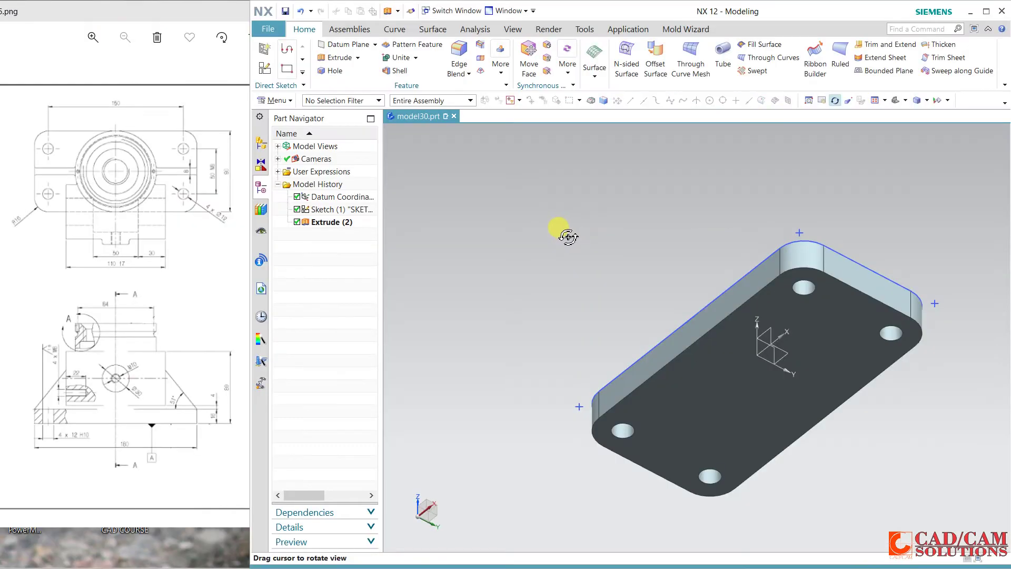
# Step: Hide the selected body and re-confirm the base plate extrusion, Extrude (2)
pyautogui.click(723, 327)
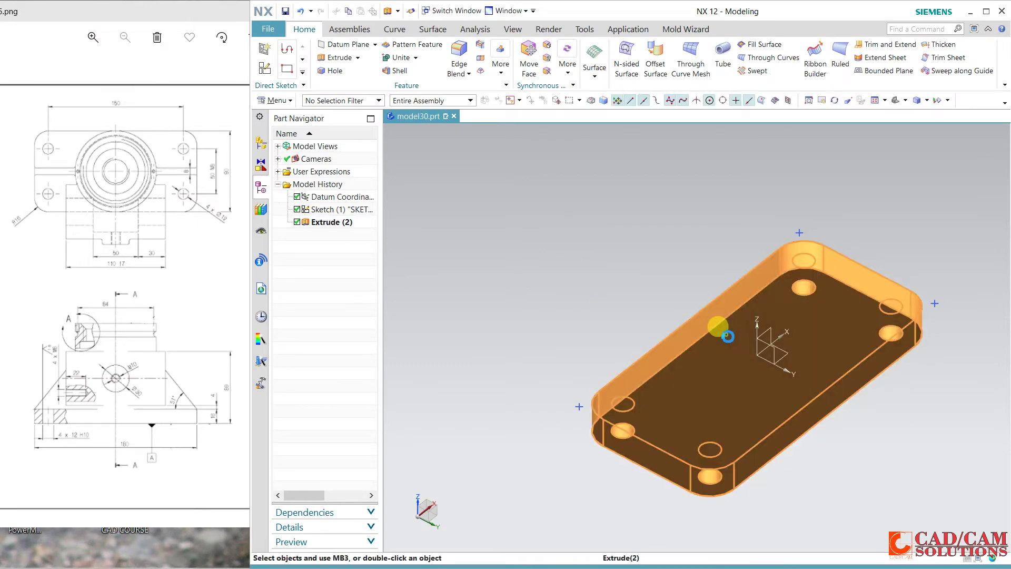
pyautogui.hotkey('ctrl', 'b')
pyautogui.doubleClick(666, 284)
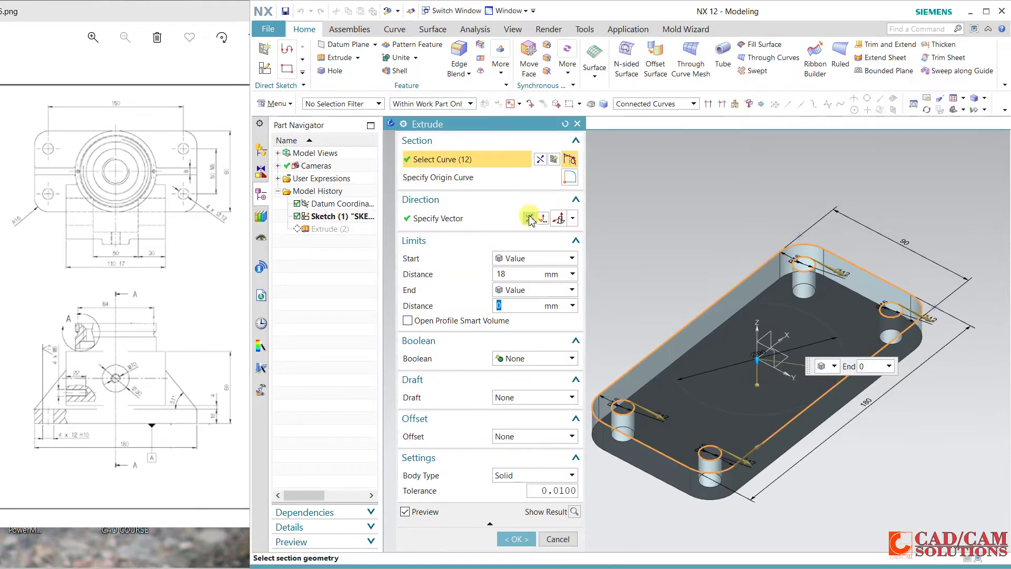
pyautogui.click(529, 218)
pyautogui.click(514, 539)
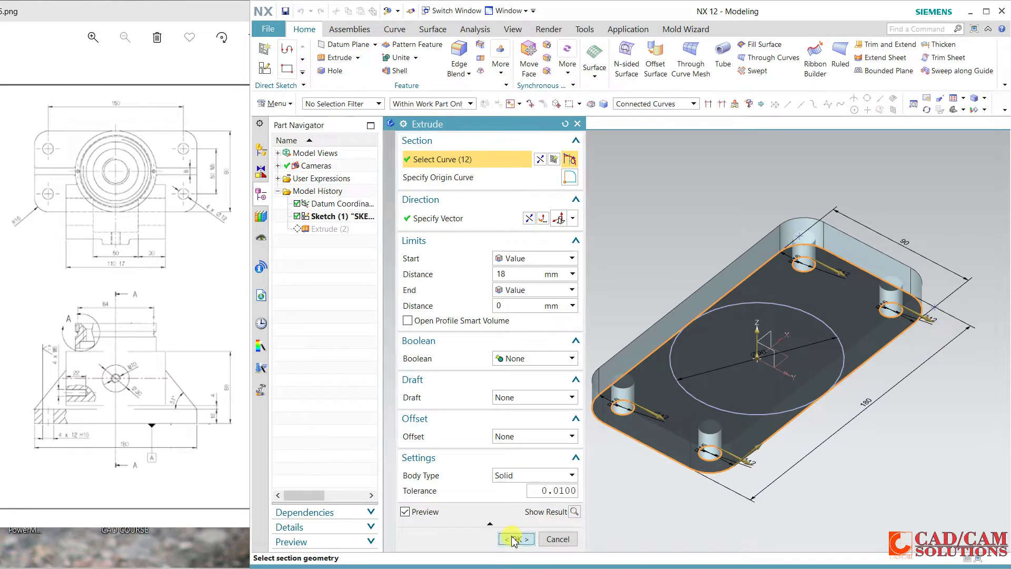
# Step: Extrude the central Ø90 circle 111 mm, united with the base plate
pyautogui.click(337, 58)
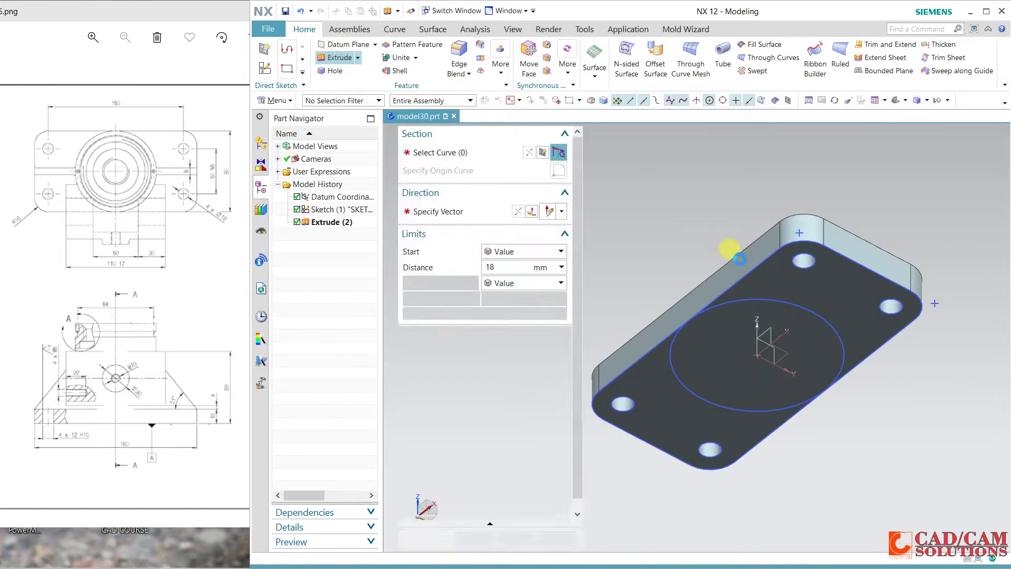
pyautogui.click(770, 304)
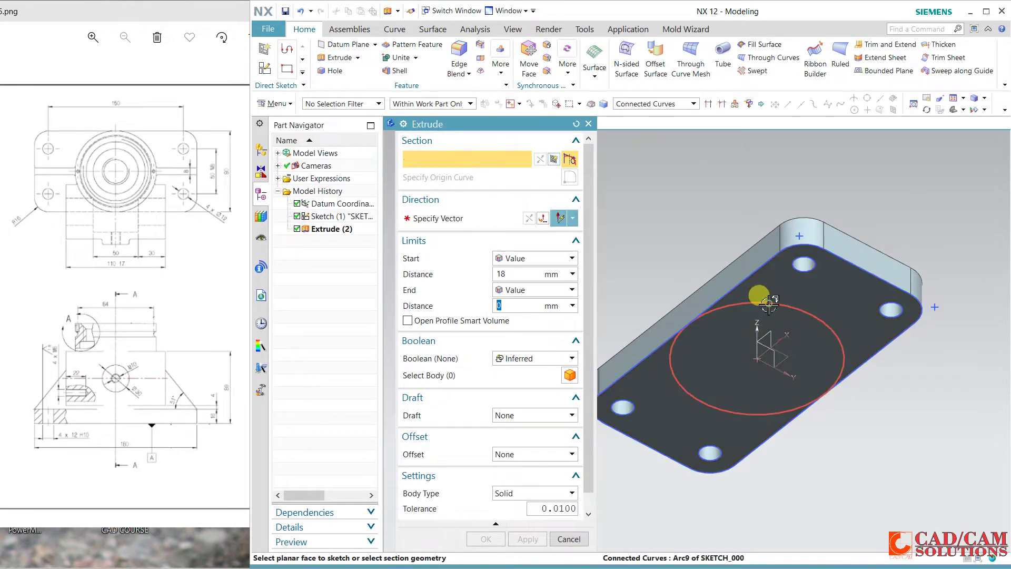
pyautogui.click(518, 275)
pyautogui.write('111')
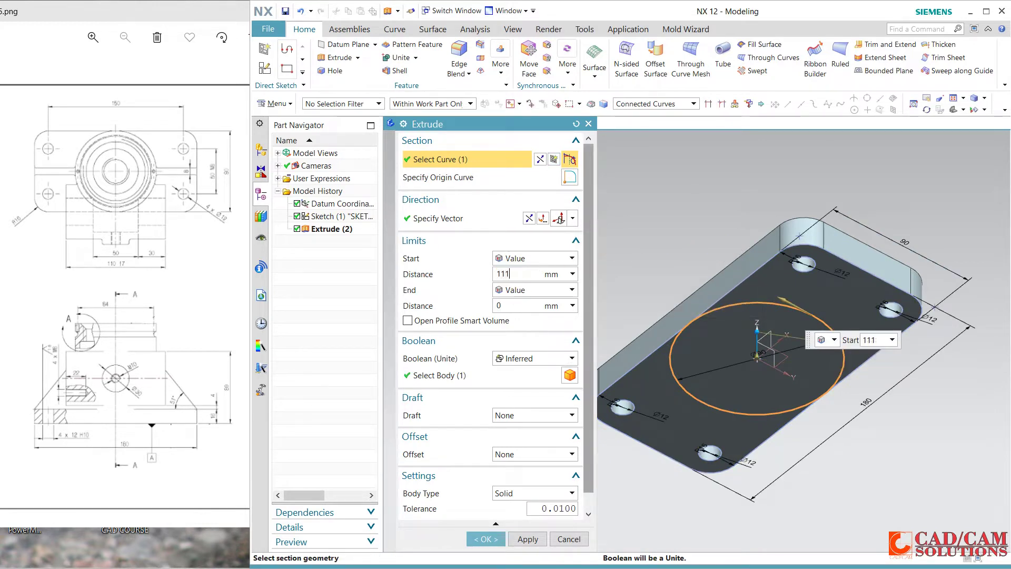
pyautogui.press('Return')
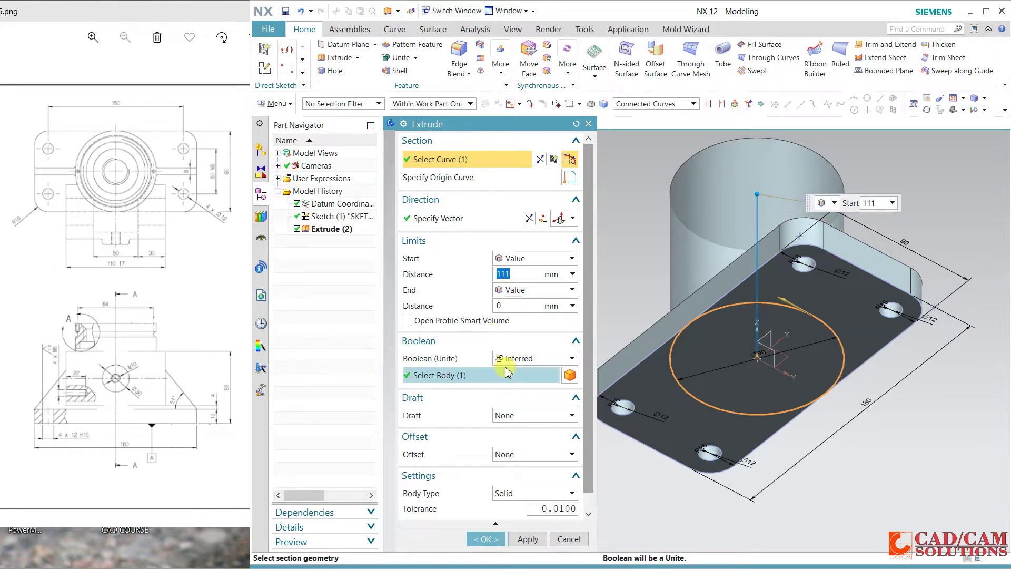
pyautogui.click(486, 538)
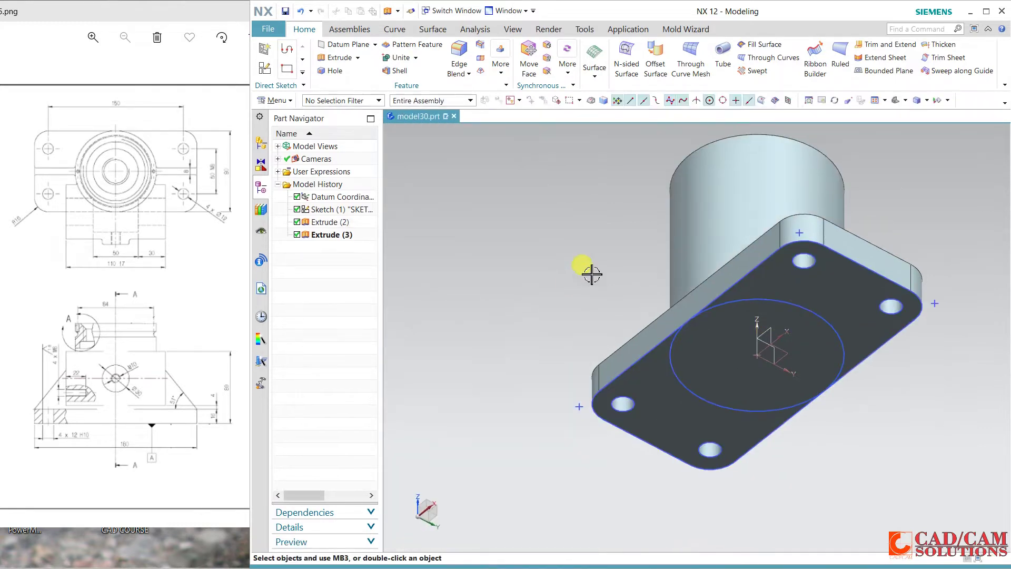
pyautogui.moveTo(589, 270); pyautogui.dragTo(602, 310, button='middle')
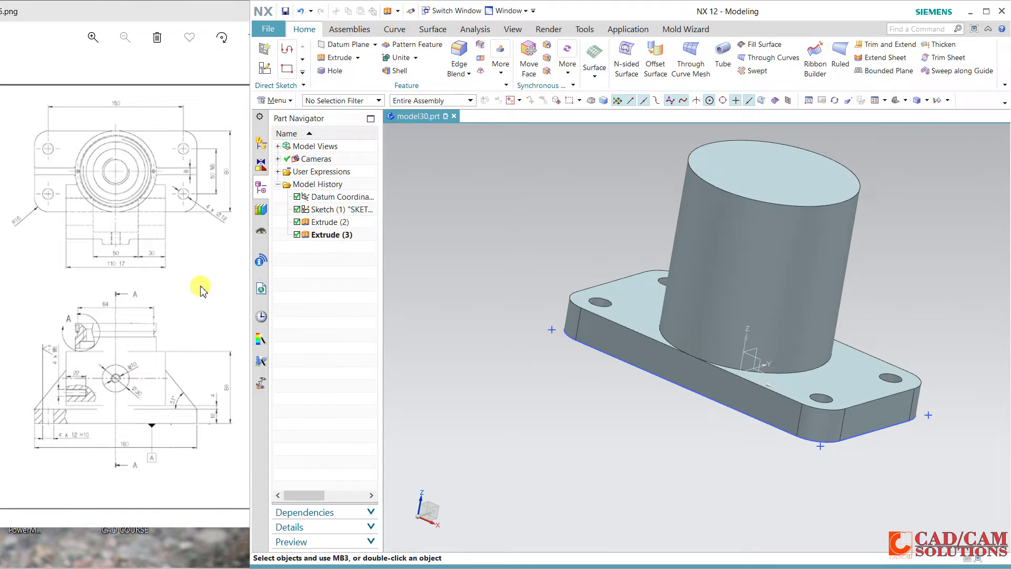
# Step: Start a sketch on the datum plane with X reference and draw a line from boss side to base corner
pyautogui.click(199, 286)
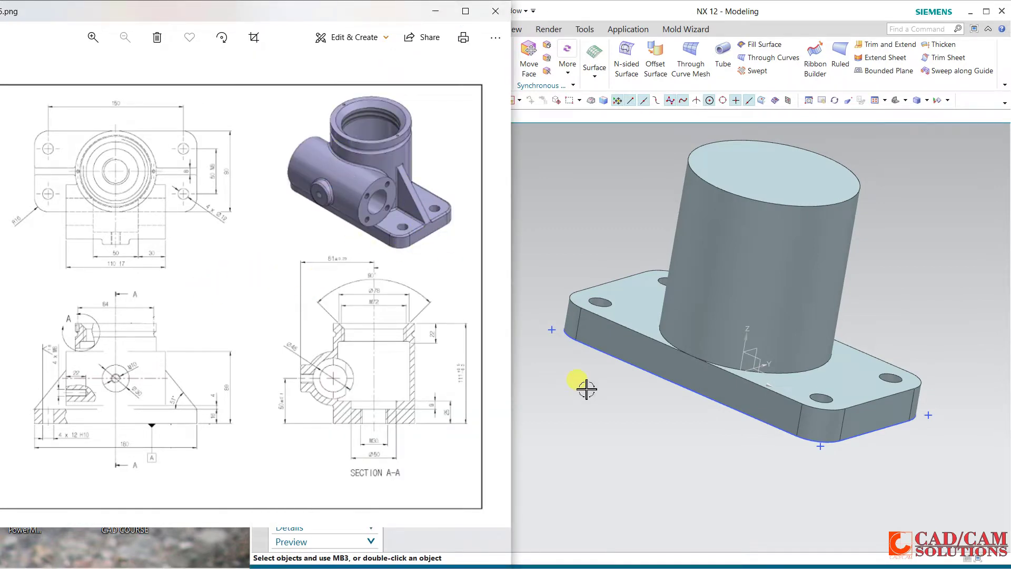
pyautogui.moveTo(585, 388); pyautogui.dragTo(623, 395, button='middle')
pyautogui.click(538, 129)
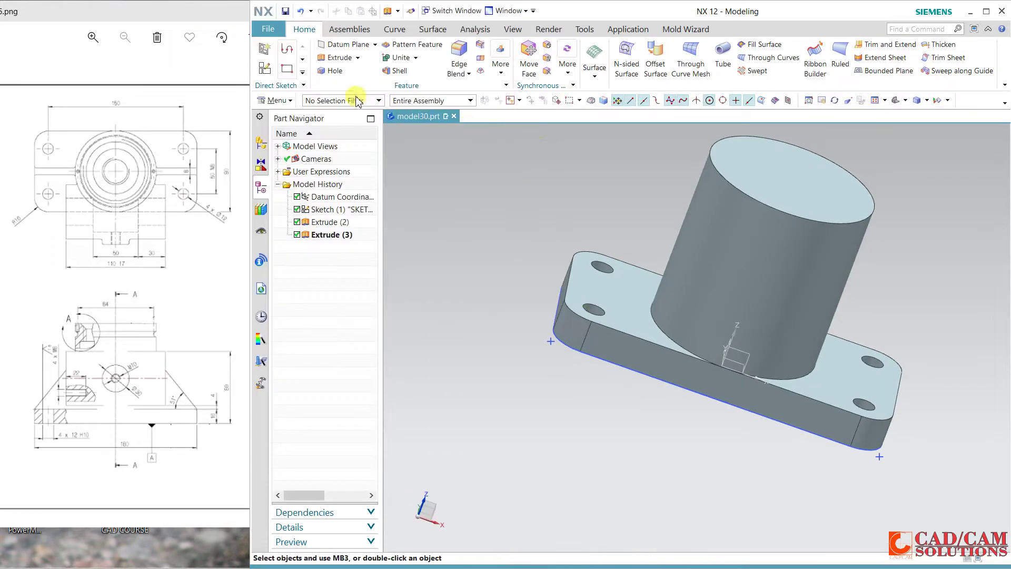
pyautogui.click(265, 67)
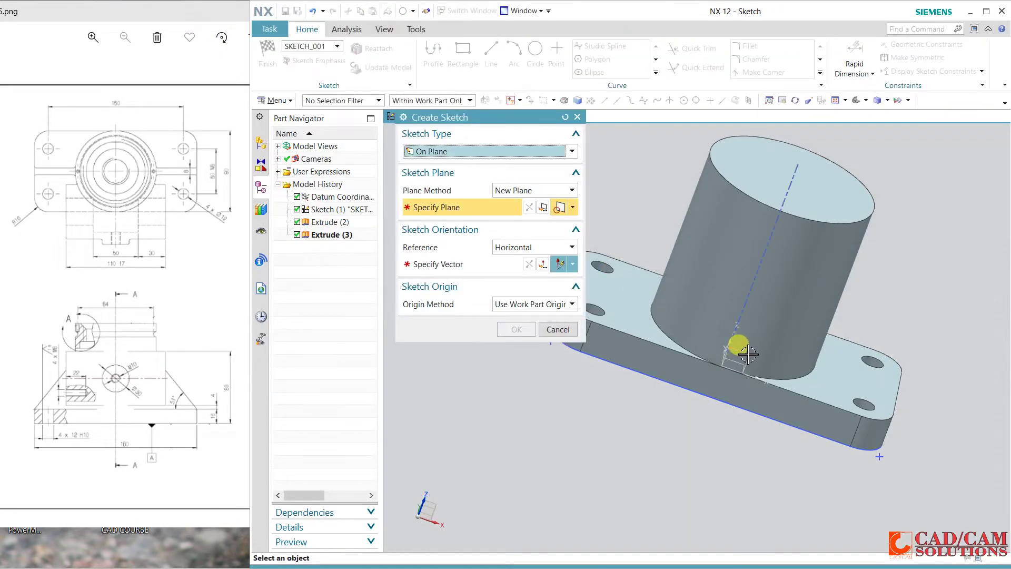
pyautogui.click(740, 352)
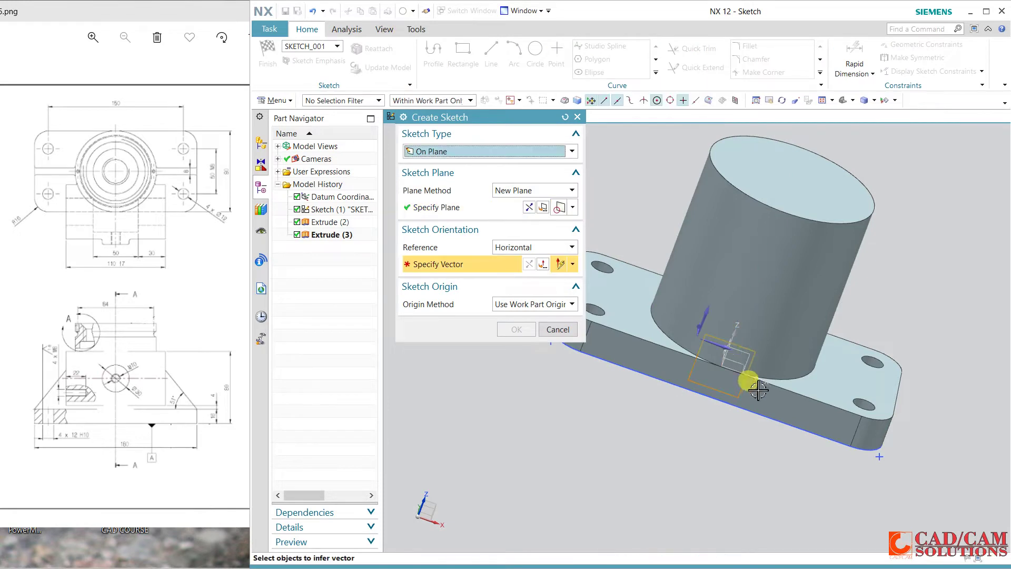
pyautogui.click(722, 347)
pyautogui.click(526, 206)
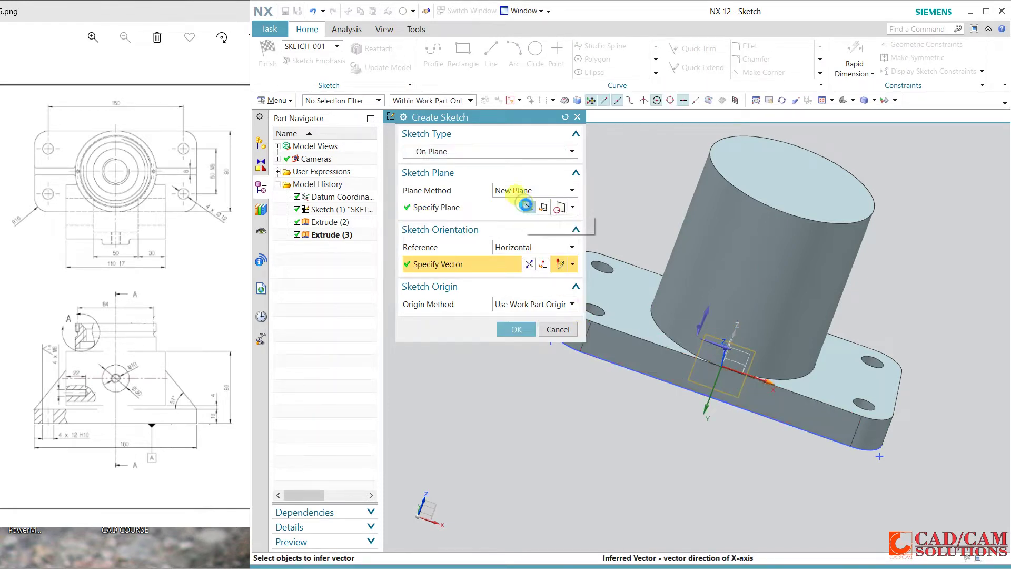
pyautogui.click(517, 329)
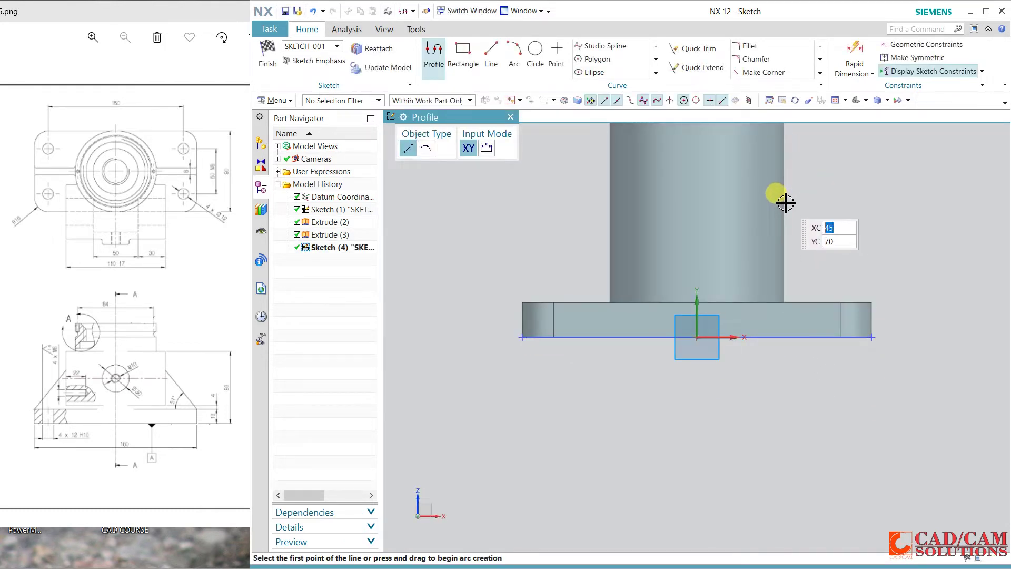
pyautogui.click(785, 203)
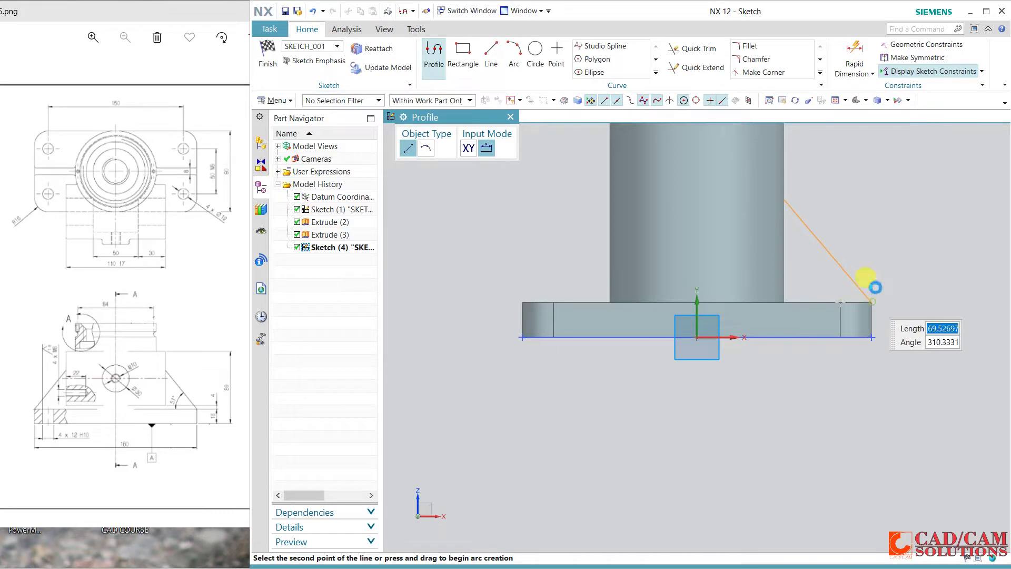
pyautogui.click(872, 301)
pyautogui.press('Escape')
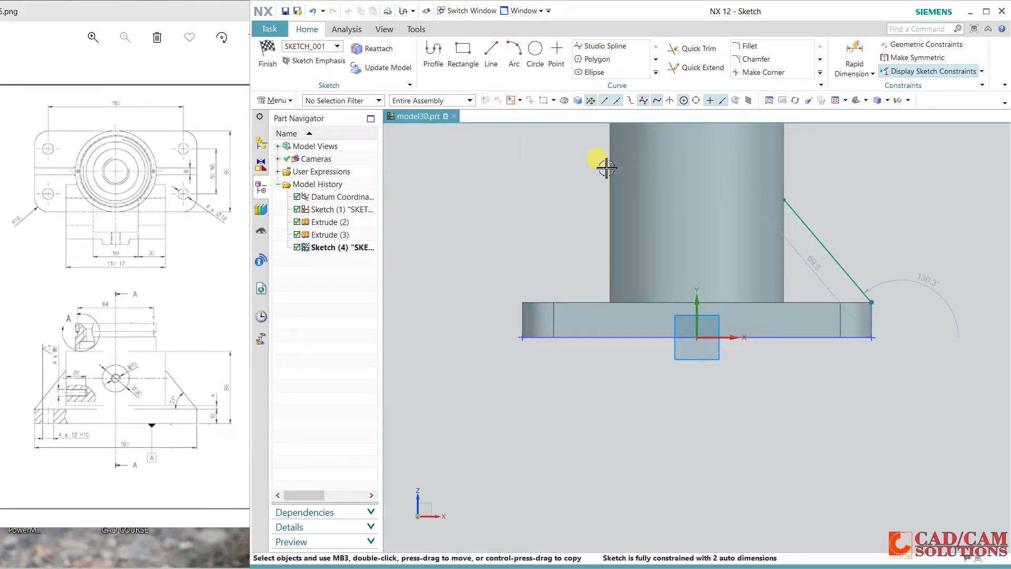
# Step: Dimension the line to 51 long and 45 from the vertical axis, then finish the sketch
pyautogui.click(846, 50)
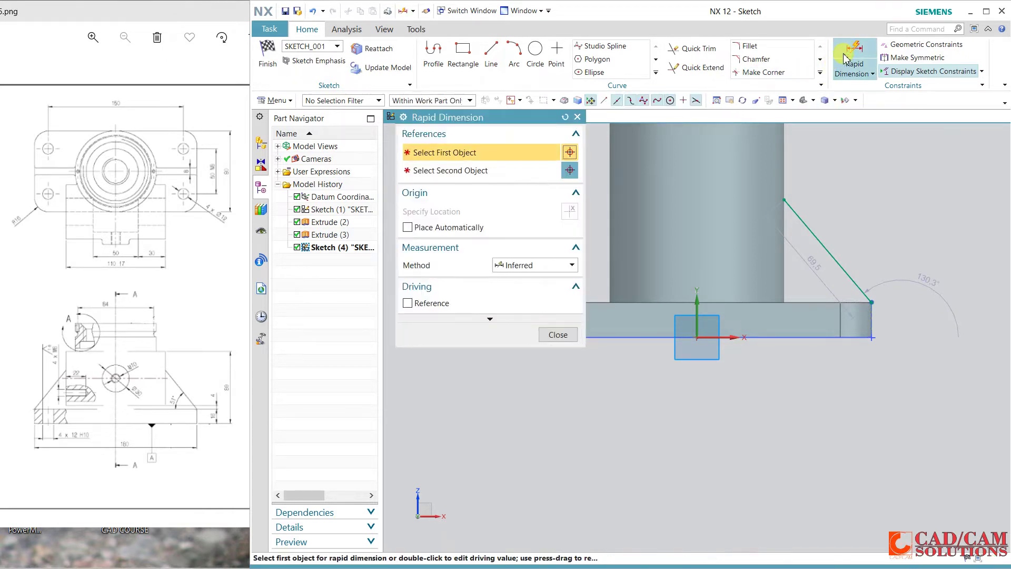
pyautogui.click(846, 270)
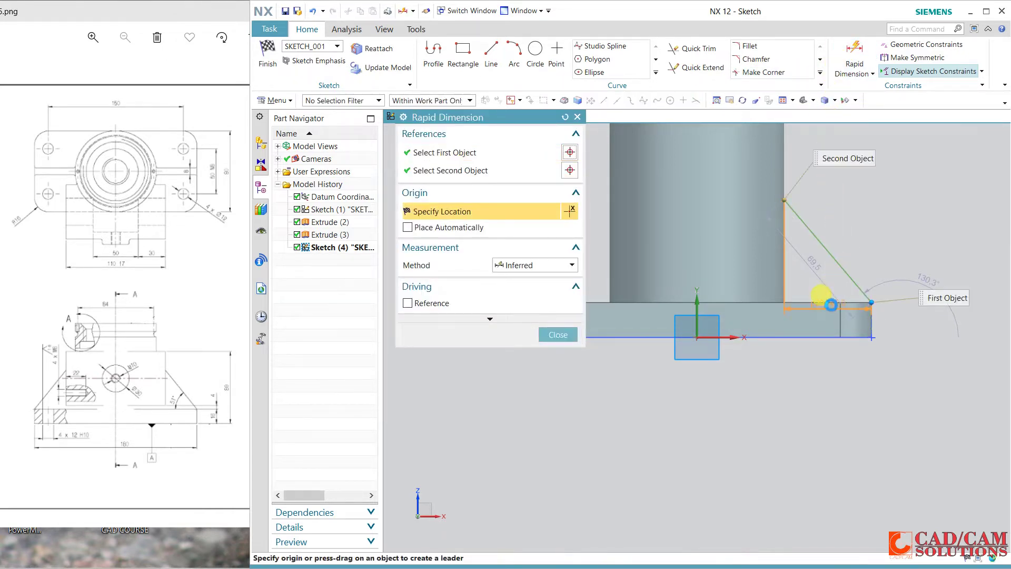
pyautogui.click(814, 274)
pyautogui.click(811, 269)
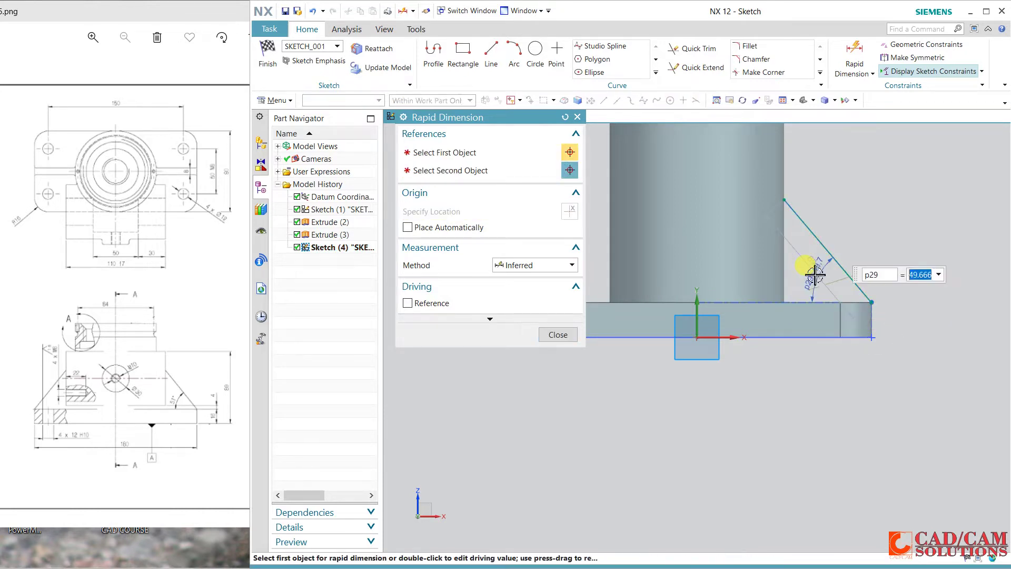
pyautogui.write('51')
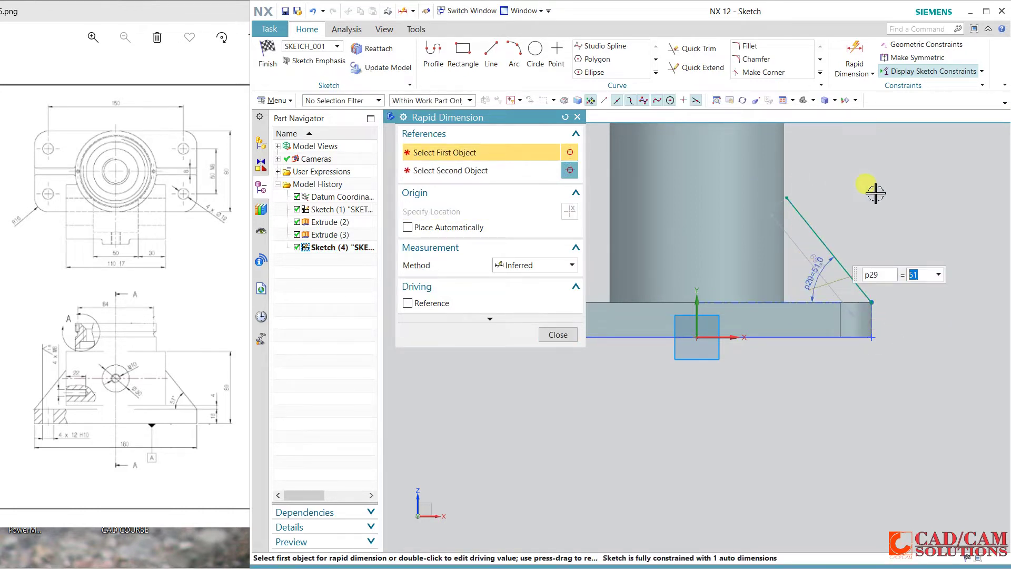
pyautogui.click(697, 313)
pyautogui.click(785, 198)
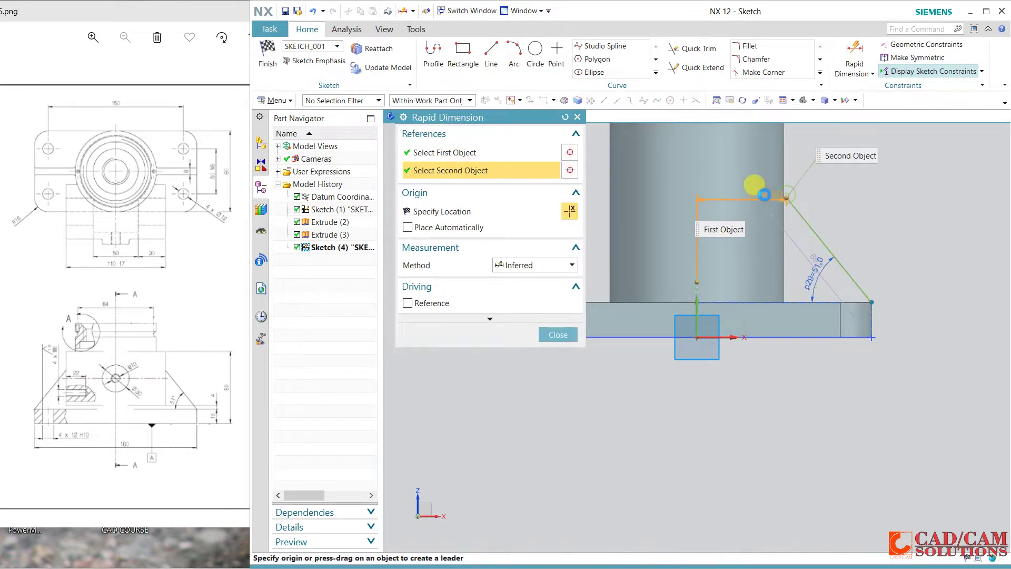
pyautogui.click(758, 189)
pyautogui.write('45')
pyautogui.press('Return')
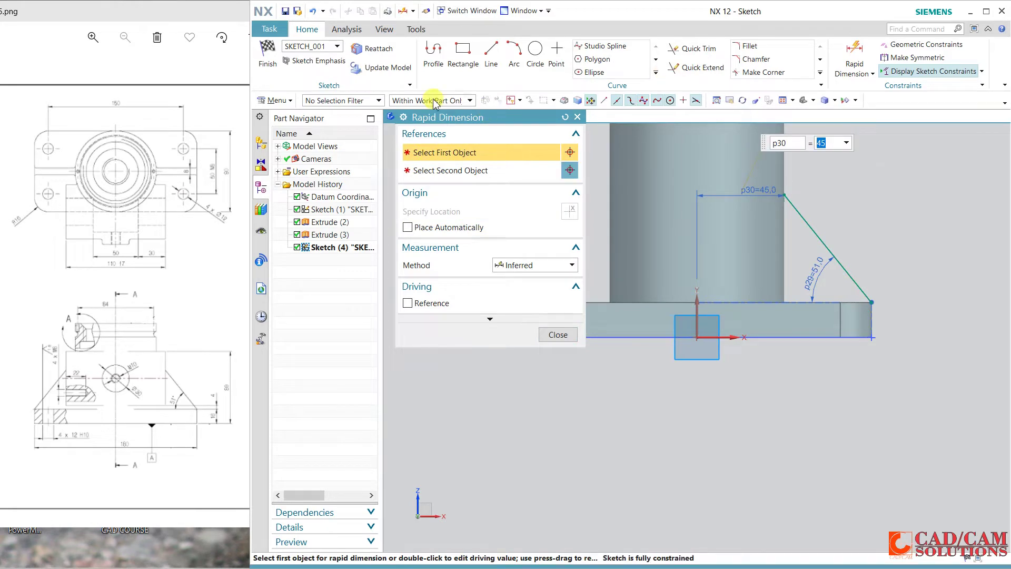
pyautogui.click(274, 66)
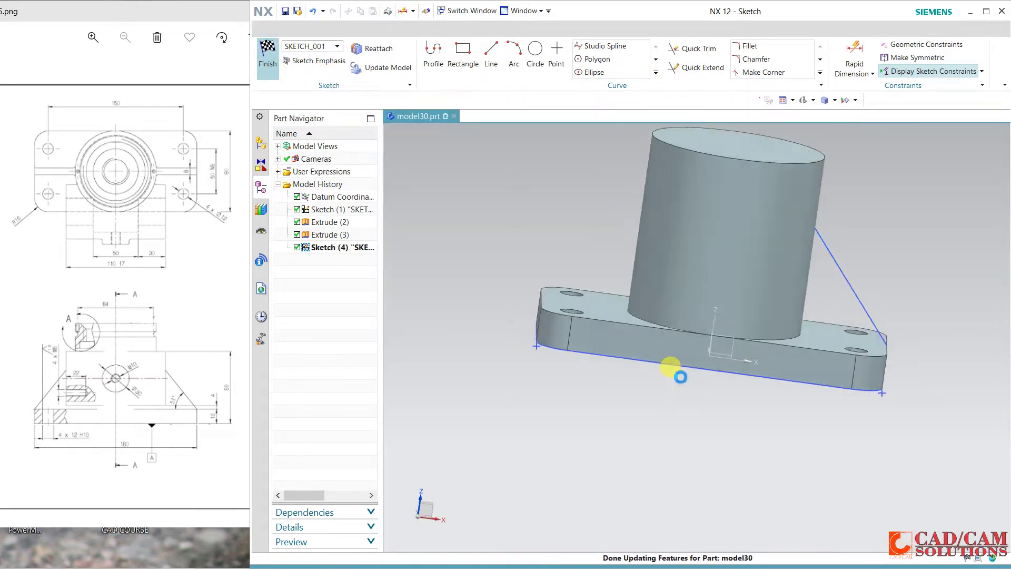
pyautogui.moveTo(944, 304); pyautogui.dragTo(909, 298, button='middle')
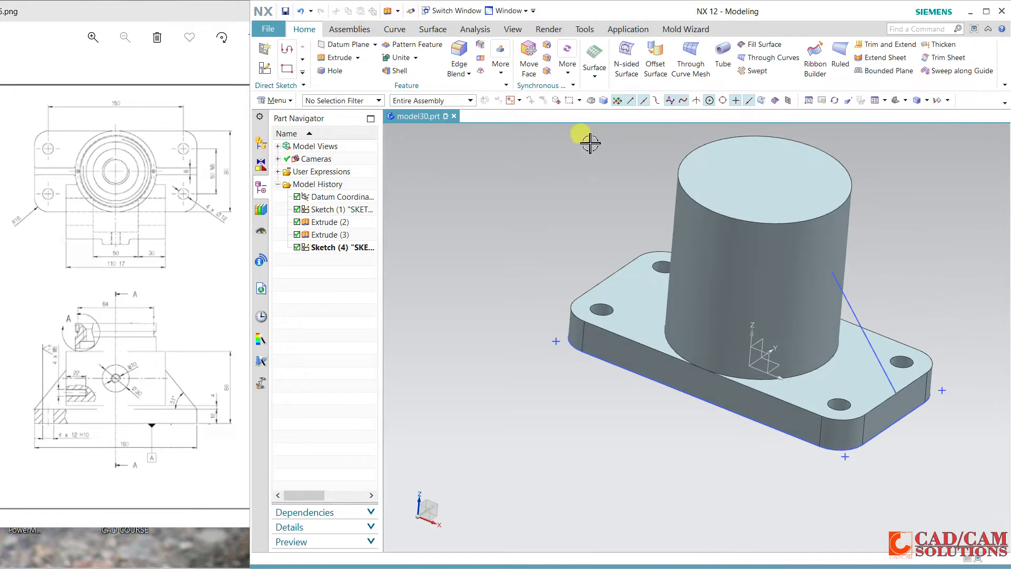
# Step: Create a symmetric 8 mm Rib using the sketched inclined line as its section
pyautogui.click(507, 79)
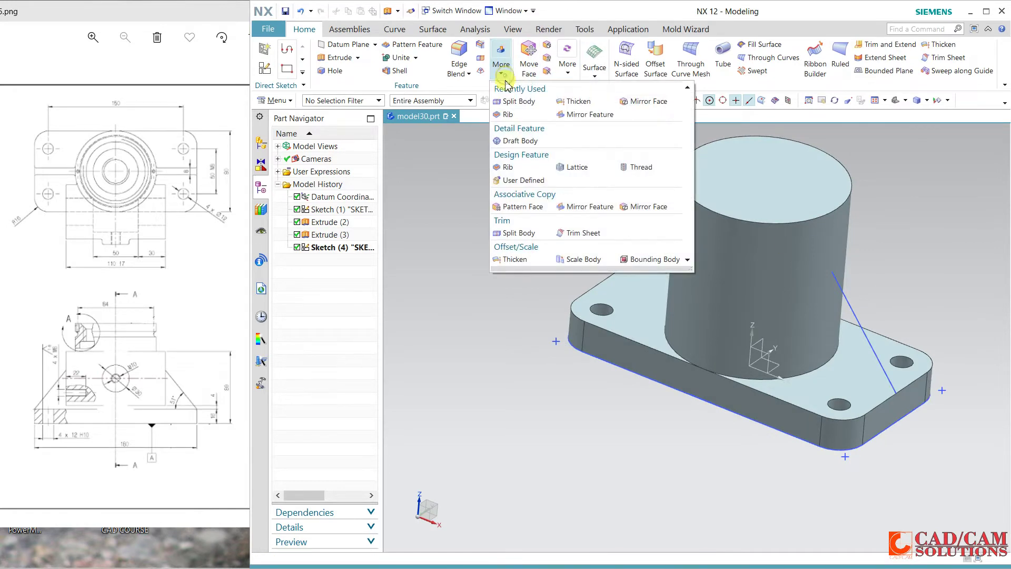
pyautogui.click(517, 119)
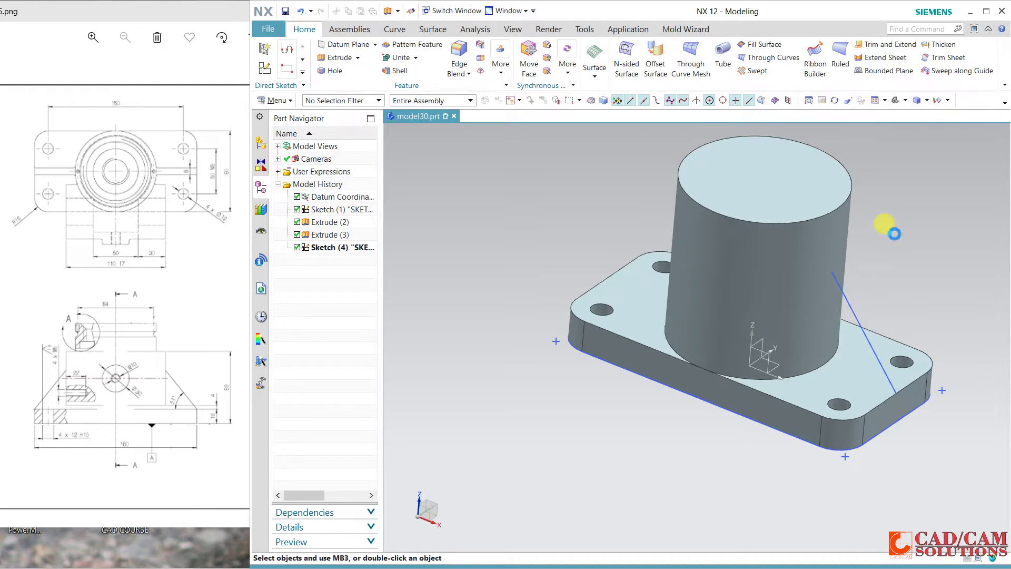
pyautogui.click(853, 318)
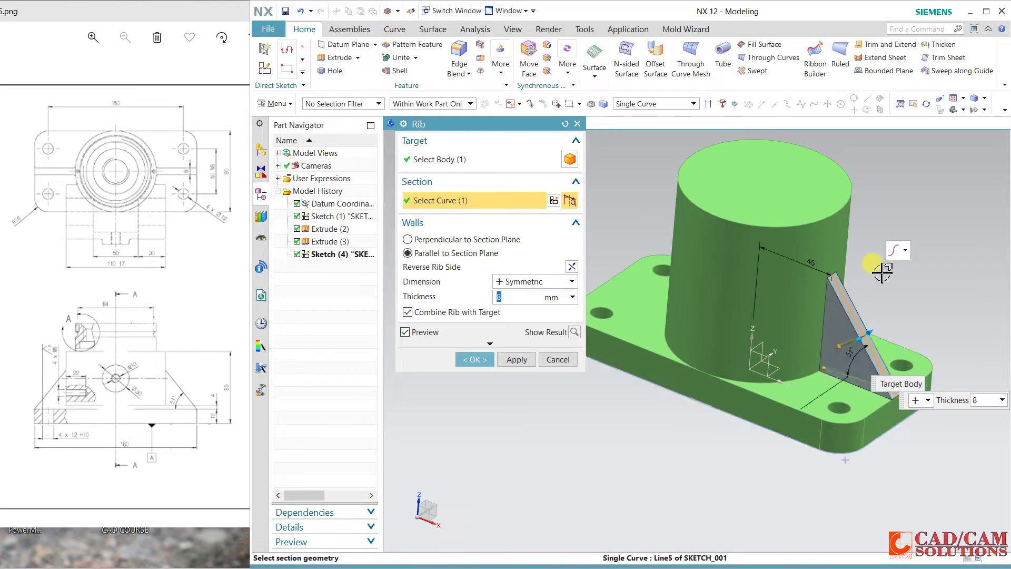
pyautogui.click(477, 359)
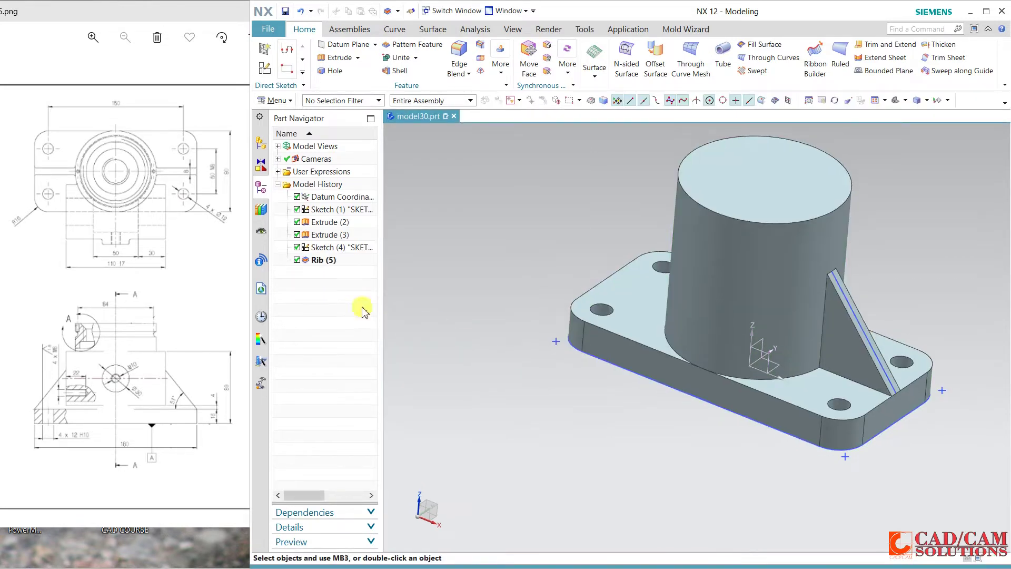
# Step: Mirror Sketch (4) and Rib (5) about the datum YZ plane
pyautogui.click(337, 247)
pyautogui.keyDown('ctrl'); pyautogui.click(324, 259); pyautogui.keyUp('ctrl')
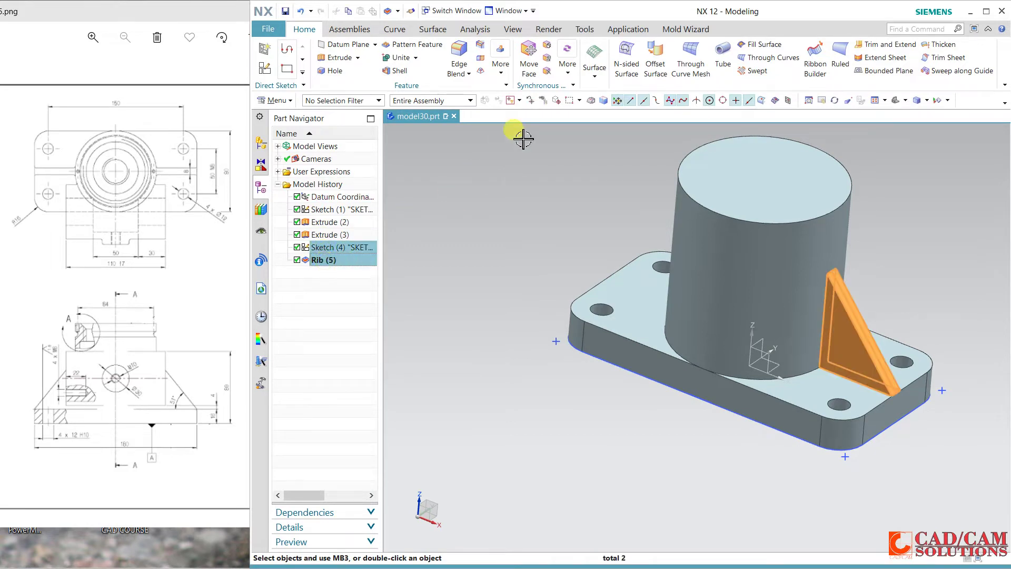
pyautogui.click(501, 65)
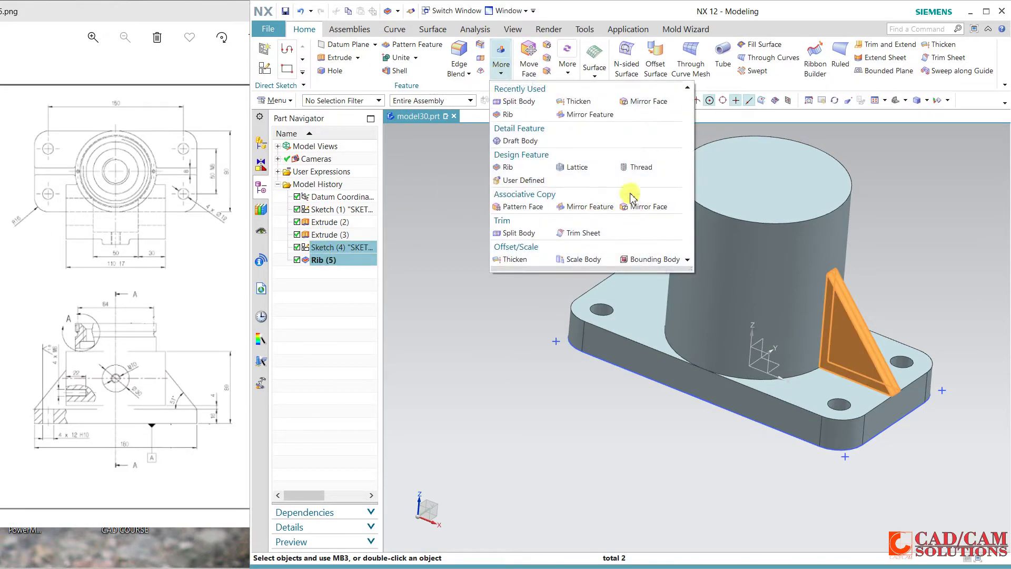
pyautogui.click(595, 114)
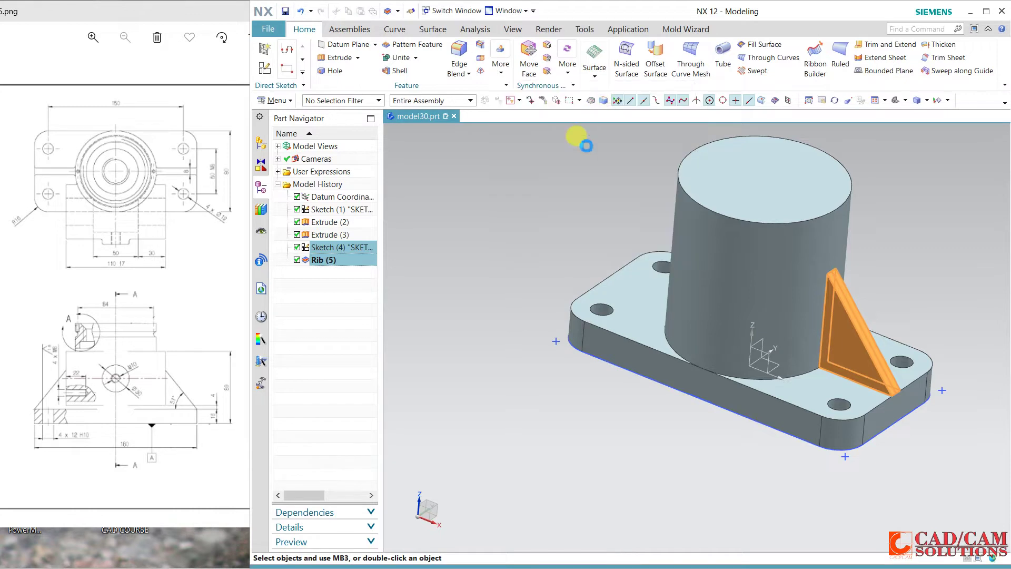
pyautogui.click(445, 225)
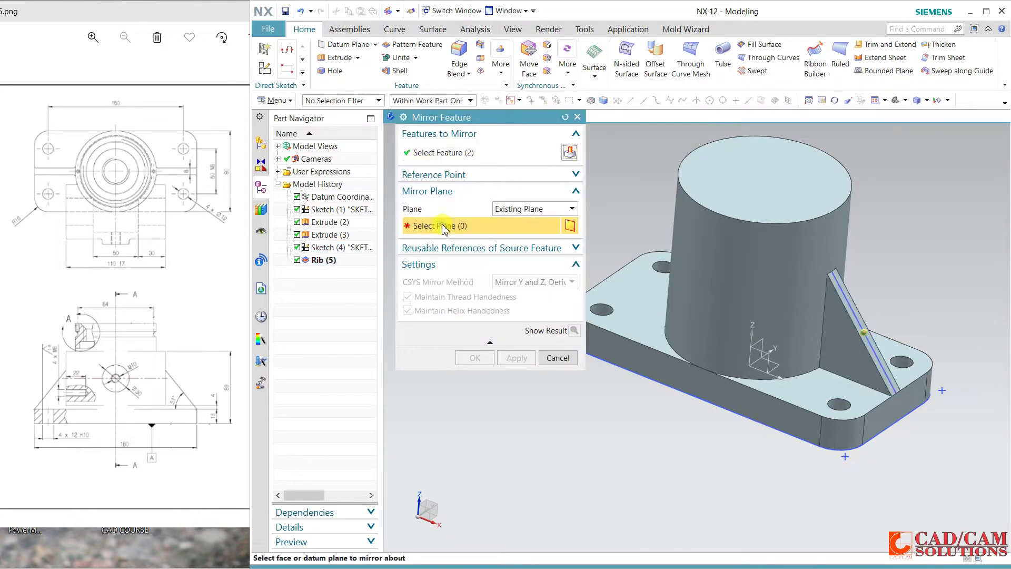
pyautogui.click(765, 343)
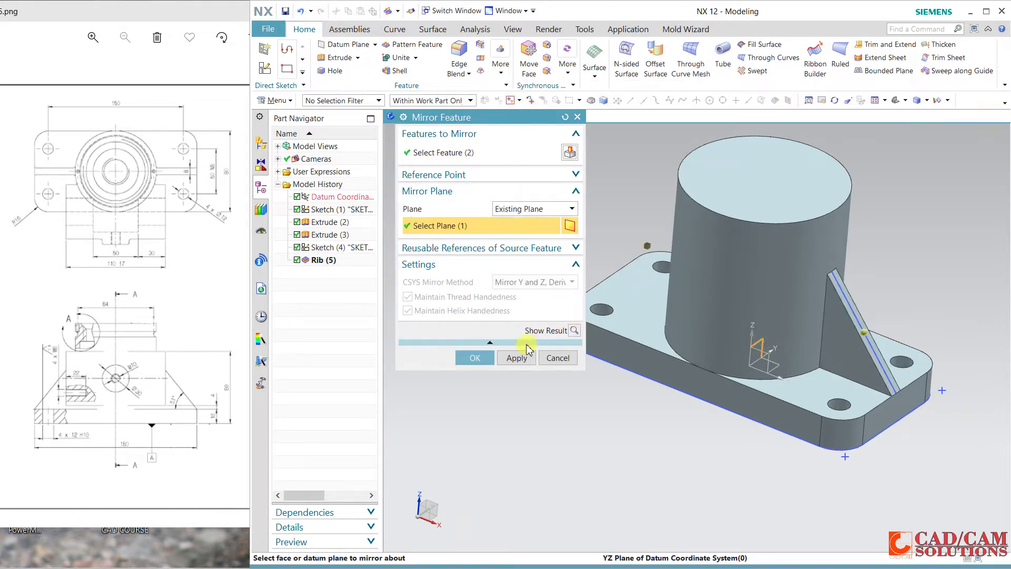
pyautogui.click(476, 359)
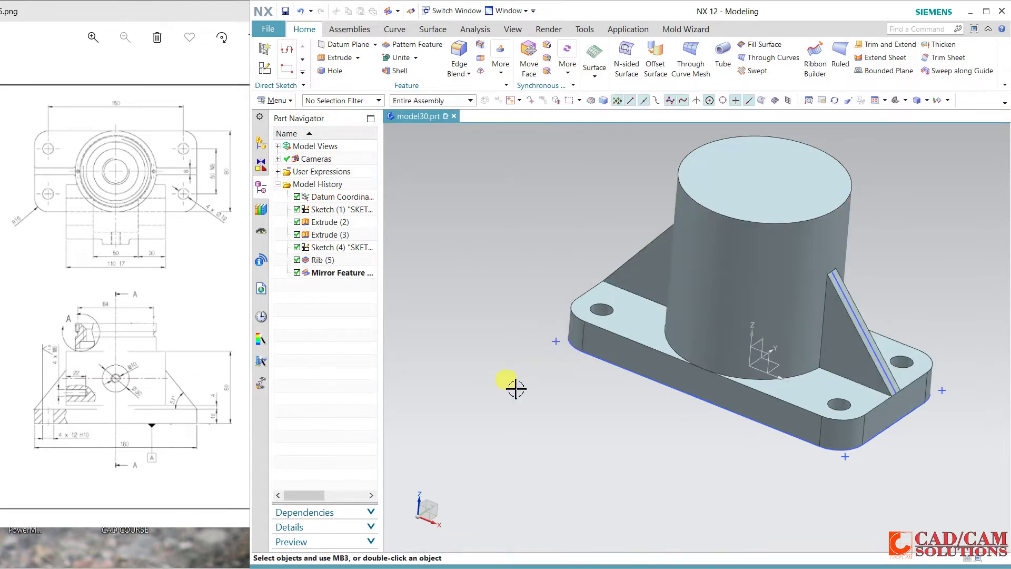
pyautogui.moveTo(516, 388); pyautogui.dragTo(543, 387, button='middle')
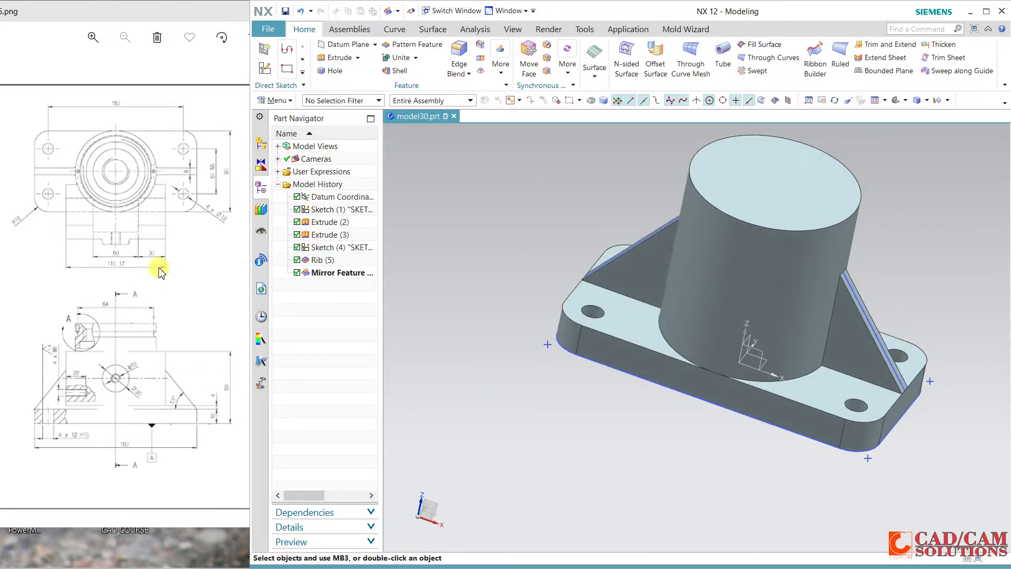
pyautogui.click(142, 279)
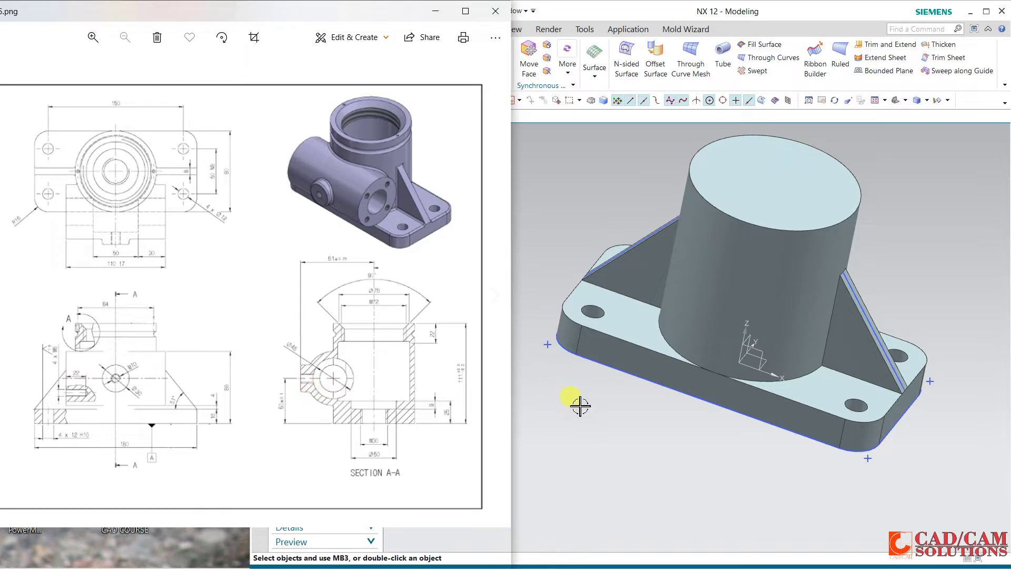
pyautogui.moveTo(580, 405)
pyautogui.mouseDown(button='middle')
pyautogui.moveTo(542, 316)
pyautogui.moveTo(560, 215)
pyautogui.mouseUp(button='middle')
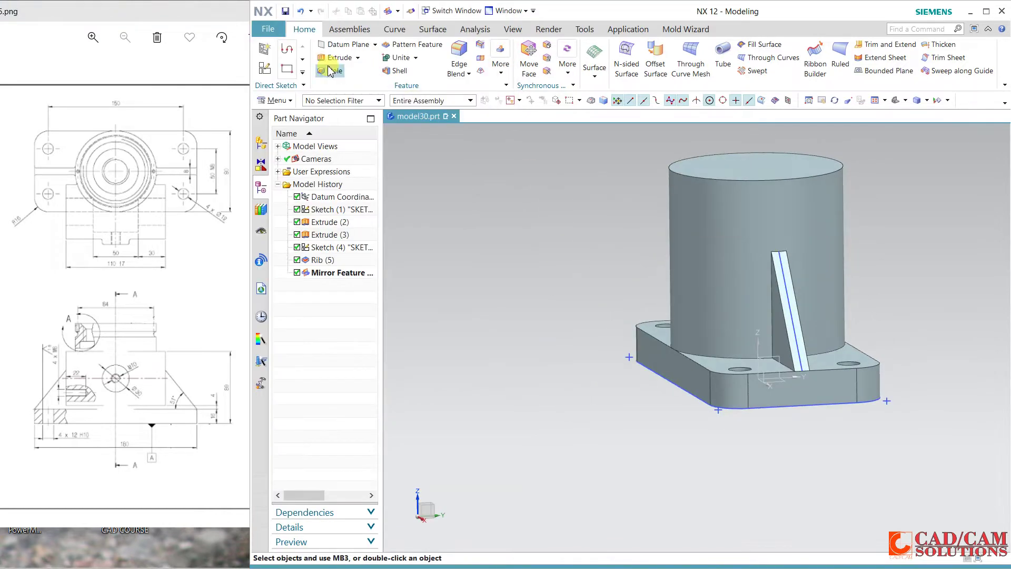
# Step: Create Sketch (7) on the vertical plane facing the boss and pan the view to free space
pyautogui.click(264, 49)
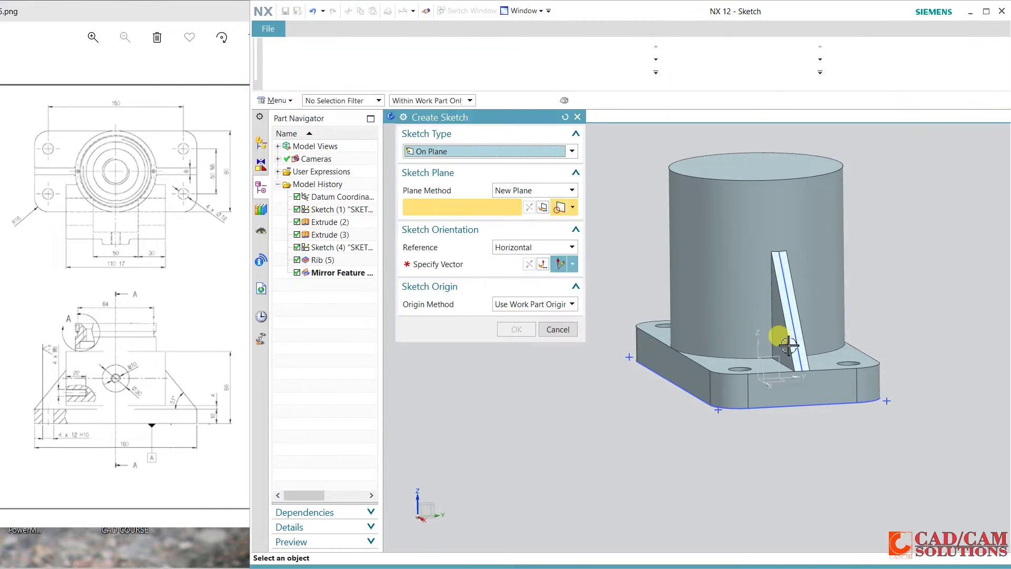
pyautogui.click(779, 358)
pyautogui.click(785, 377)
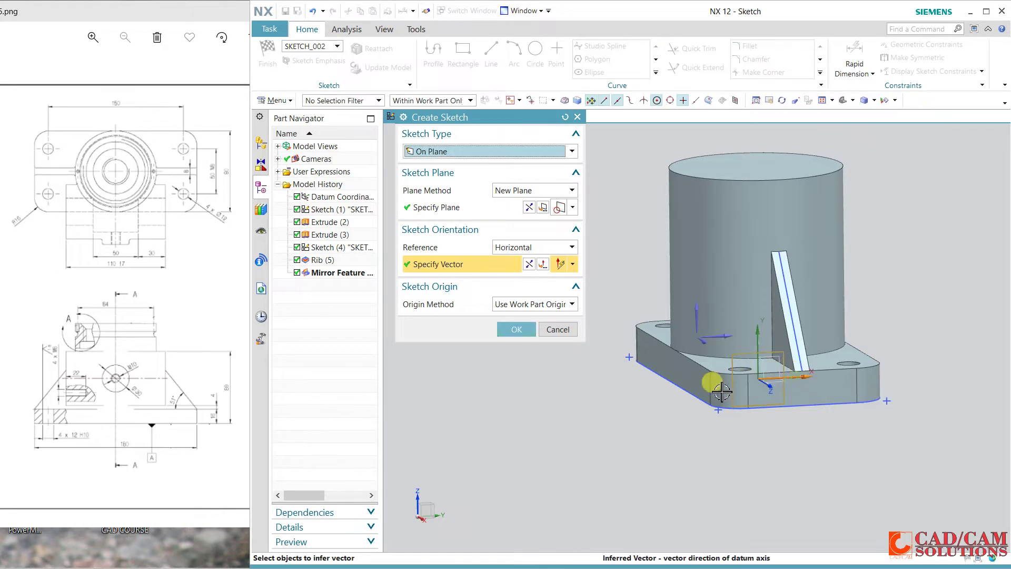
pyautogui.click(511, 330)
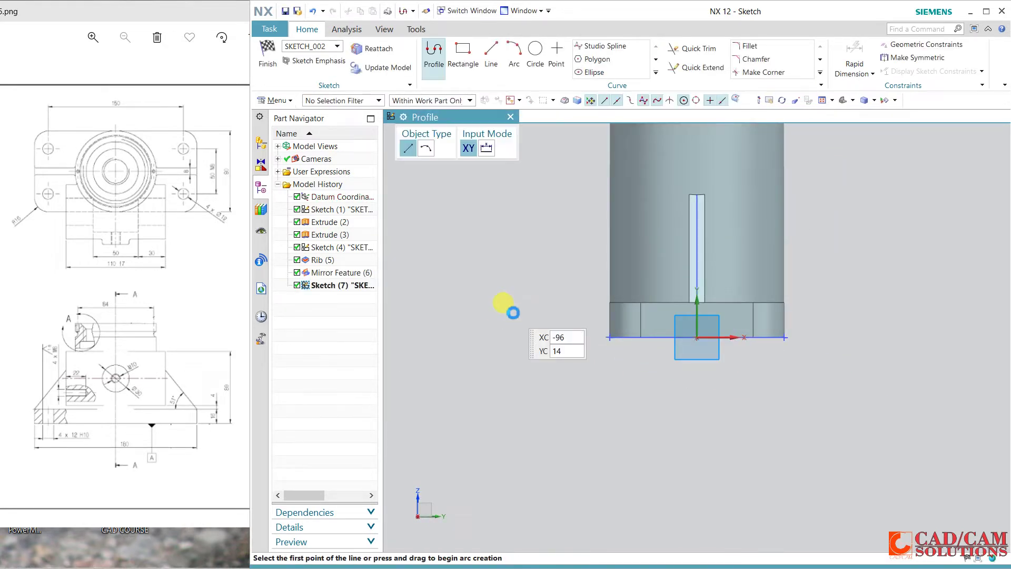
pyautogui.click(158, 314)
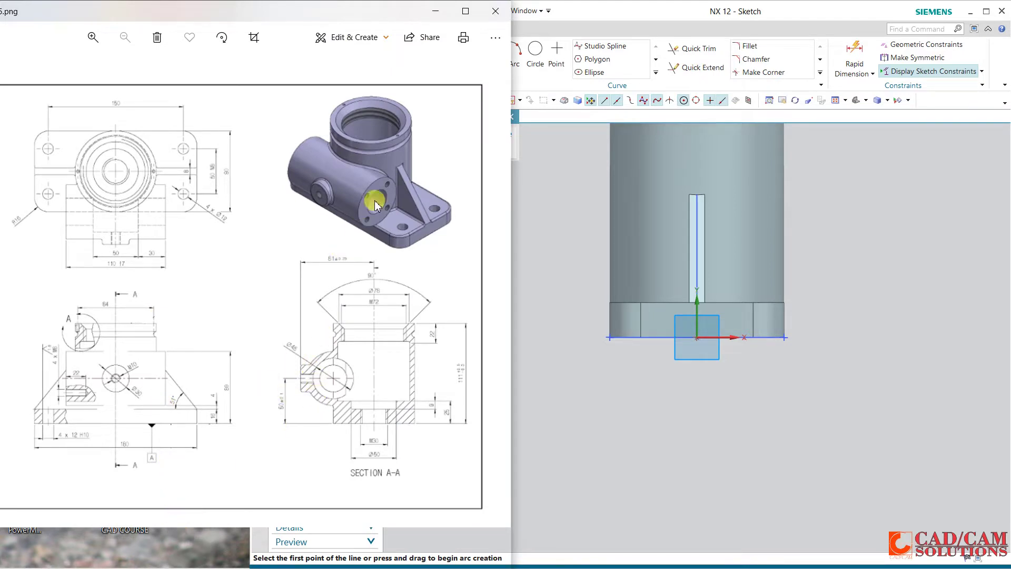
pyautogui.moveTo(112, 15)
pyautogui.mouseDown()
pyautogui.moveTo(133, 36)
pyautogui.moveTo(220, 28)
pyautogui.mouseUp()
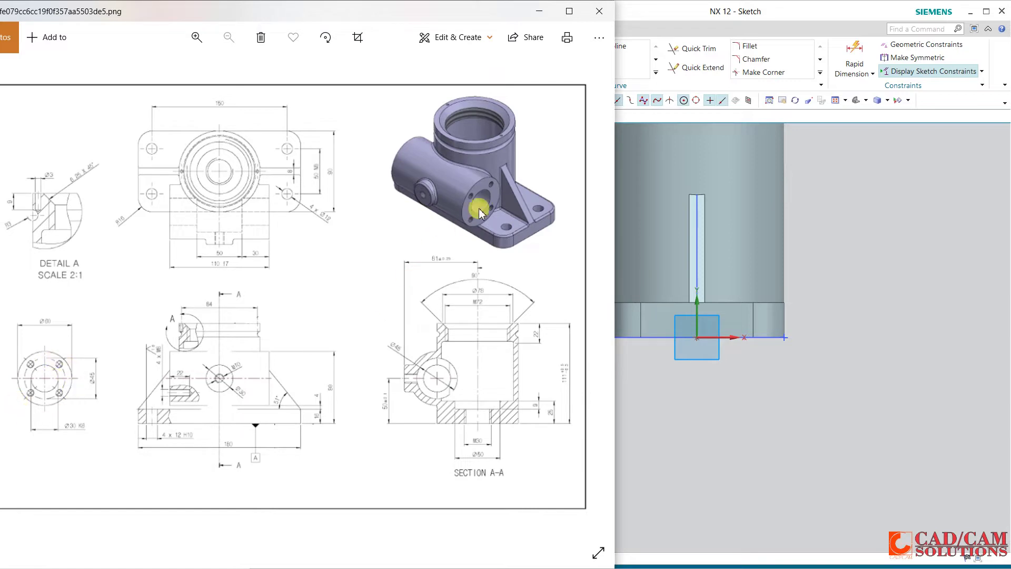
pyautogui.moveTo(511, 316)
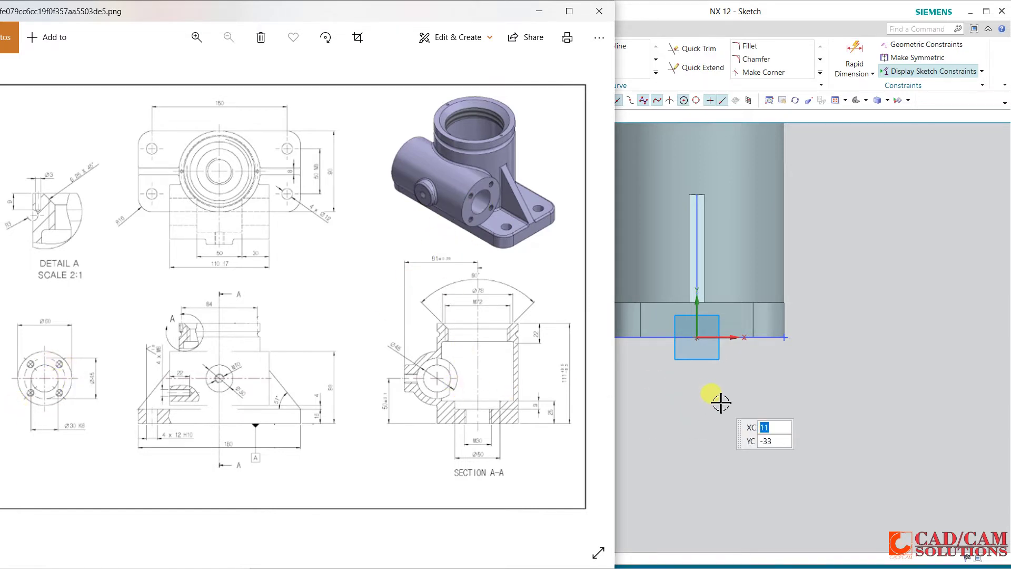
pyautogui.click(710, 10)
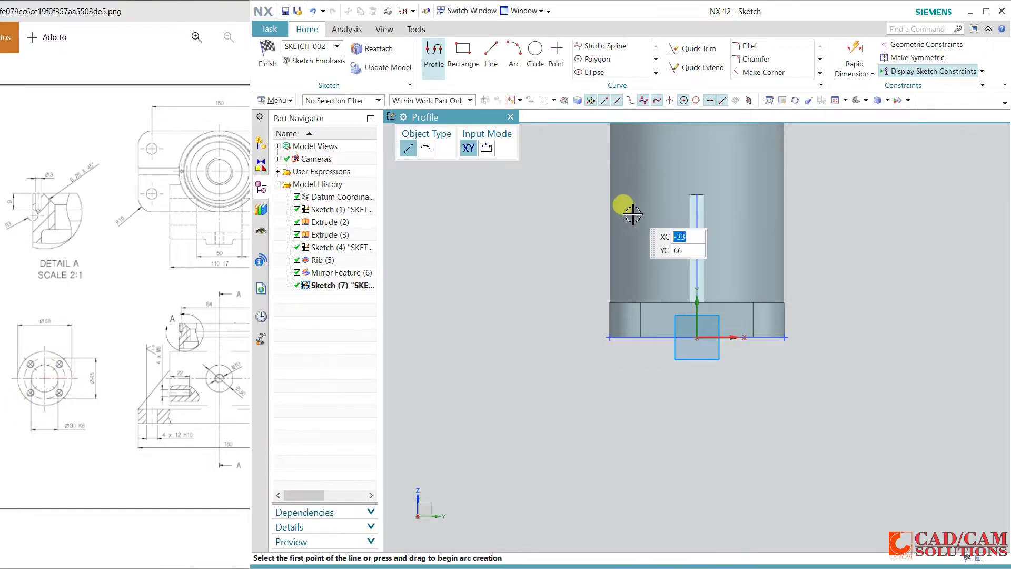
pyautogui.keyDown('shift'); pyautogui.moveTo(604, 244); pyautogui.dragTo(609, 345, button='middle'); pyautogui.keyUp('shift')
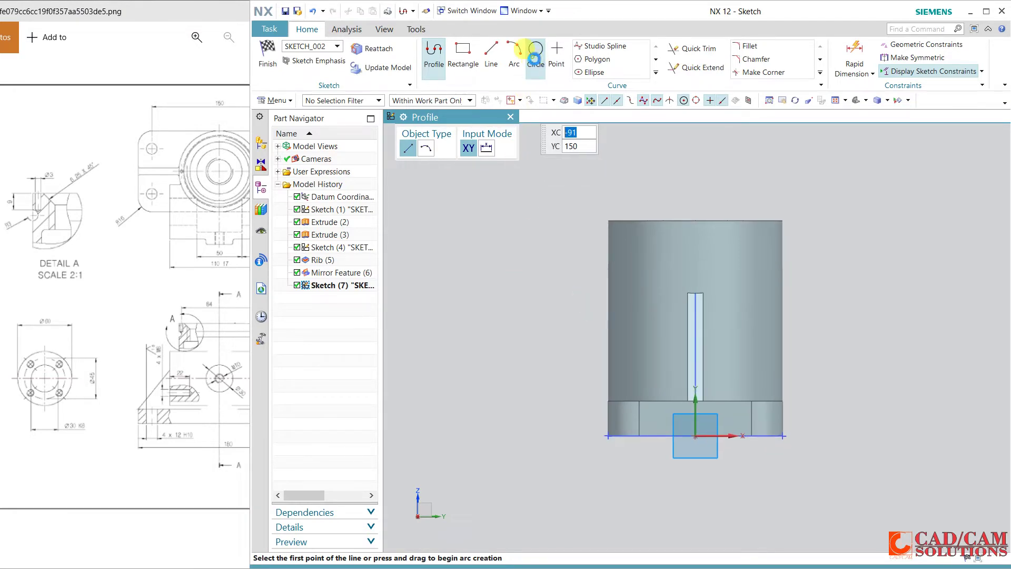
# Step: Draw two concentric circles beside the boss and a tiny Ø1.6 circle right of the inner one
pyautogui.click(535, 50)
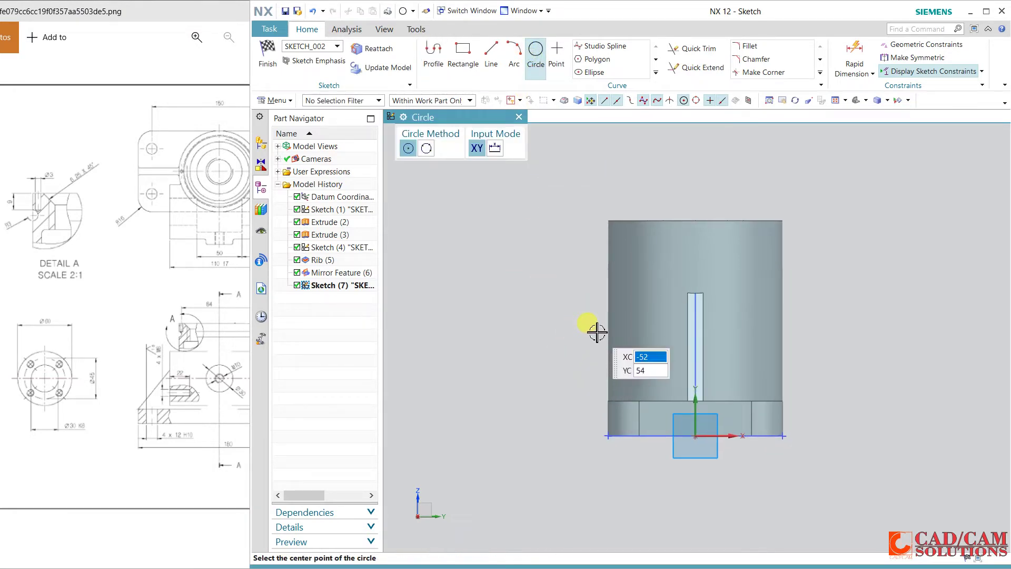
pyautogui.click(596, 331)
pyautogui.click(630, 341)
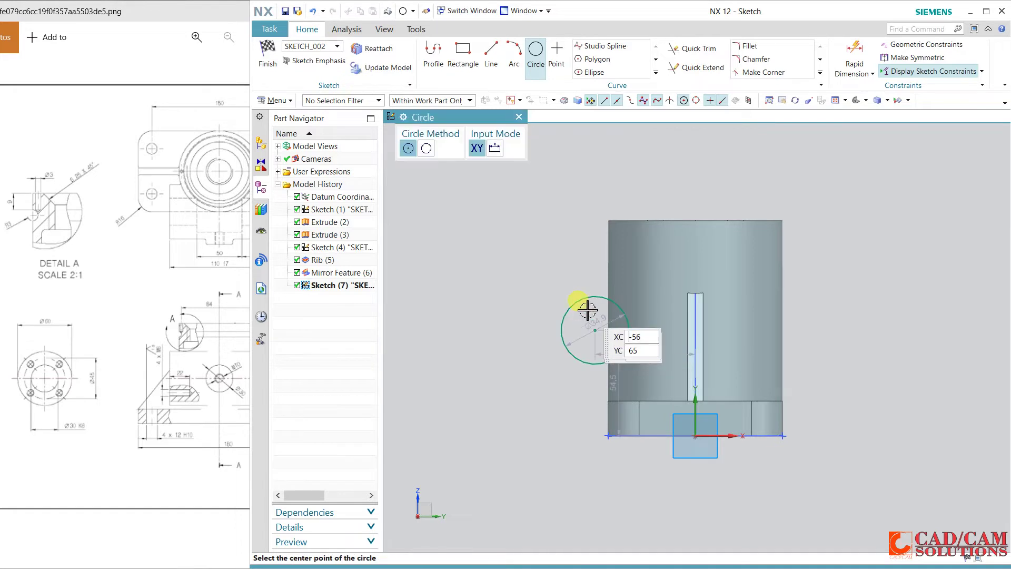
pyautogui.click(594, 331)
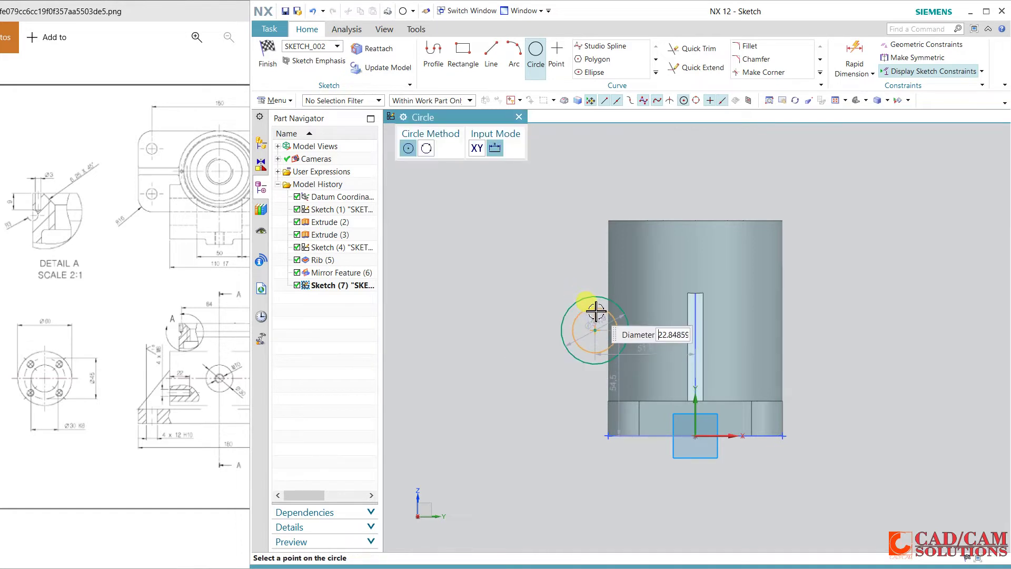
pyautogui.click(596, 314)
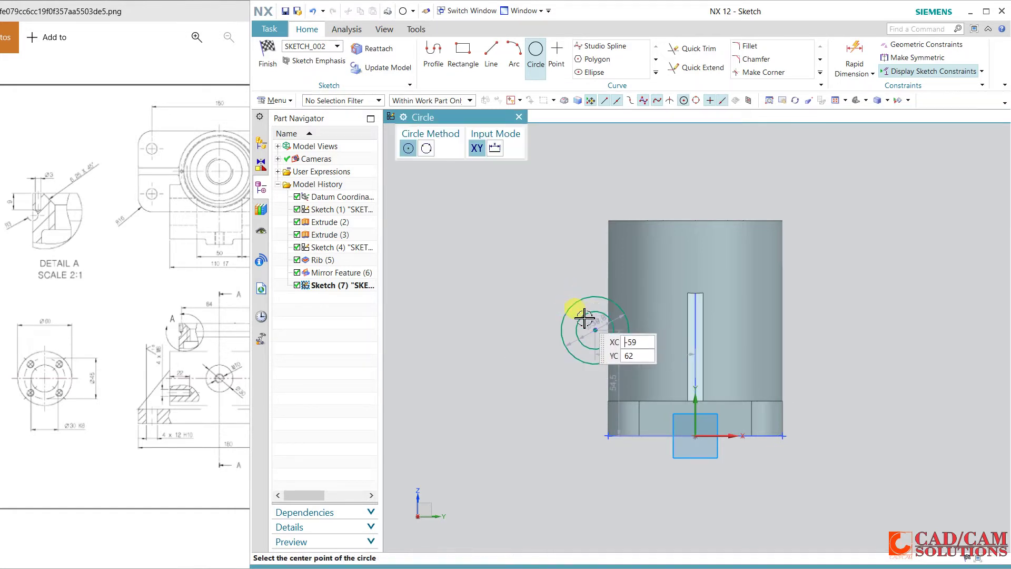
pyautogui.scroll(2, 605, 323)
pyautogui.scroll(2, 622, 332)
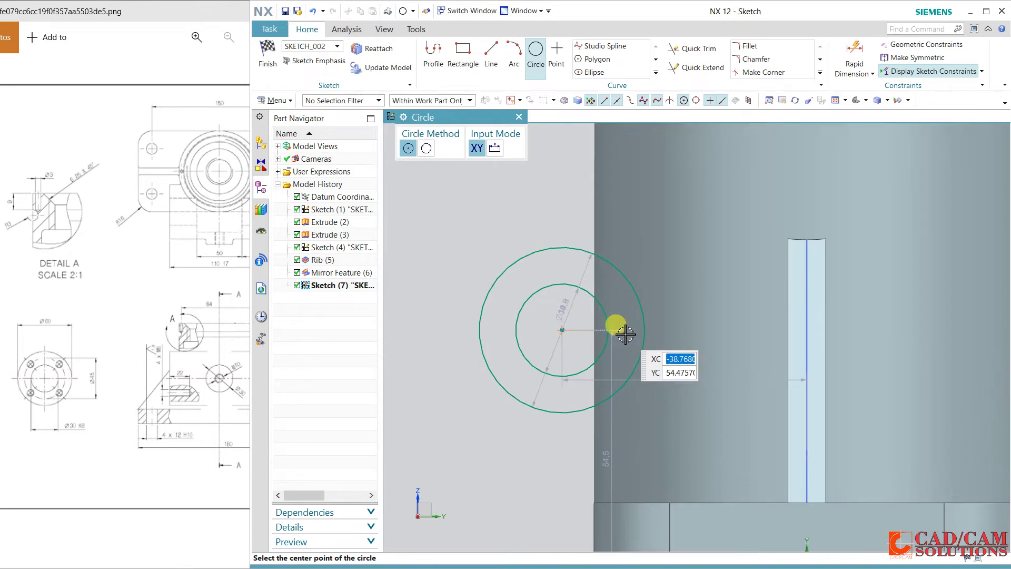
pyautogui.click(625, 333)
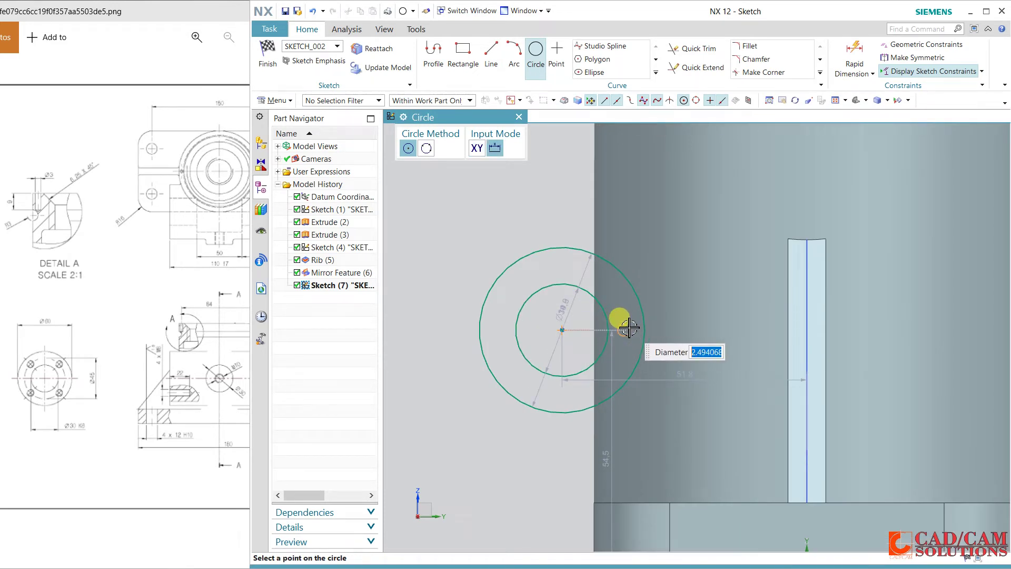
pyautogui.click(628, 328)
pyautogui.press('Escape')
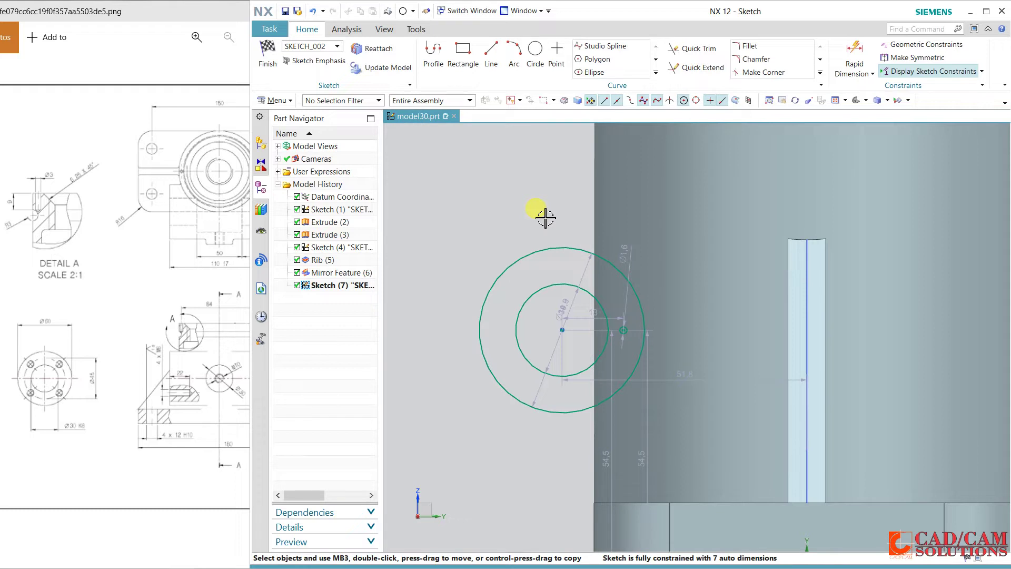
# Step: Set the outer circle diameter to 60 and the inner circle diameter to 30
pyautogui.moveTo(582, 271); pyautogui.dragTo(514, 218)
pyautogui.doubleClick(512, 220)
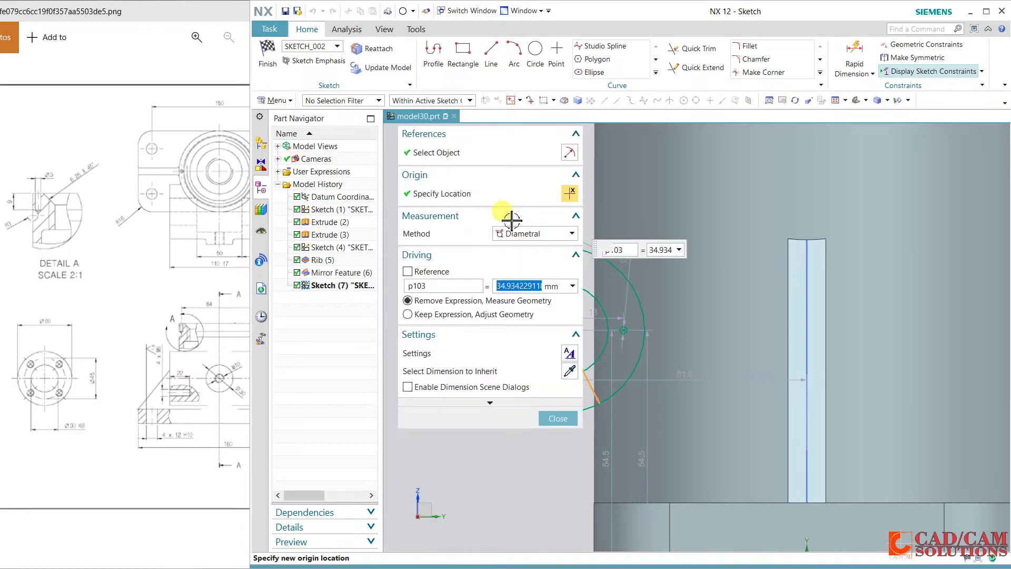
pyautogui.write('60')
pyautogui.press('Return')
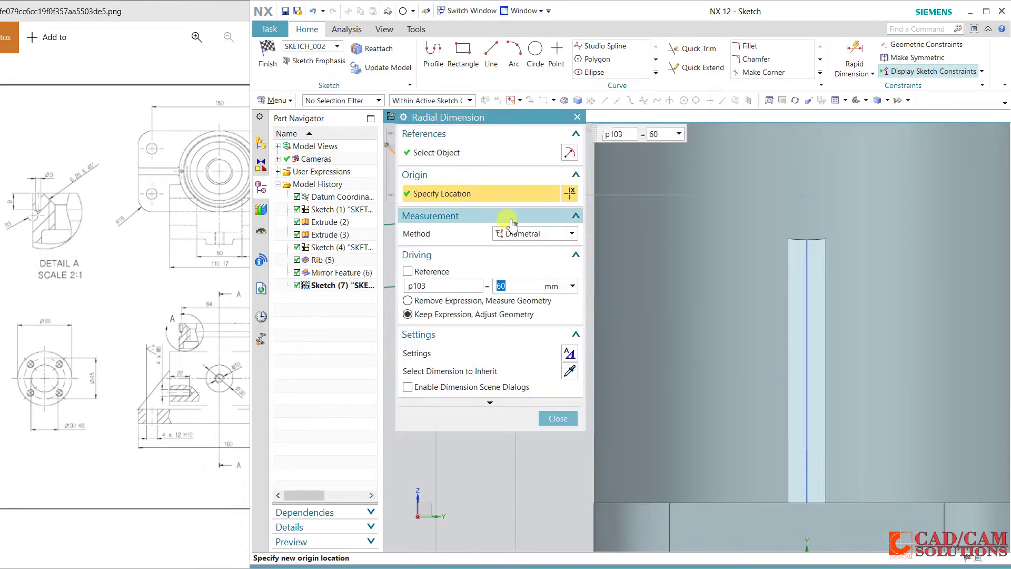
pyautogui.click(557, 418)
pyautogui.scroll(-1, 549, 410)
pyautogui.scroll(-1, 550, 407)
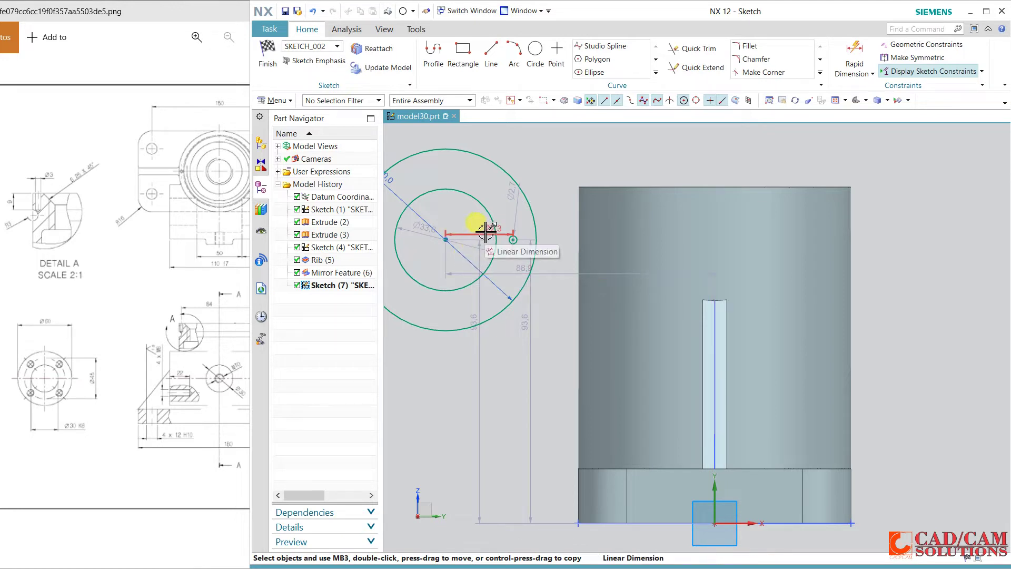
pyautogui.doubleClick(420, 230)
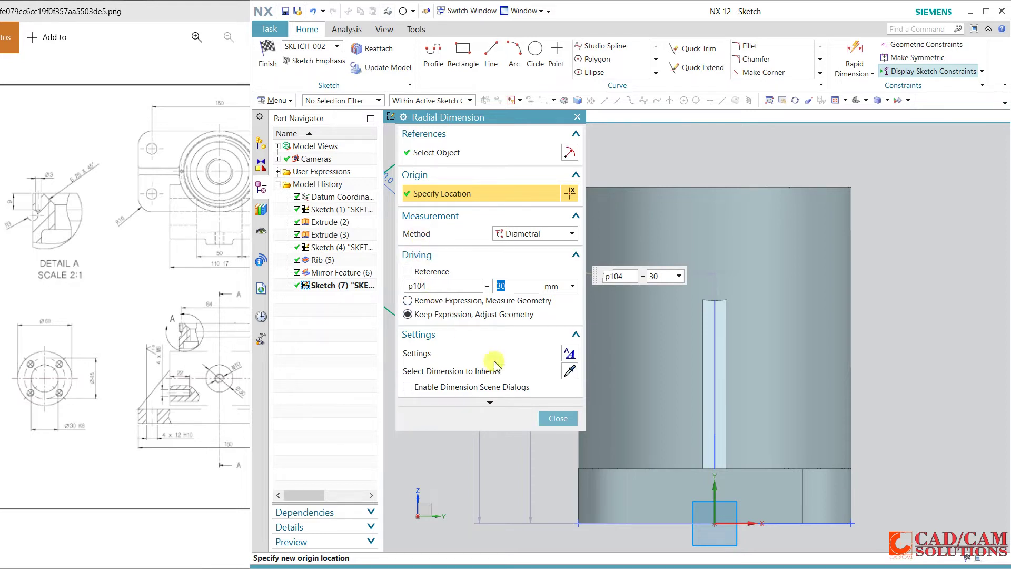
pyautogui.click(553, 418)
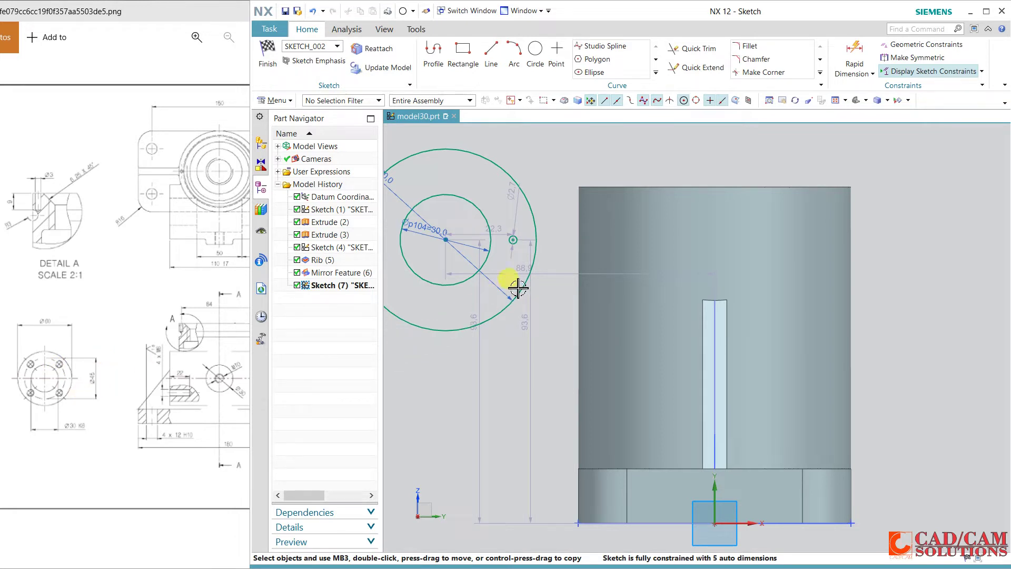
# Step: Set the small circle's horizontal offset to 45/2 and constrain the two centres together
pyautogui.doubleClick(502, 225)
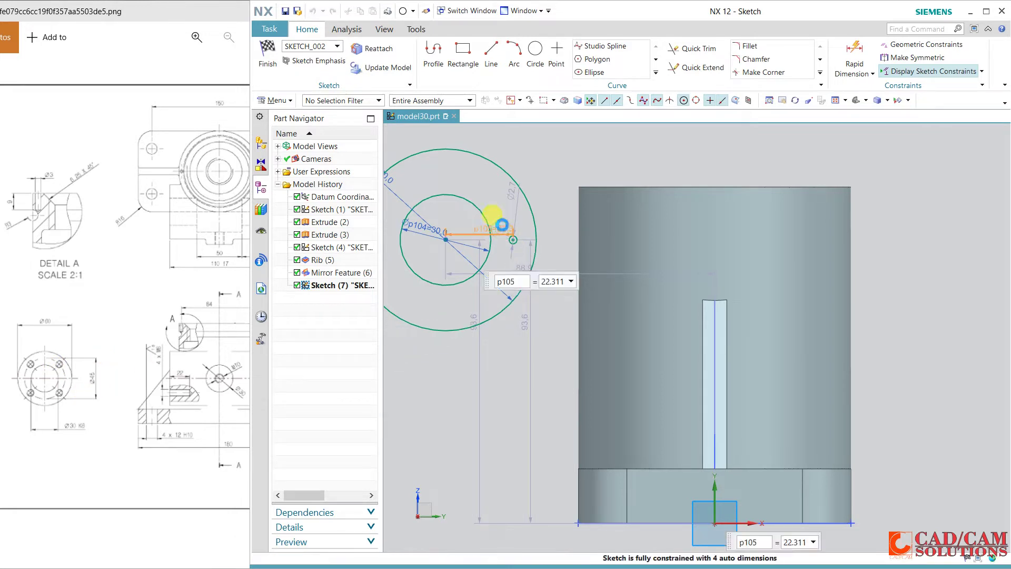
pyautogui.write('45/2')
pyautogui.press('Return')
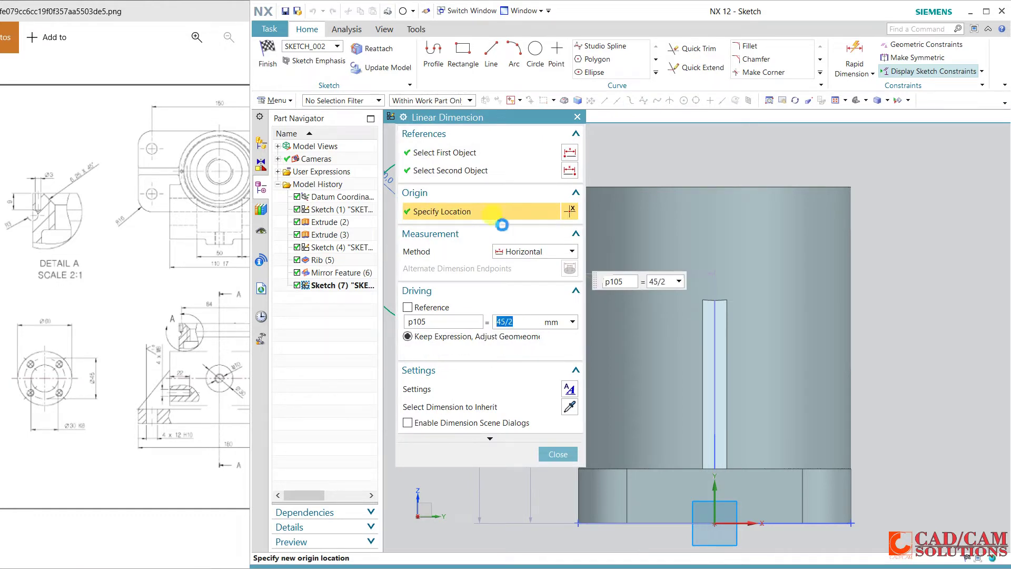
pyautogui.click(559, 454)
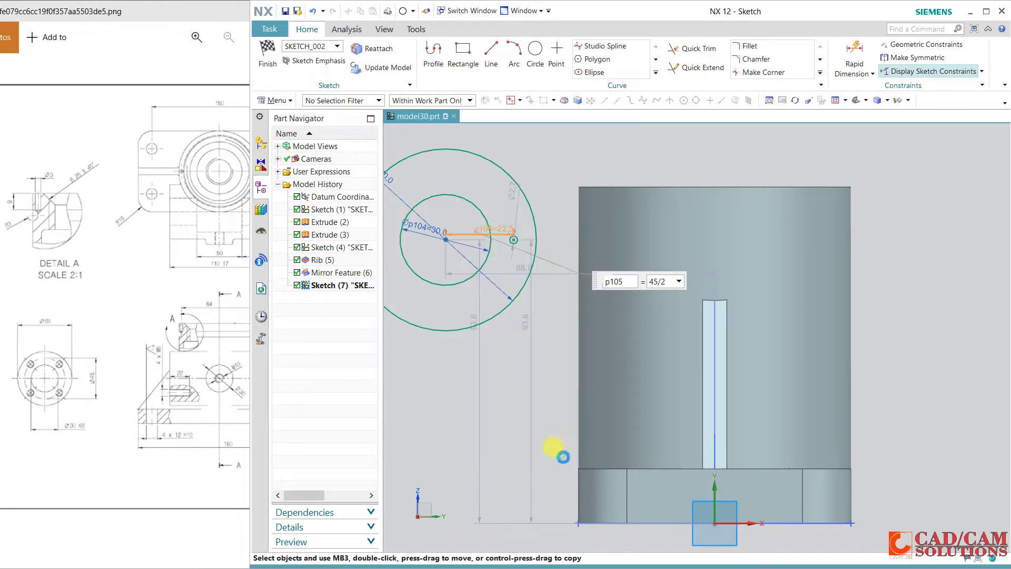
pyautogui.click(446, 242)
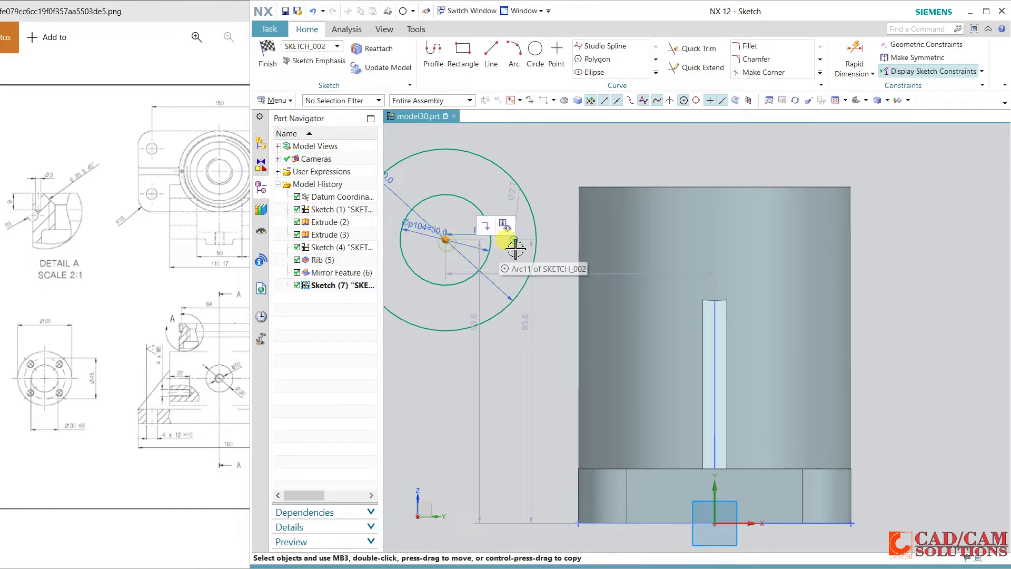
pyautogui.click(515, 242)
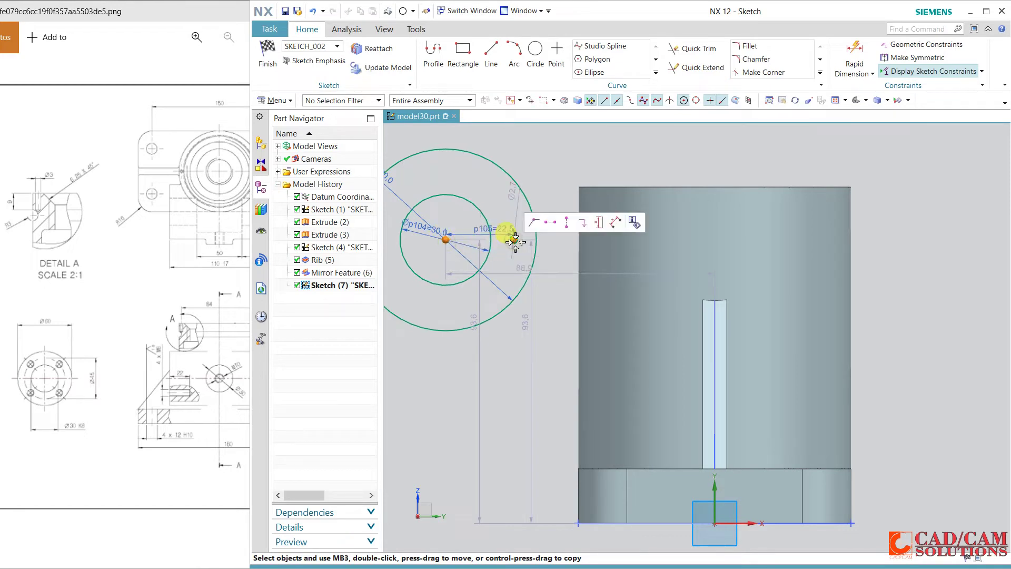
pyautogui.click(548, 220)
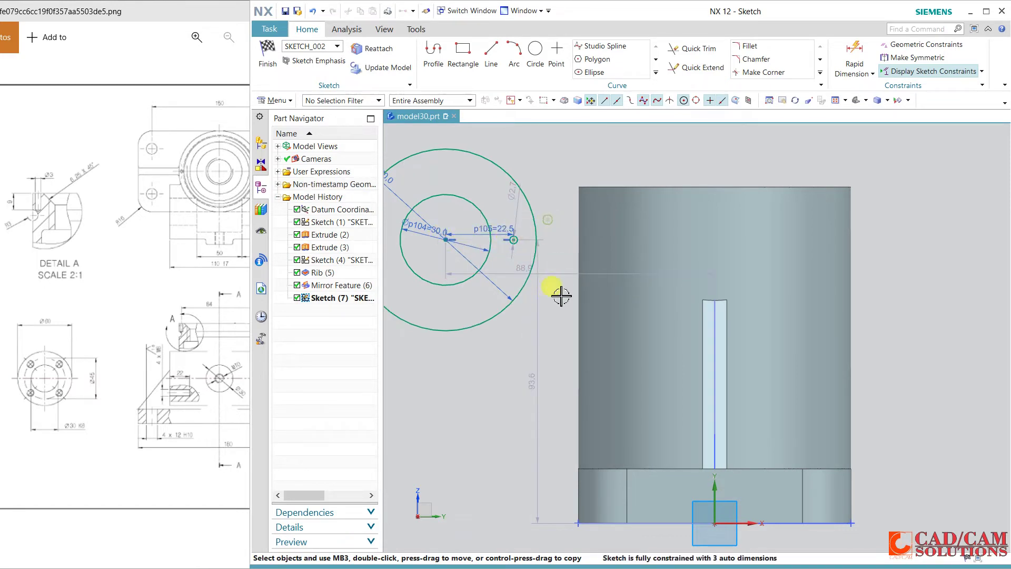
# Step: Check the section view in the reference drawing, then start Rapid Dimension in Sketch (7)
pyautogui.click(149, 363)
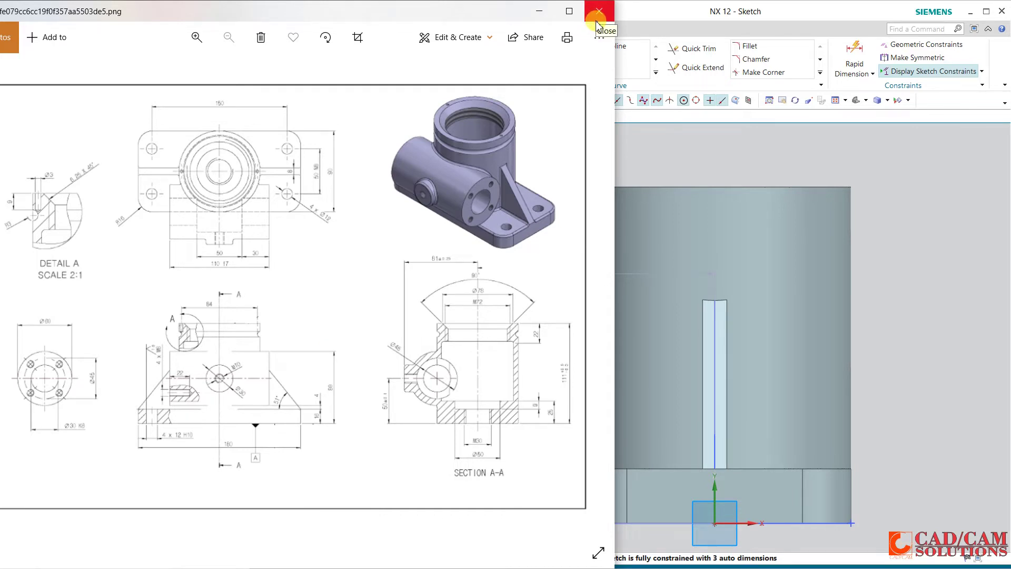
pyautogui.click(638, 17)
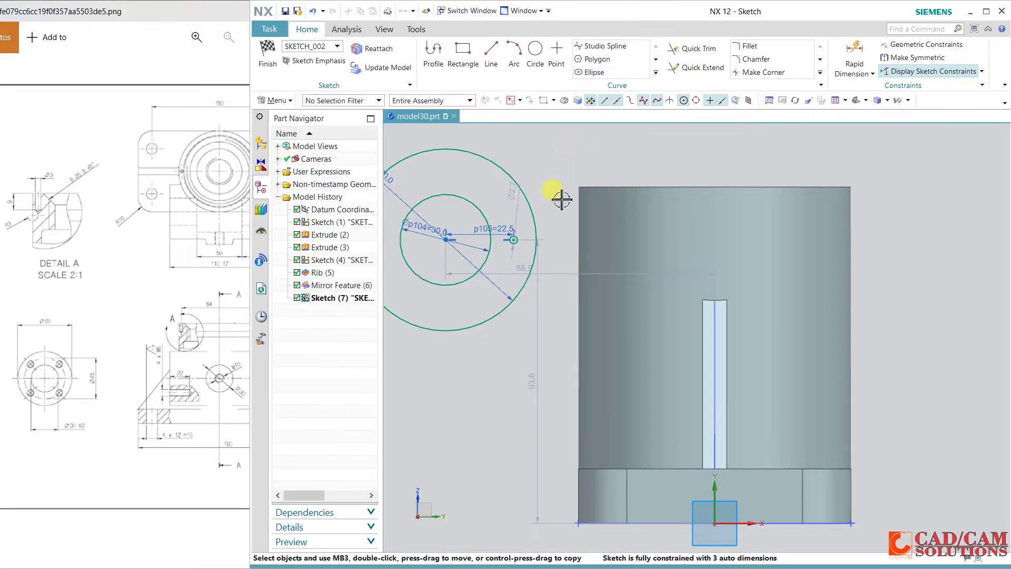
pyautogui.click(104, 291)
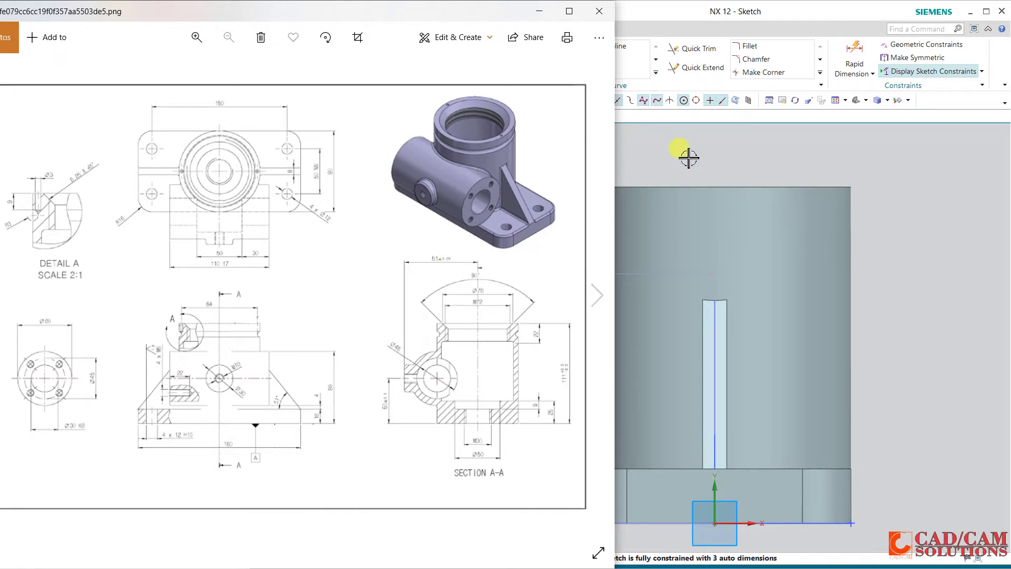
pyautogui.click(705, 151)
pyautogui.click(845, 55)
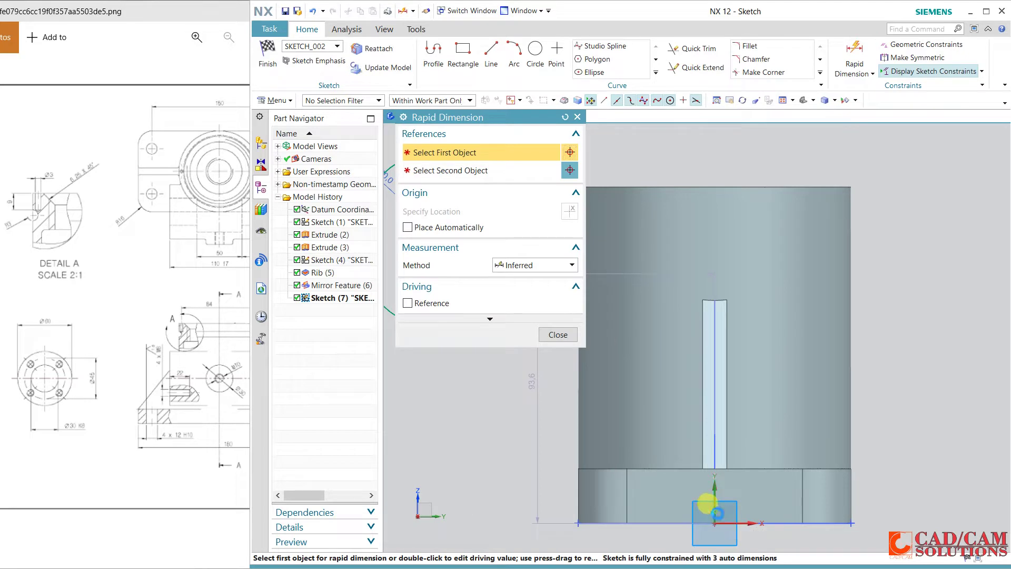
# Step: Dimension the circles' centre 81 horizontally from the sketch origin
pyautogui.click(718, 515)
pyautogui.moveTo(477, 122); pyautogui.dragTo(653, 142)
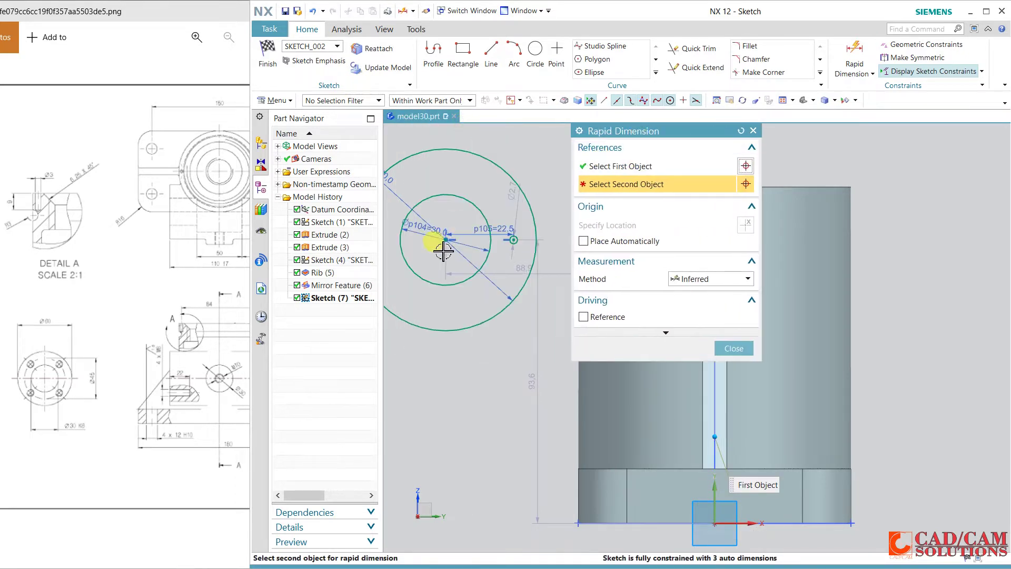
pyautogui.click(446, 240)
pyautogui.click(512, 413)
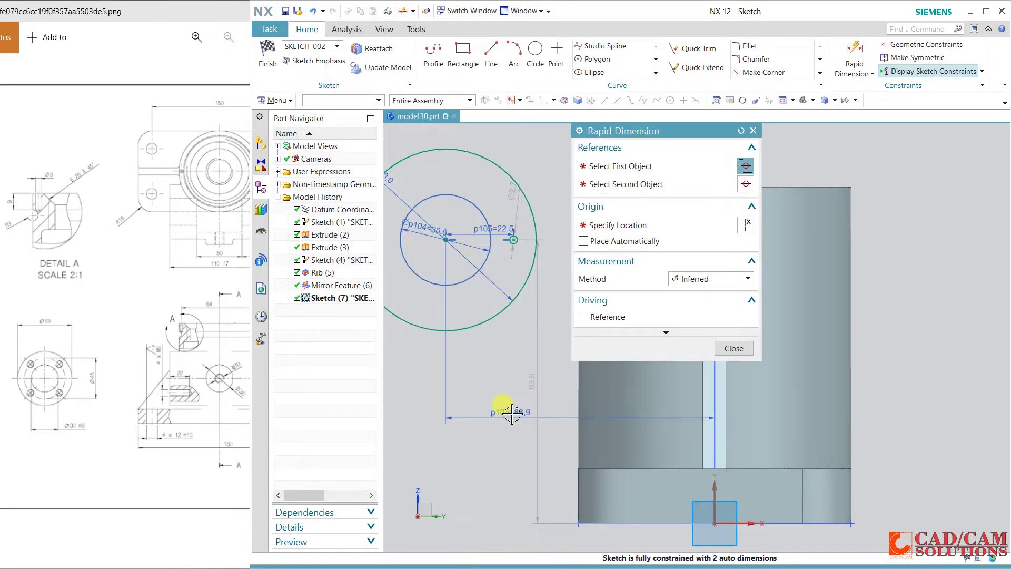
pyautogui.write('81')
pyautogui.press('Return')
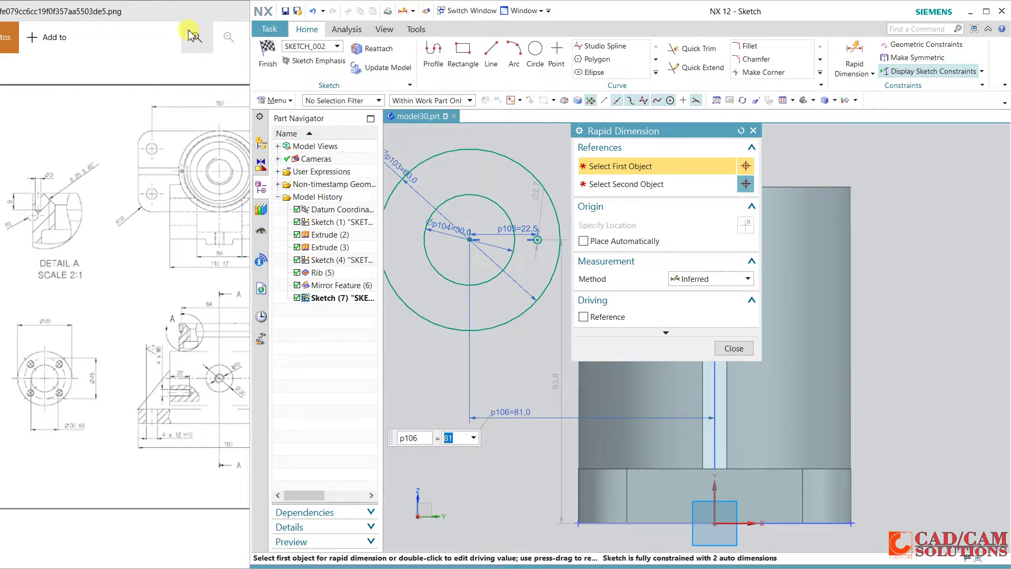
# Step: Change the 93.6 vertical dimension to 50 above the base line
pyautogui.click(193, 11)
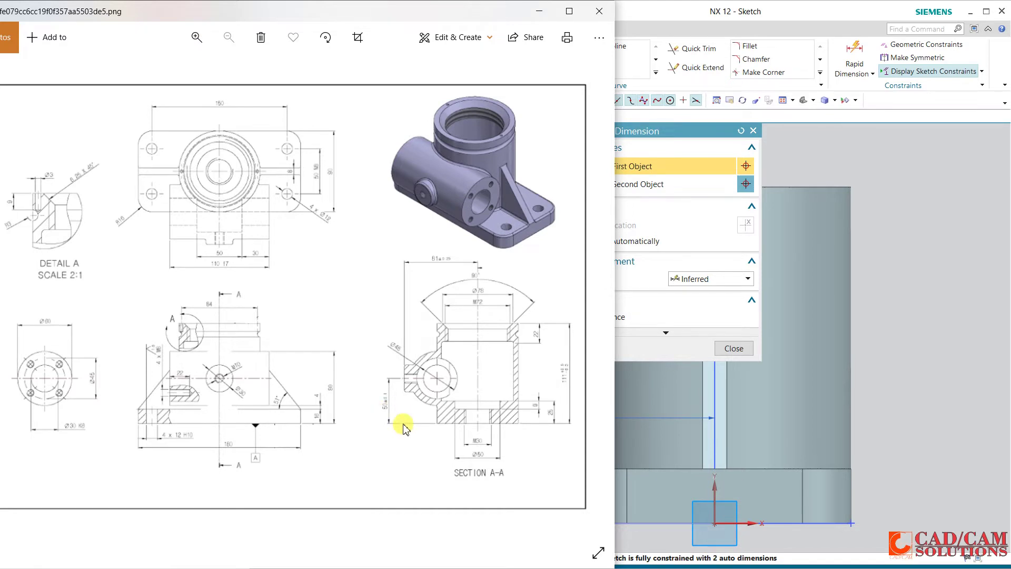
pyautogui.click(679, 136)
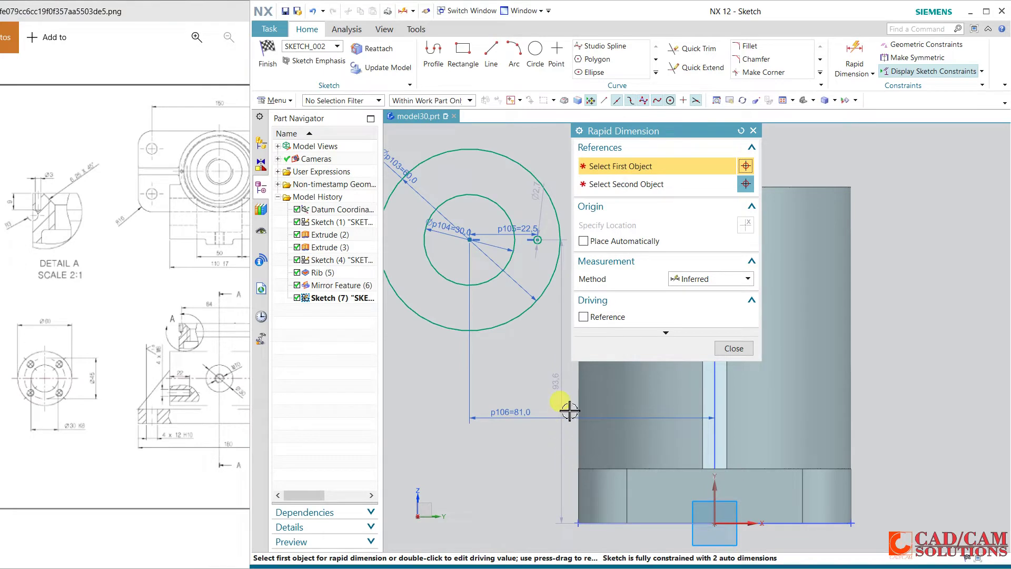
pyautogui.click(733, 348)
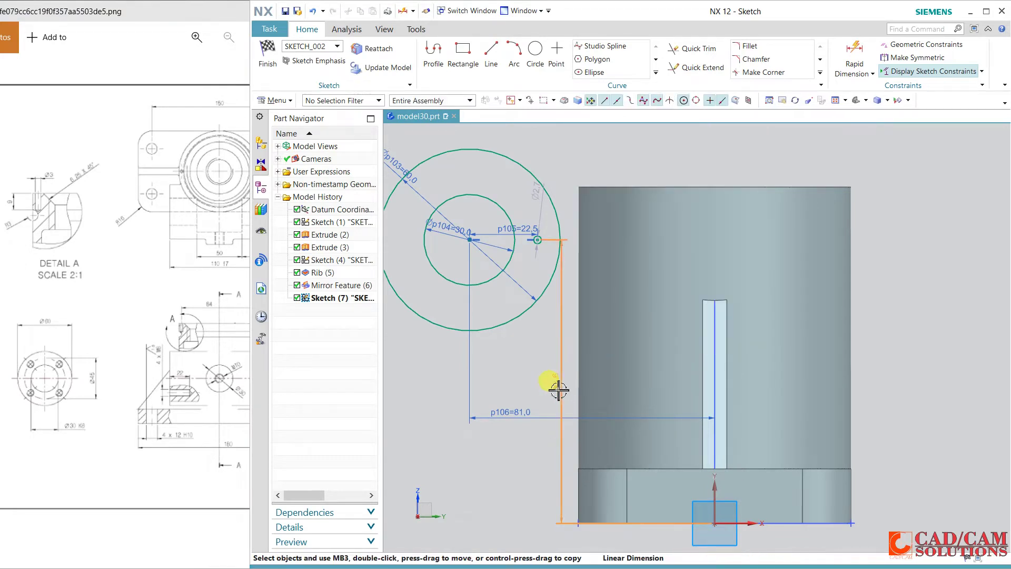
pyautogui.doubleClick(558, 390)
pyautogui.write('5')
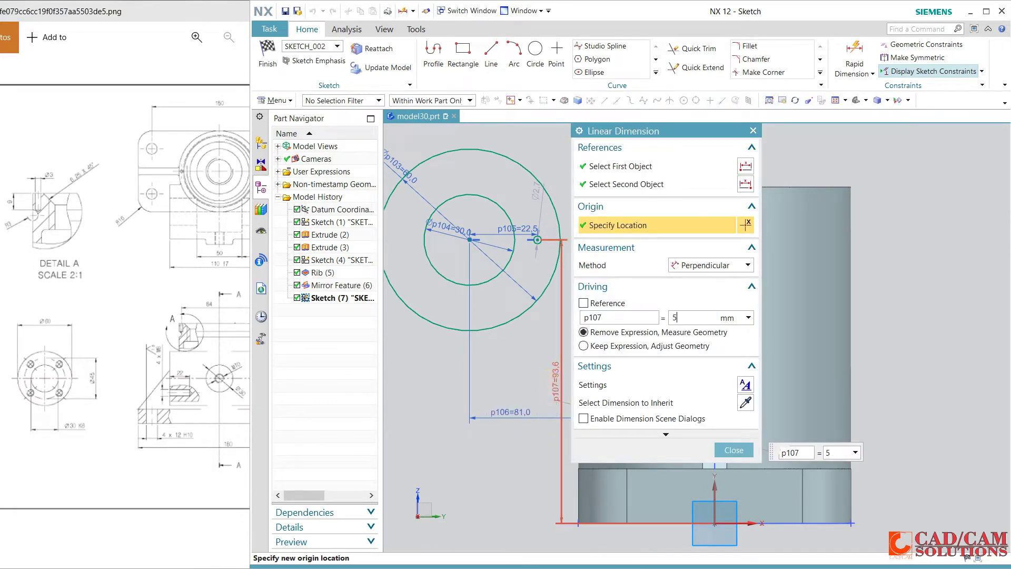
pyautogui.write('0')
pyautogui.press('Return')
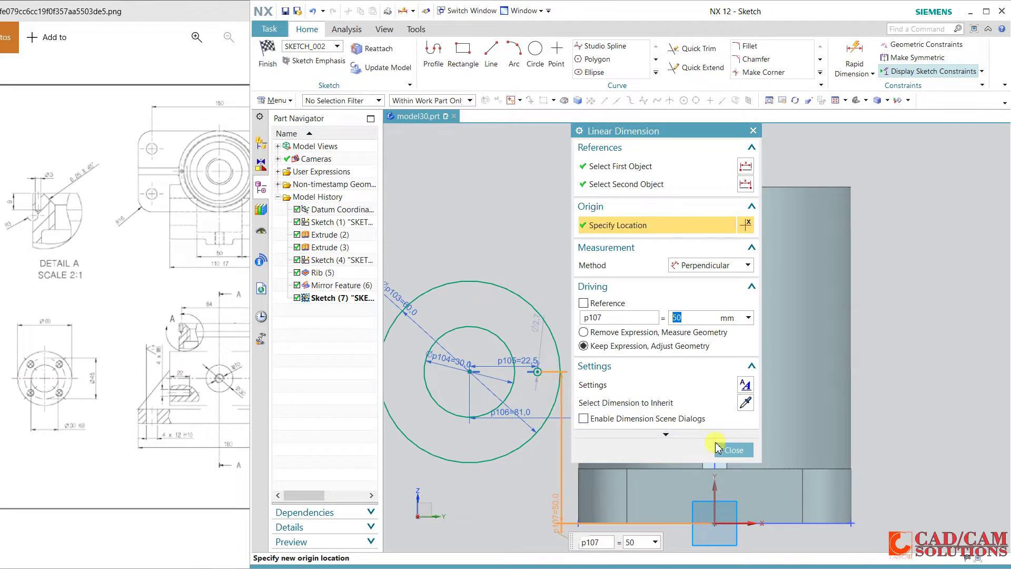
pyautogui.click(732, 450)
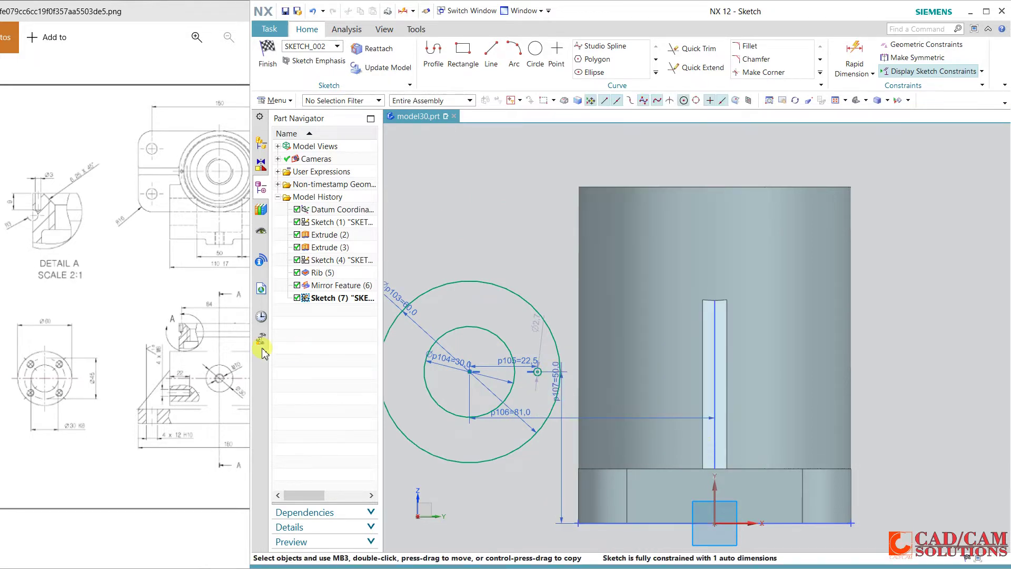
pyautogui.click(188, 328)
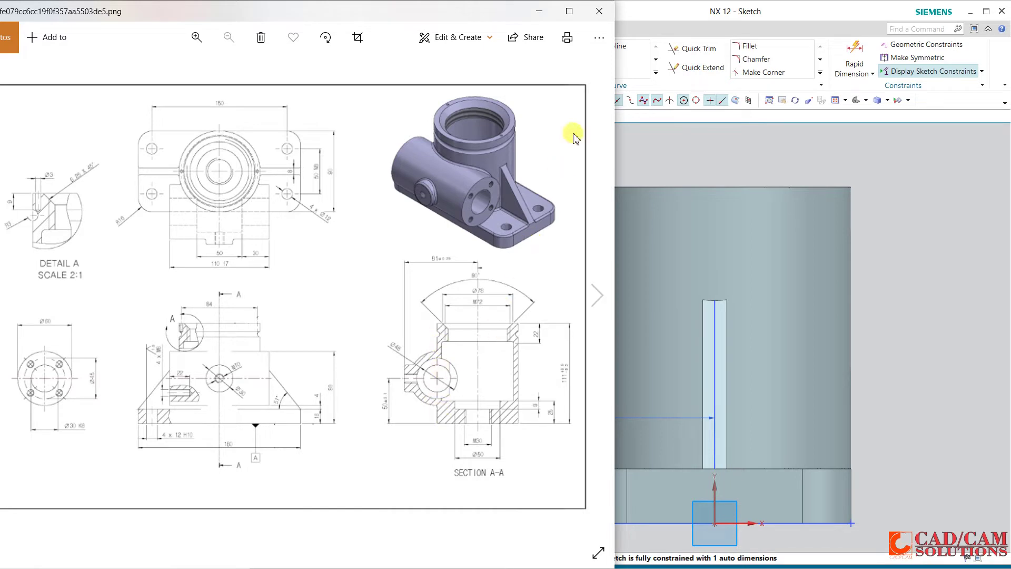
pyautogui.click(670, 12)
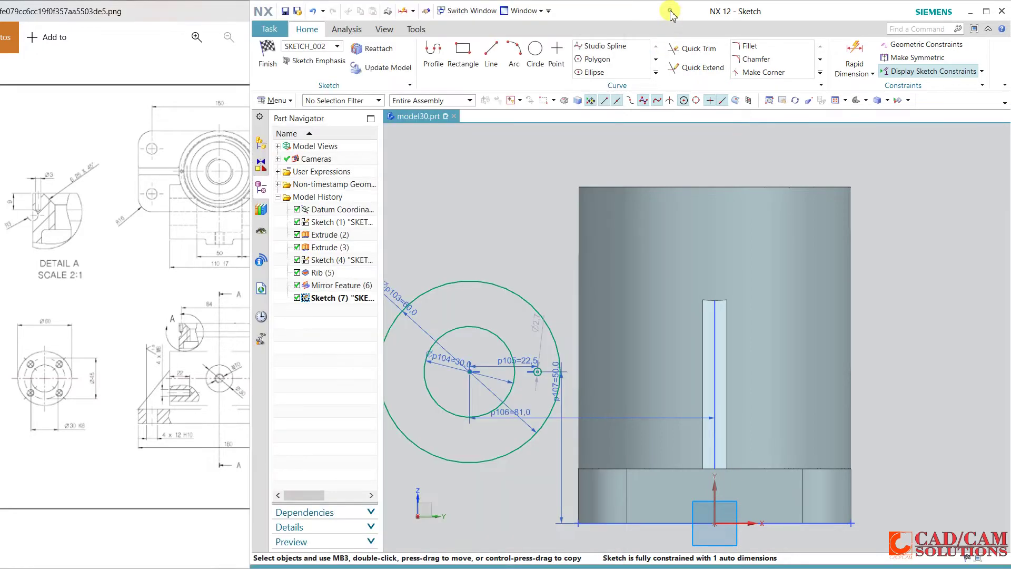
# Step: Replace the 81 horizontal dimension with a 45 distance and finish Sketch (7)
pyautogui.click(573, 416)
pyautogui.press('Delete')
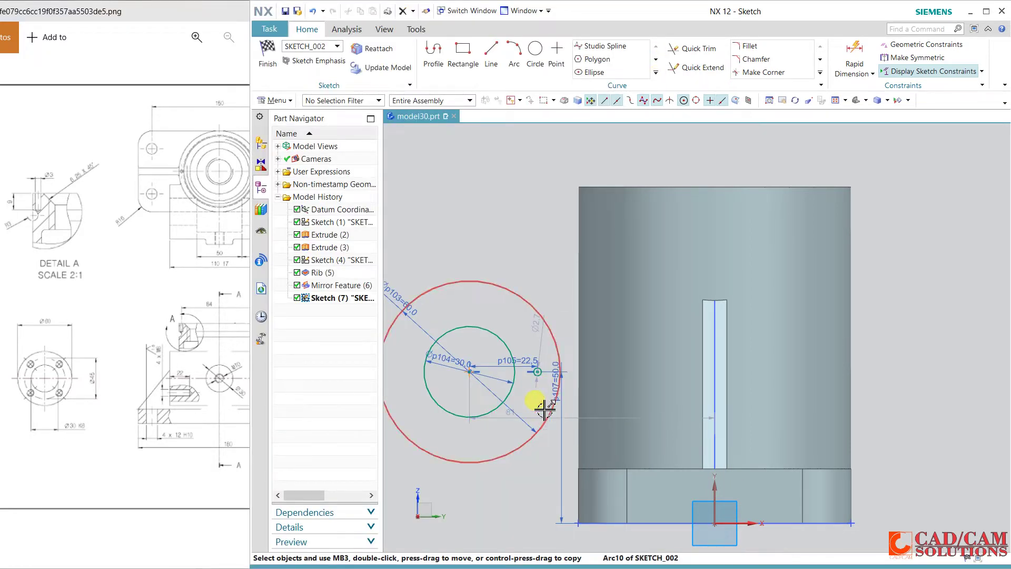
pyautogui.doubleClick(570, 419)
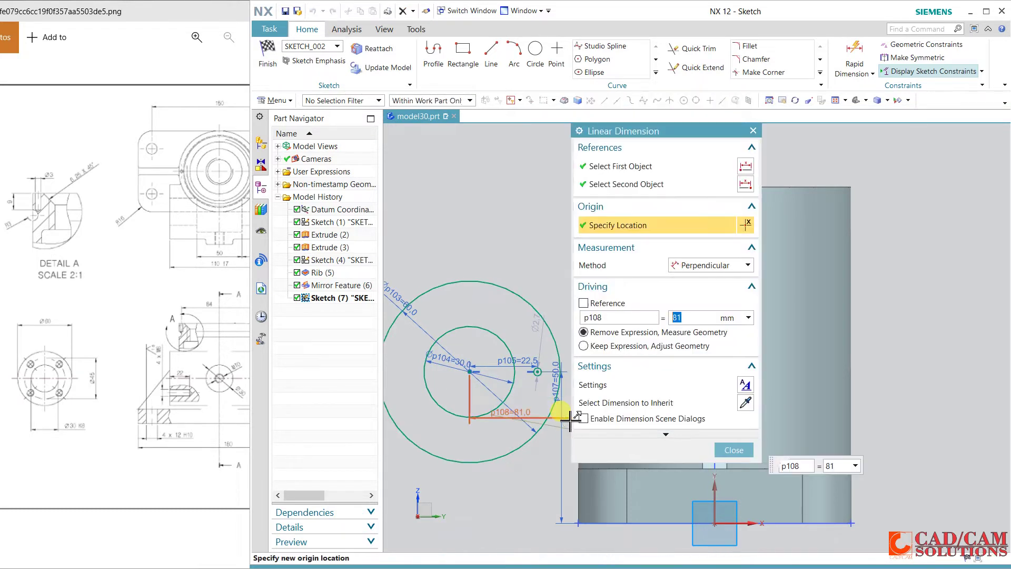
pyautogui.write('45')
pyautogui.press('Return')
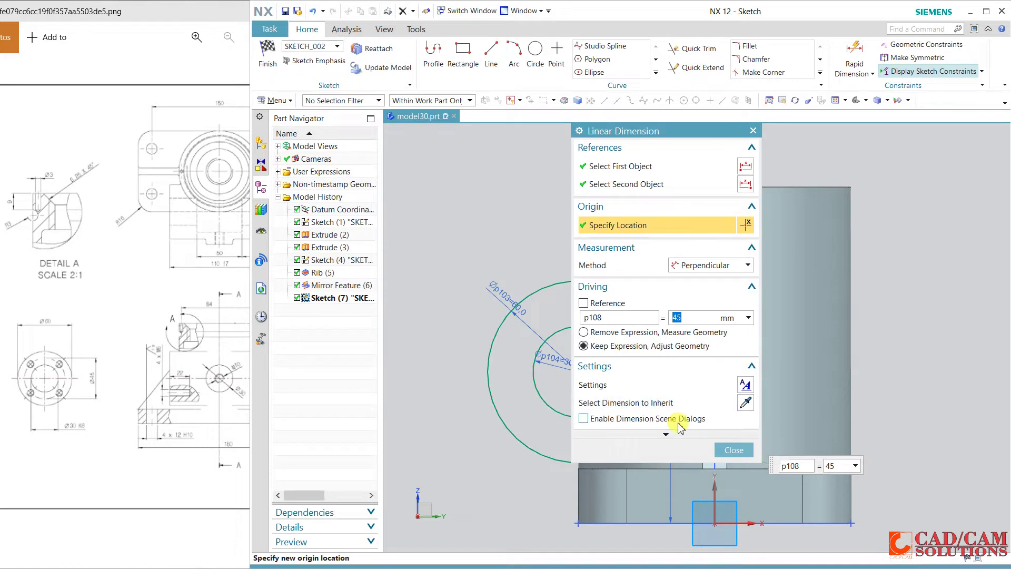
pyautogui.click(748, 455)
pyautogui.moveTo(503, 250)
pyautogui.mouseDown(button='middle')
pyautogui.moveTo(546, 287)
pyautogui.moveTo(548, 275)
pyautogui.mouseUp(button='middle')
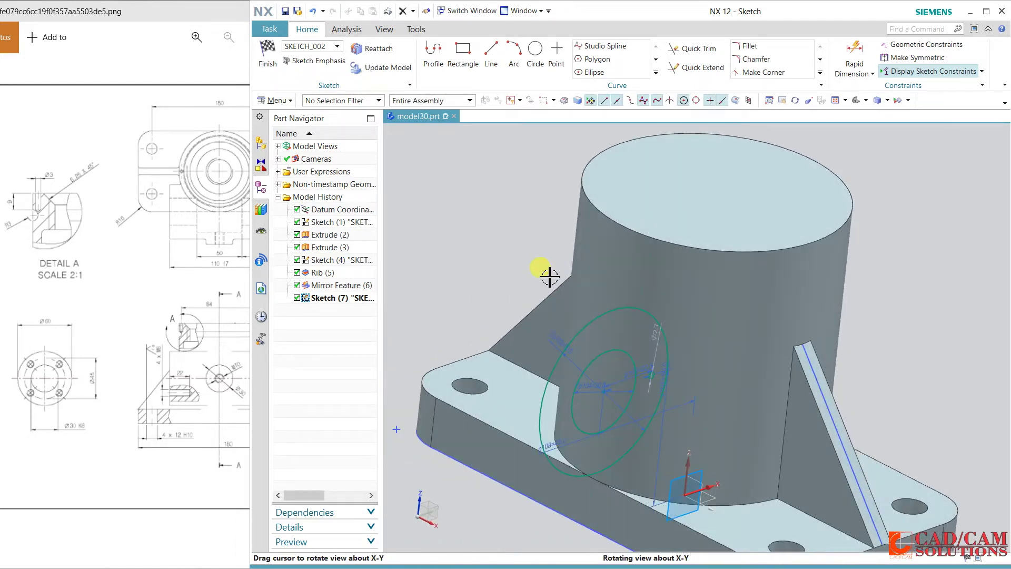
pyautogui.click(274, 70)
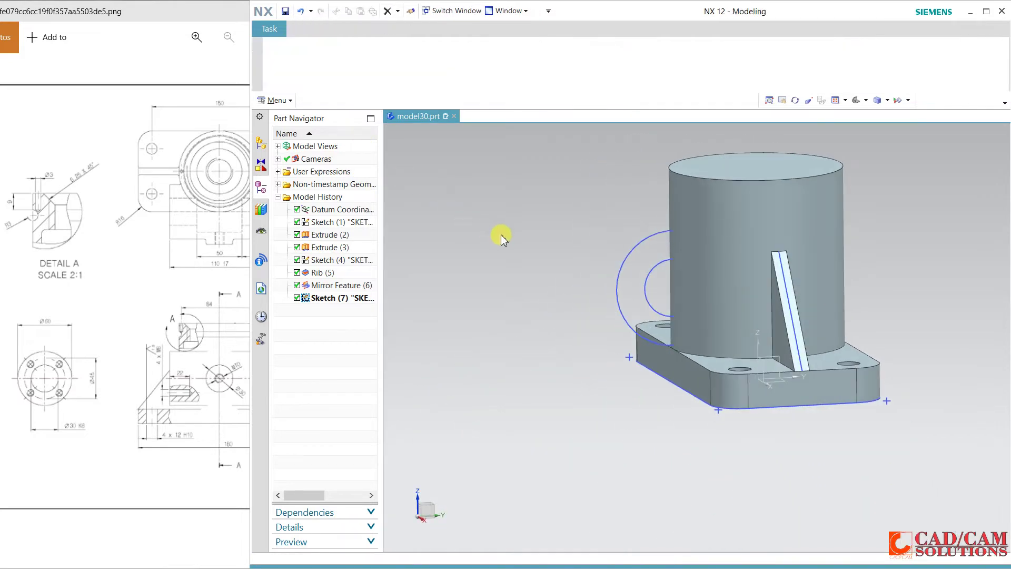
# Step: Start an extrusion with Single Curve rule, using only the larger Ø60 circle as profile
pyautogui.moveTo(501, 235); pyautogui.dragTo(521, 240, button='middle')
pyautogui.scroll(2, 837, 152)
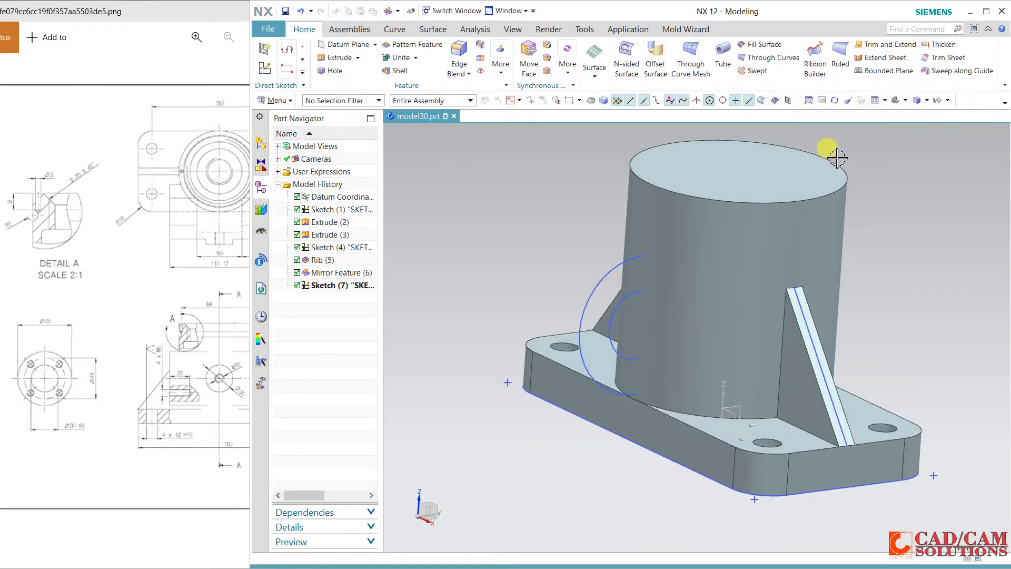
pyautogui.click(337, 57)
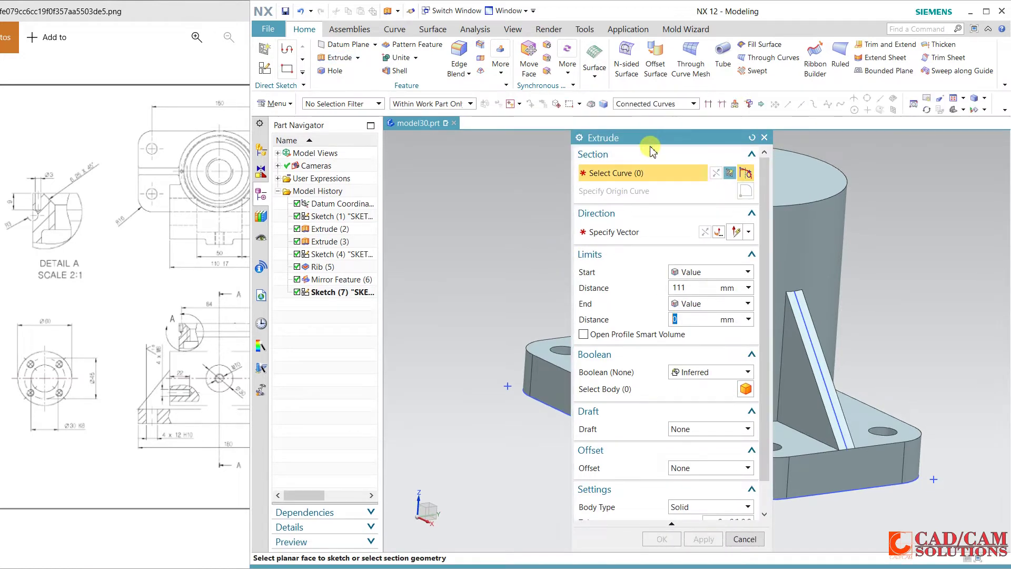
pyautogui.moveTo(652, 138); pyautogui.dragTo(393, 98)
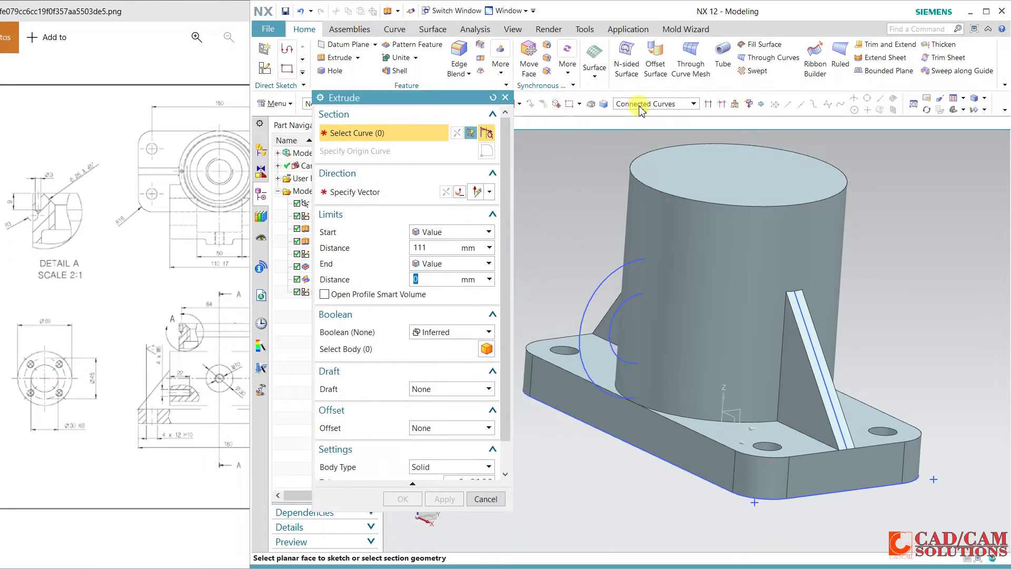
pyautogui.click(641, 103)
pyautogui.click(601, 267)
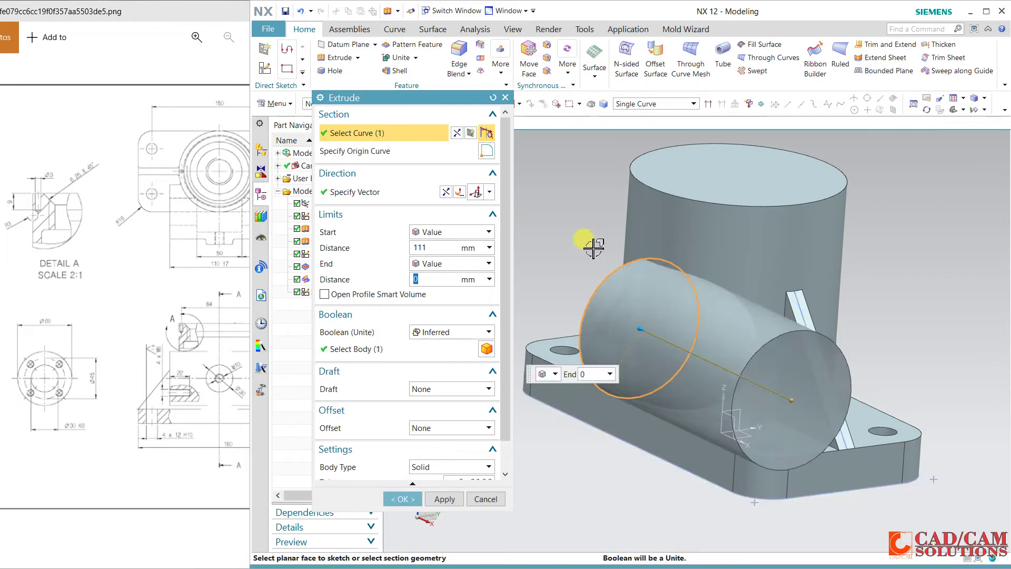
pyautogui.click(172, 248)
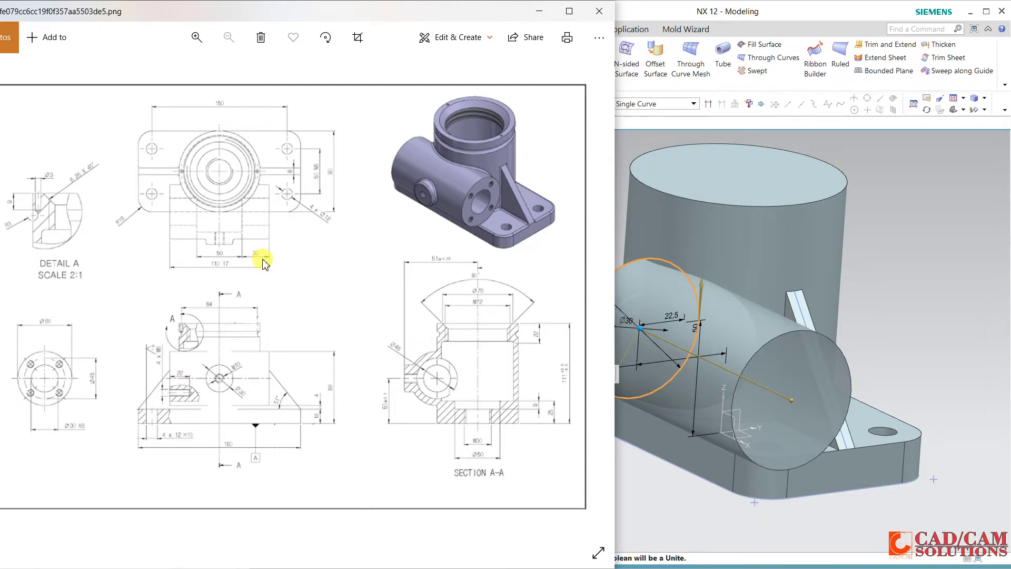
pyautogui.click(690, 12)
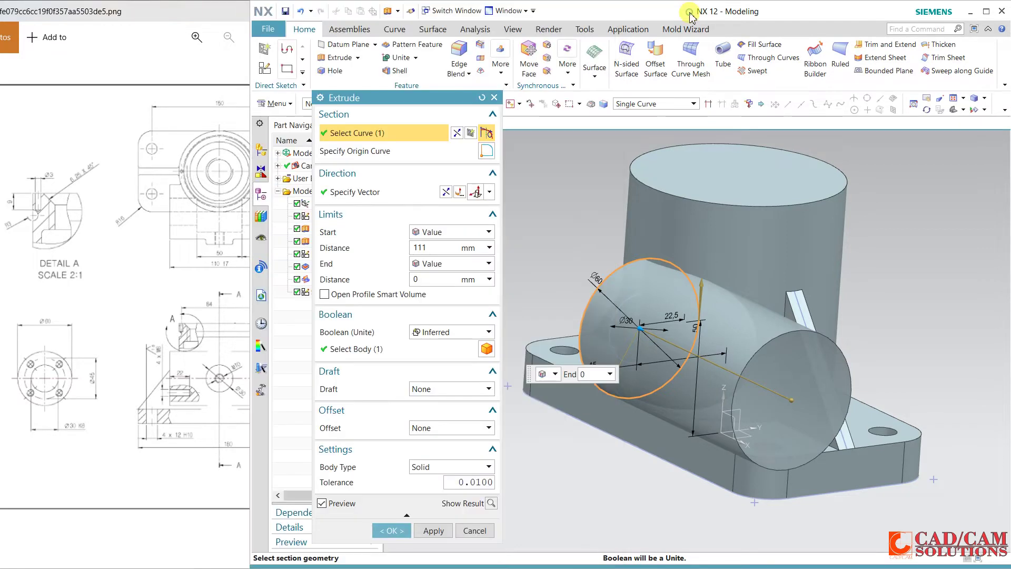
# Step: Extrude the Ø60 circle symmetrically 55 mm into a side cylinder united with the housing
pyautogui.click(446, 278)
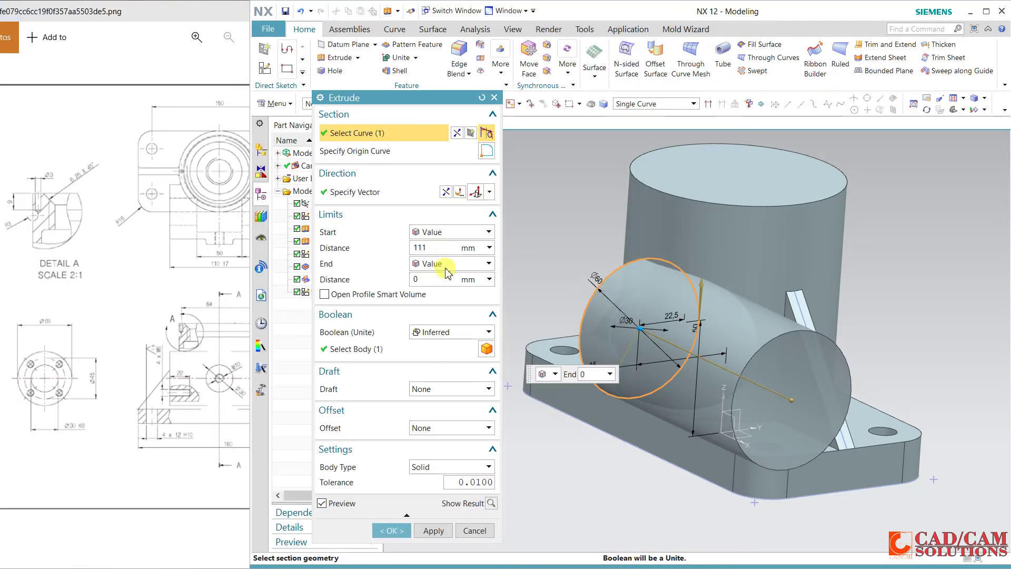
pyautogui.click(447, 266)
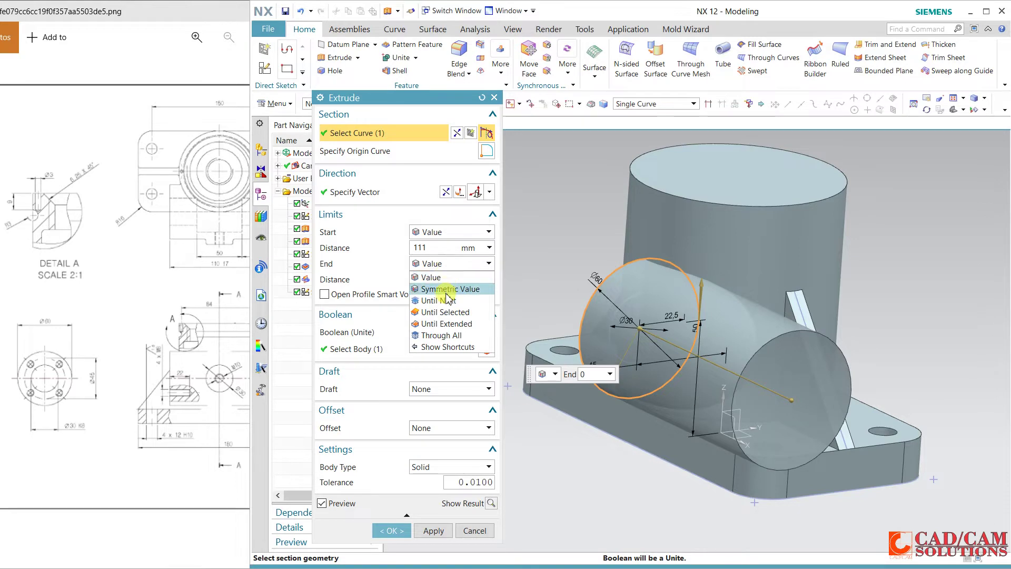
pyautogui.click(435, 277)
pyautogui.click(431, 250)
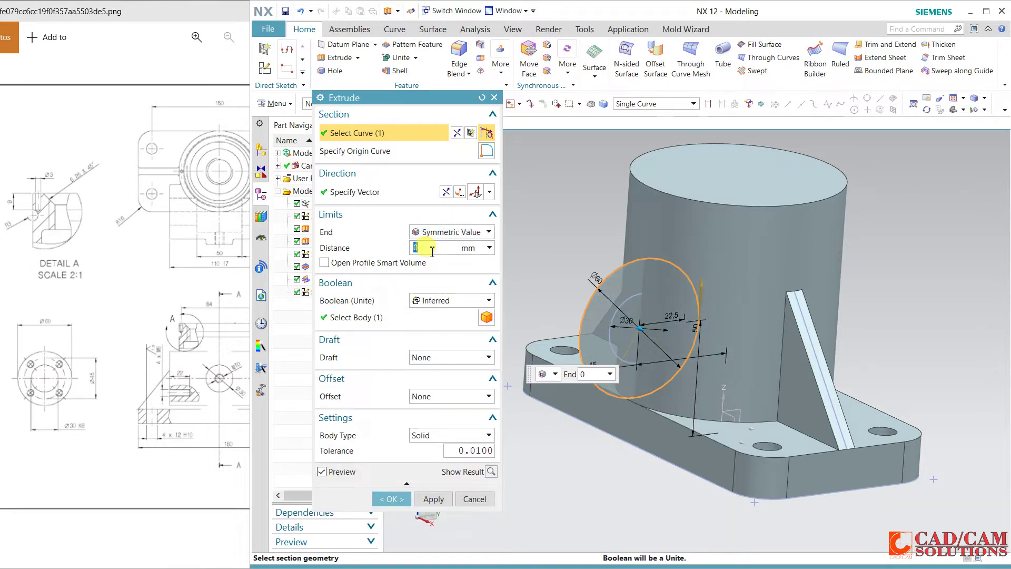
pyautogui.write('55')
pyautogui.press('Return')
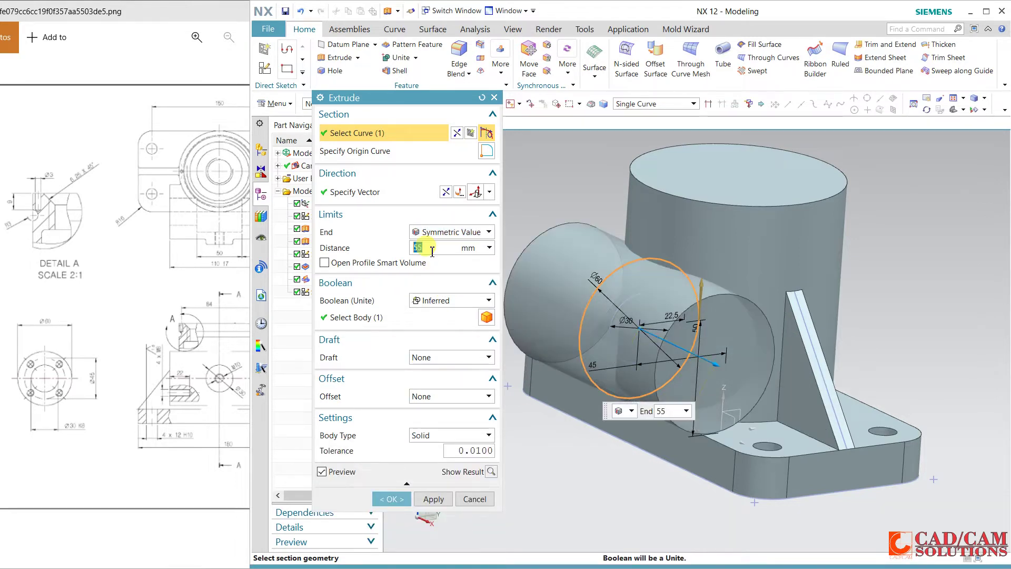
pyautogui.click(199, 15)
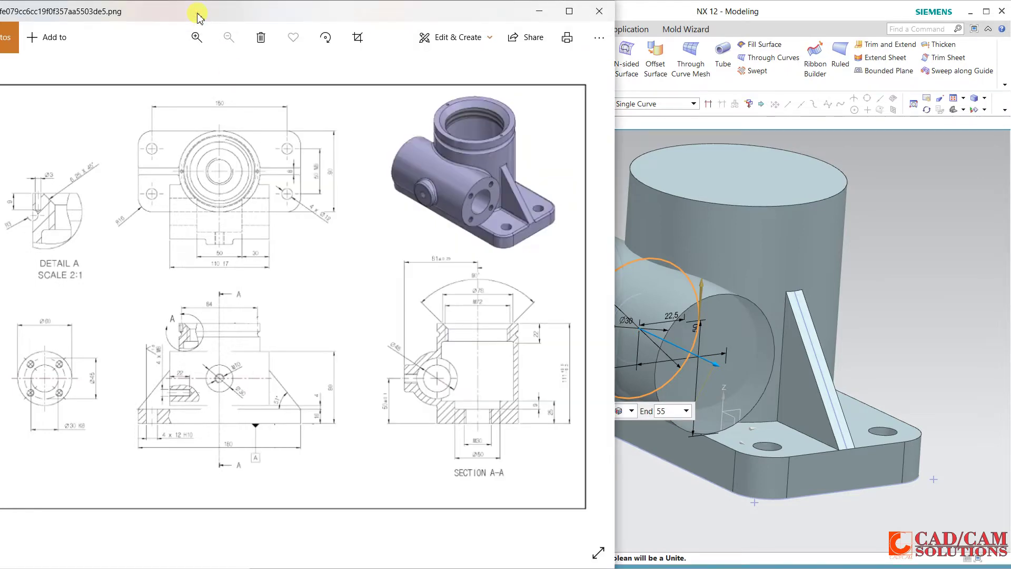
pyautogui.click(634, 7)
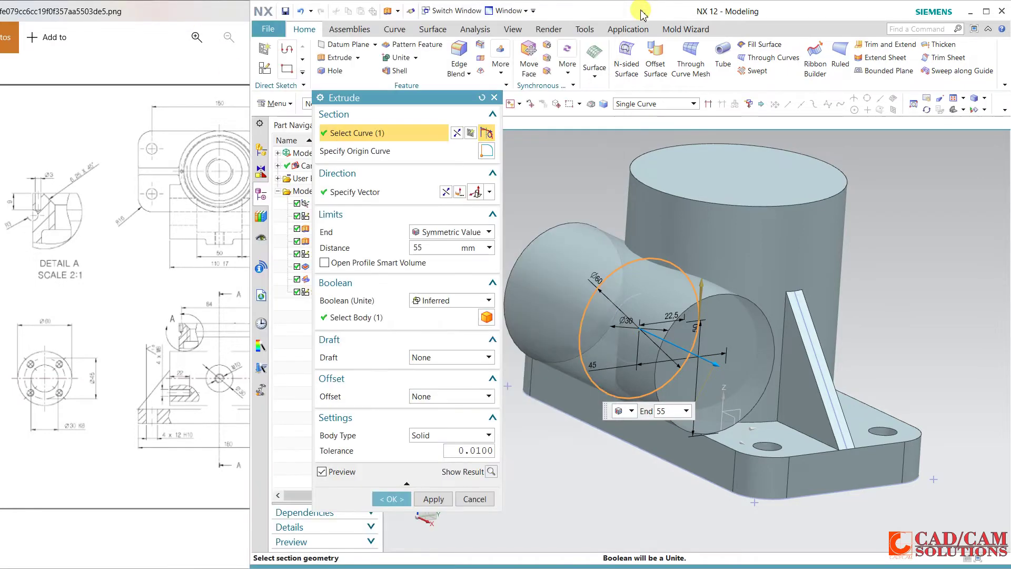
pyautogui.click(403, 497)
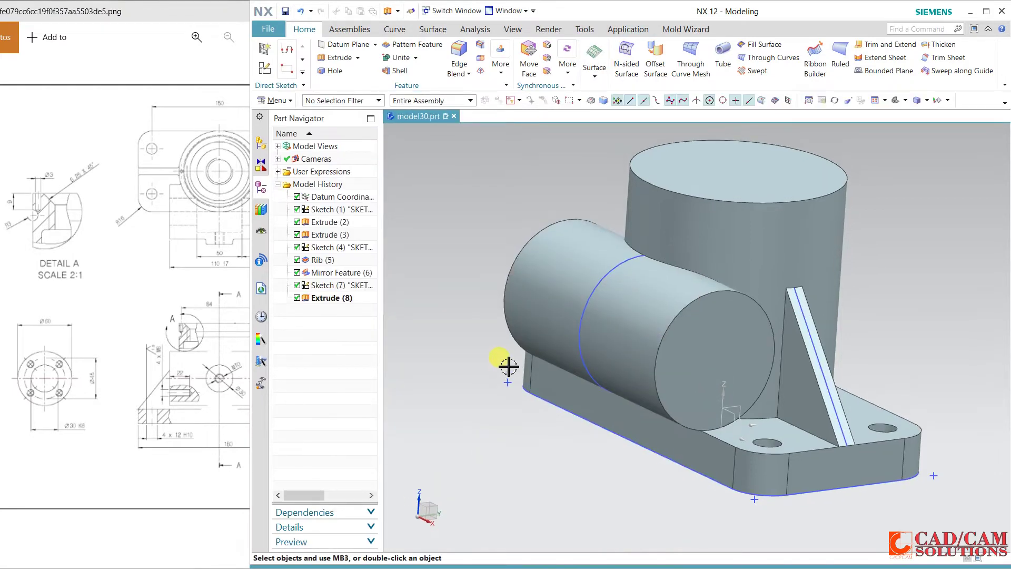
# Step: Compare the housing's new side cylinder with the reference drawing, then view it as wireframe
pyautogui.moveTo(482, 334)
pyautogui.mouseDown(button='middle')
pyautogui.moveTo(502, 316)
pyautogui.moveTo(492, 316)
pyautogui.mouseUp(button='middle')
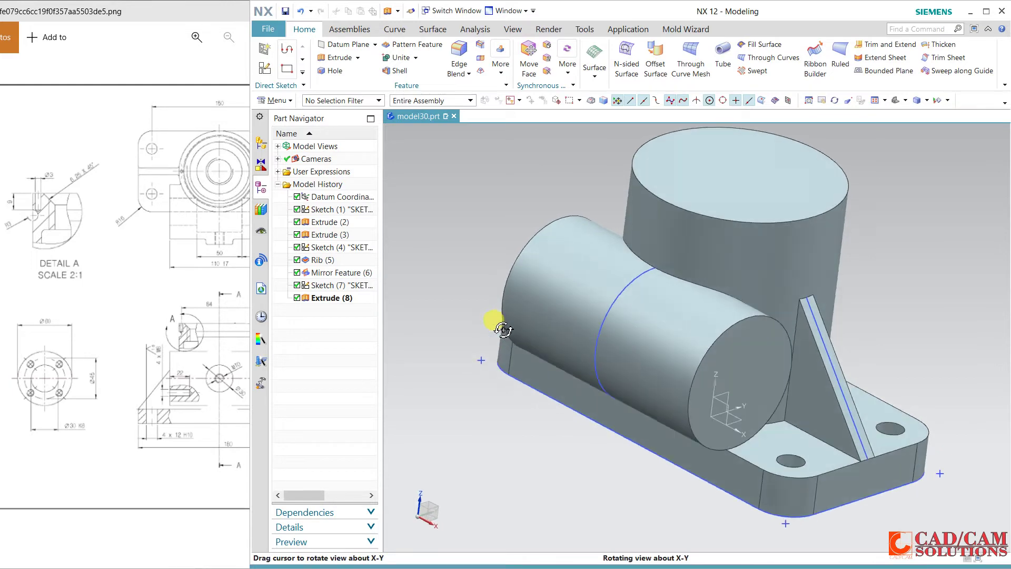
pyautogui.click(232, 293)
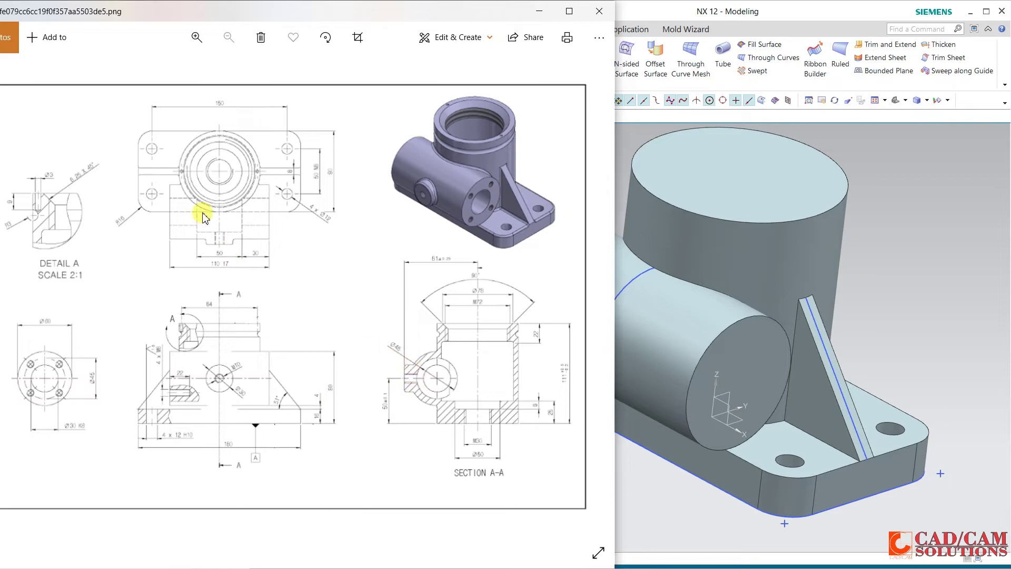
pyautogui.moveTo(585, 300)
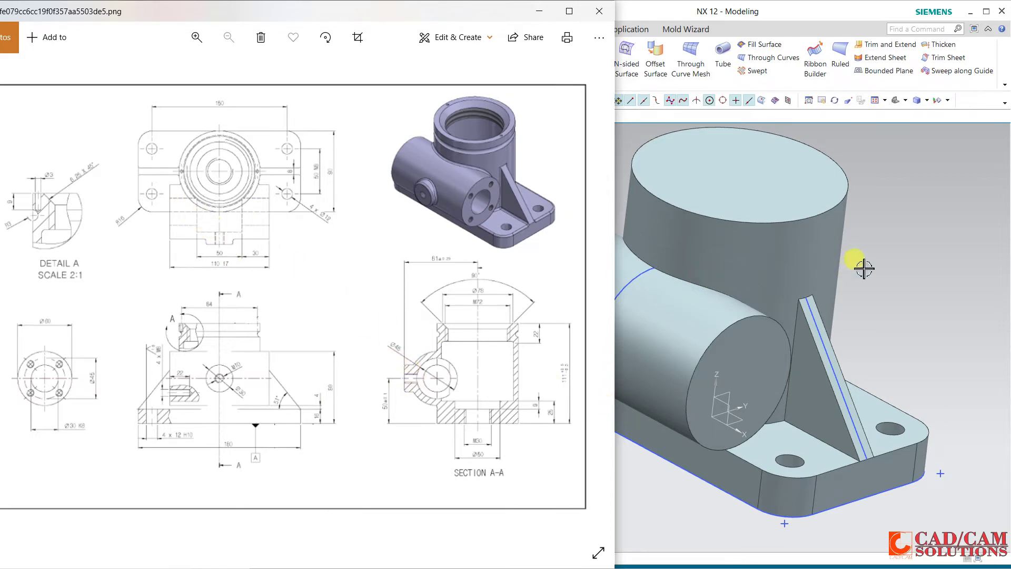
pyautogui.moveTo(864, 266)
pyautogui.mouseDown(button='middle')
pyautogui.moveTo(884, 263)
pyautogui.moveTo(836, 235)
pyautogui.moveTo(873, 261)
pyautogui.mouseUp(button='middle')
pyautogui.click(158, 384)
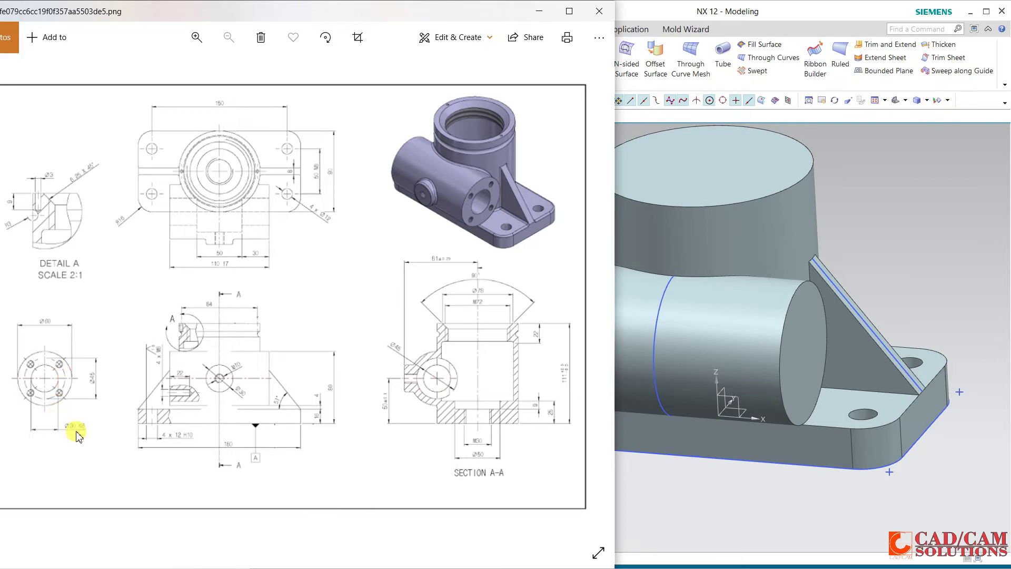
pyautogui.click(845, 171)
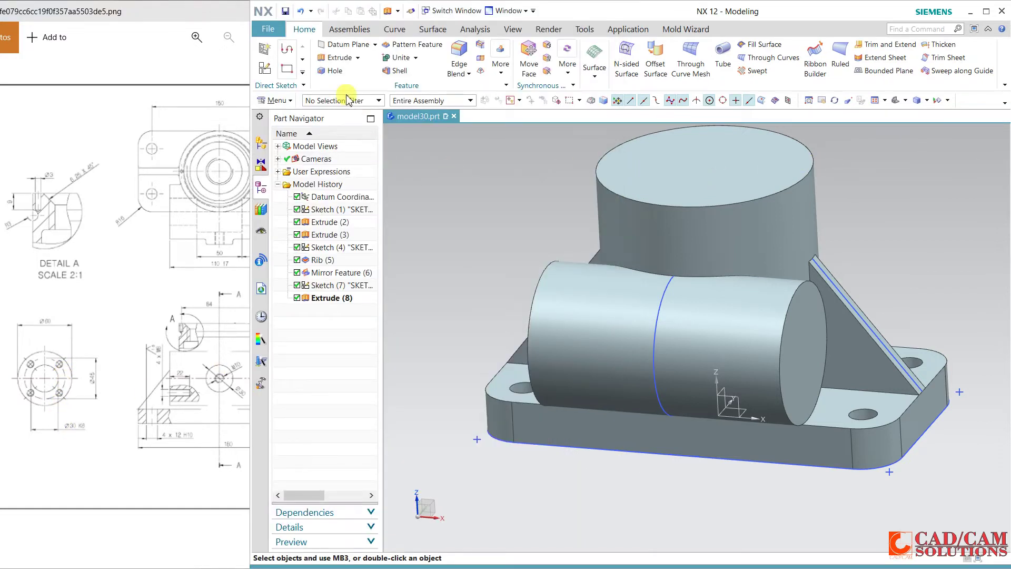
pyautogui.moveTo(493, 245); pyautogui.dragTo(501, 250, button='right')
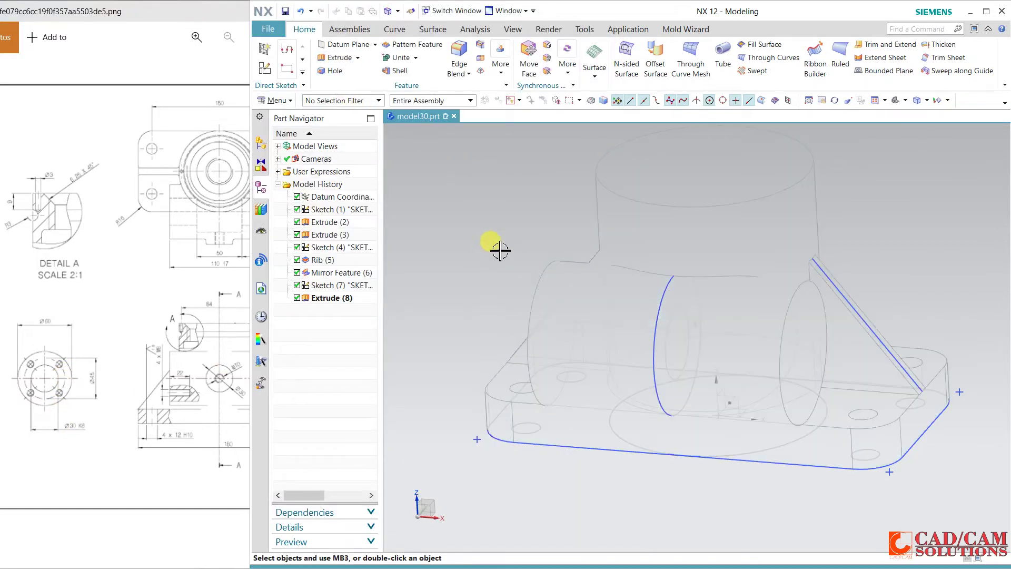
# Step: Subtract the Ø30 circle symmetrically 55 mm to bore through the side cylinder
pyautogui.click(338, 58)
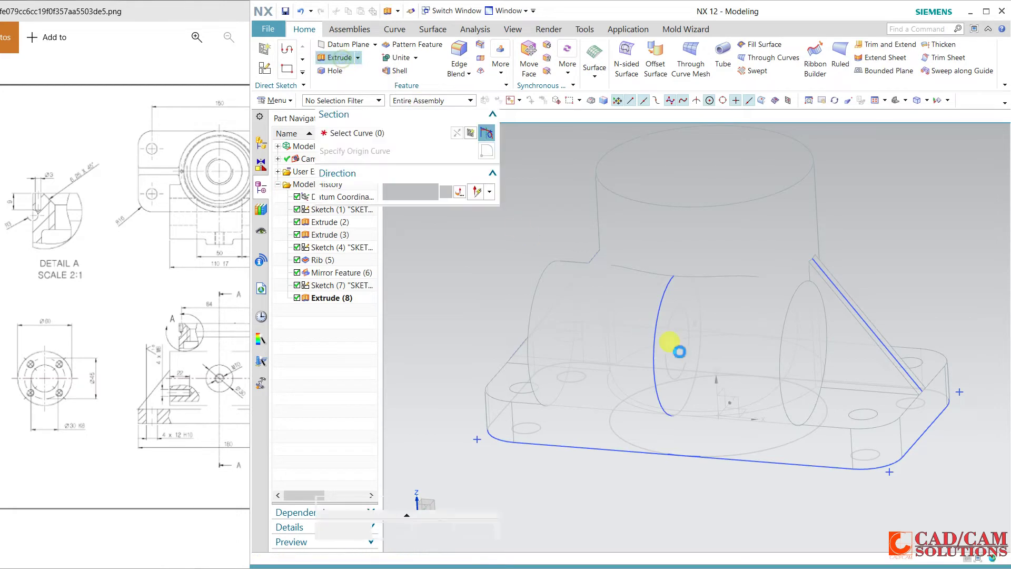
pyautogui.click(672, 318)
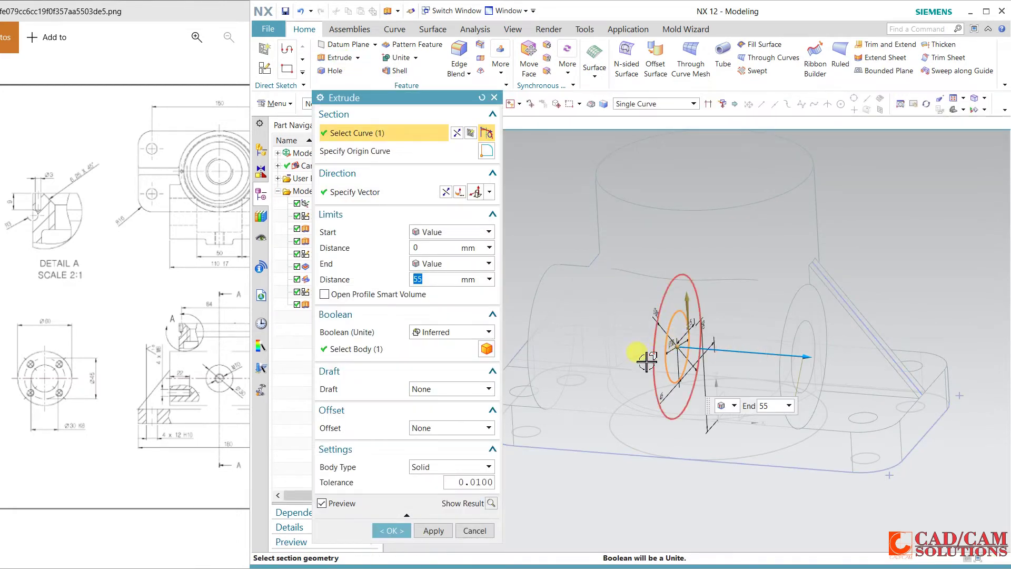
pyautogui.click(440, 264)
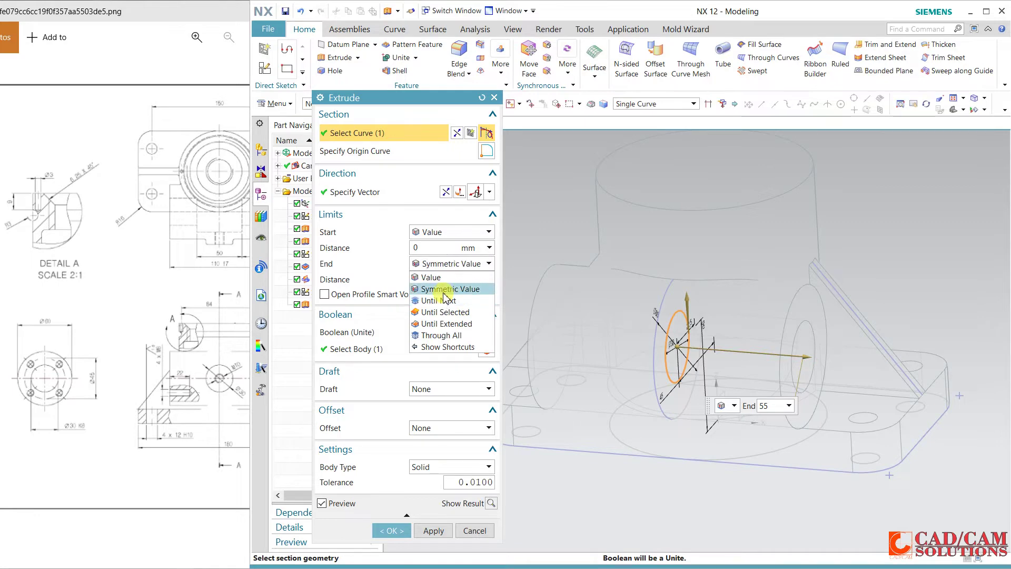
pyautogui.click(444, 293)
pyautogui.click(440, 301)
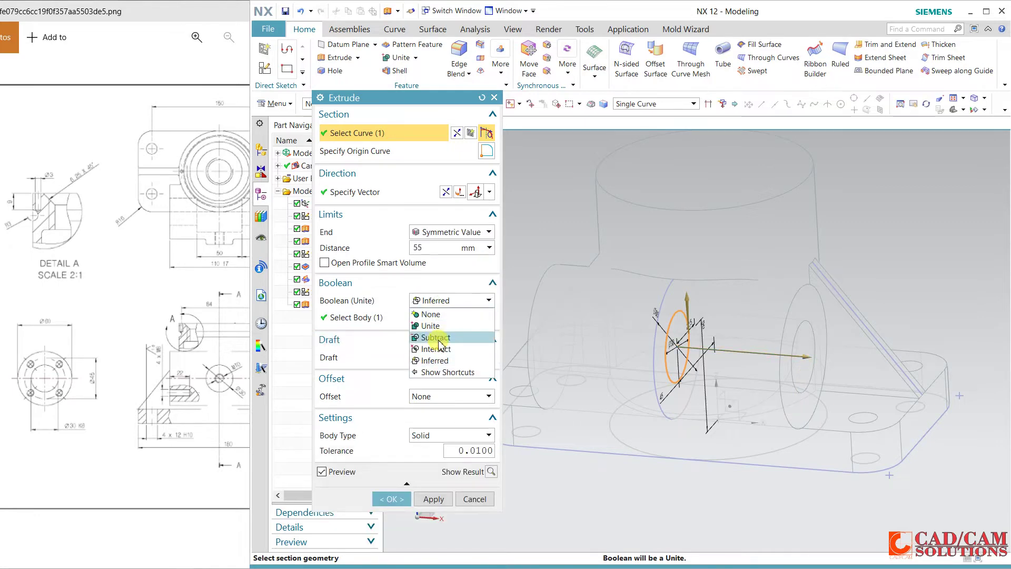
pyautogui.click(439, 339)
pyautogui.click(391, 504)
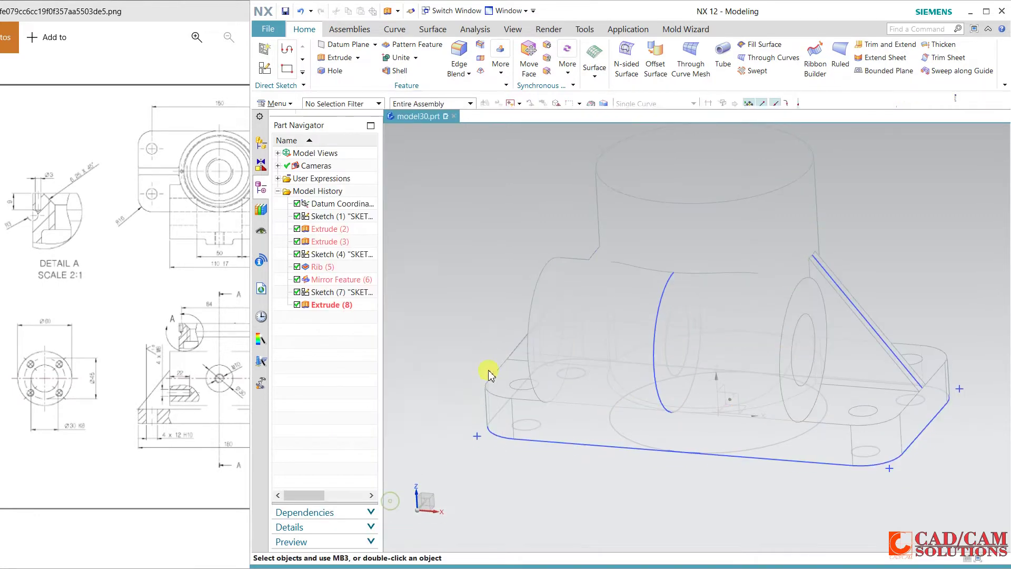
# Step: Check the bore against the reference drawing and switch to Shaded with Edges
pyautogui.moveTo(481, 270)
pyautogui.mouseDown(button='middle')
pyautogui.moveTo(459, 260)
pyautogui.moveTo(465, 264)
pyautogui.mouseUp(button='middle')
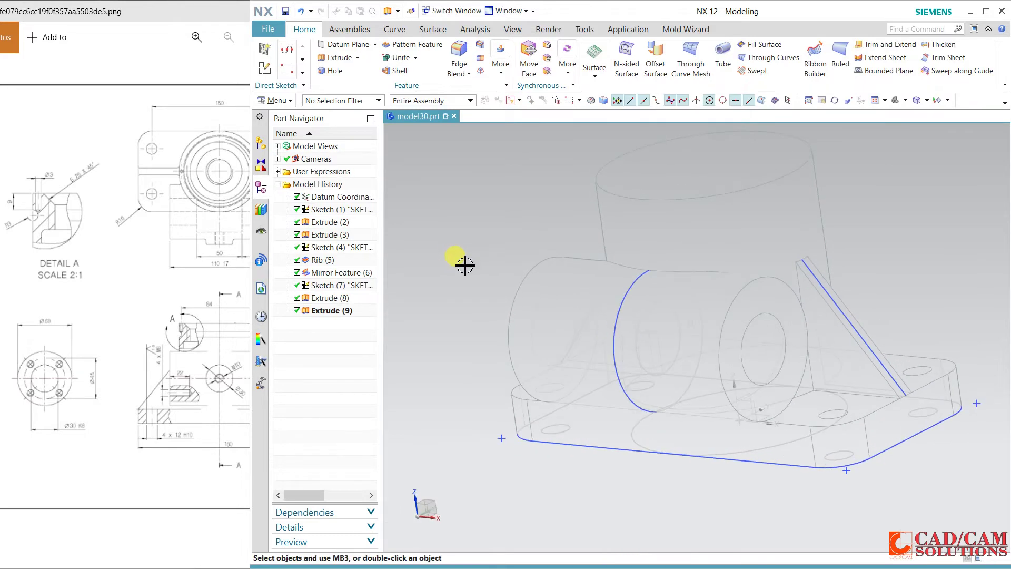
pyautogui.click(175, 310)
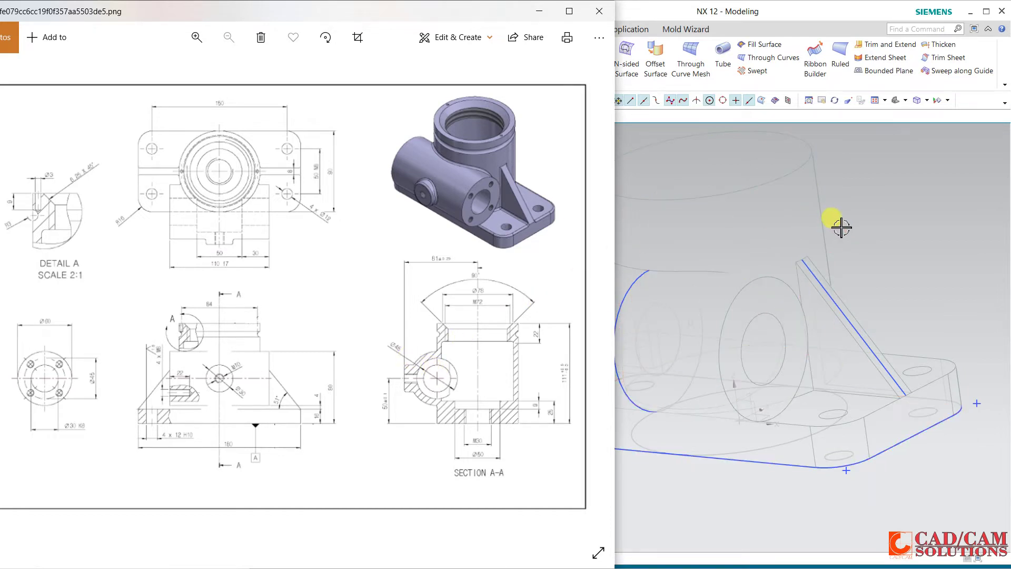
pyautogui.click(870, 217)
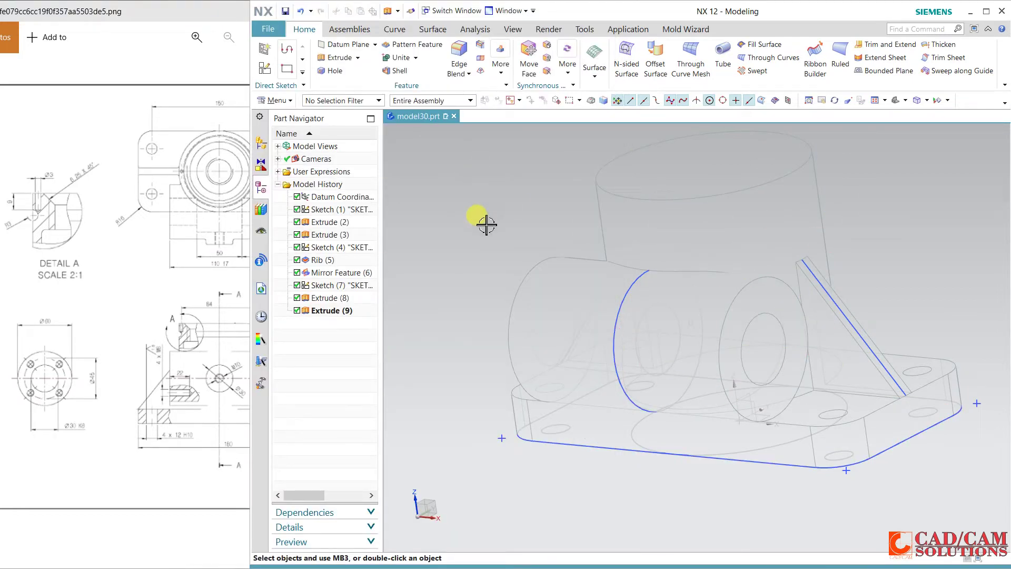
pyautogui.rightClick(487, 185)
pyautogui.click(485, 204)
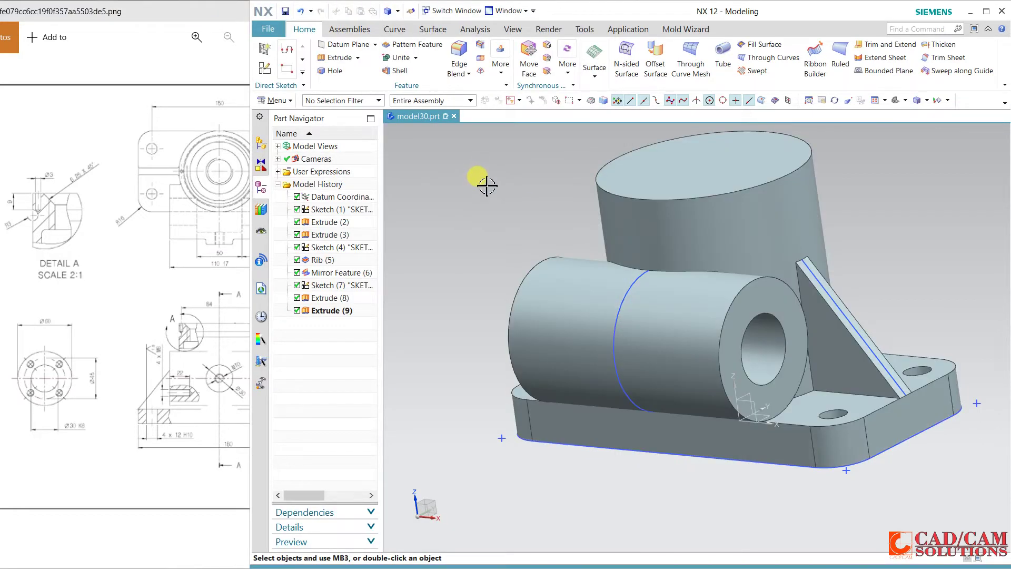
# Step: Add a Ø45 circle centred on the bore to Sketch (7) and finish the sketch
pyautogui.doubleClick(628, 297)
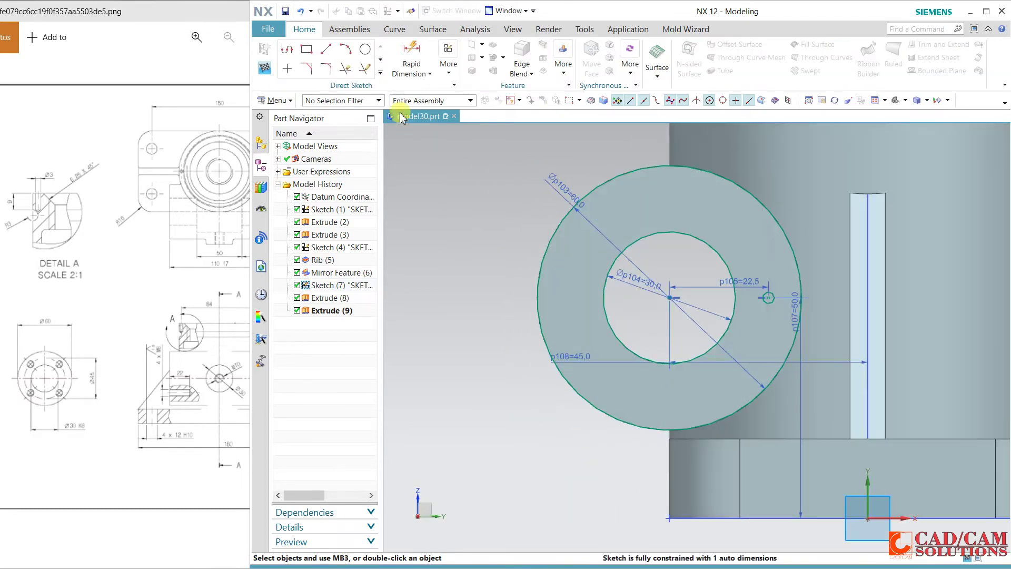
pyautogui.click(365, 49)
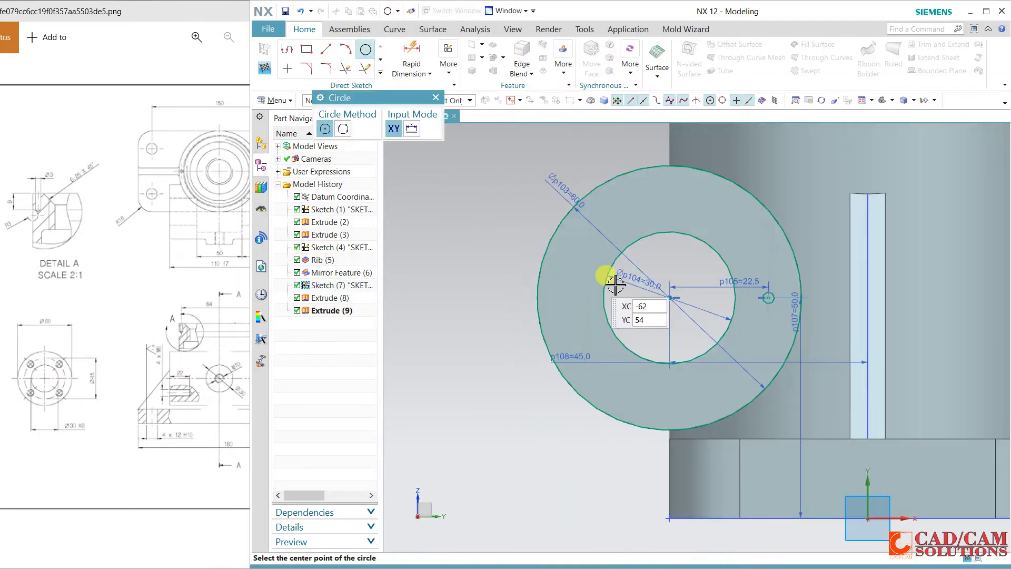
pyautogui.click(671, 298)
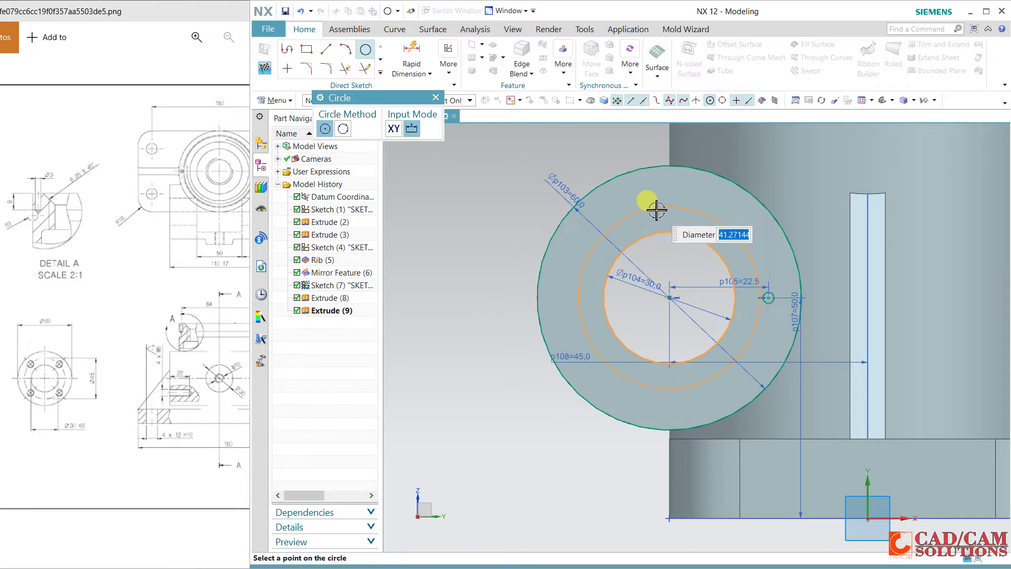
pyautogui.write('45')
pyautogui.press('Return')
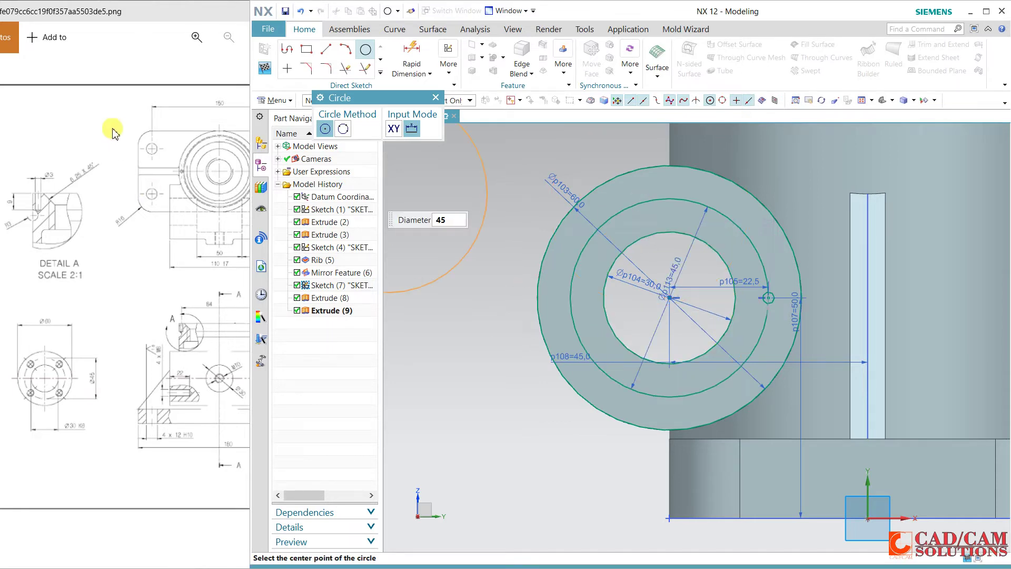
pyautogui.click(266, 69)
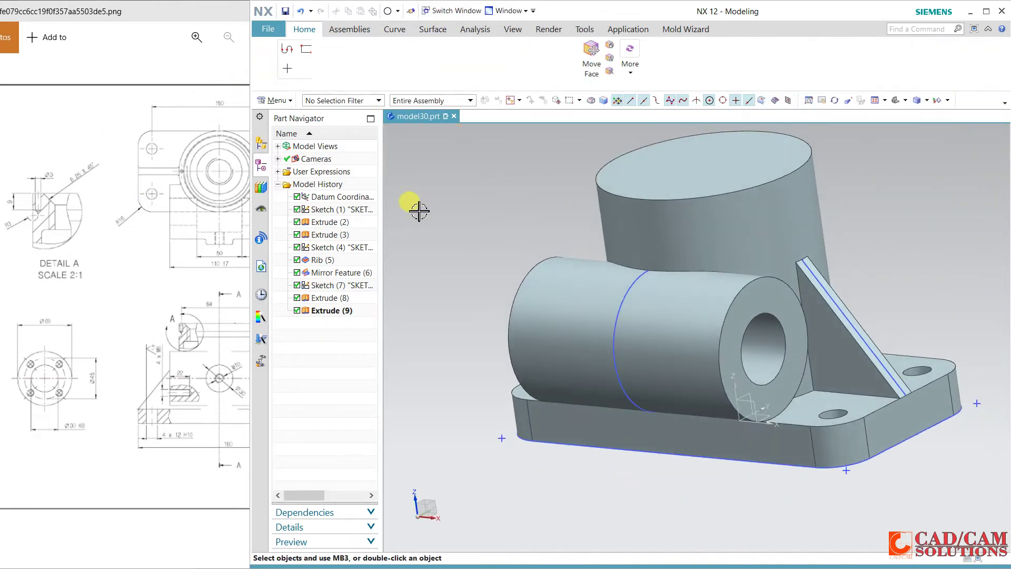
# Step: Subtract the Ø45 circle symmetrically 25 mm as a stepped recess, then orbit to inspect it
pyautogui.click(475, 186)
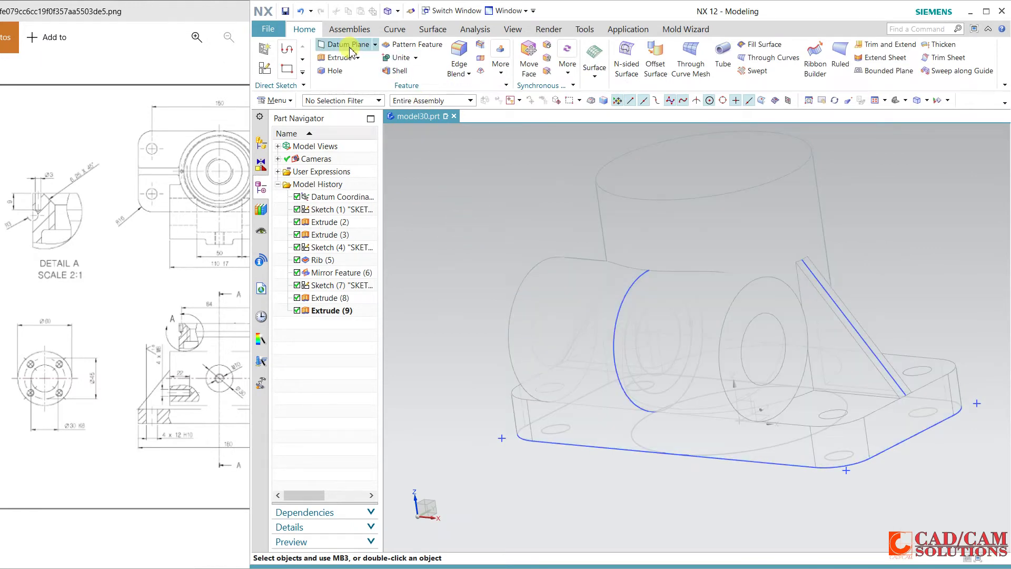
pyautogui.click(337, 58)
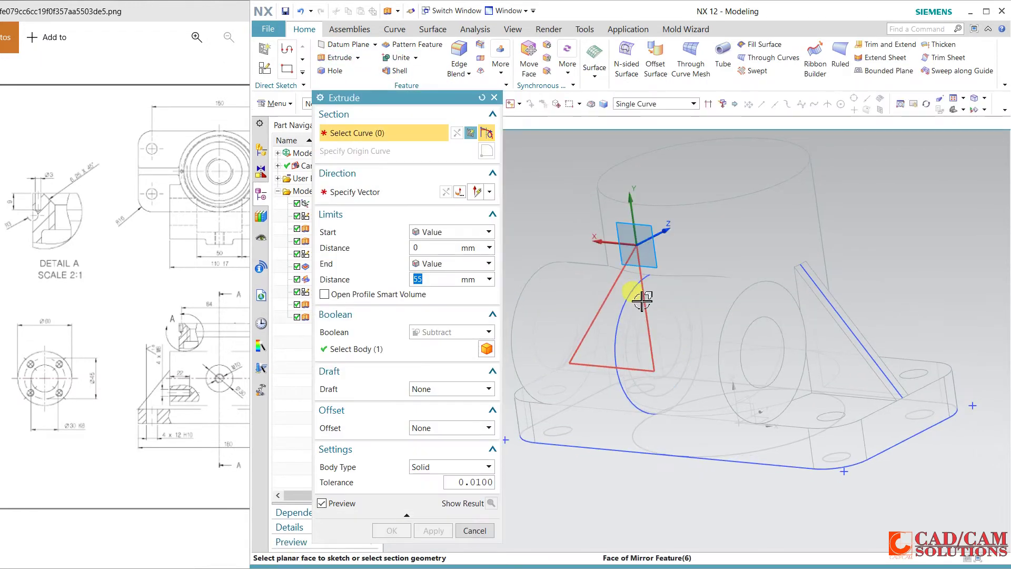
pyautogui.click(635, 297)
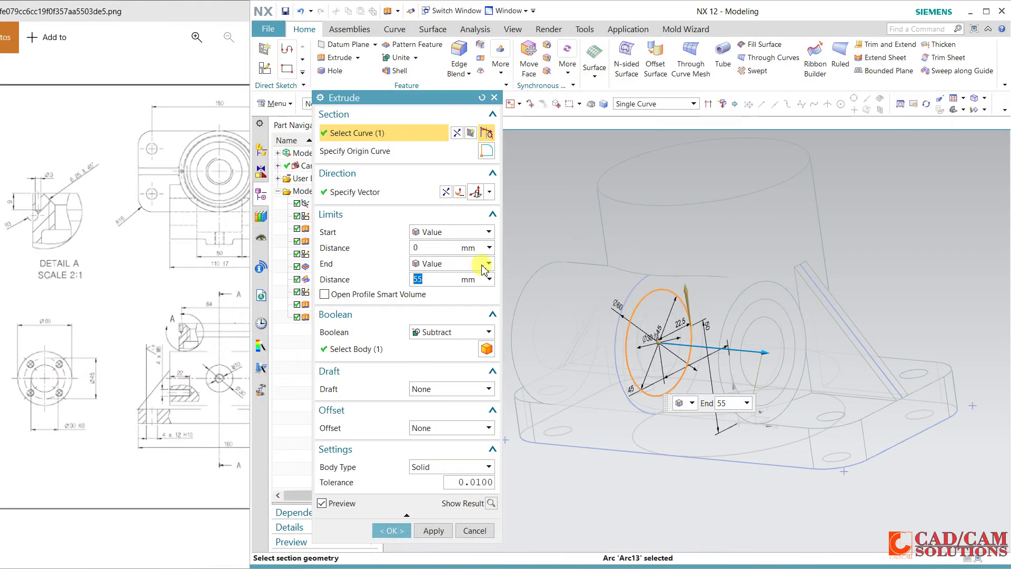
pyautogui.write('25')
pyautogui.press('Return')
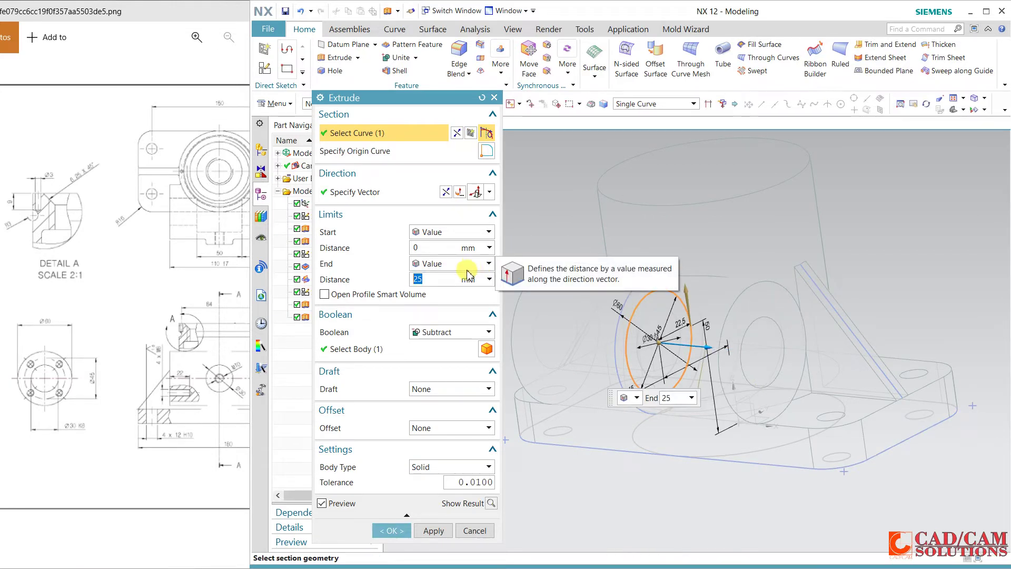
pyautogui.click(466, 266)
pyautogui.click(454, 284)
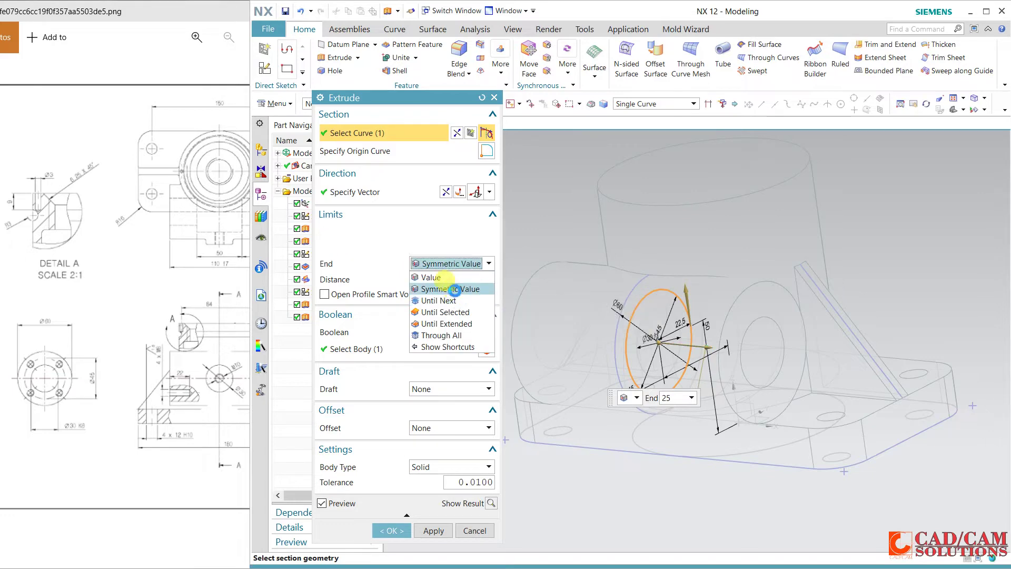
pyautogui.click(393, 499)
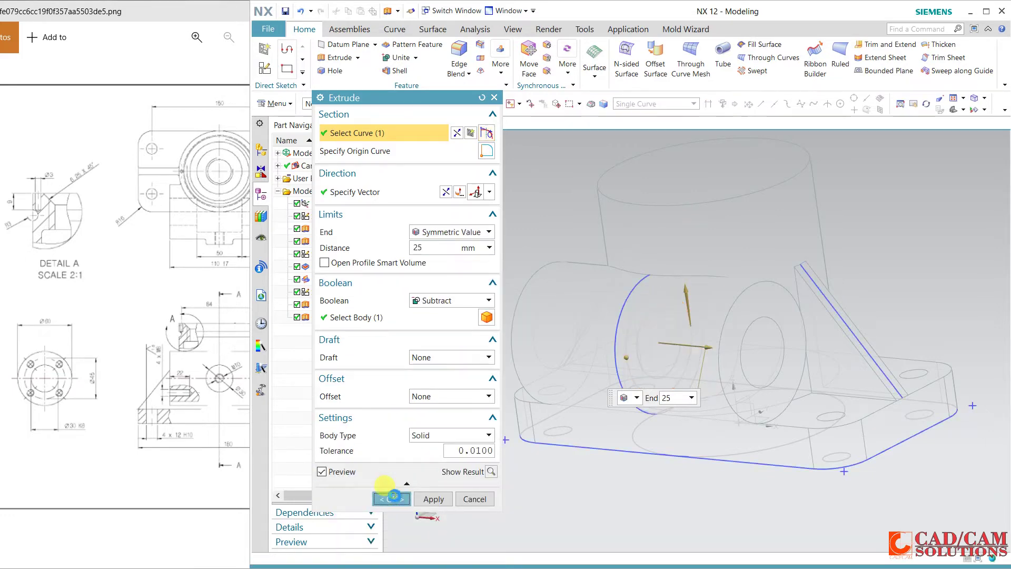
pyautogui.moveTo(519, 325)
pyautogui.mouseDown(button='middle')
pyautogui.moveTo(527, 256)
pyautogui.moveTo(526, 275)
pyautogui.mouseUp(button='middle')
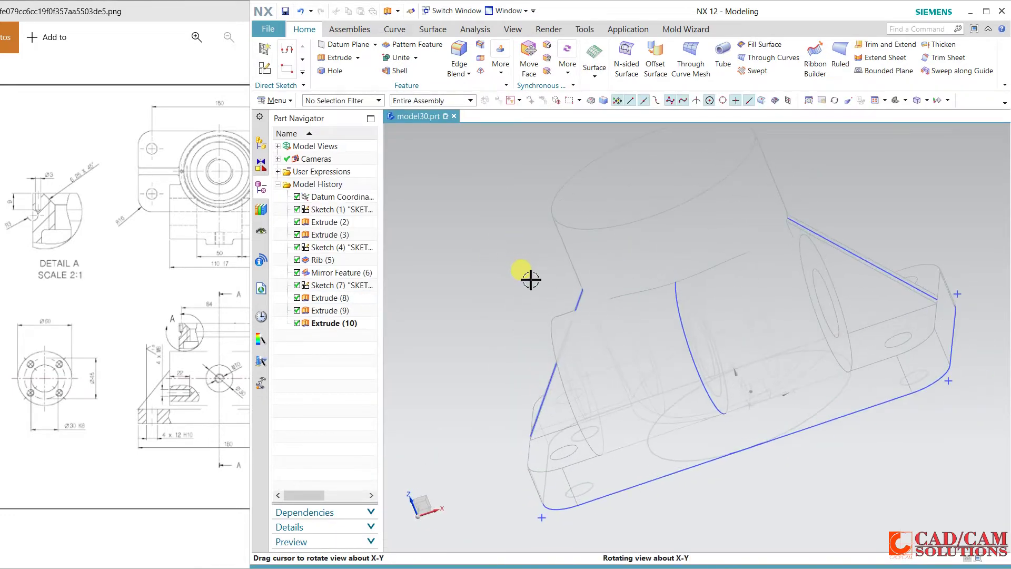
pyautogui.moveTo(453, 246)
pyautogui.mouseDown(button='middle')
pyautogui.moveTo(452, 219)
pyautogui.moveTo(528, 213)
pyautogui.moveTo(467, 248)
pyautogui.moveTo(458, 267)
pyautogui.moveTo(467, 248)
pyautogui.moveTo(542, 228)
pyautogui.moveTo(510, 228)
pyautogui.mouseUp(button='middle')
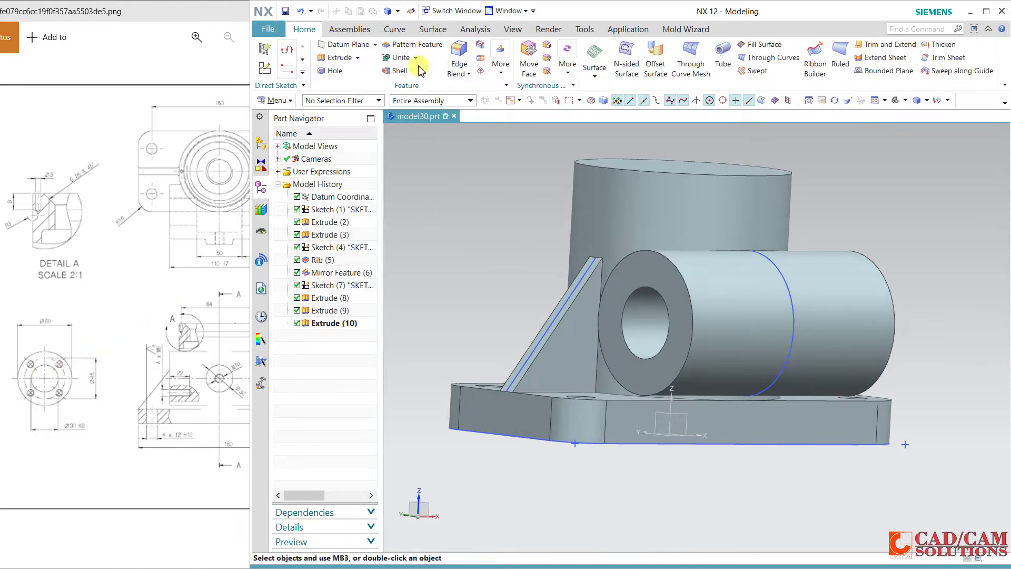
# Step: Begin an M8 Screw Clearance Hole and sketch its point on the side cylinder's end face
pyautogui.click(331, 71)
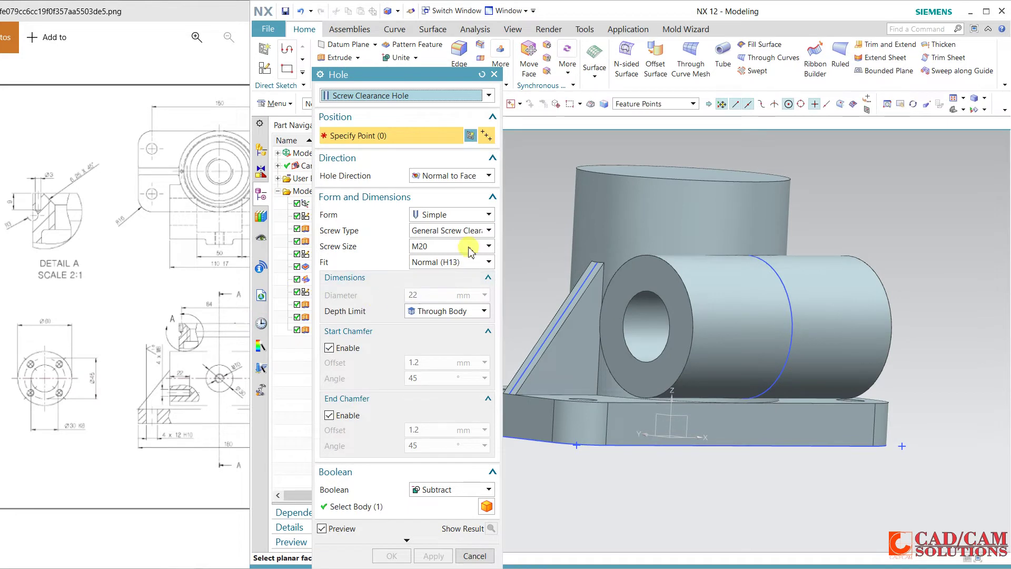
pyautogui.click(452, 246)
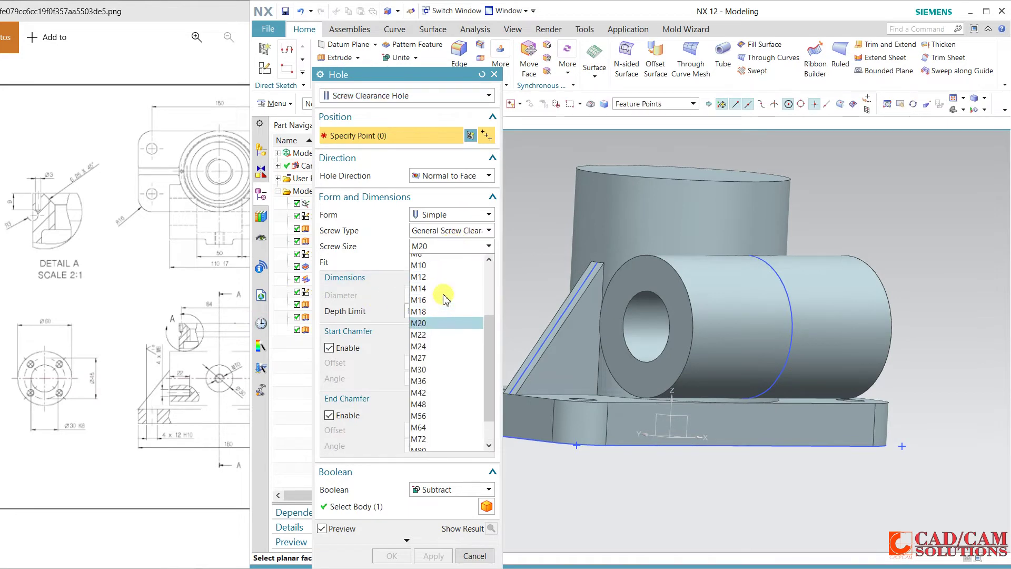
pyautogui.click(433, 352)
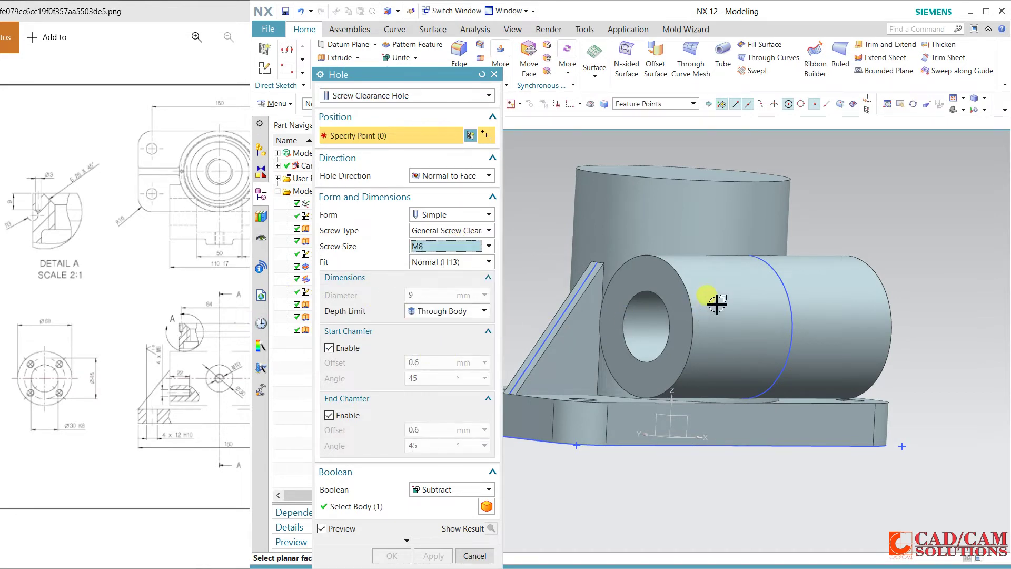
pyautogui.click(677, 287)
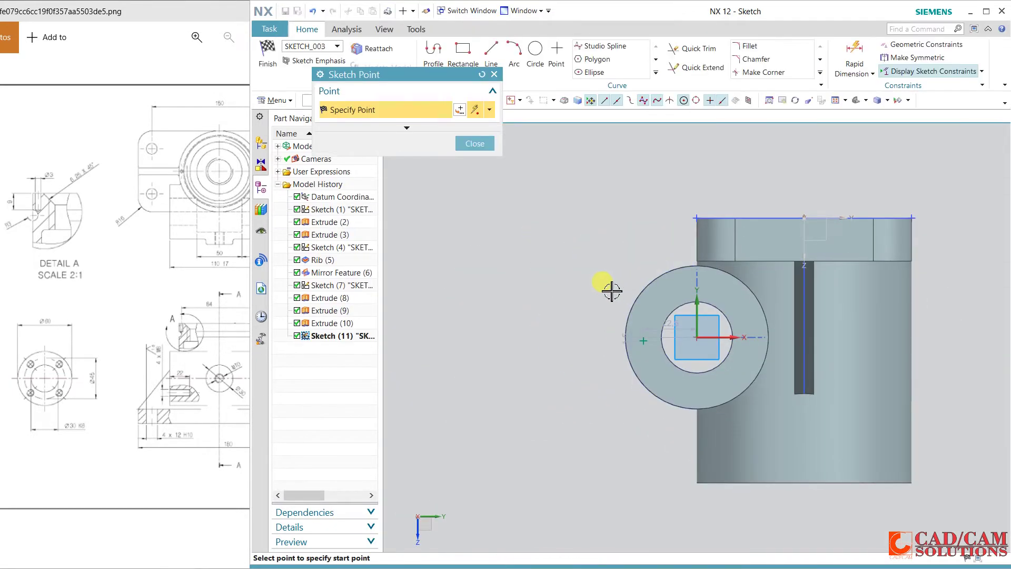
# Step: Place the hole point and draw a line from it to the boss centre
pyautogui.middleClick(610, 290)
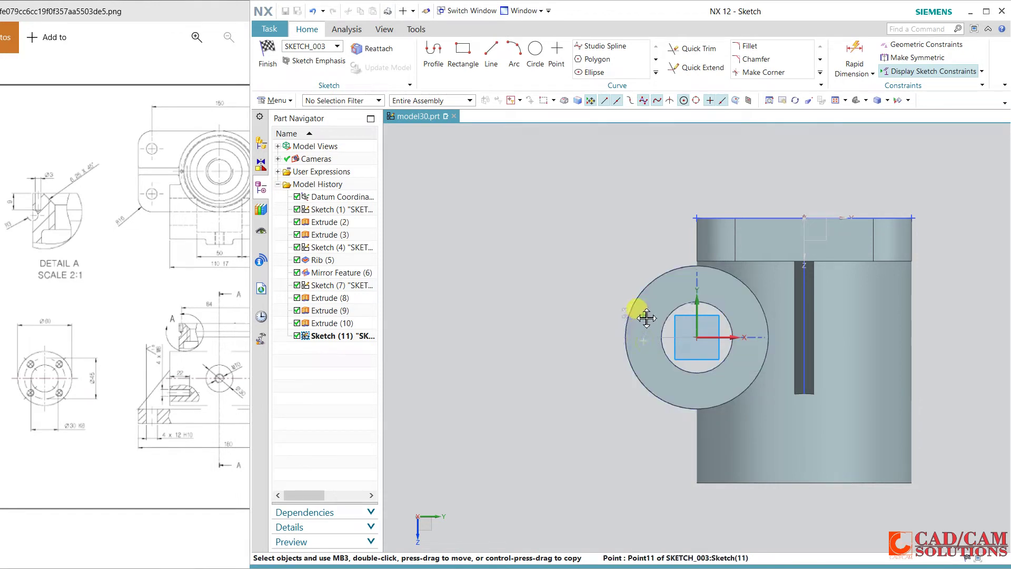
pyautogui.moveTo(656, 304); pyautogui.dragTo(653, 300)
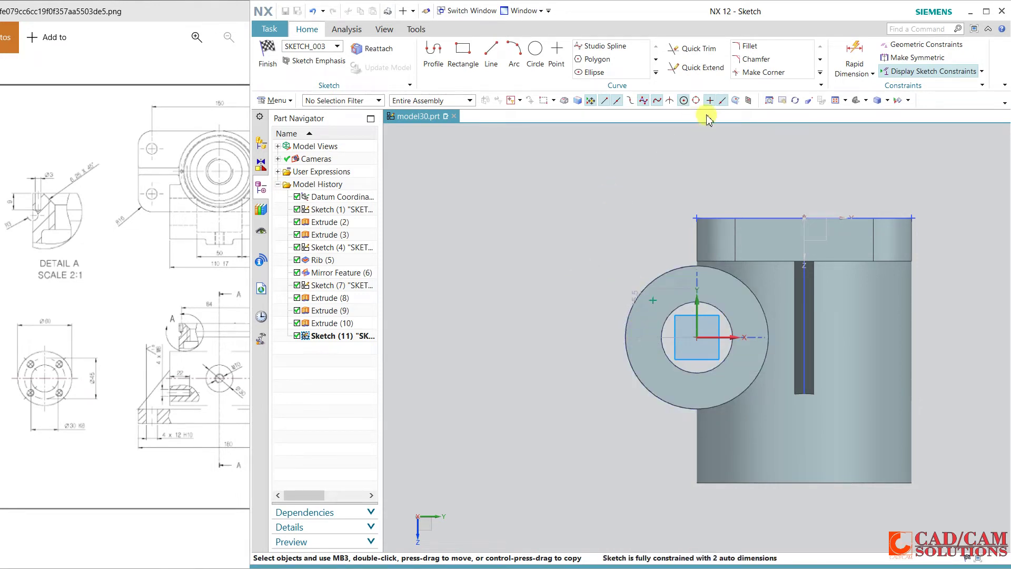
pyautogui.click(491, 52)
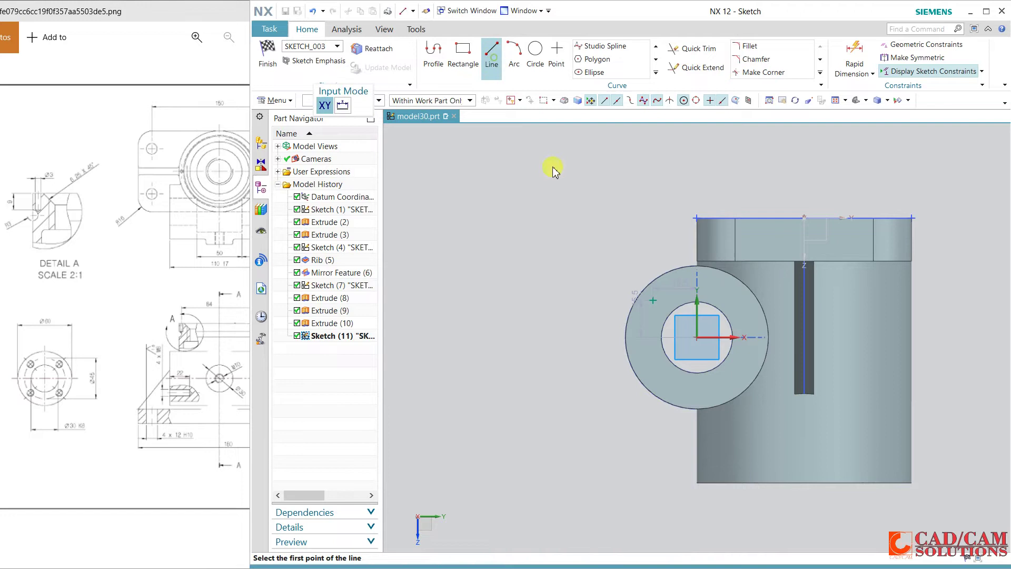
pyautogui.click(653, 301)
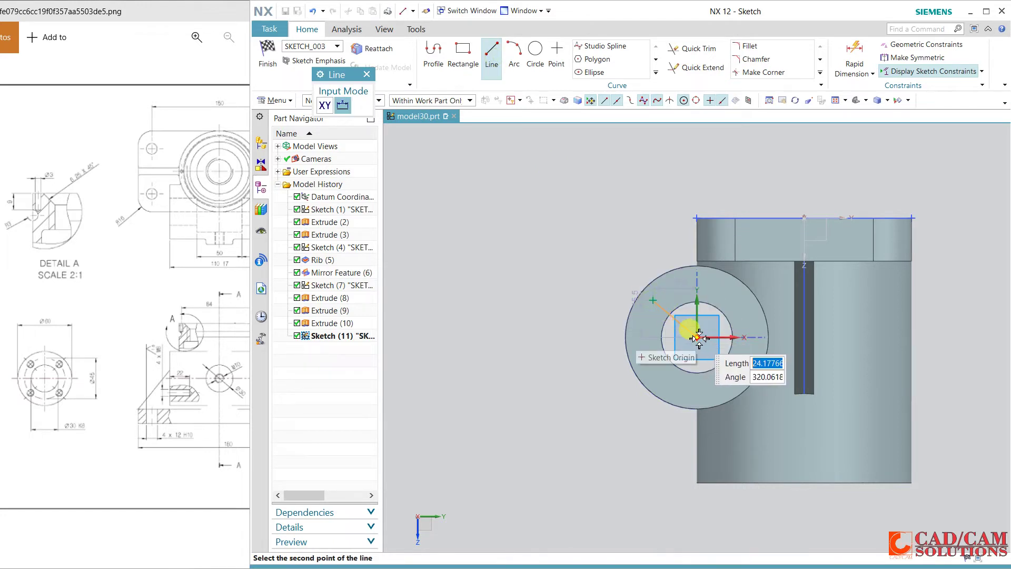
pyautogui.click(697, 337)
pyautogui.press('Escape')
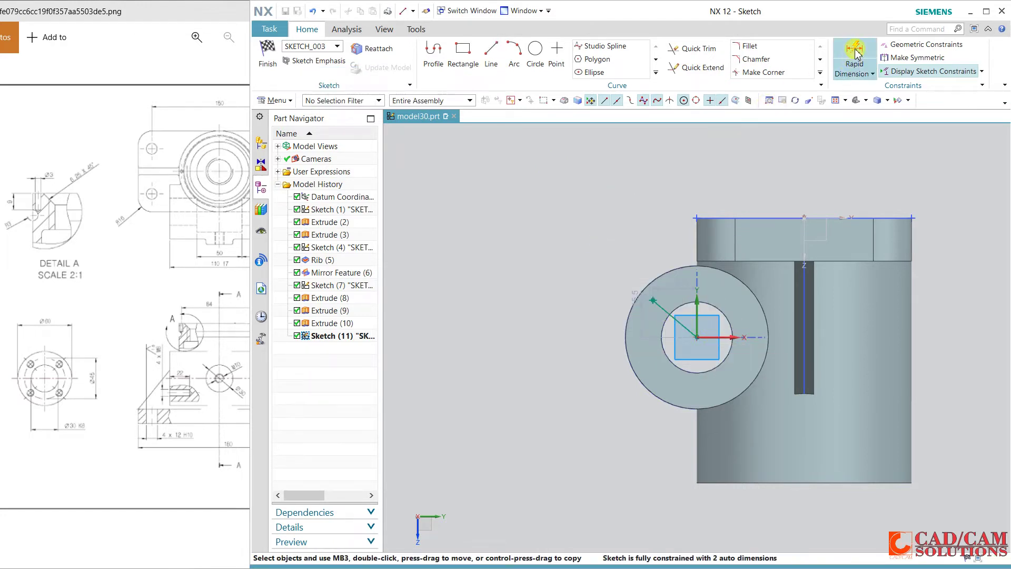
# Step: Dimension the line at 45° from the vertical axis
pyautogui.press('d')
pyautogui.scroll(-4, 692, 327)
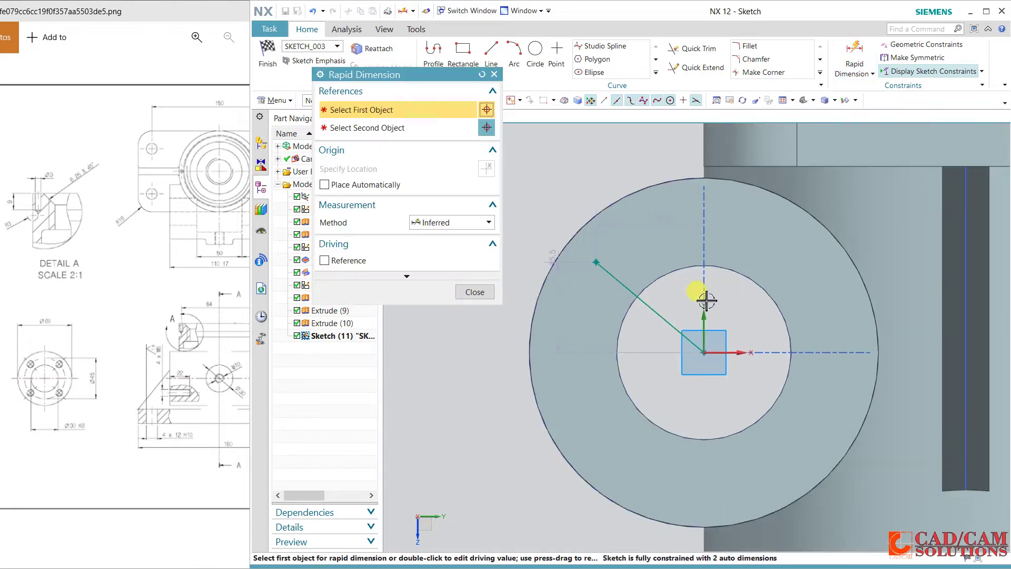
pyautogui.click(703, 316)
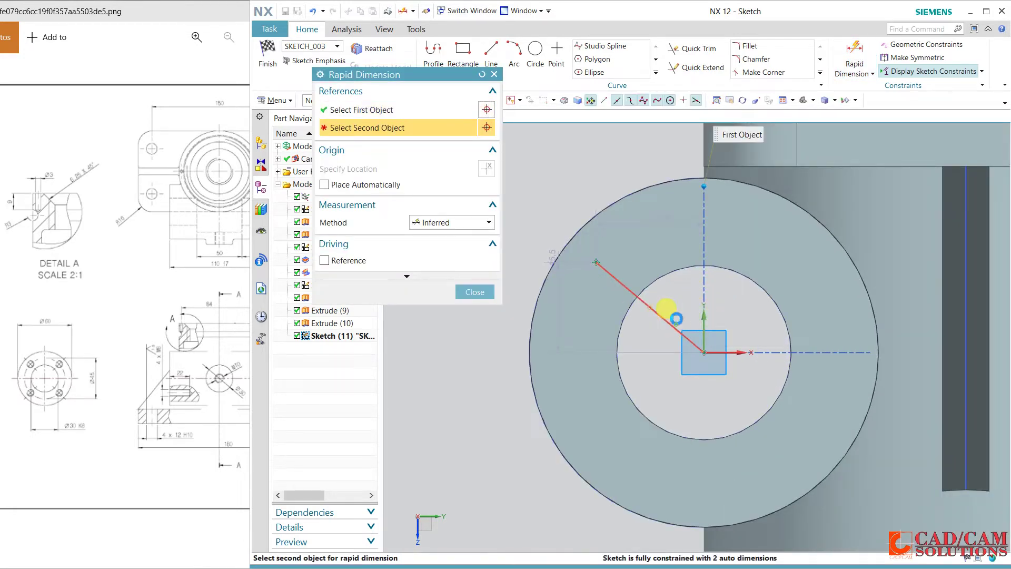
pyautogui.click(675, 318)
pyautogui.click(679, 303)
pyautogui.write('45')
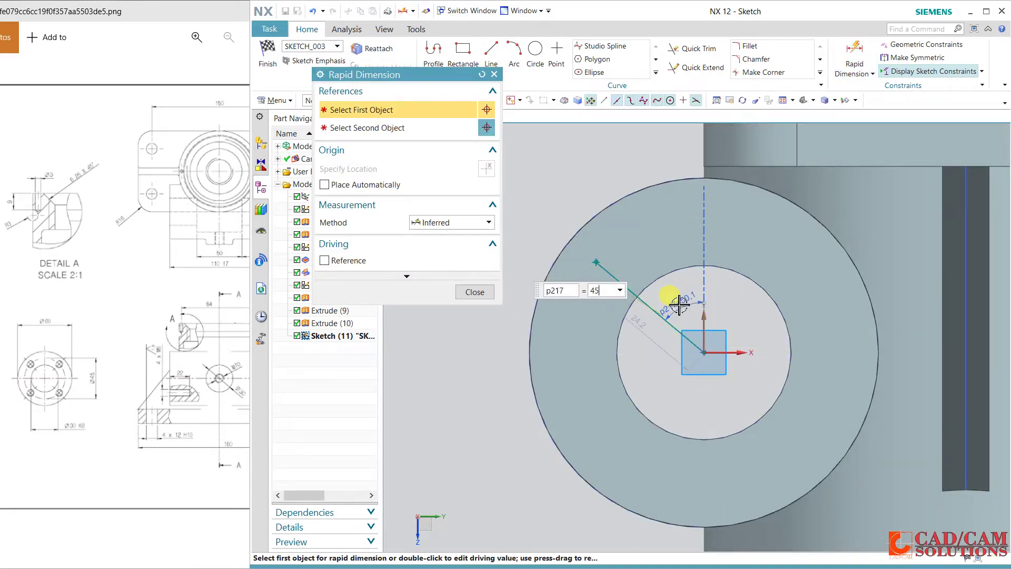
pyautogui.press('Return')
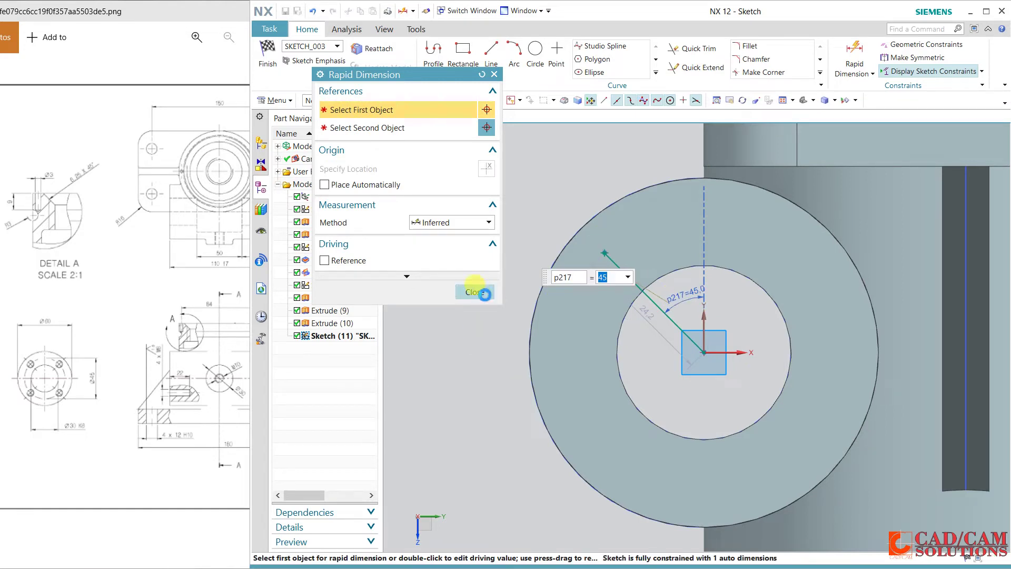
pyautogui.click(475, 291)
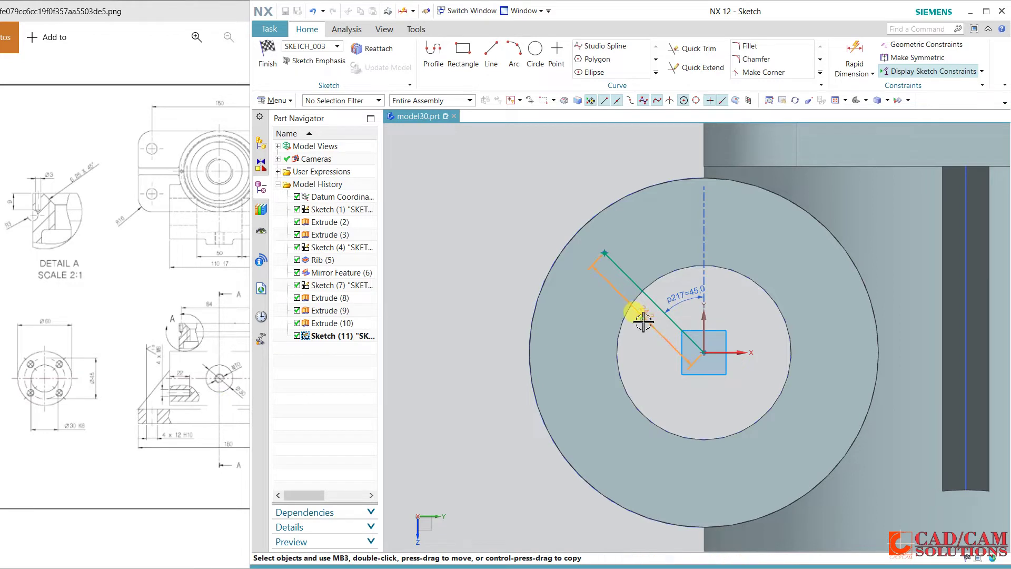
# Step: Set the line's length to 45/2 (22.5 mm)
pyautogui.doubleClick(642, 324)
pyautogui.write('45/2')
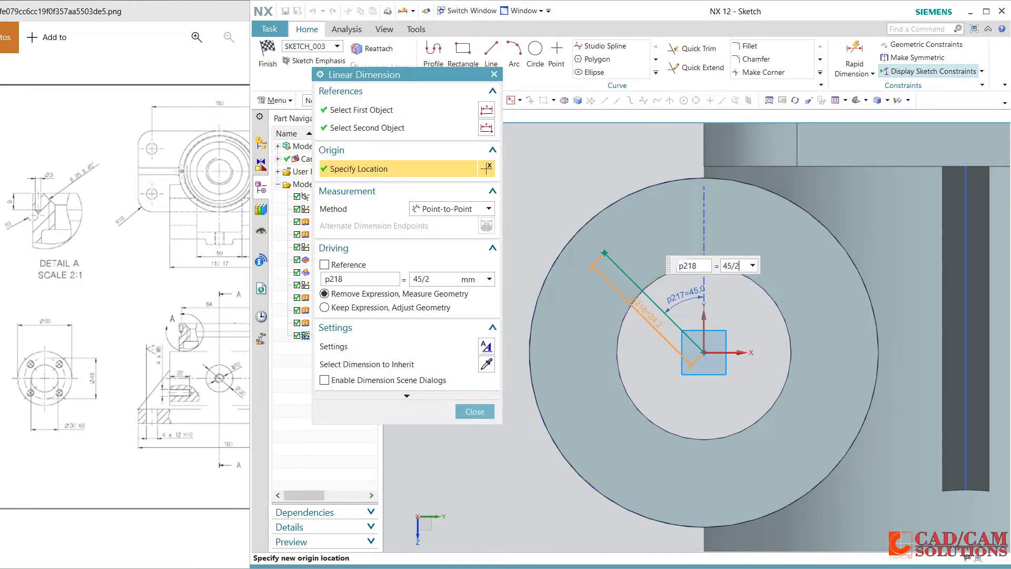
pyautogui.press('Return')
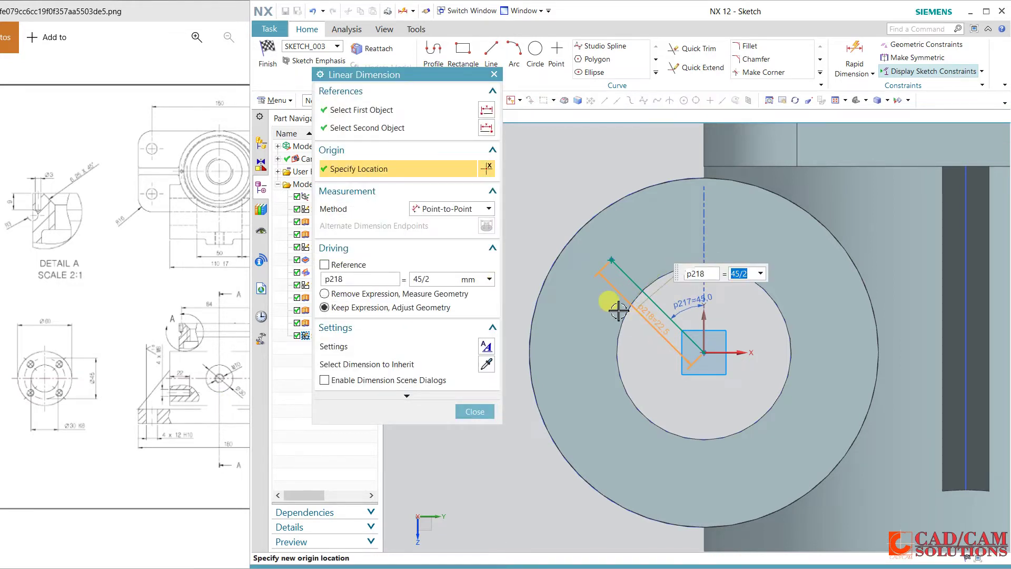
pyautogui.click(476, 412)
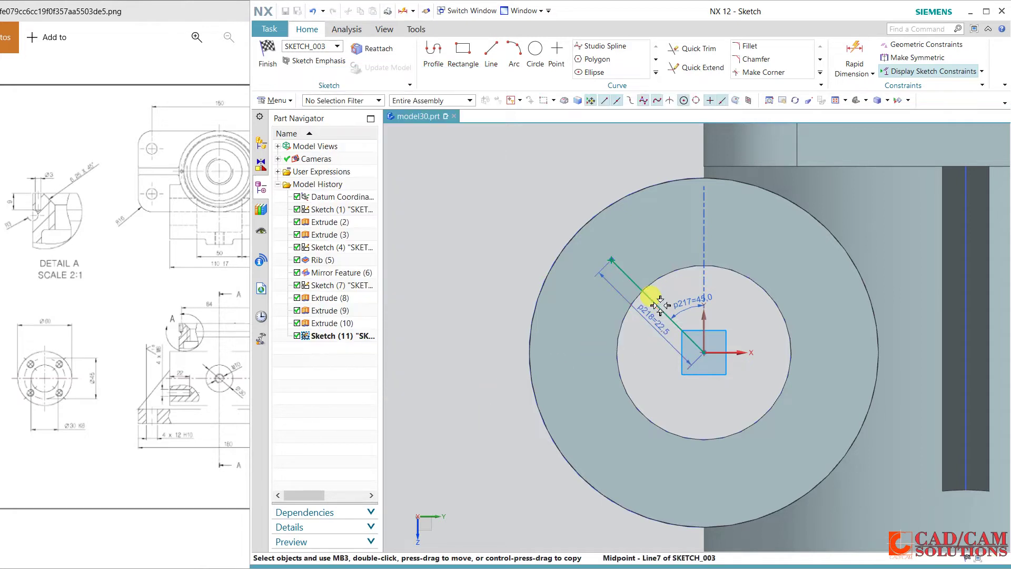
# Step: Convert the diagonal line to reference geometry and finish the sketch
pyautogui.click(655, 303)
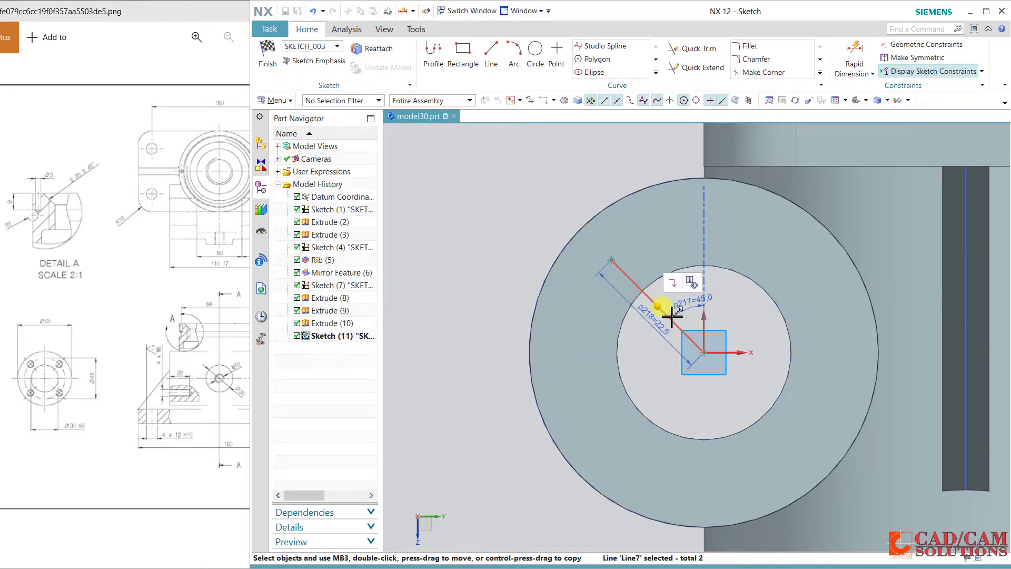
pyautogui.click(664, 312)
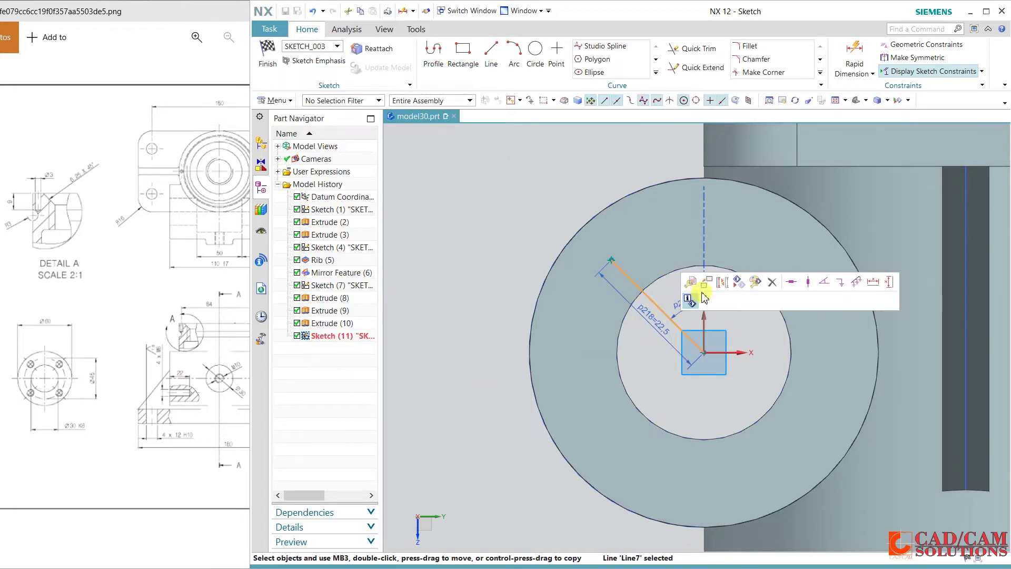
pyautogui.click(706, 284)
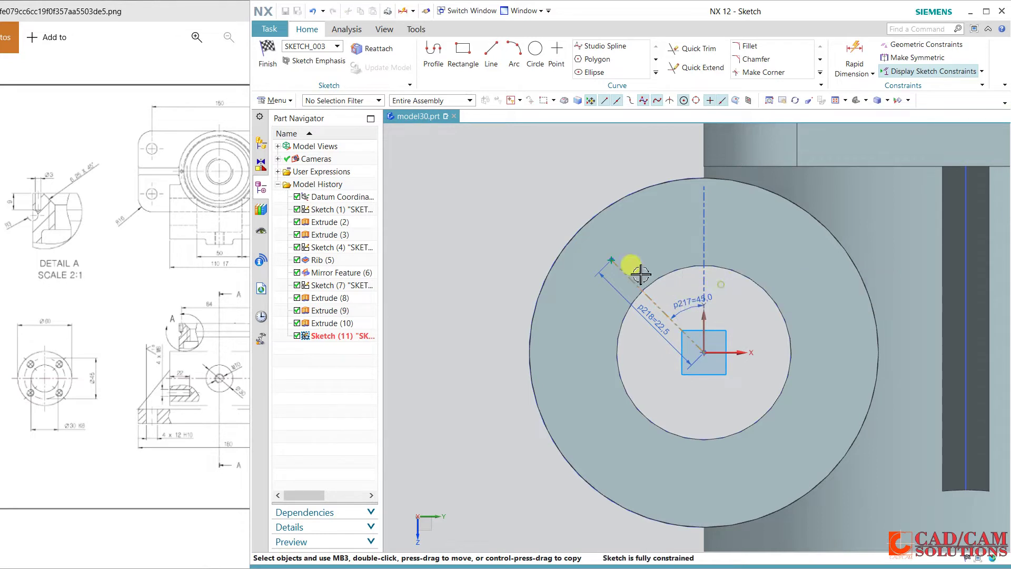
pyautogui.click(263, 73)
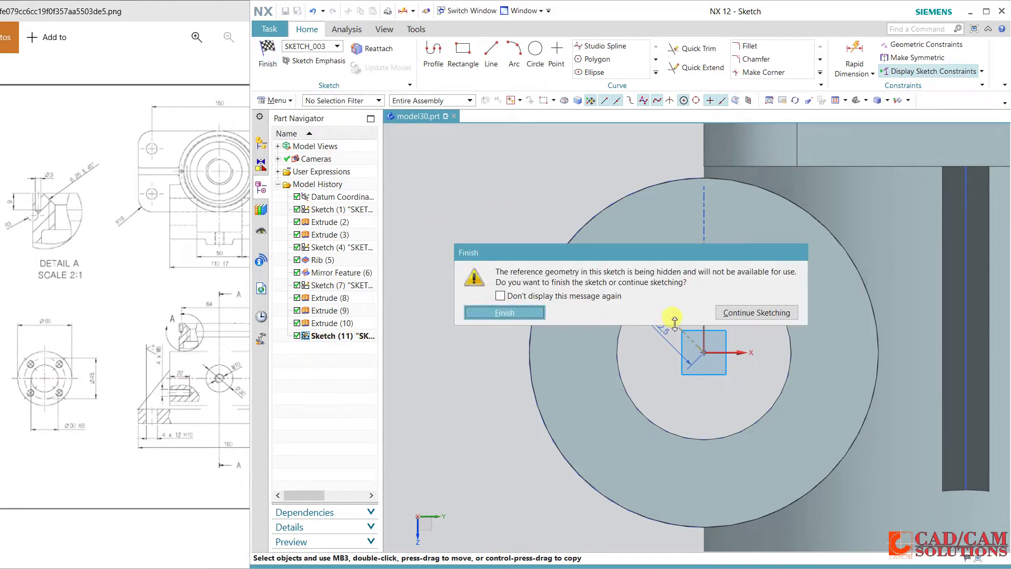
pyautogui.click(740, 314)
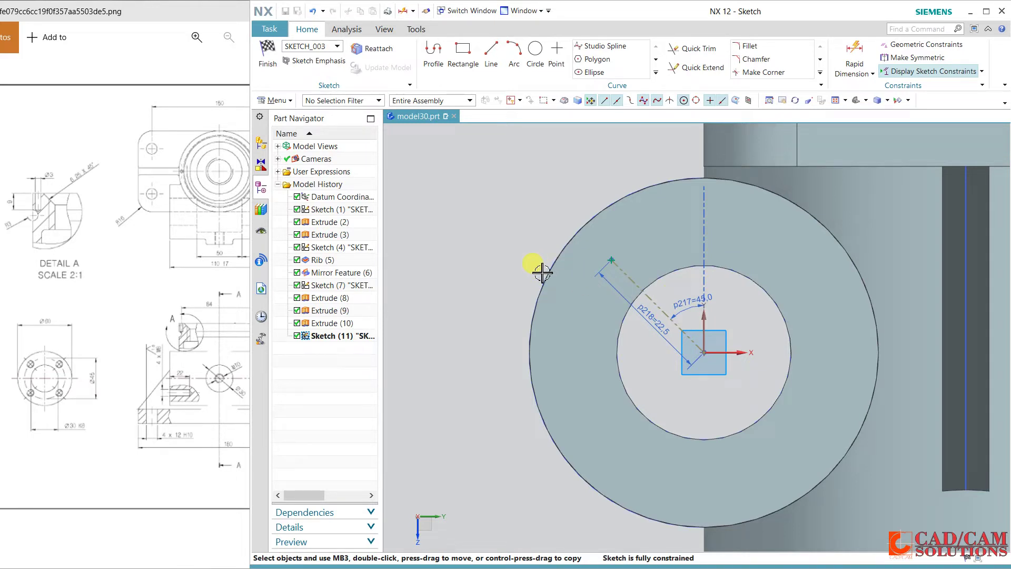
pyautogui.scroll(-2, 540, 284)
pyautogui.click(281, 64)
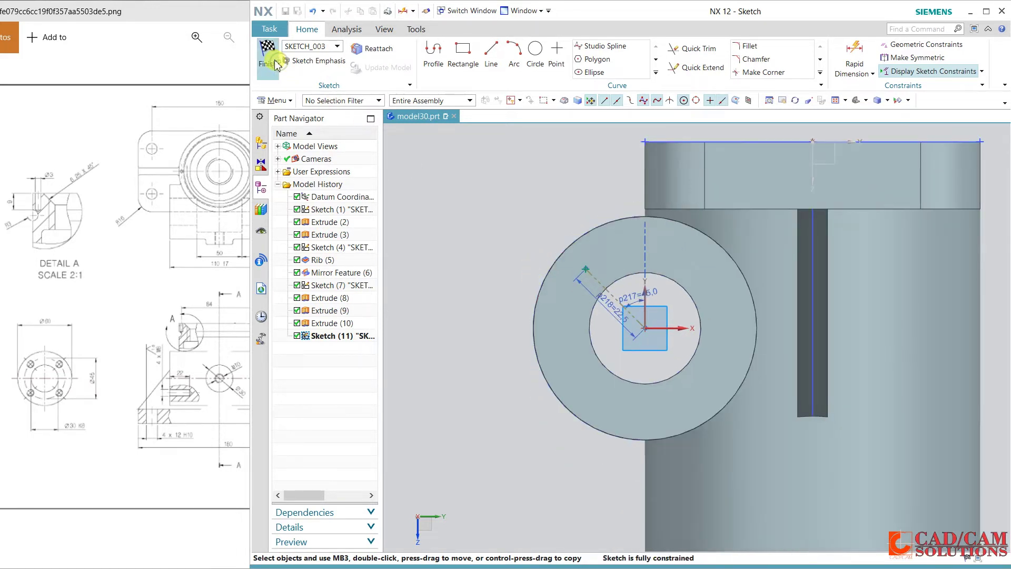
# Step: Set the hole's depth limit to Value with 22 mm depth and create the hole
pyautogui.click(508, 311)
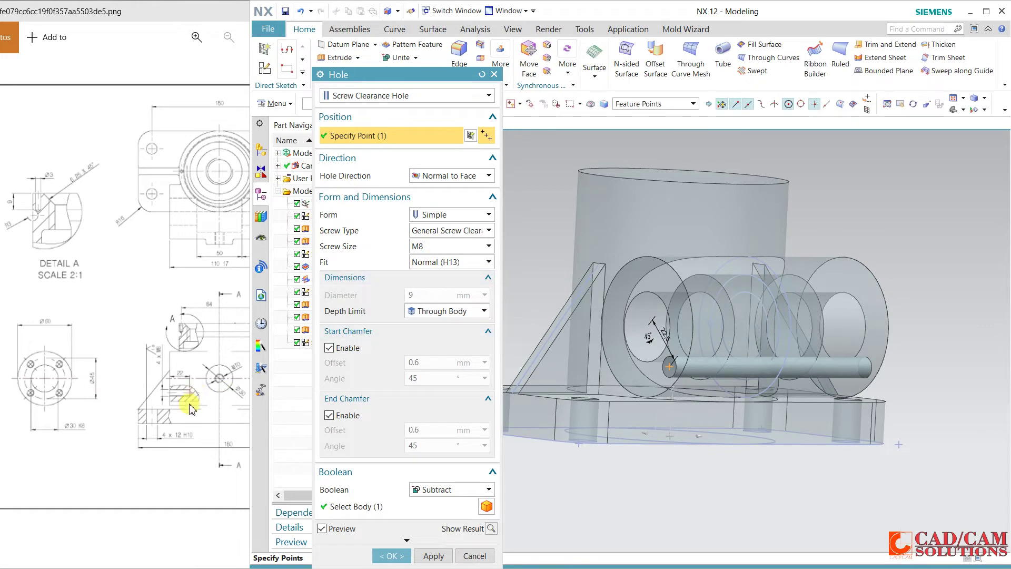
pyautogui.click(449, 311)
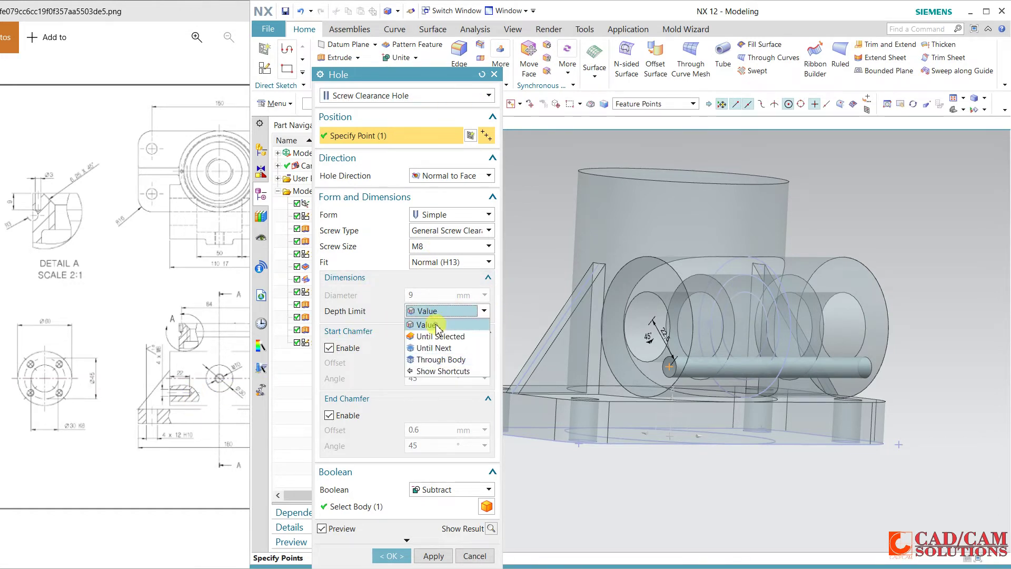
pyautogui.click(430, 320)
pyautogui.doubleClick(426, 279)
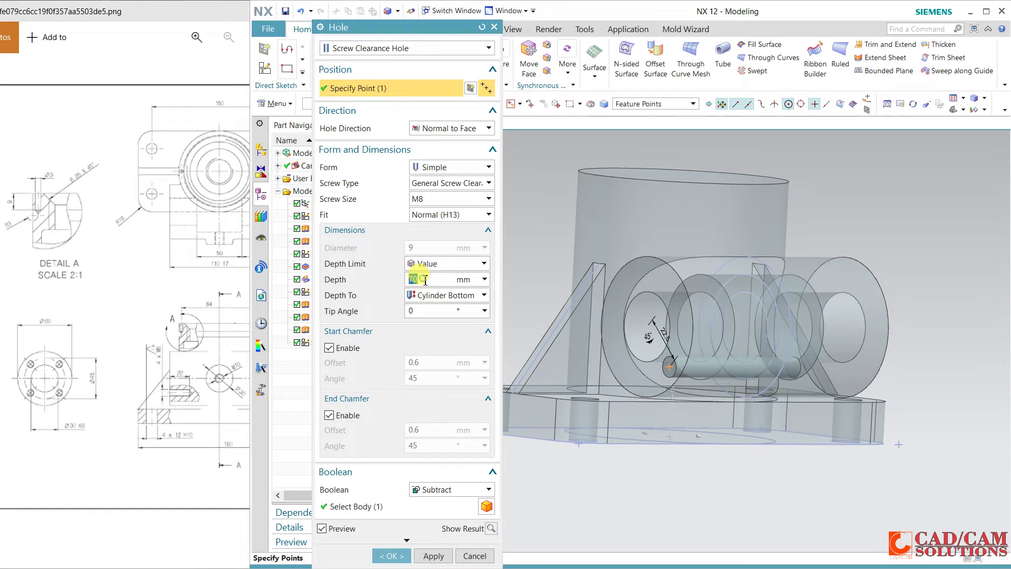
pyautogui.write('22')
pyautogui.press('Return')
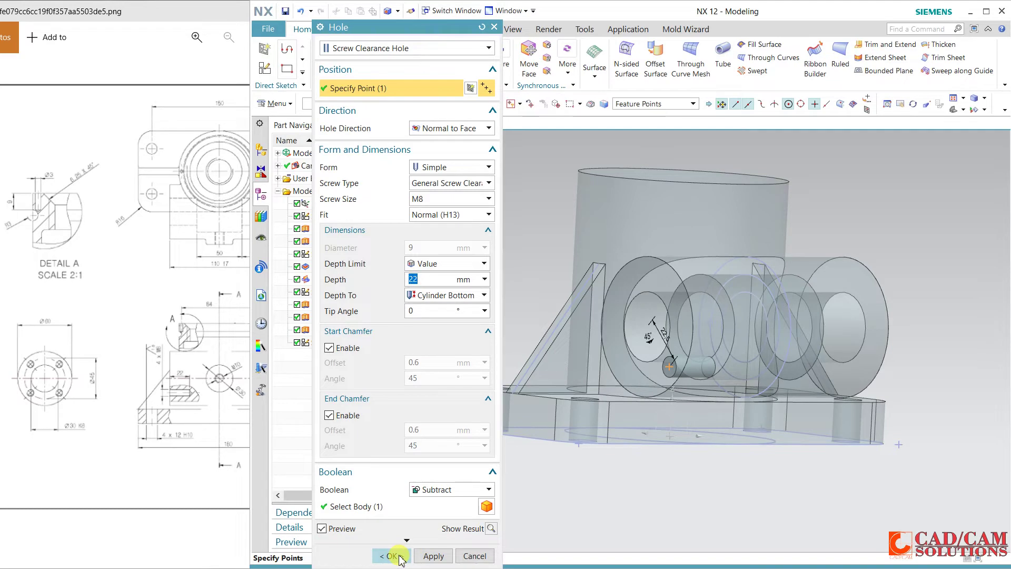
pyautogui.click(394, 556)
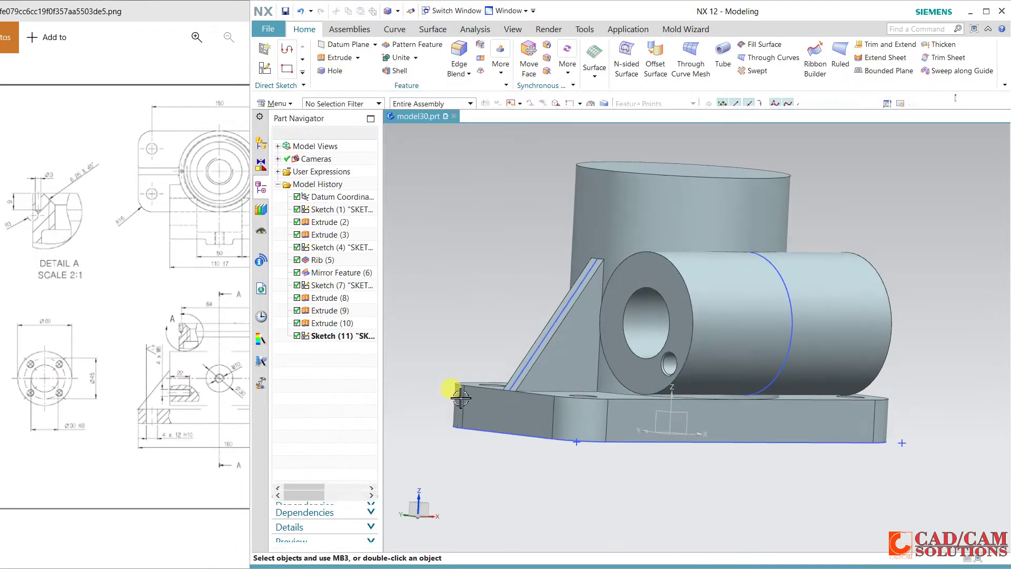
# Step: Circularly pattern the M8 hole about the boss's cylindrical face, 4 copies over 360°
pyautogui.moveTo(507, 338)
pyautogui.mouseDown(button='middle')
pyautogui.moveTo(543, 328)
pyautogui.moveTo(526, 343)
pyautogui.mouseUp(button='middle')
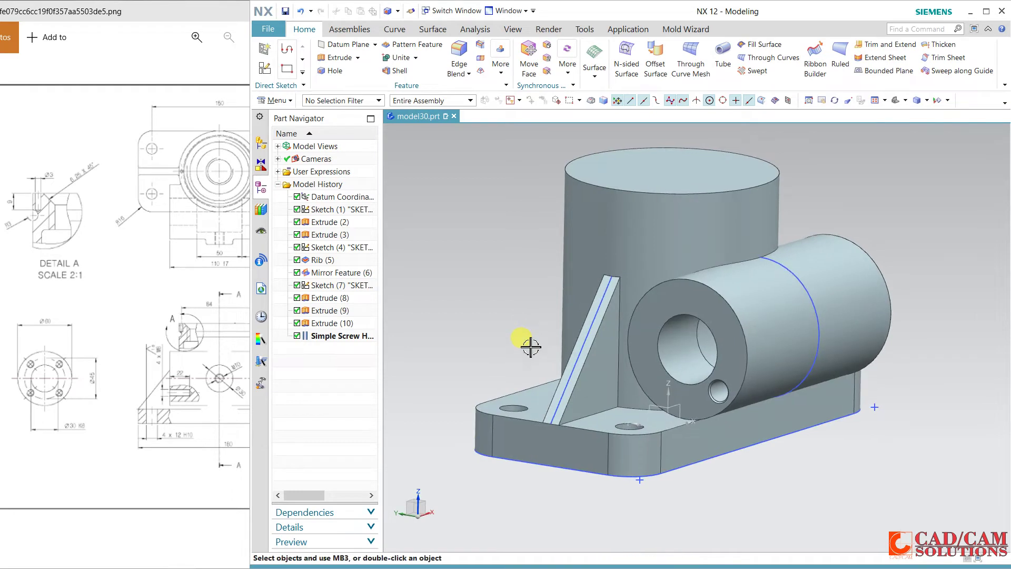
pyautogui.click(414, 44)
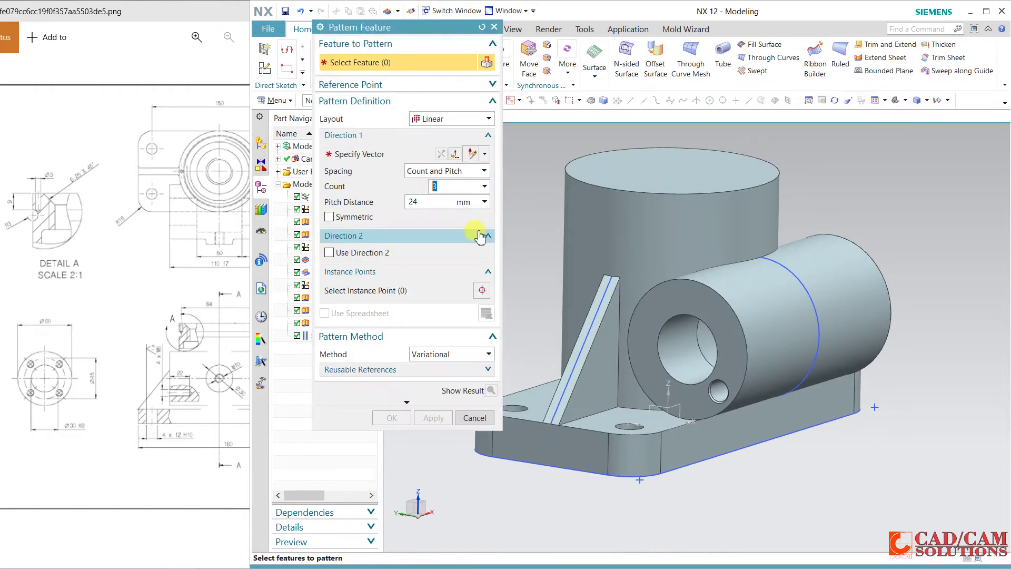
pyautogui.click(717, 390)
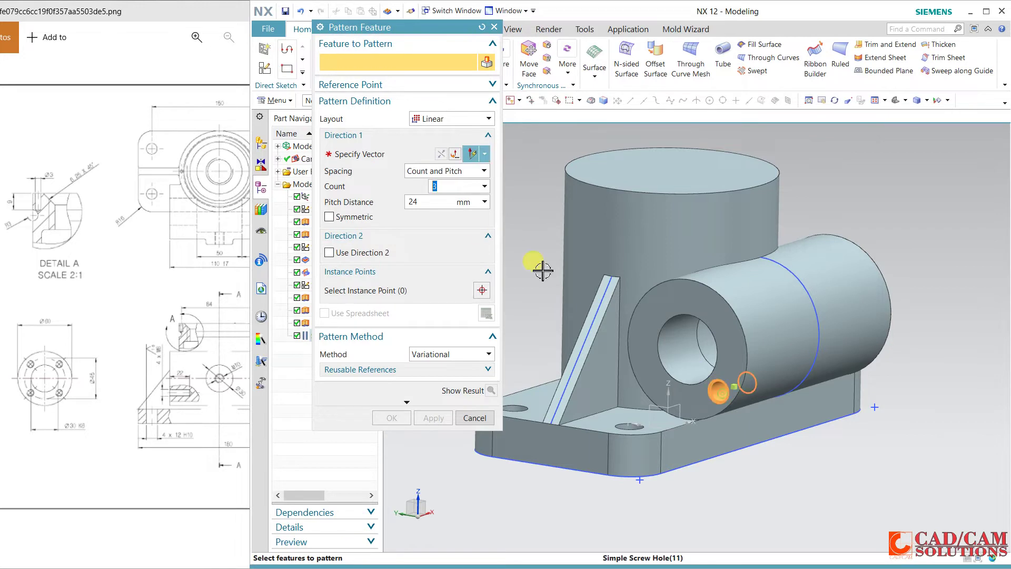
pyautogui.click(428, 119)
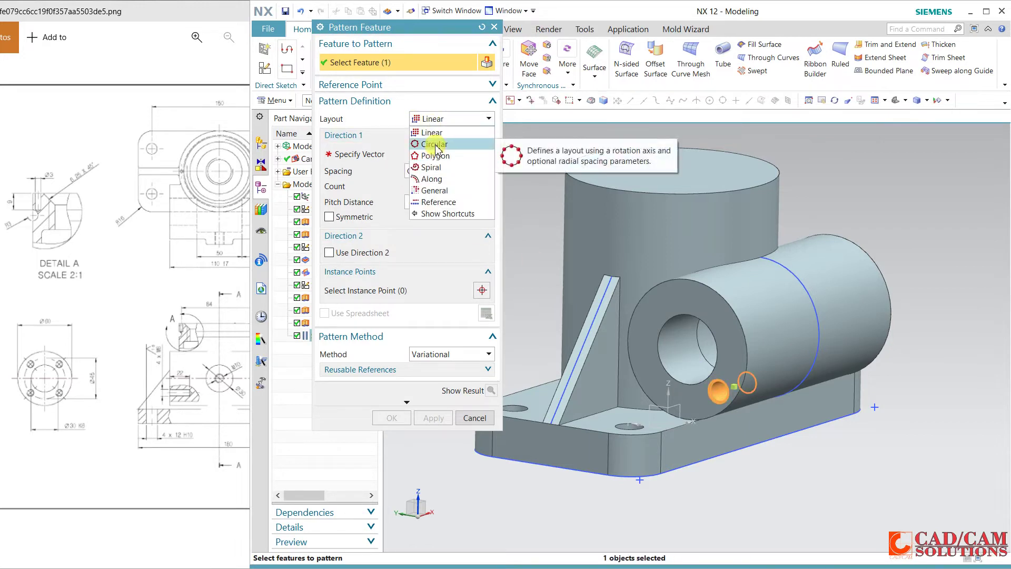
pyautogui.click(435, 145)
pyautogui.click(416, 155)
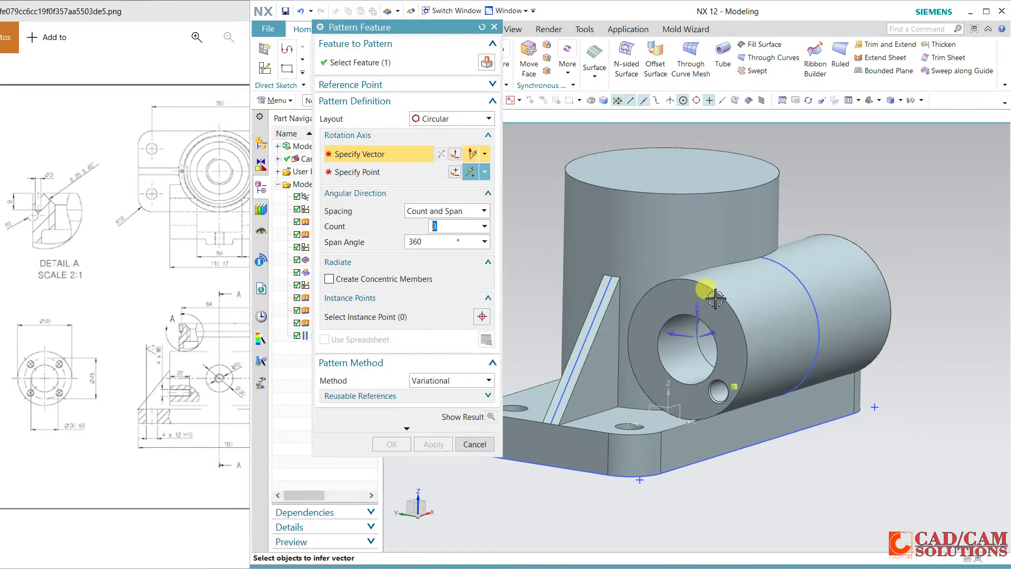
pyautogui.click(740, 324)
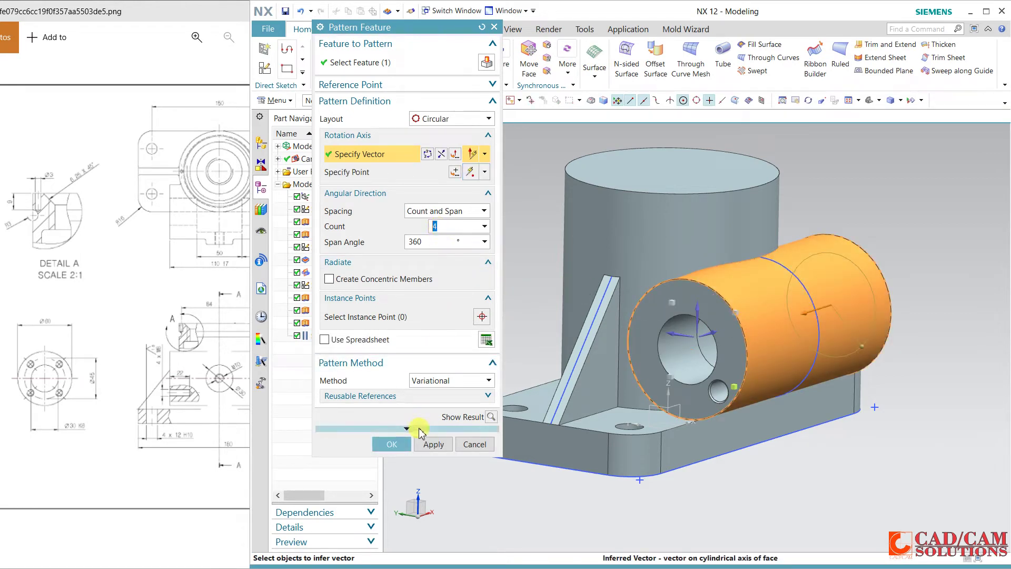
pyautogui.click(392, 444)
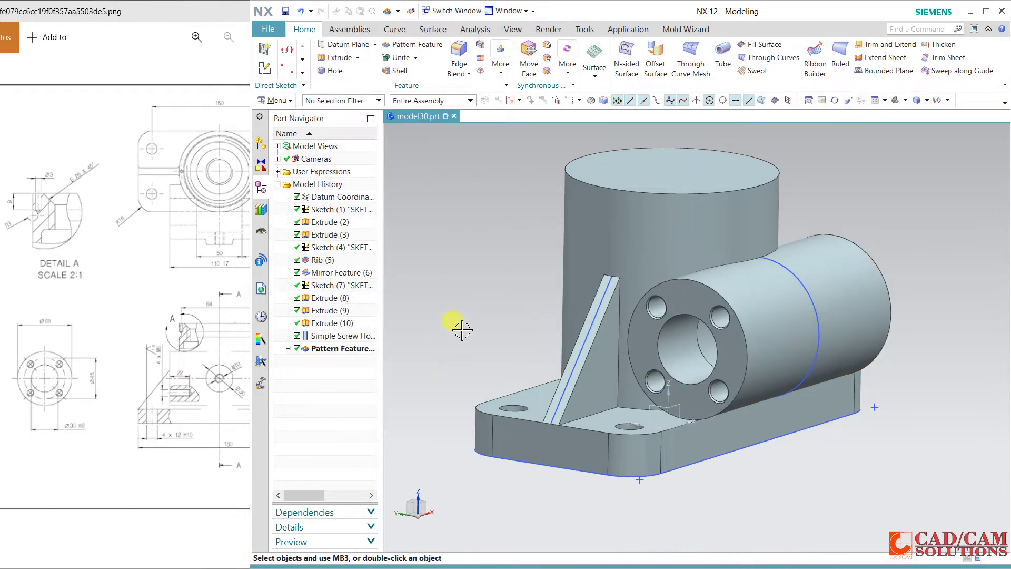
# Step: Mirror the hole and its pattern across the datum plane, then orbit to check
pyautogui.click(335, 337)
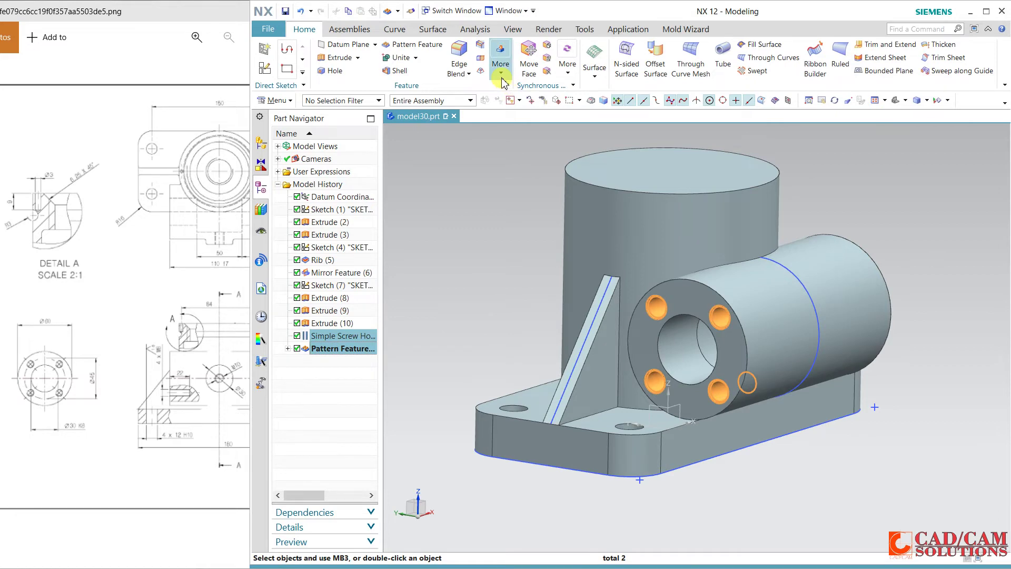
pyautogui.click(501, 61)
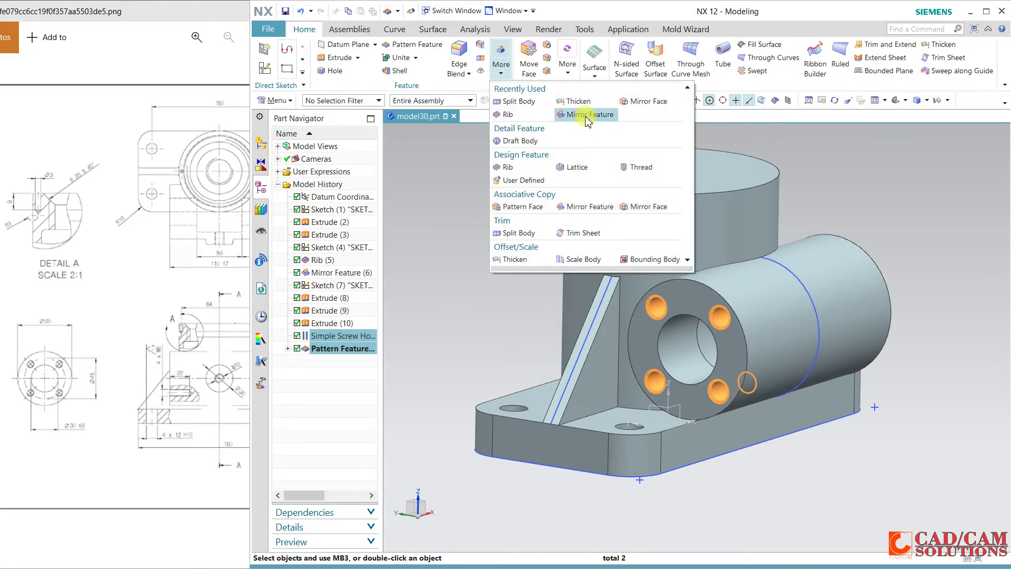
pyautogui.click(610, 115)
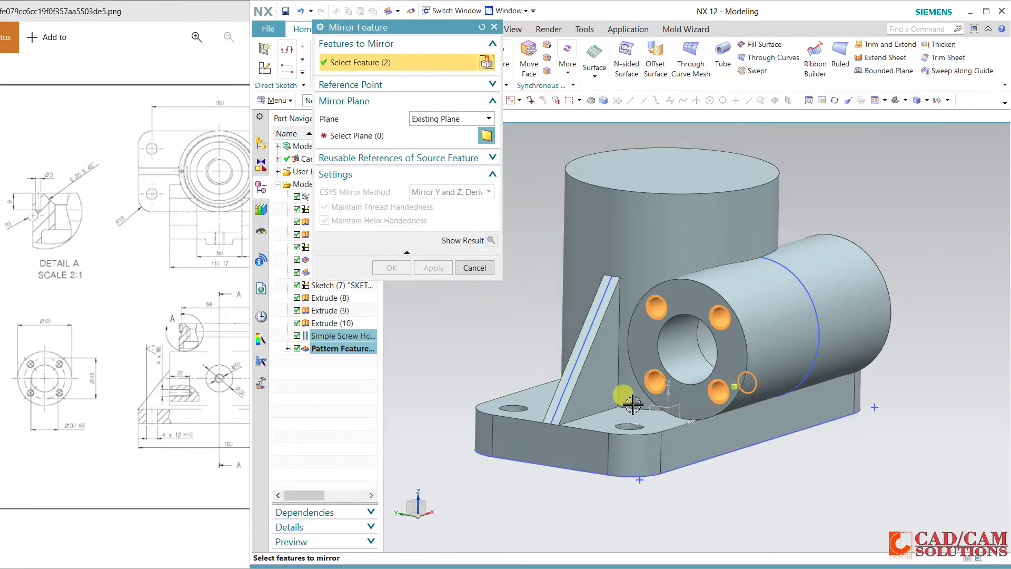
pyautogui.click(382, 136)
pyautogui.click(650, 407)
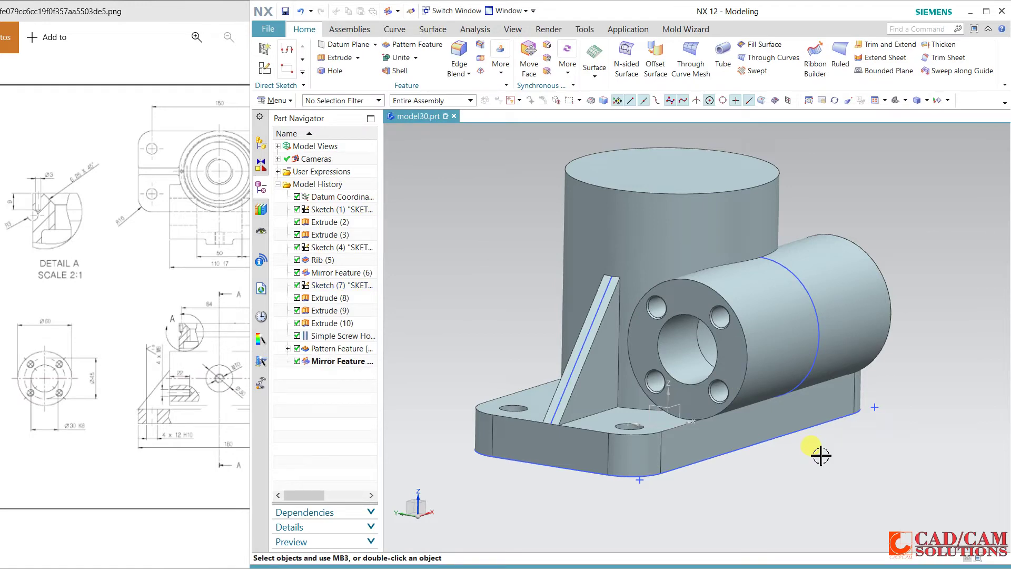
pyautogui.moveTo(816, 455)
pyautogui.mouseDown(button='middle')
pyautogui.moveTo(752, 450)
pyautogui.moveTo(722, 460)
pyautogui.moveTo(753, 461)
pyautogui.mouseUp(button='middle')
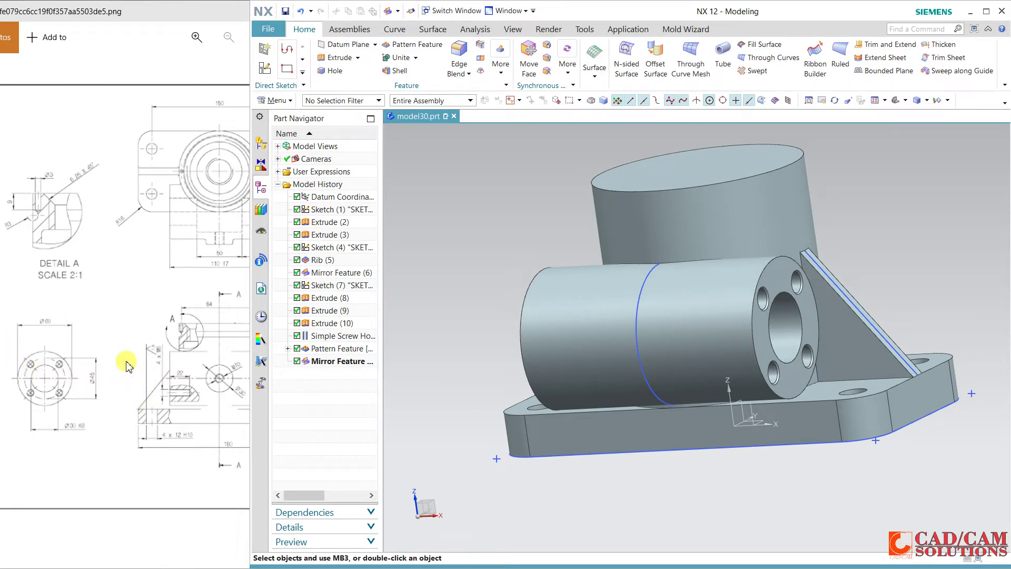
pyautogui.moveTo(416, 315)
pyautogui.mouseDown(button='middle')
pyautogui.moveTo(393, 316)
pyautogui.moveTo(413, 318)
pyautogui.mouseUp(button='middle')
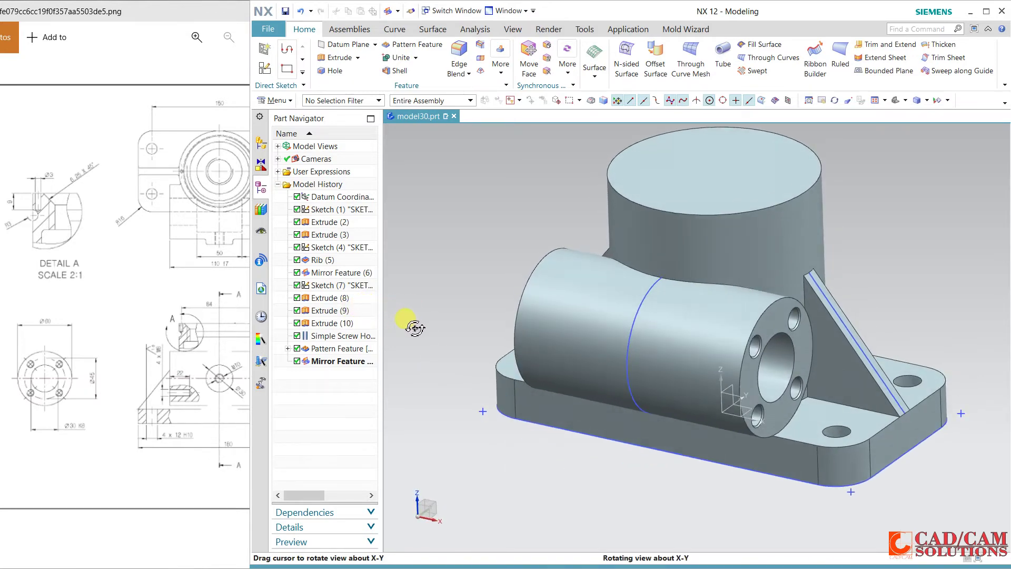
pyautogui.click(146, 363)
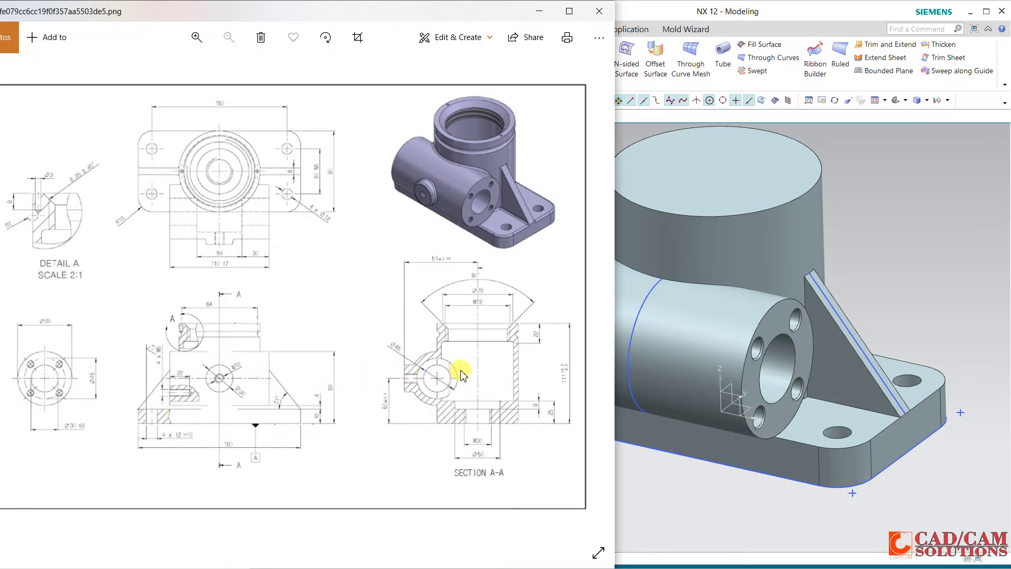
pyautogui.hotkey('alt', 'Tab')
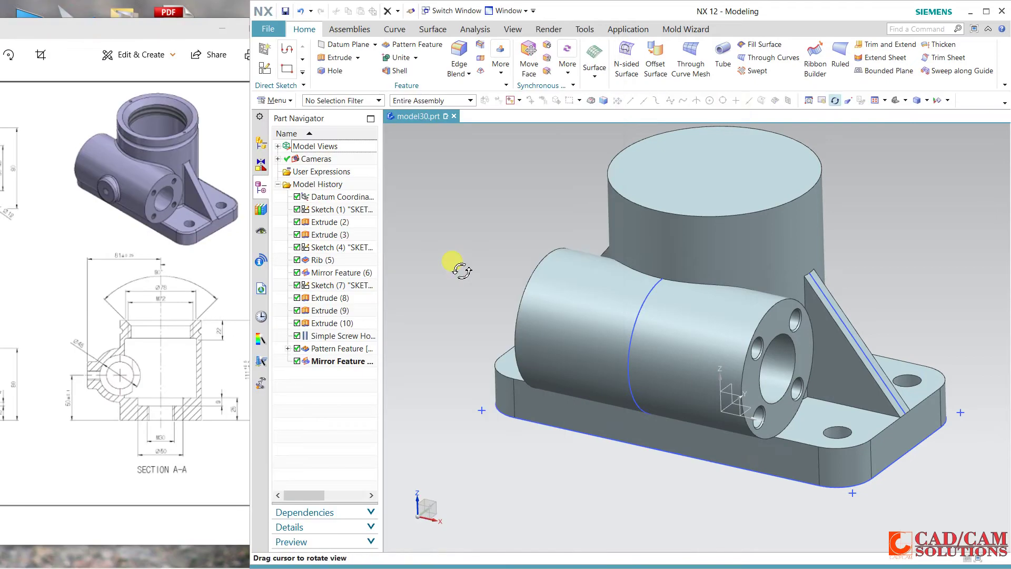
pyautogui.click(334, 74)
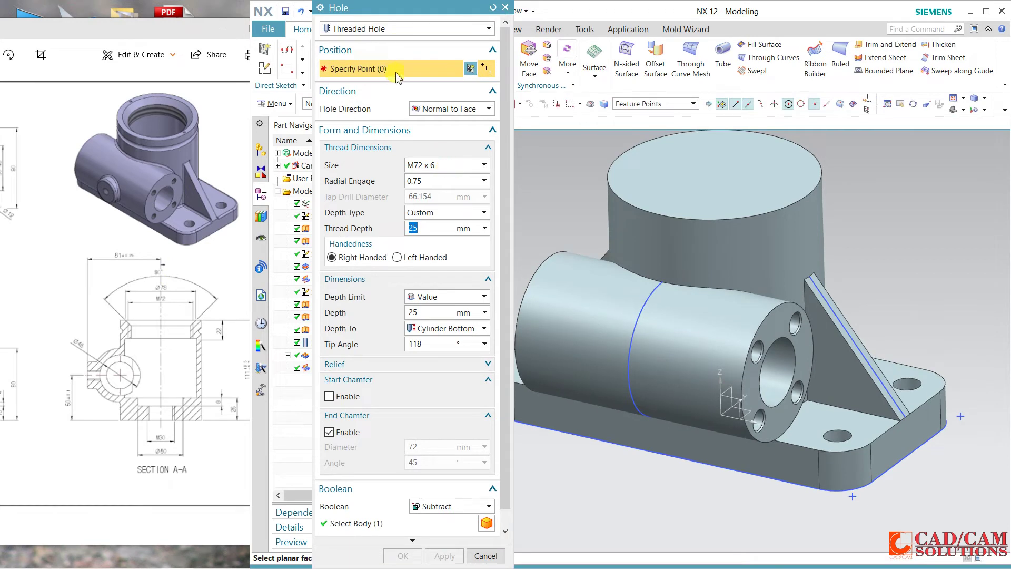
# Step: Create a General countersunk hole, Ø72 and 30 mm deep, at the boss top's centre
pyautogui.click(390, 28)
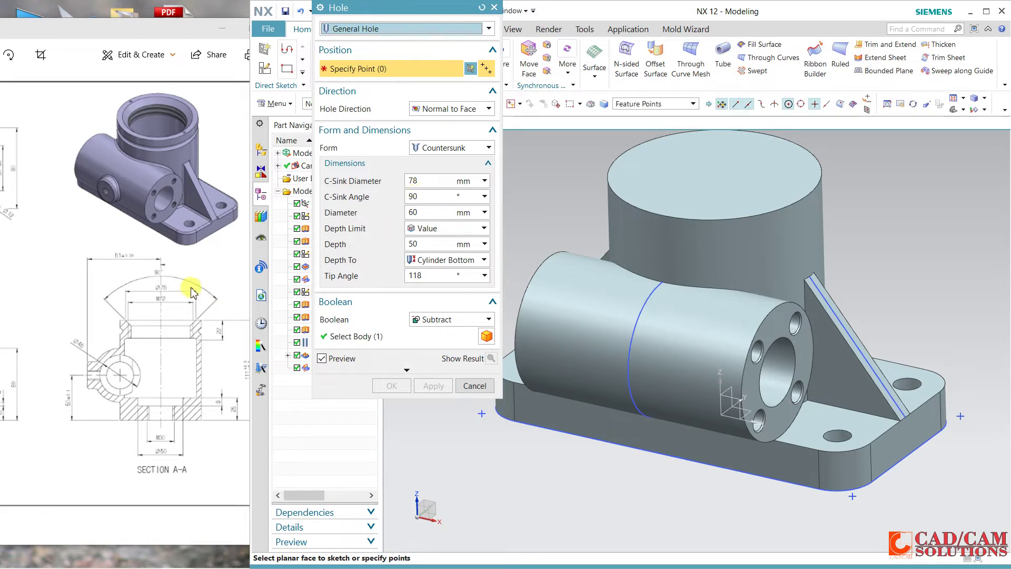
pyautogui.doubleClick(425, 213)
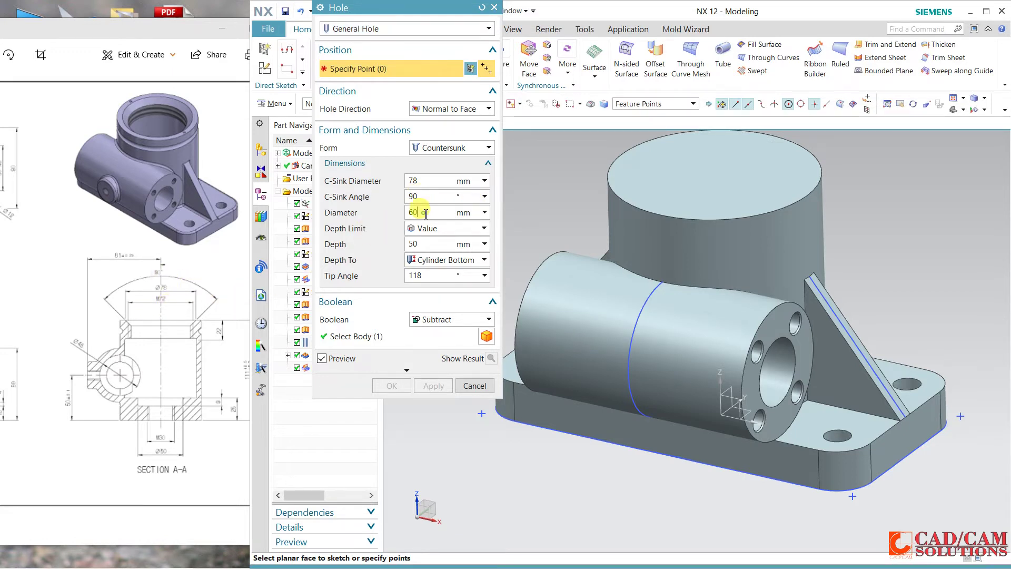
pyautogui.write('72')
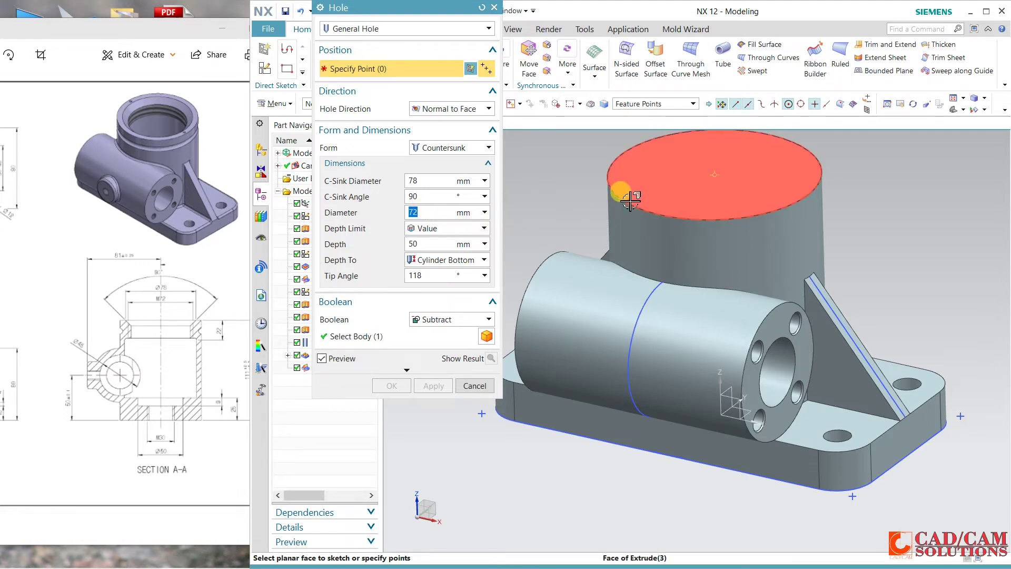
pyautogui.click(611, 191)
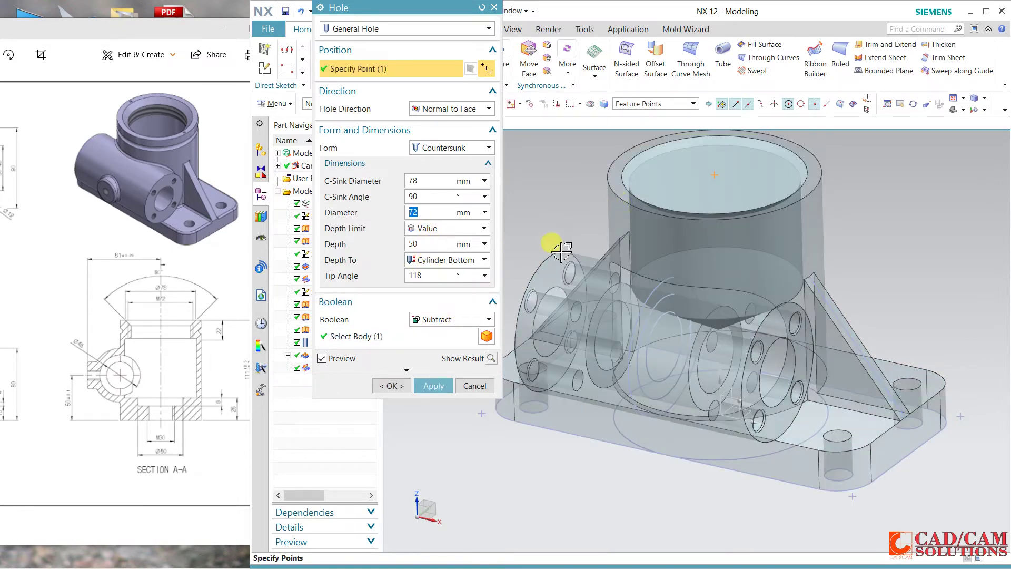
pyautogui.moveTo(548, 244); pyautogui.dragTo(568, 207, button='middle')
pyautogui.write('30')
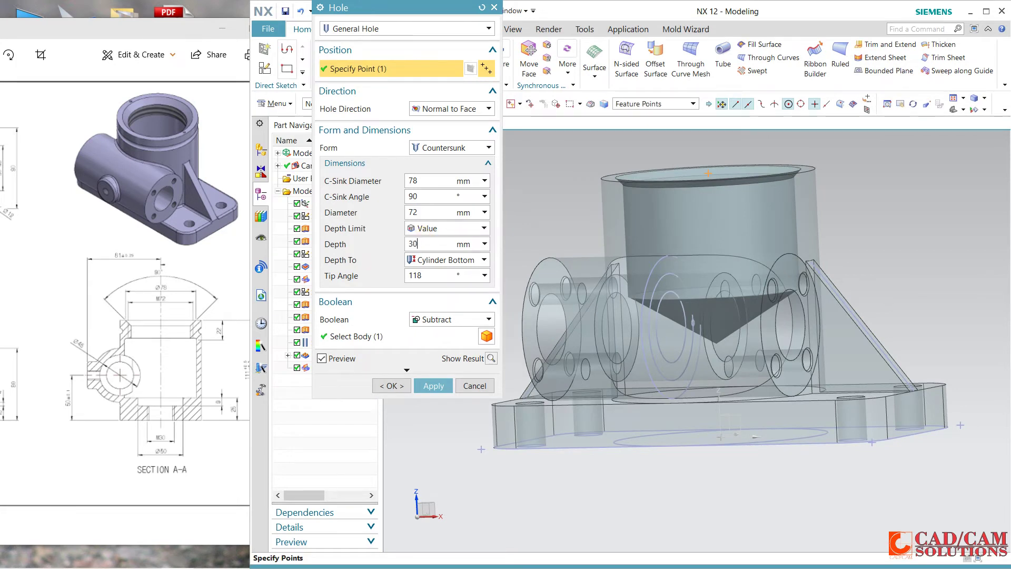
pyautogui.press('Return')
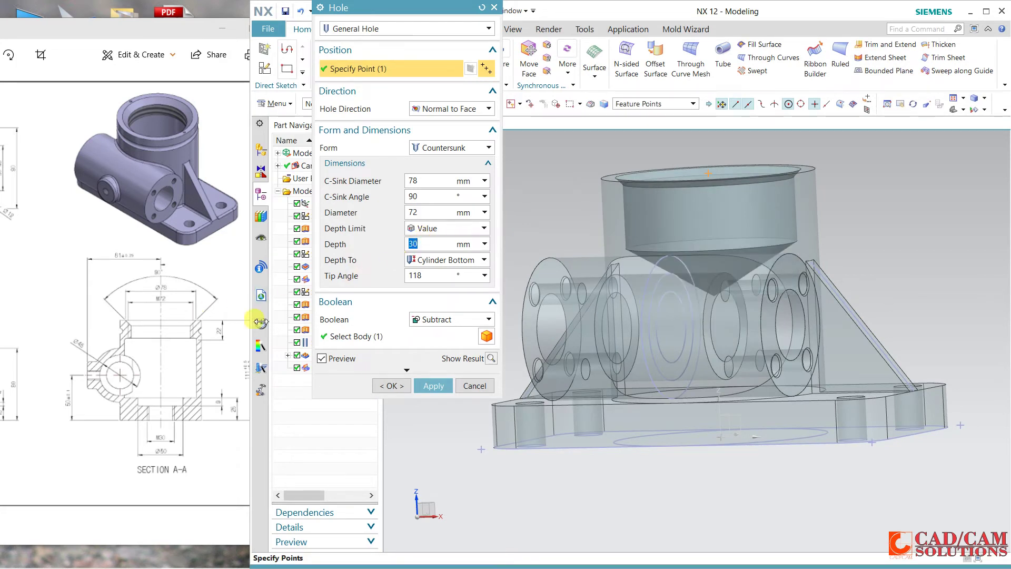
pyautogui.click(405, 389)
pyautogui.moveTo(480, 255)
pyautogui.mouseDown(button='middle')
pyautogui.moveTo(481, 327)
pyautogui.moveTo(476, 287)
pyautogui.moveTo(483, 296)
pyautogui.mouseUp(button='middle')
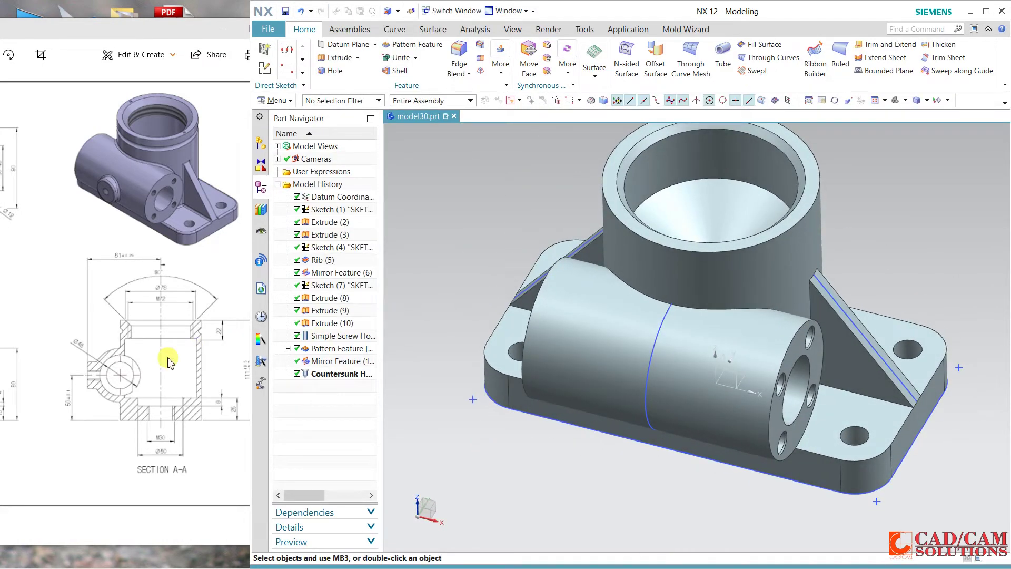
pyautogui.click(330, 374)
# Step: Edit the countersunk hole to a 0° tip angle and 22 mm depth
pyautogui.doubleClick(329, 374)
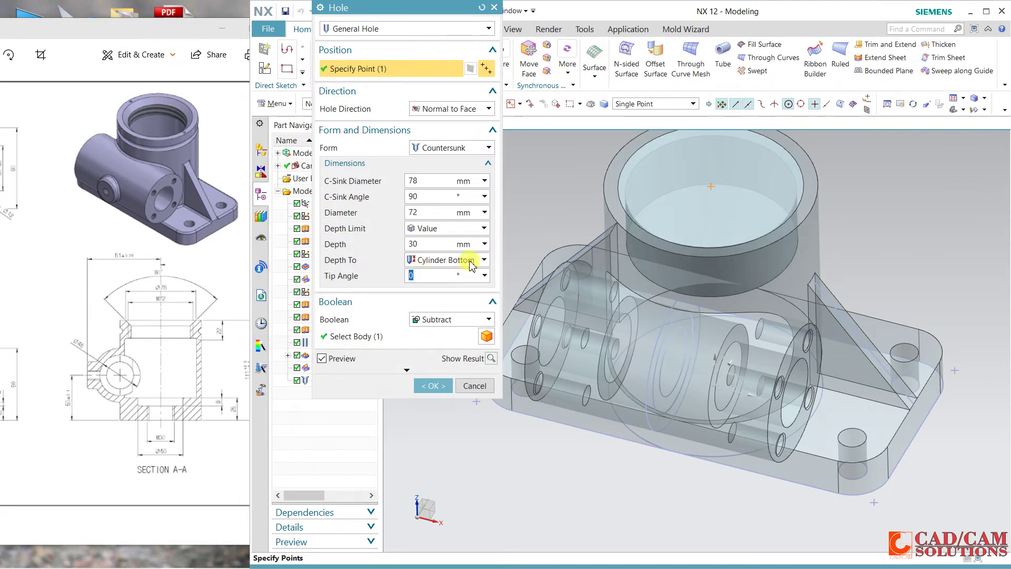
pyautogui.click(442, 242)
pyautogui.write('22')
pyautogui.doubleClick(442, 242)
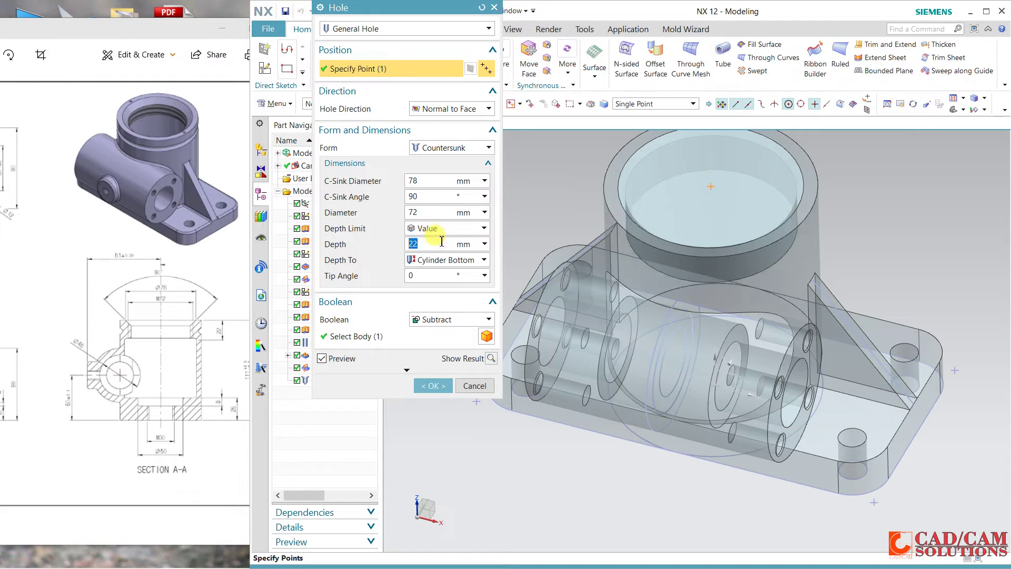
pyautogui.click(434, 387)
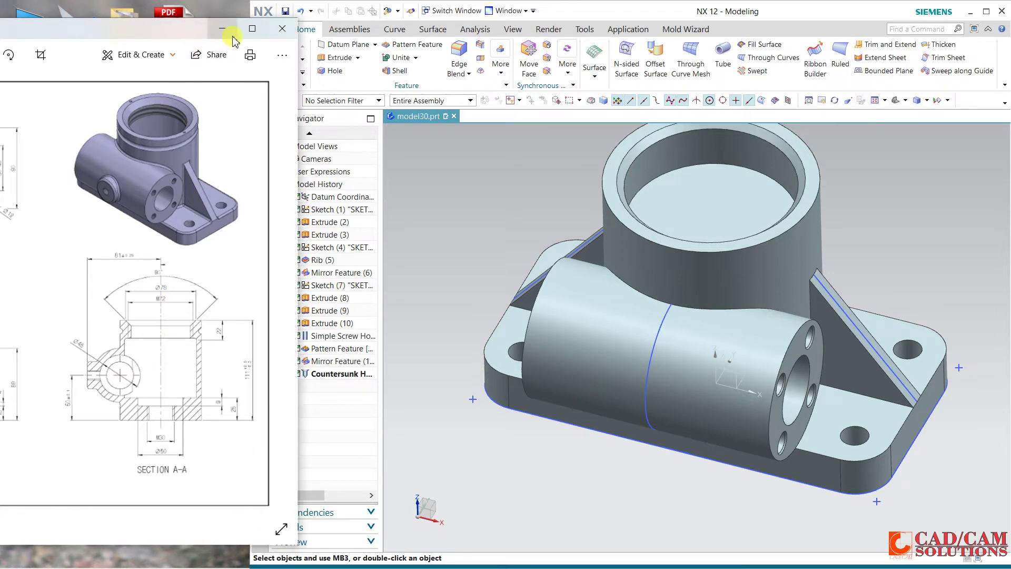
pyautogui.doubleClick(245, 32)
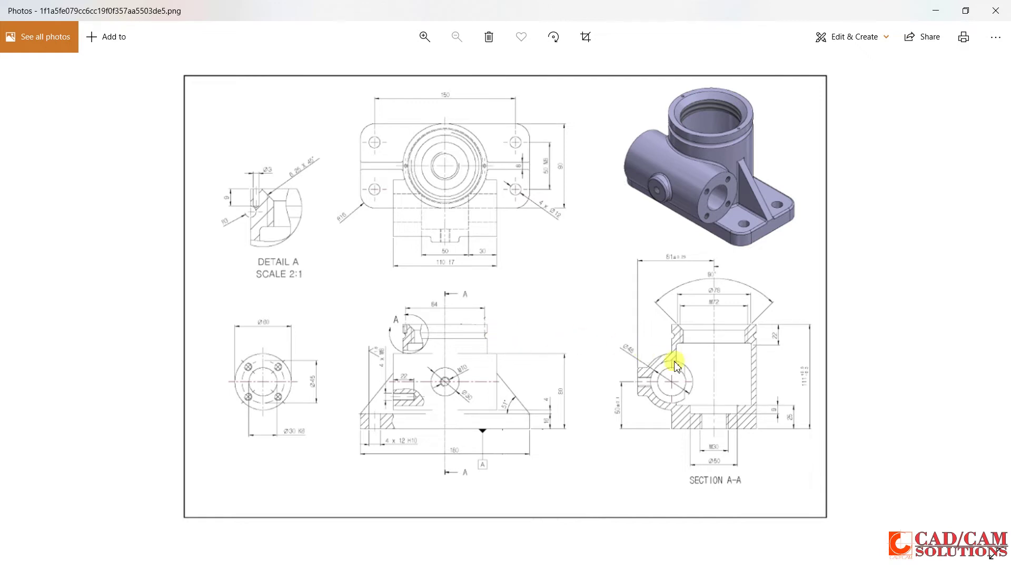
pyautogui.click(964, 12)
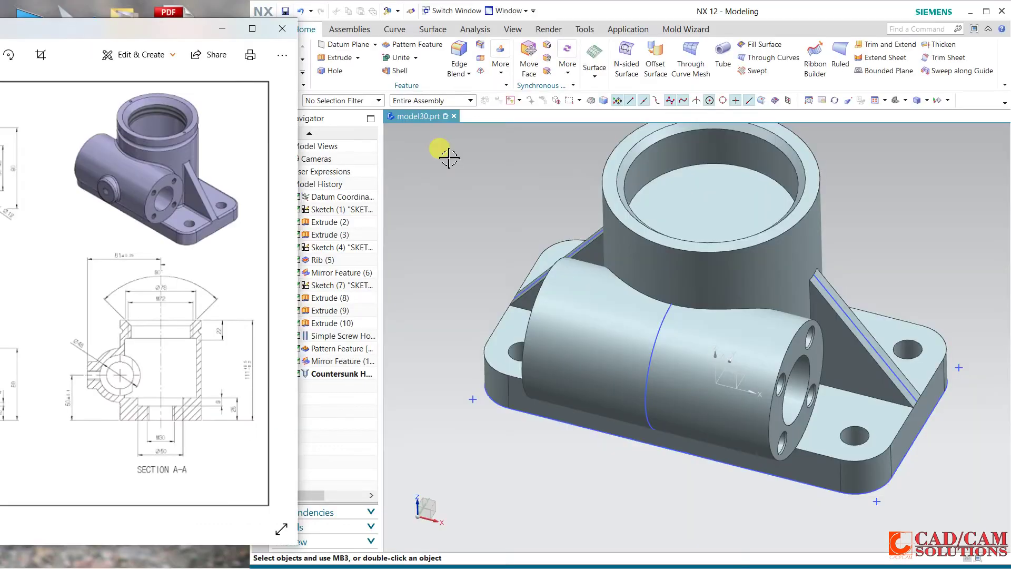
# Step: Start a Simple hole at the bore's arc centre with 80 mm diameter
pyautogui.click(334, 71)
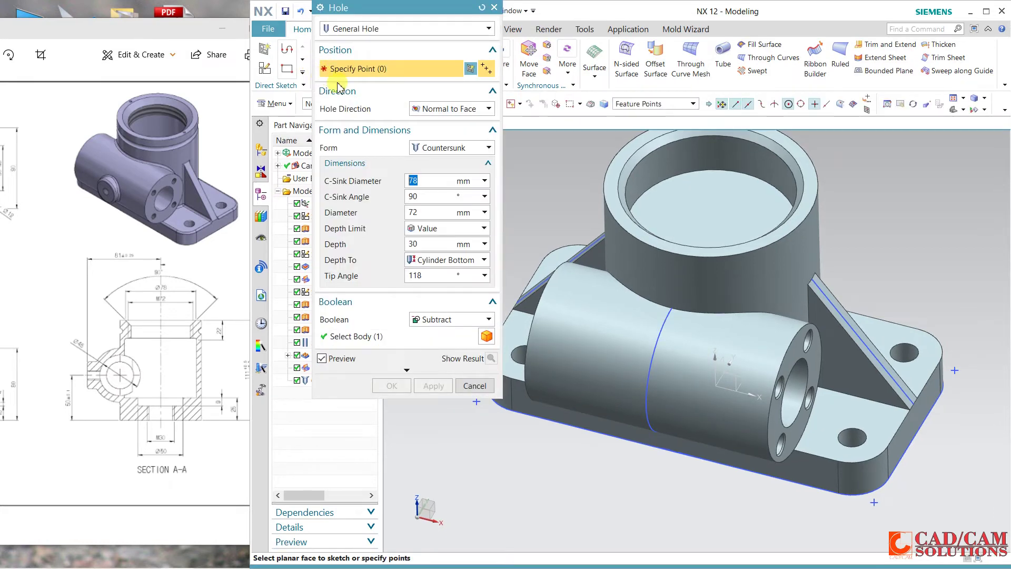
pyautogui.click(442, 148)
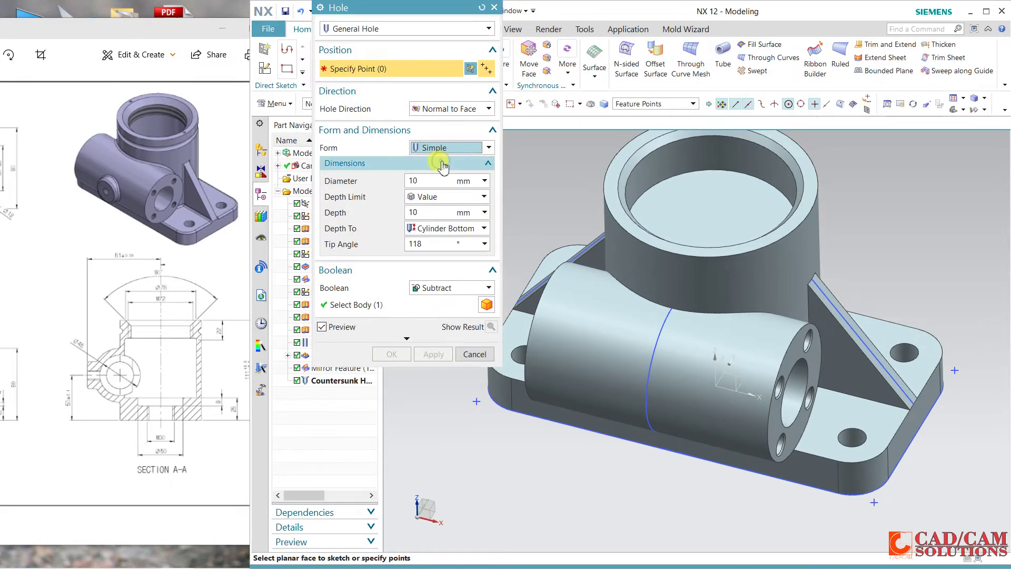
pyautogui.click(663, 184)
pyautogui.doubleClick(426, 181)
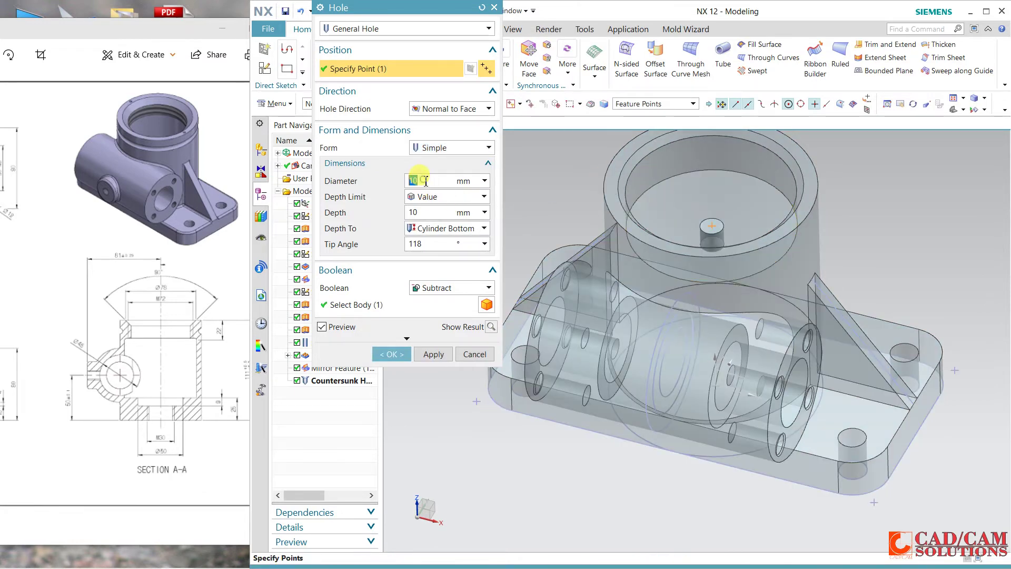
pyautogui.write('80')
pyautogui.press('Return')
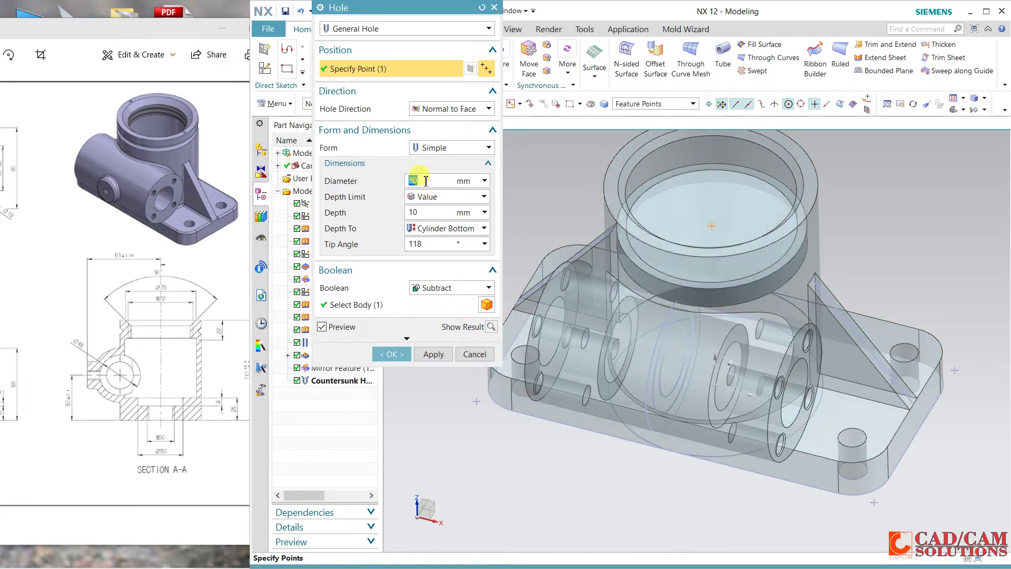
pyautogui.click(190, 397)
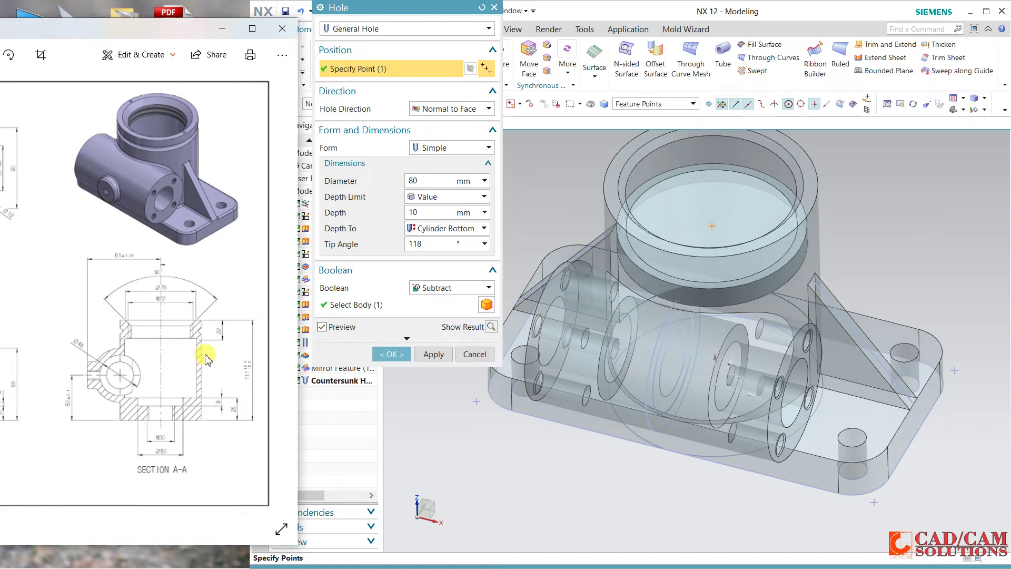
# Step: Set the hole depth to 64 mm with a 0 tip angle and apply it
pyautogui.doubleClick(429, 211)
pyautogui.write('64')
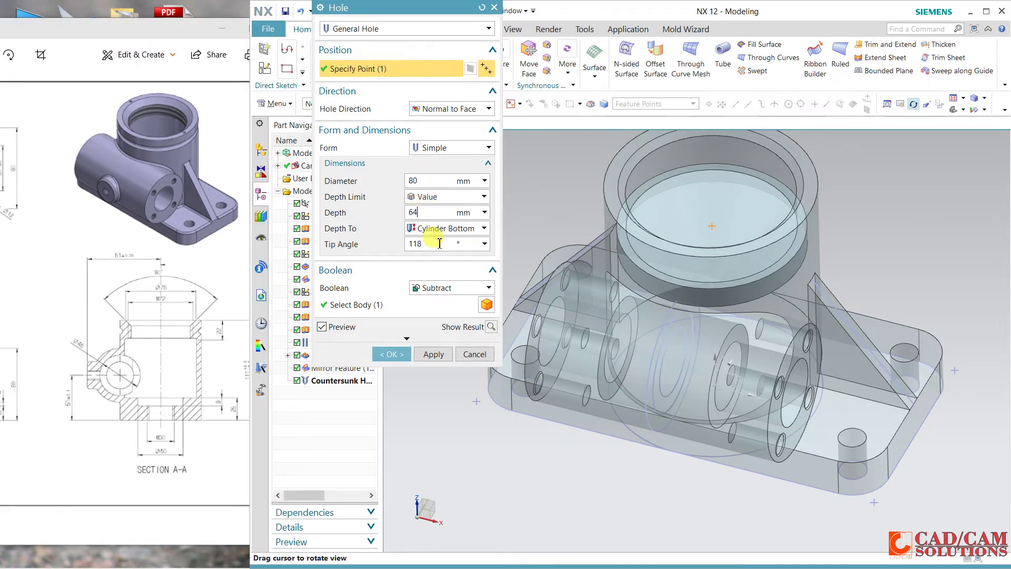
pyautogui.doubleClick(439, 243)
pyautogui.write('0')
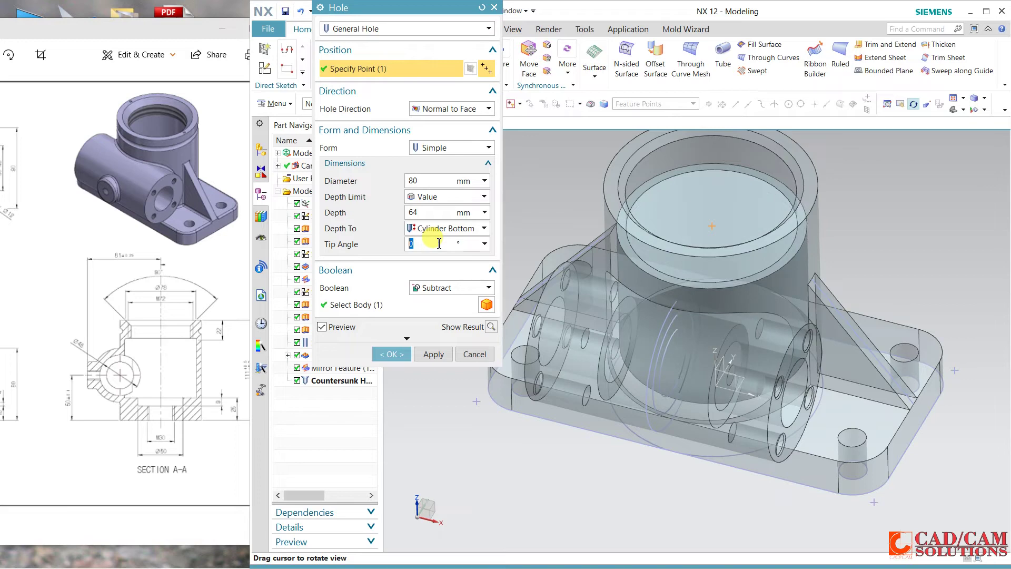
pyautogui.click(434, 354)
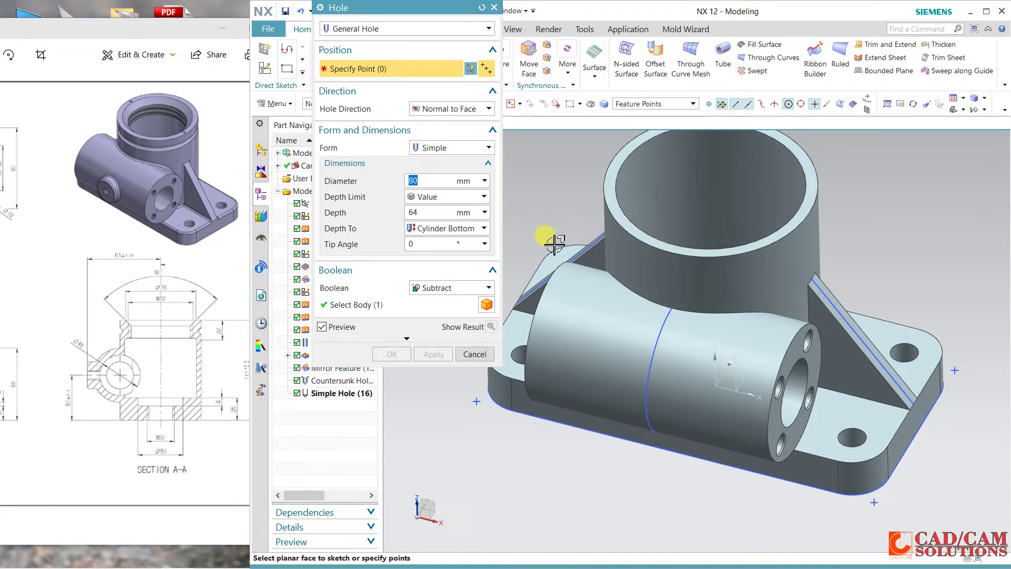
pyautogui.click(475, 354)
# Step: Reopen Simple Hole (16), preview its result on the solid, and confirm it
pyautogui.doubleClick(341, 387)
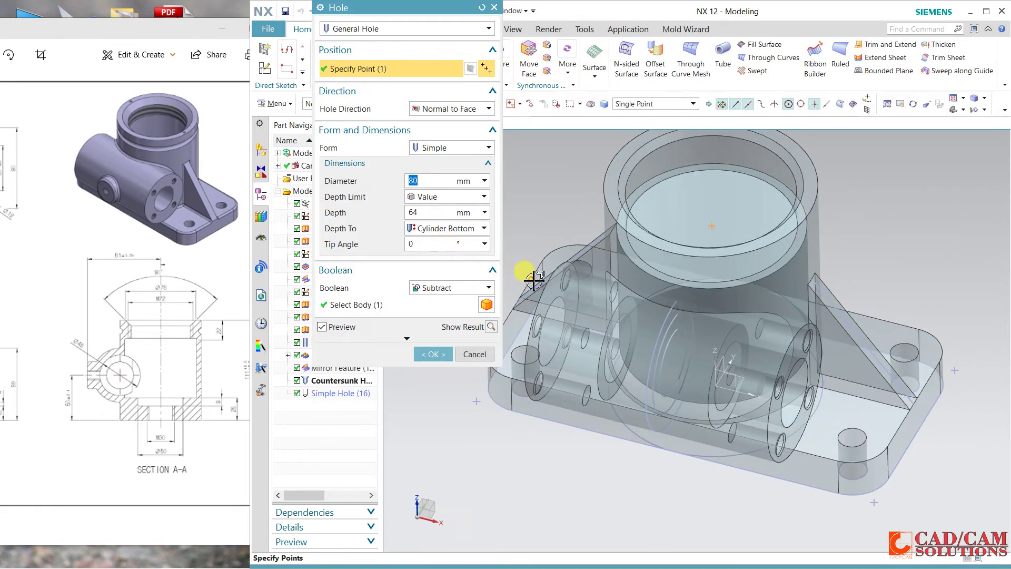
pyautogui.moveTo(526, 271)
pyautogui.mouseDown(button='middle')
pyautogui.moveTo(514, 244)
pyautogui.moveTo(534, 263)
pyautogui.moveTo(526, 267)
pyautogui.mouseUp(button='middle')
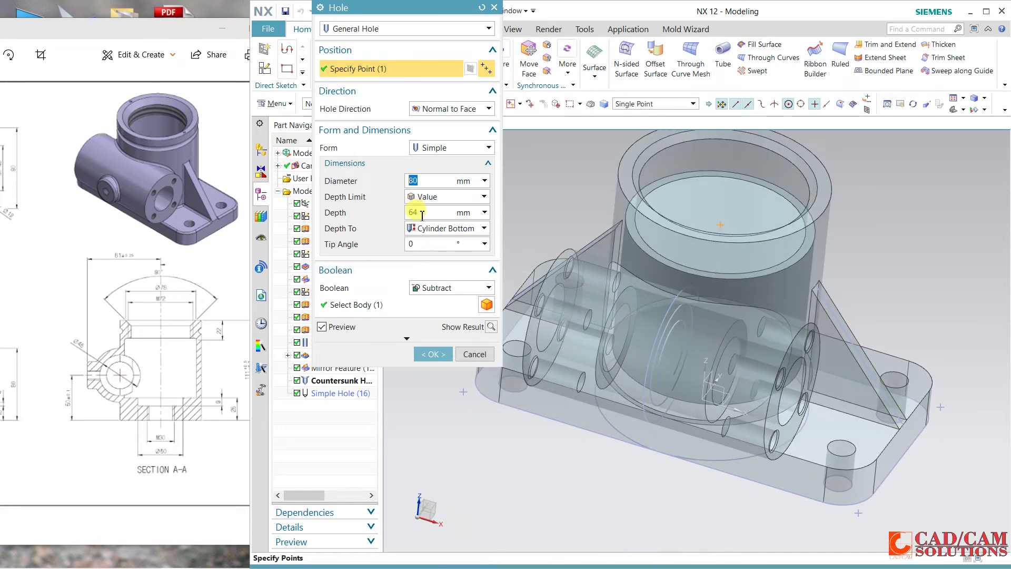
pyautogui.click(488, 327)
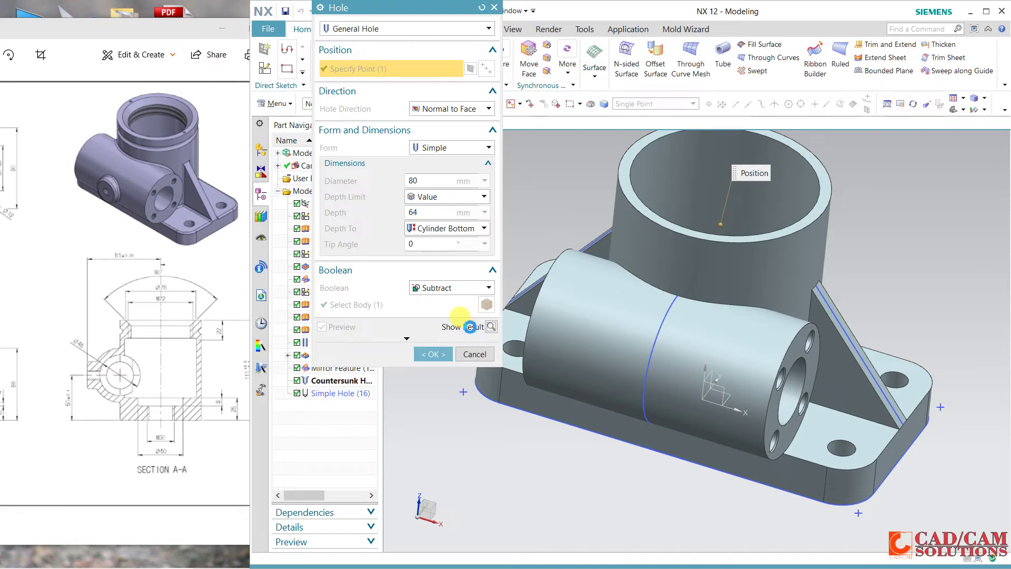
pyautogui.click(470, 326)
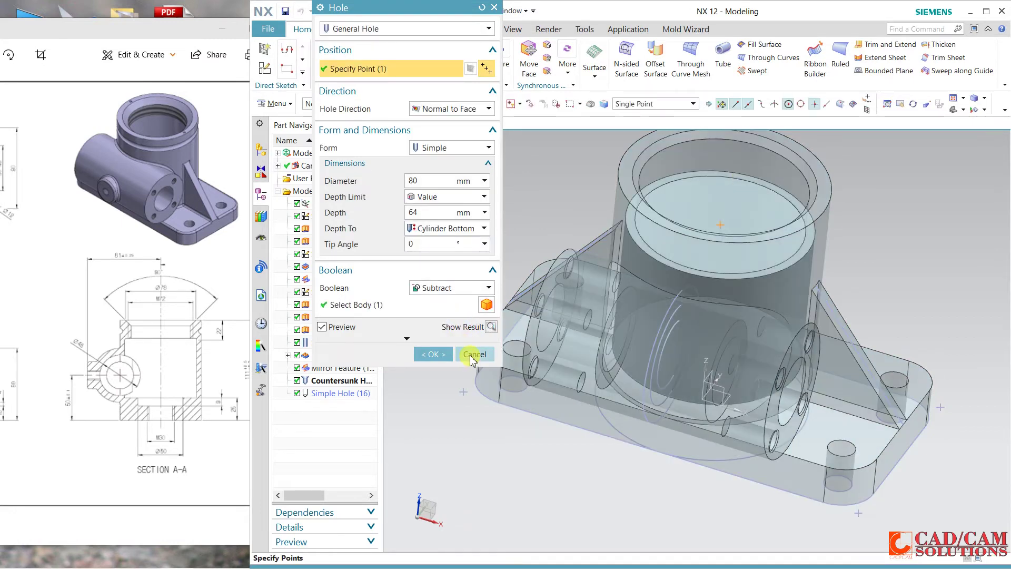
pyautogui.moveTo(648, 355)
pyautogui.mouseDown(button='middle')
pyautogui.moveTo(727, 248)
pyautogui.moveTo(718, 266)
pyautogui.moveTo(580, 334)
pyautogui.mouseUp(button='middle')
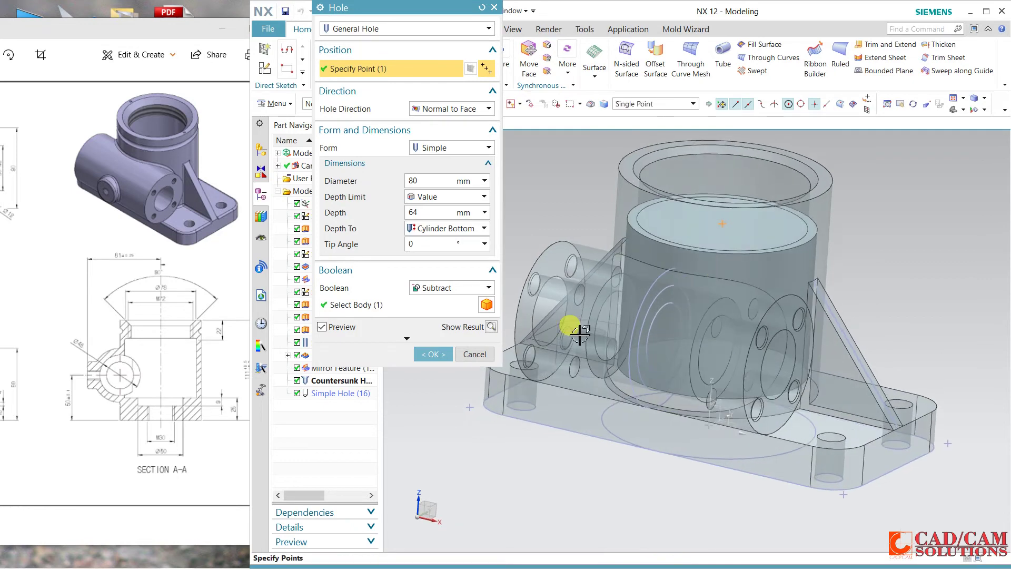
pyautogui.click(433, 354)
pyautogui.moveTo(508, 254)
pyautogui.mouseDown(button='middle')
pyautogui.moveTo(516, 287)
pyautogui.moveTo(415, 314)
pyautogui.mouseUp(button='middle')
pyautogui.rightClick(305, 388)
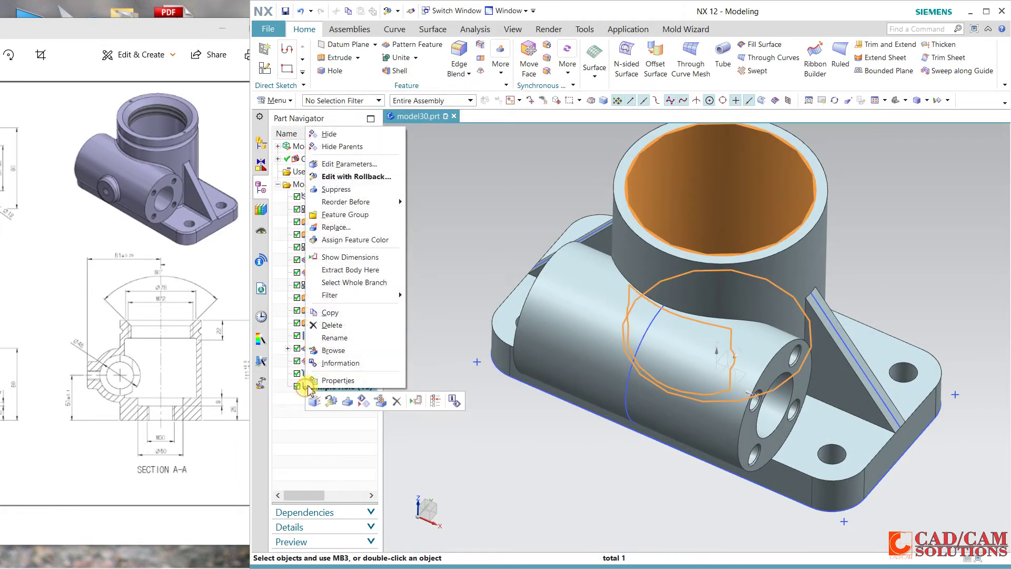
# Step: Delete Simple Hole (16) and sketch an 80 mm circle on the bore's arc centre
pyautogui.click(348, 325)
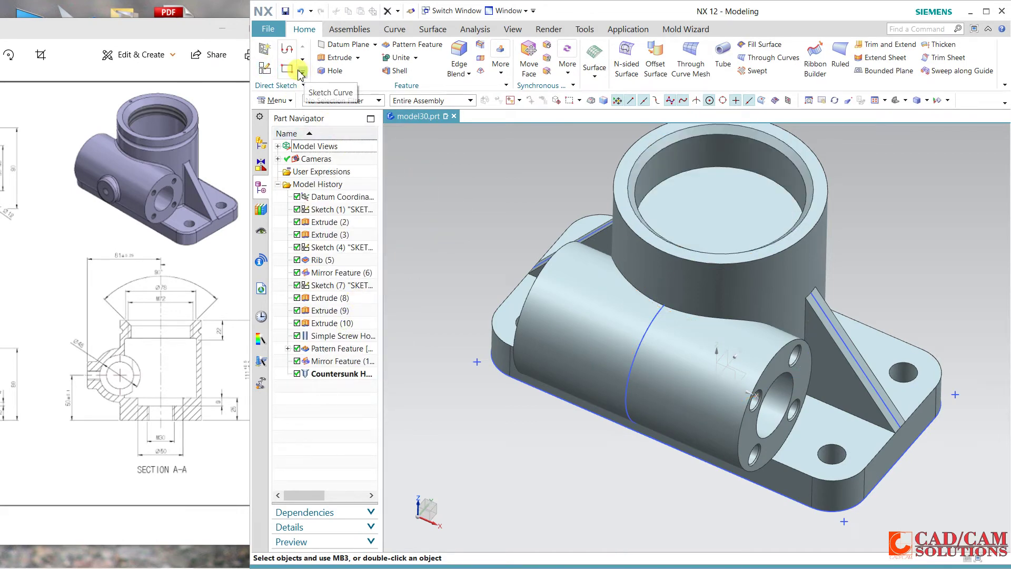
pyautogui.click(301, 74)
pyautogui.click(363, 47)
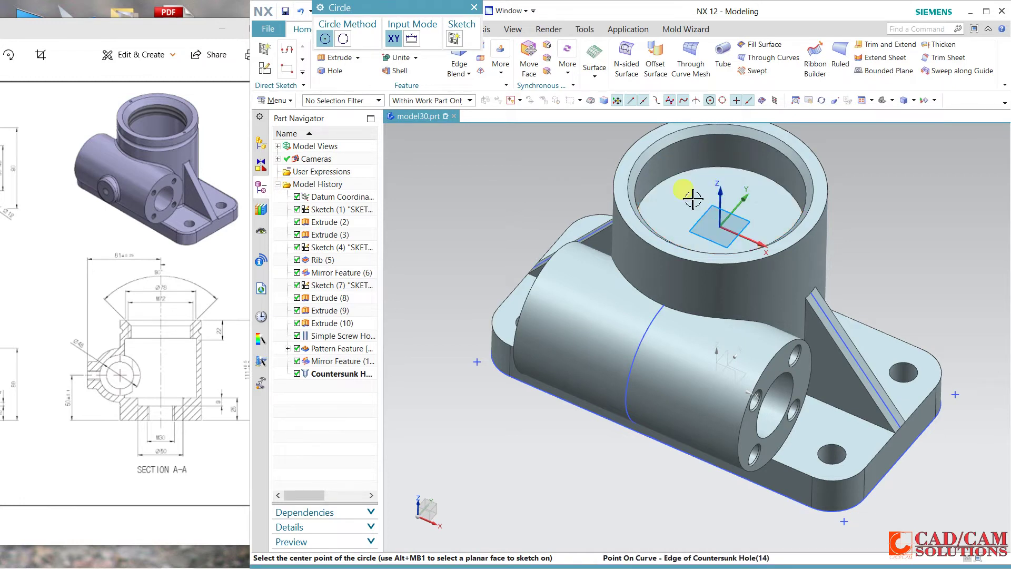
pyautogui.click(712, 179)
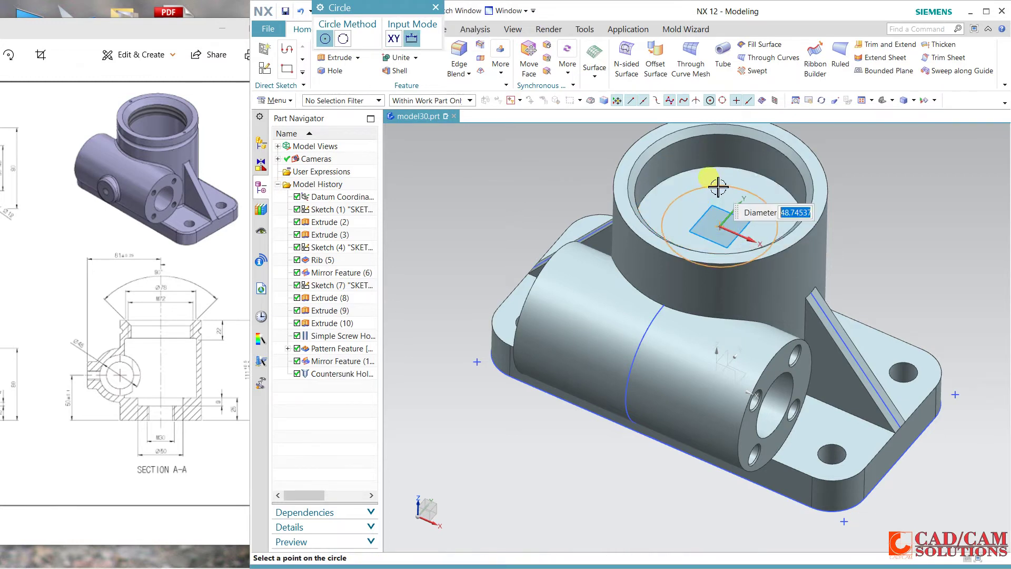
pyautogui.write('80')
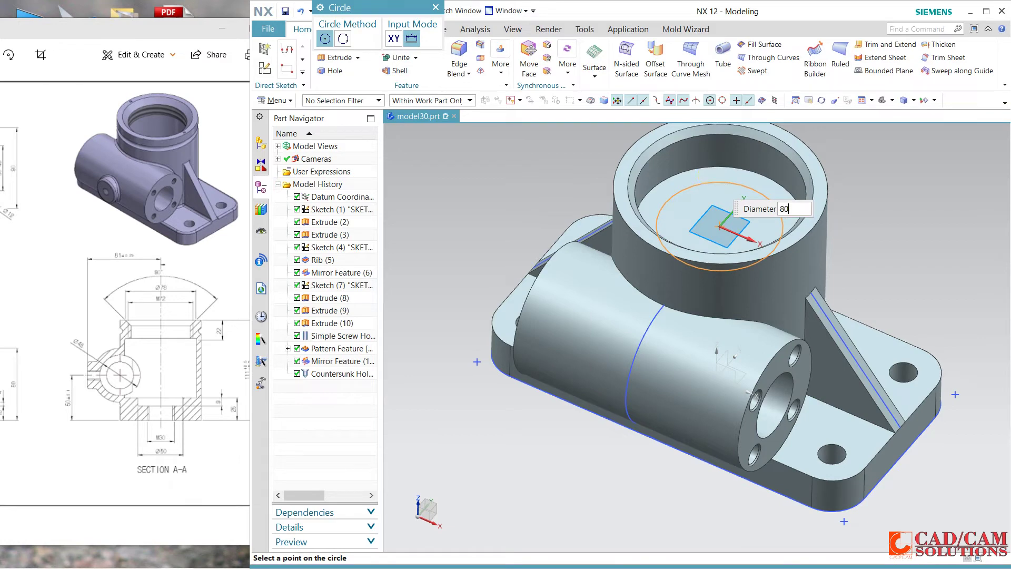
pyautogui.press('Return')
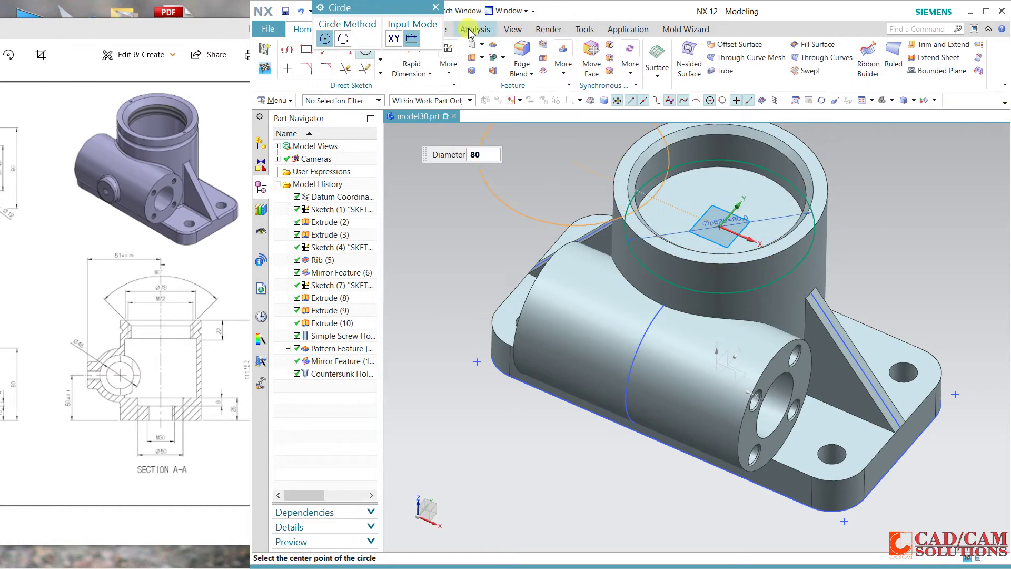
pyautogui.click(470, 71)
# Step: Extrude the circle as a cut 64 mm down into the body
pyautogui.click(641, 190)
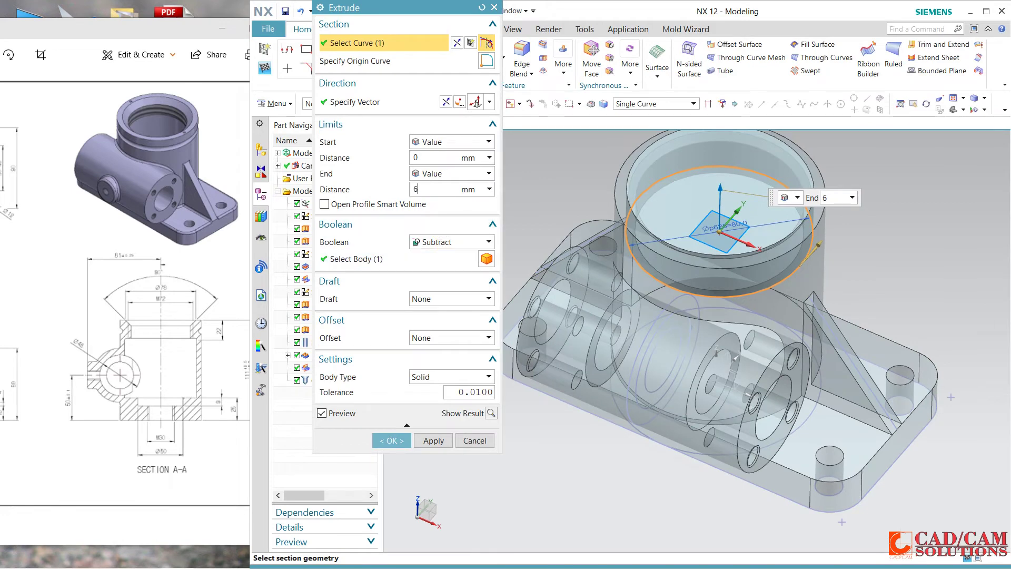
pyautogui.click(446, 101)
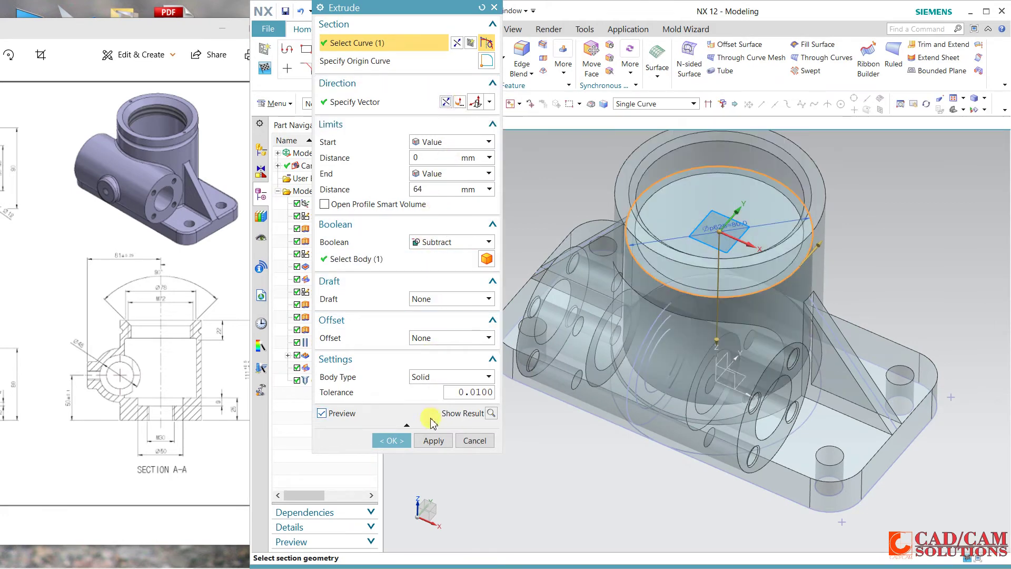
pyautogui.click(428, 441)
pyautogui.click(474, 440)
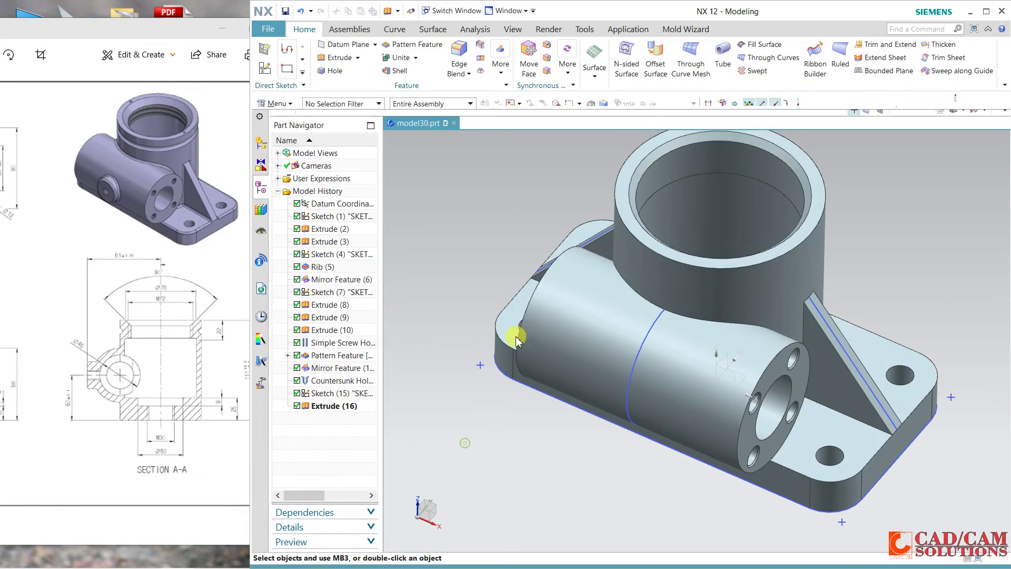
pyautogui.moveTo(514, 334)
pyautogui.mouseDown(button='middle')
pyautogui.moveTo(516, 275)
pyautogui.moveTo(490, 318)
pyautogui.moveTo(514, 296)
pyautogui.moveTo(517, 266)
pyautogui.moveTo(470, 241)
pyautogui.moveTo(470, 294)
pyautogui.moveTo(480, 233)
pyautogui.moveTo(460, 294)
pyautogui.mouseUp(button='middle')
pyautogui.moveTo(462, 321)
pyautogui.mouseDown(button='middle')
pyautogui.moveTo(463, 280)
pyautogui.moveTo(495, 250)
pyautogui.moveTo(523, 283)
pyautogui.moveTo(510, 320)
pyautogui.moveTo(492, 289)
pyautogui.moveTo(508, 287)
pyautogui.mouseUp(button='middle')
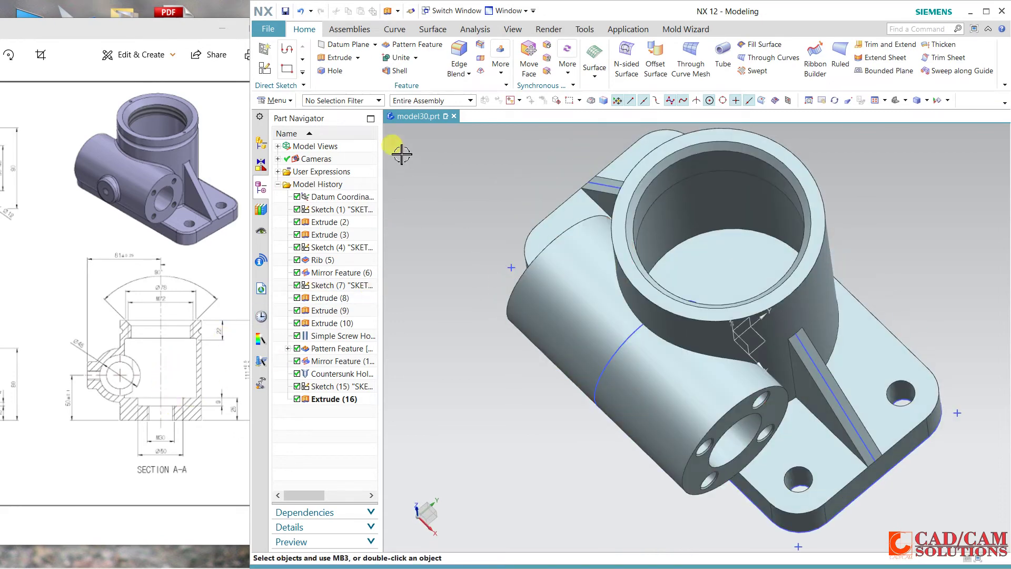
# Step: Draw a circle inside the bore, then delete the unwanted Ø32.7 circle
pyautogui.click(302, 72)
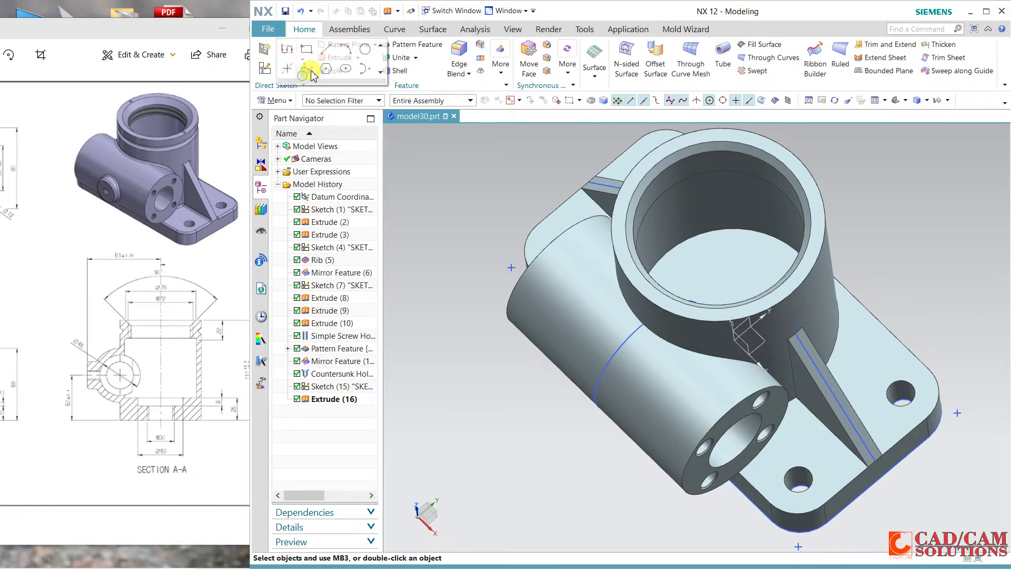
pyautogui.click(364, 53)
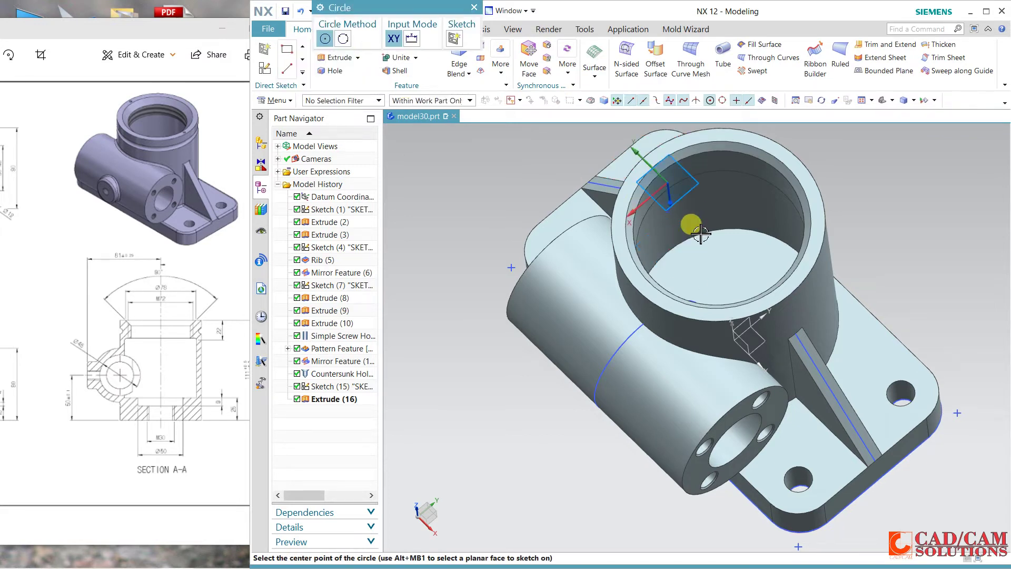
pyautogui.moveTo(705, 235); pyautogui.dragTo(731, 273, button='middle')
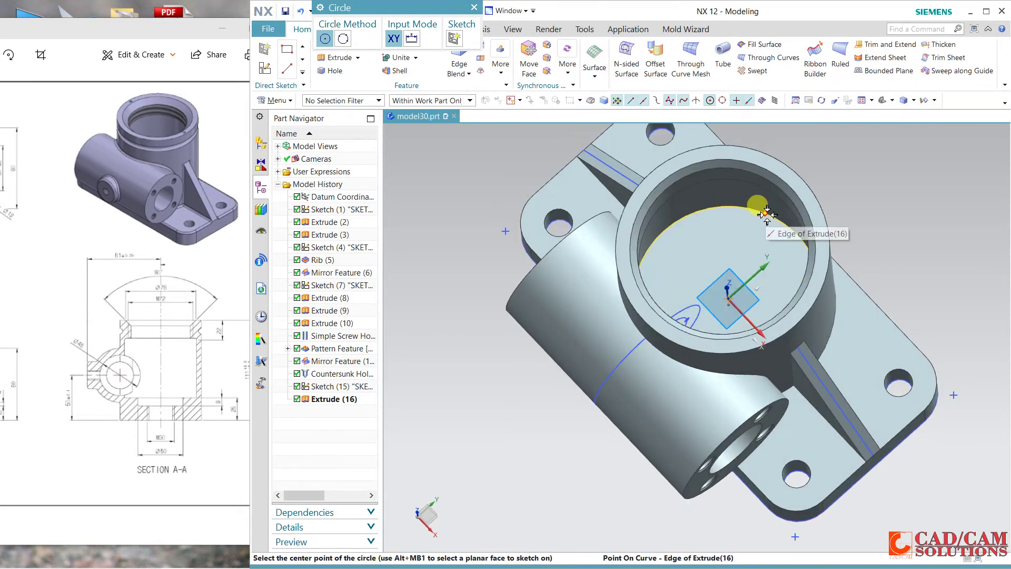
pyautogui.click(767, 215)
pyautogui.click(733, 235)
pyautogui.press('Escape')
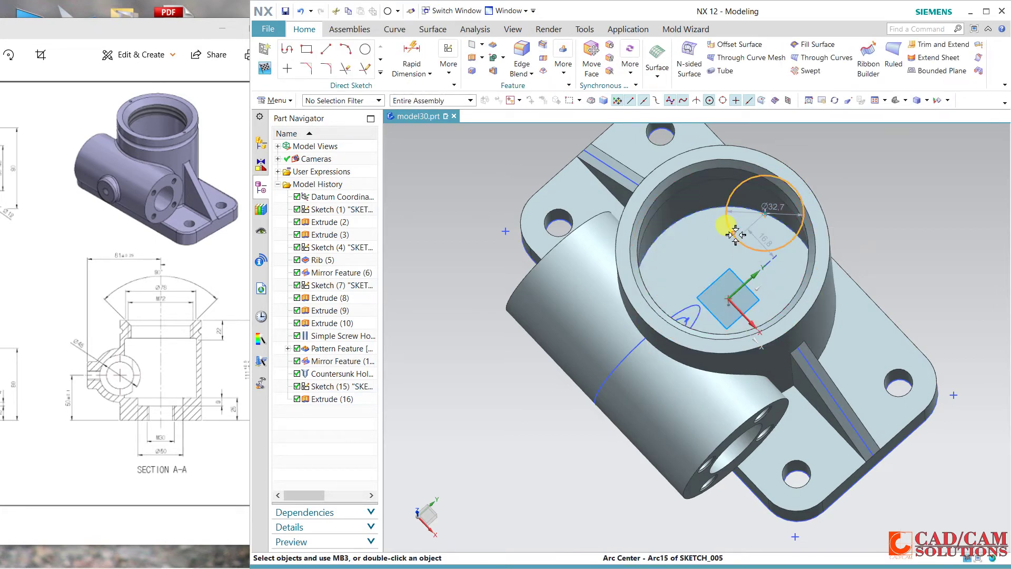
pyautogui.click(732, 235)
pyautogui.click(717, 236)
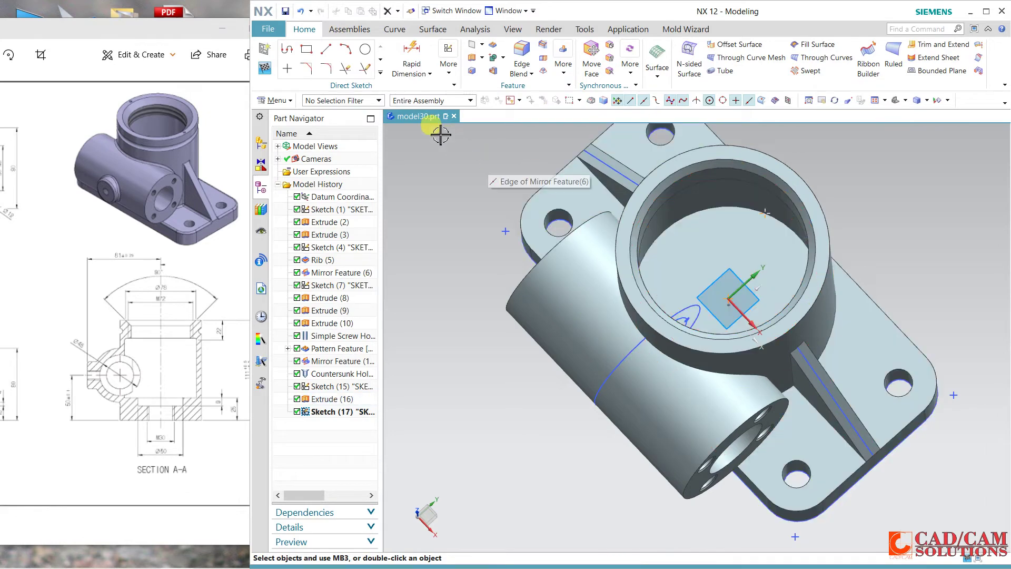
# Step: Sketch a Ø50 circle centred on the sketch origin
pyautogui.click(365, 51)
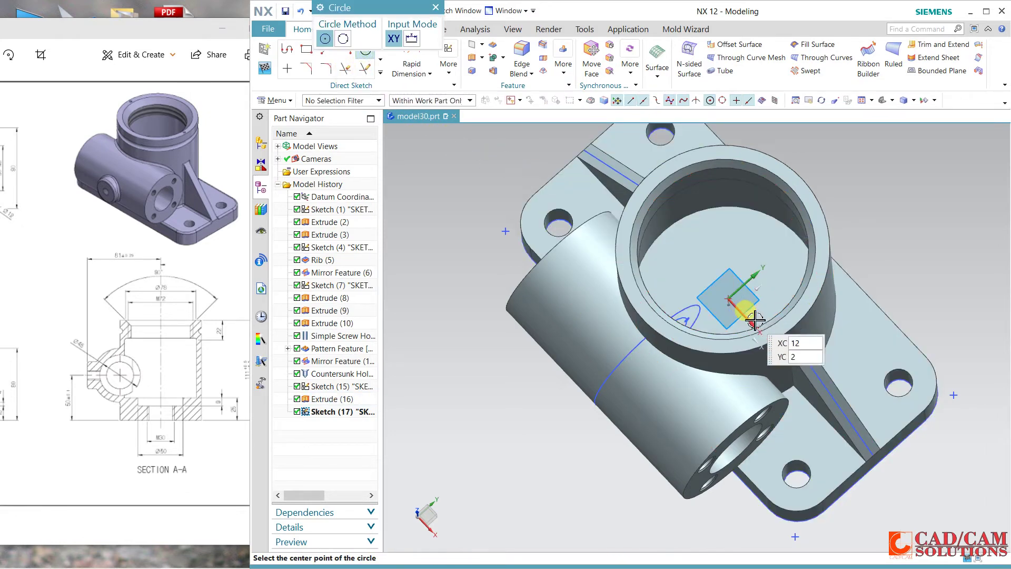
pyautogui.click(729, 300)
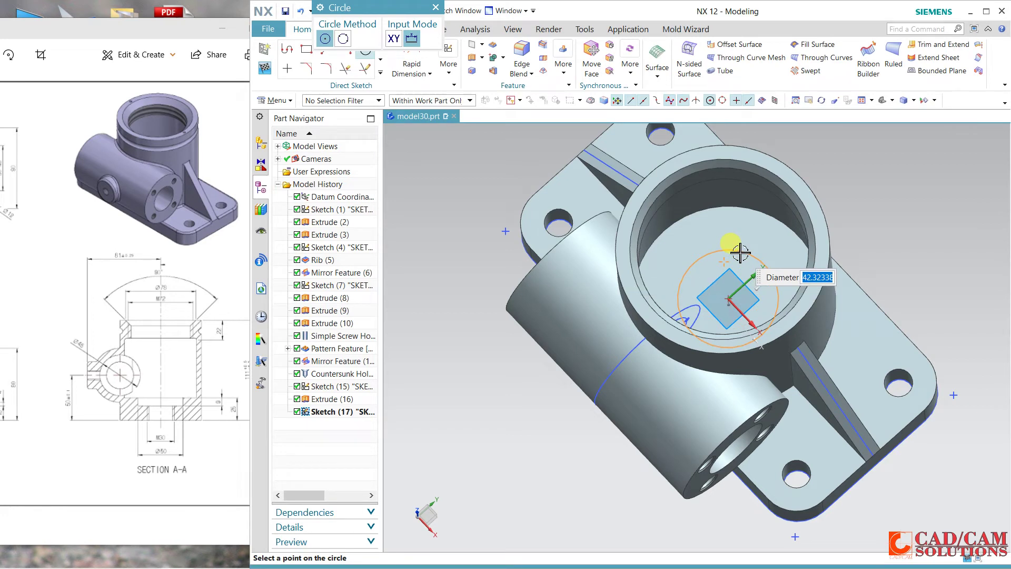
pyautogui.write('50')
pyautogui.press('Return')
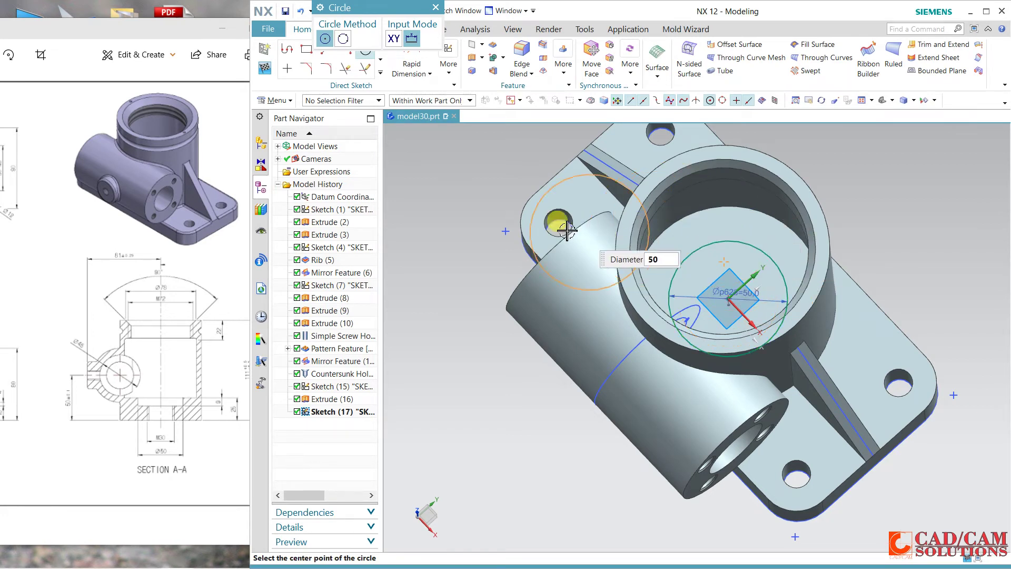
pyautogui.press('Escape')
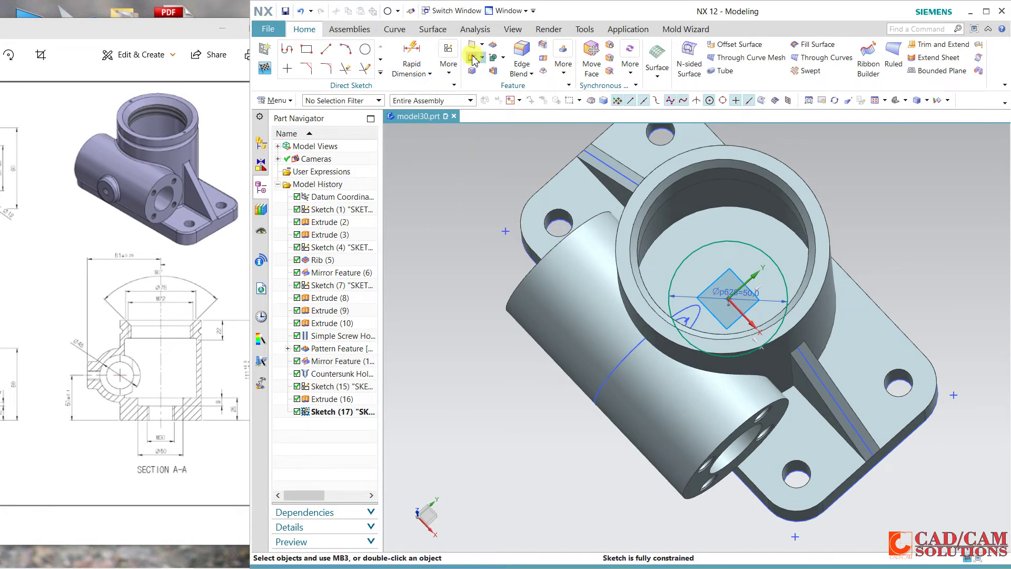
# Step: Extrude the Ø50 circle downward 9 mm with Subtract to create the stepped bore
pyautogui.press('x')
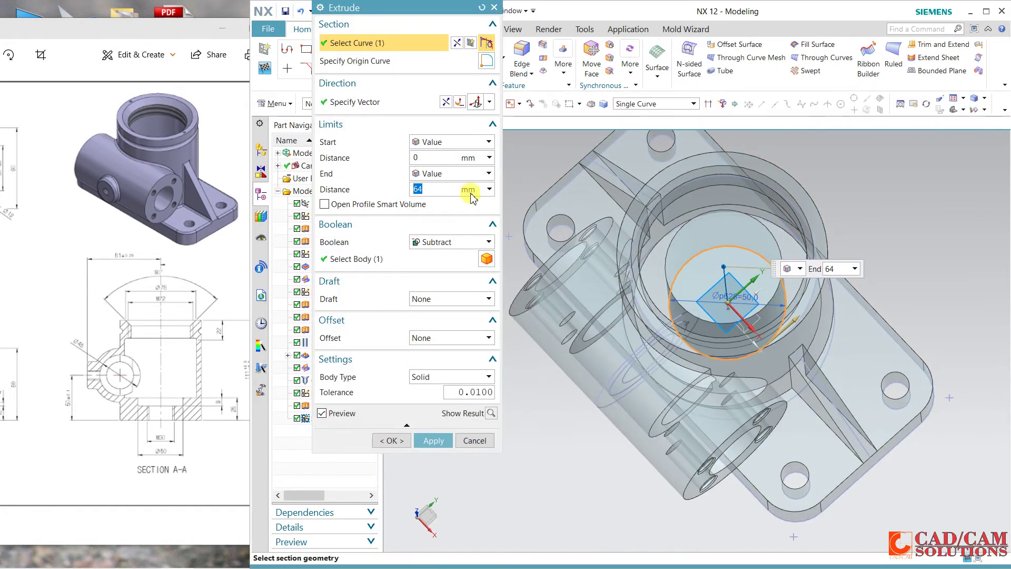
pyautogui.click(446, 104)
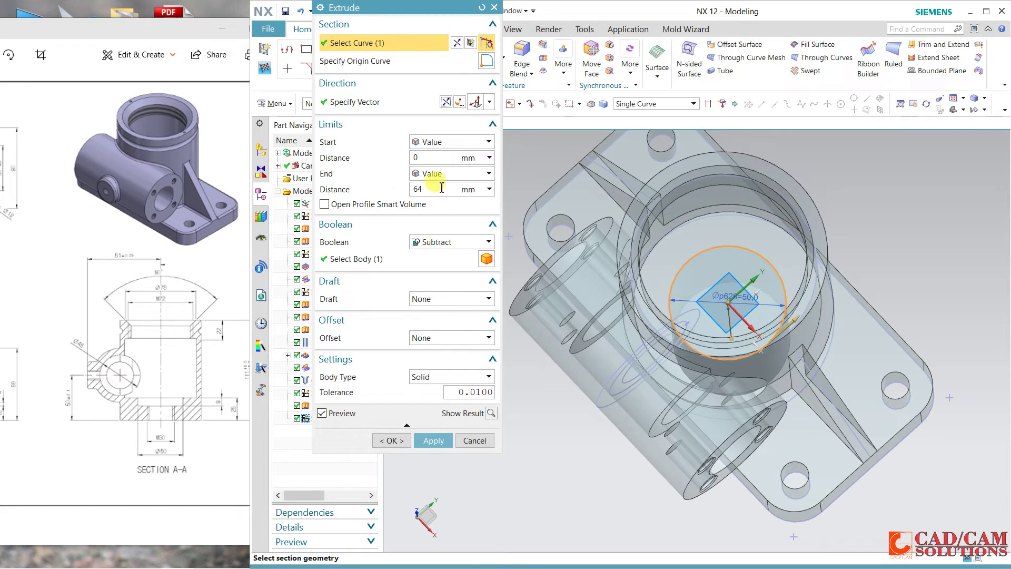
pyautogui.doubleClick(435, 192)
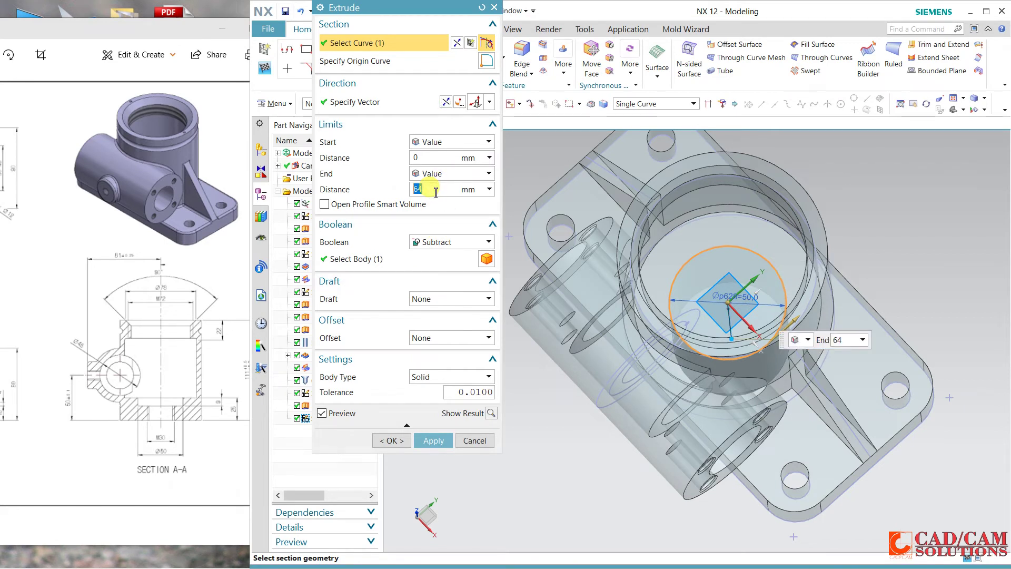
pyautogui.write('9')
pyautogui.doubleClick(436, 192)
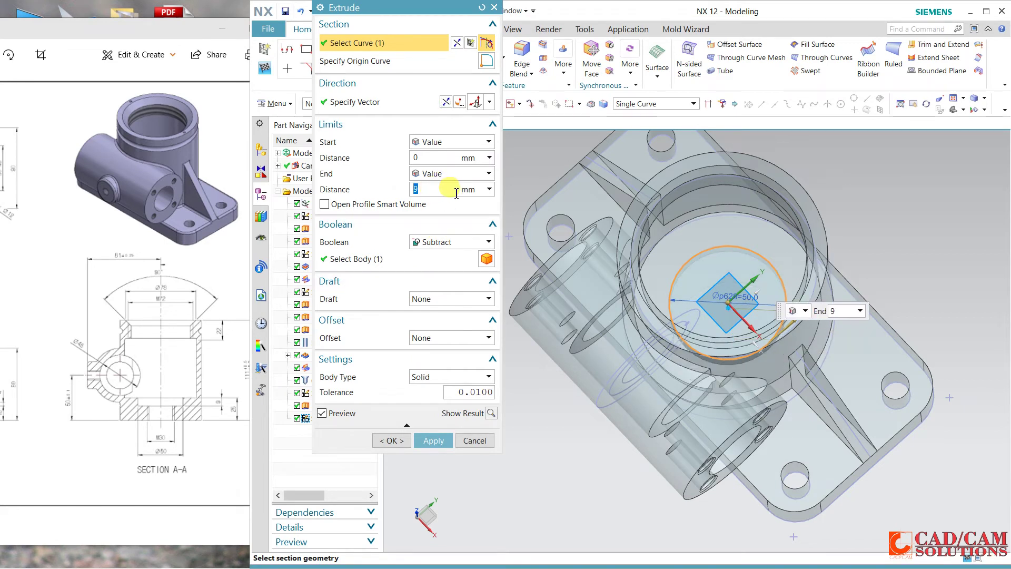
pyautogui.moveTo(622, 289); pyautogui.dragTo(637, 262, button='middle')
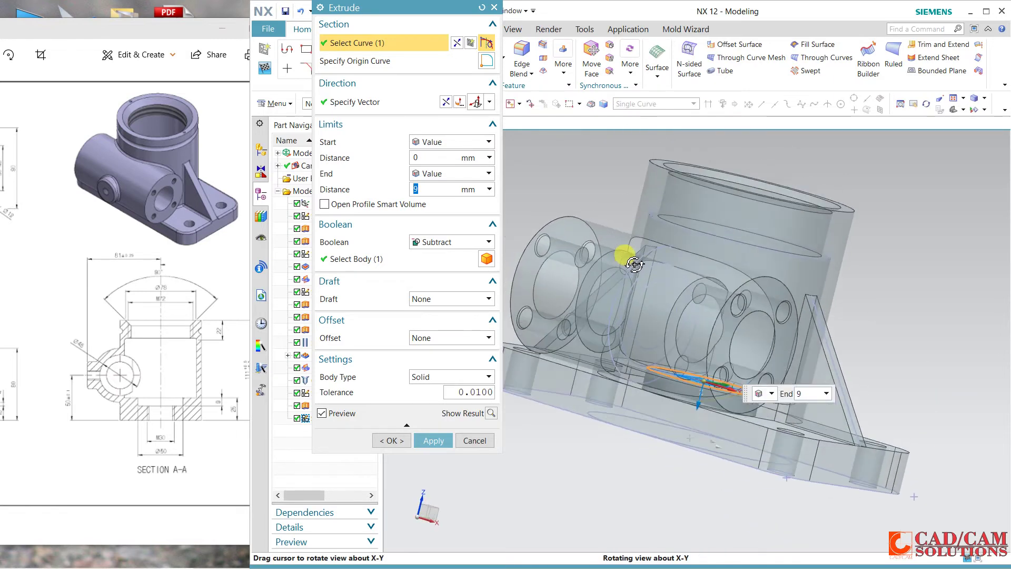
pyautogui.click(393, 440)
pyautogui.moveTo(498, 439); pyautogui.dragTo(474, 472, button='middle')
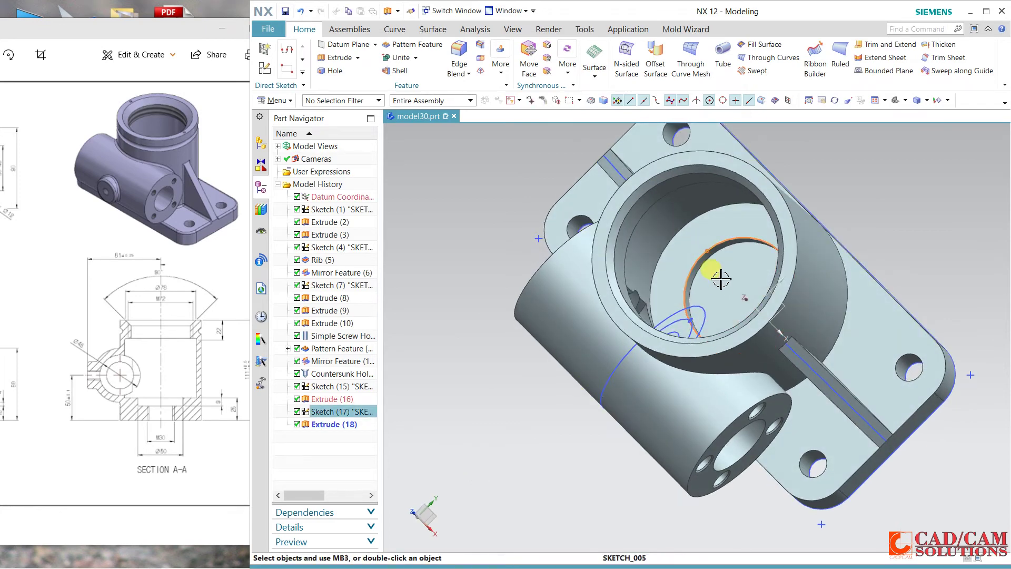
# Step: Tilt the view into the bore and place the hole at the bore bottom's centre
pyautogui.moveTo(721, 276)
pyautogui.mouseDown(button='middle')
pyautogui.moveTo(724, 321)
pyautogui.moveTo(722, 280)
pyautogui.mouseUp(button='middle')
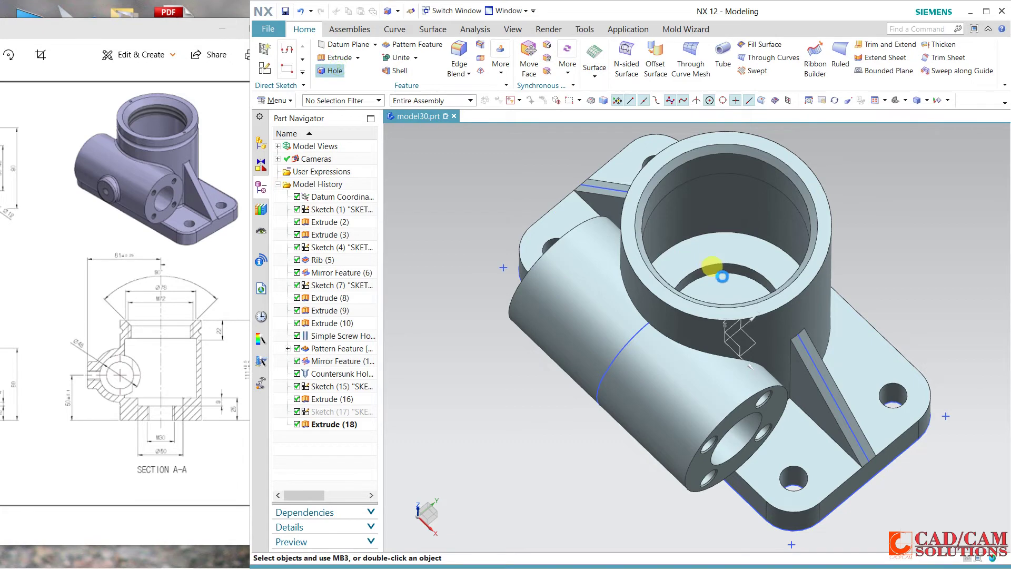
pyautogui.scroll(3, 716, 277)
pyautogui.scroll(3, 721, 295)
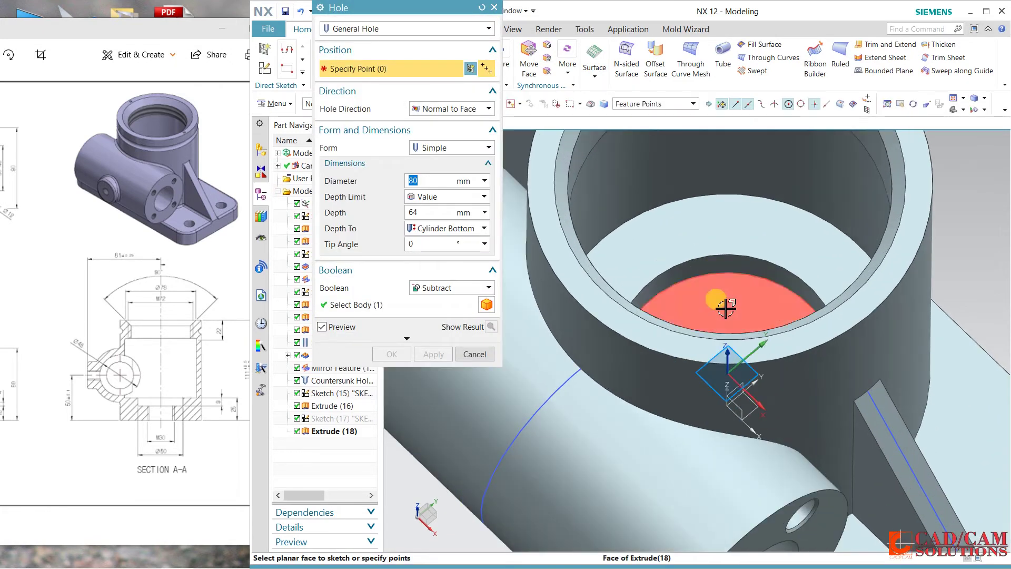
pyautogui.moveTo(726, 308)
pyautogui.mouseDown(button='middle')
pyautogui.moveTo(704, 316)
pyautogui.moveTo(736, 266)
pyautogui.mouseUp(button='middle')
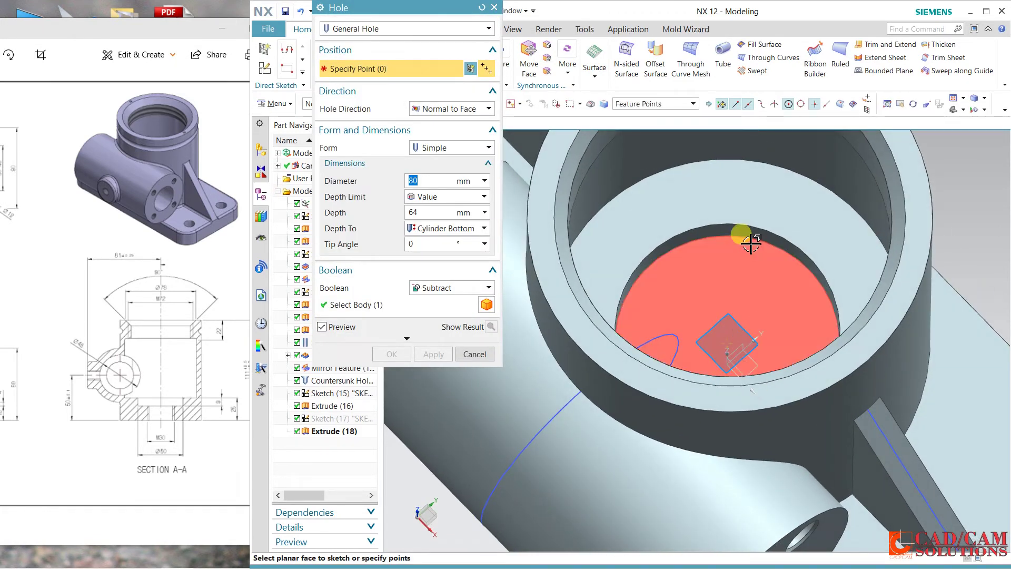
pyautogui.click(747, 227)
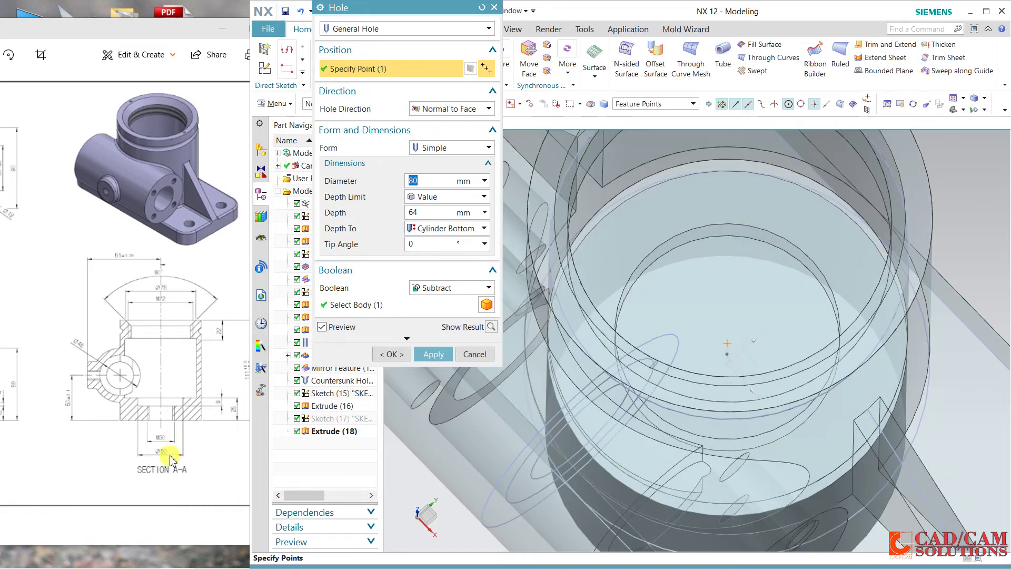
# Step: Make it a Threaded Hole of size M30 x 3.5 and create it
pyautogui.click(393, 29)
pyautogui.click(368, 67)
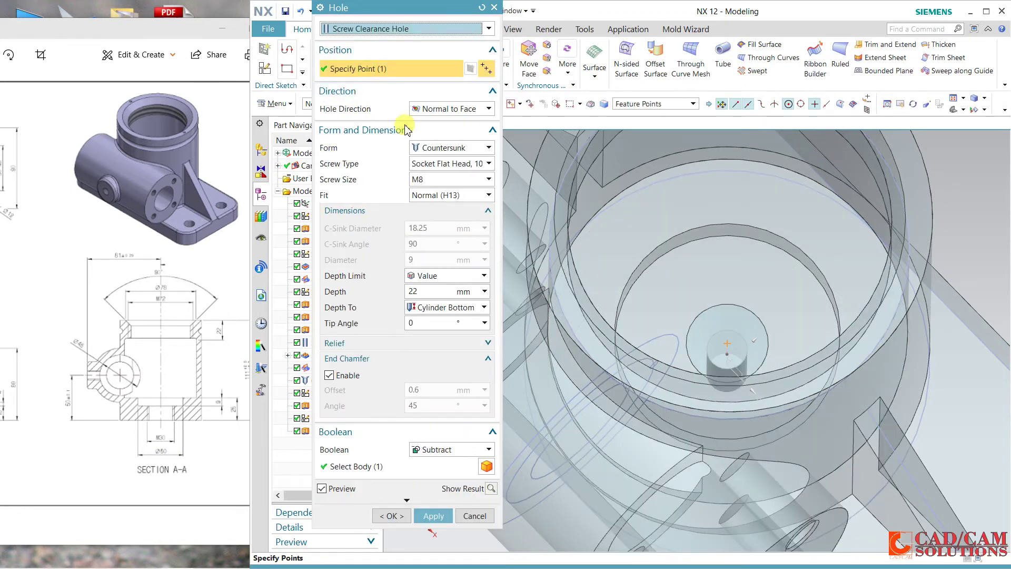
pyautogui.click(451, 180)
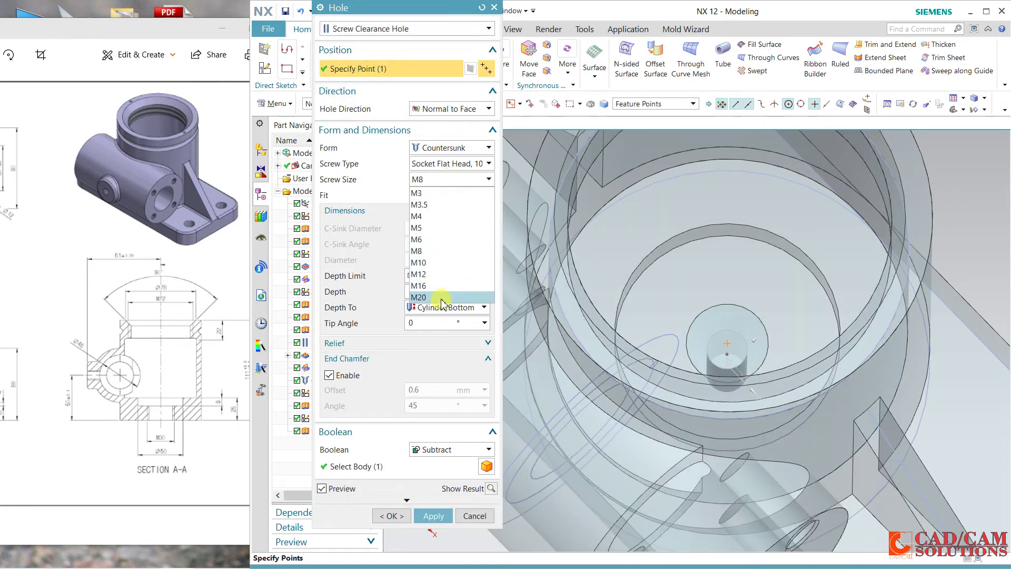
pyautogui.click(379, 33)
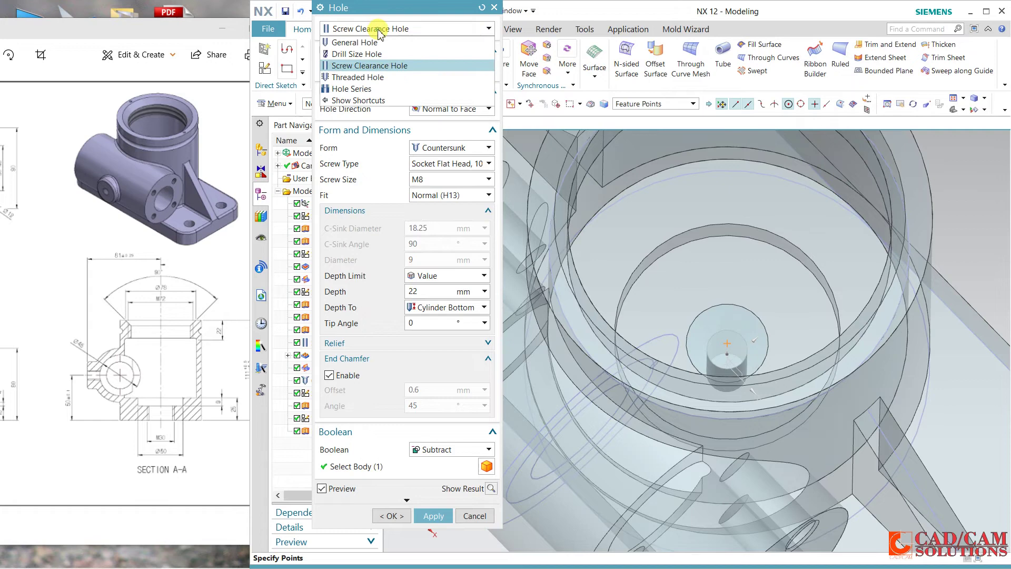
pyautogui.click(369, 77)
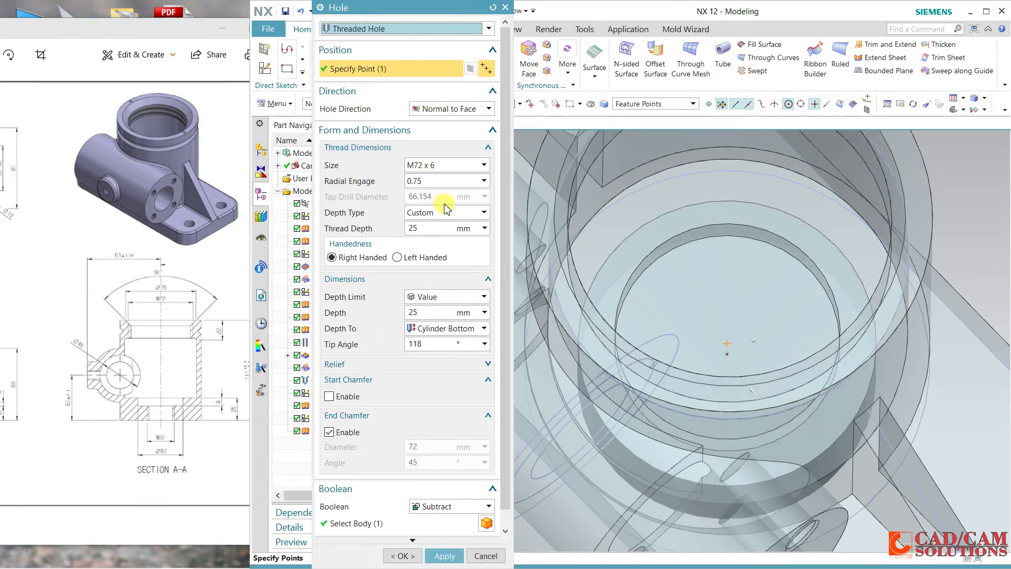
pyautogui.click(451, 170)
pyautogui.scroll(-5, 453, 227)
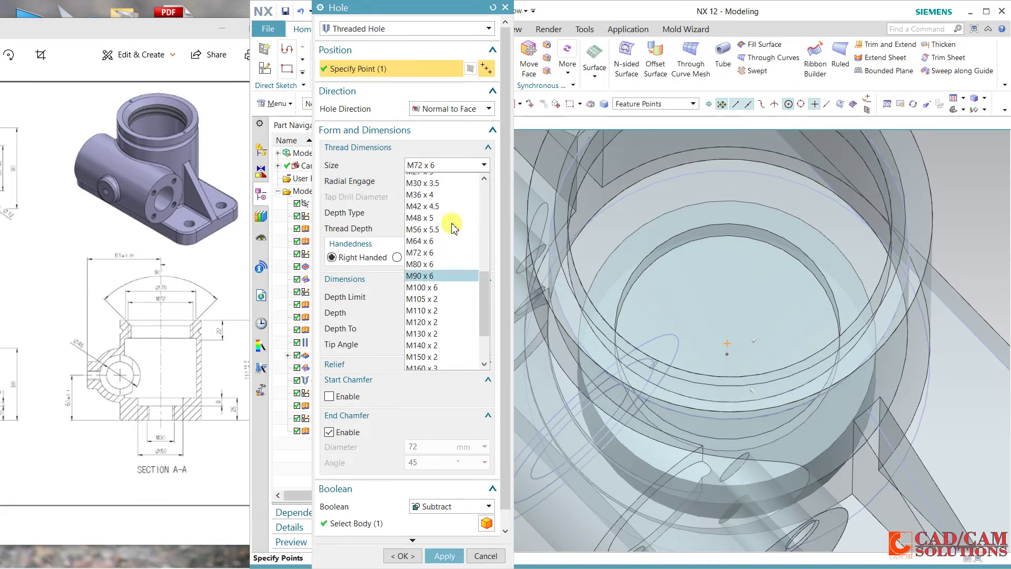
pyautogui.click(433, 239)
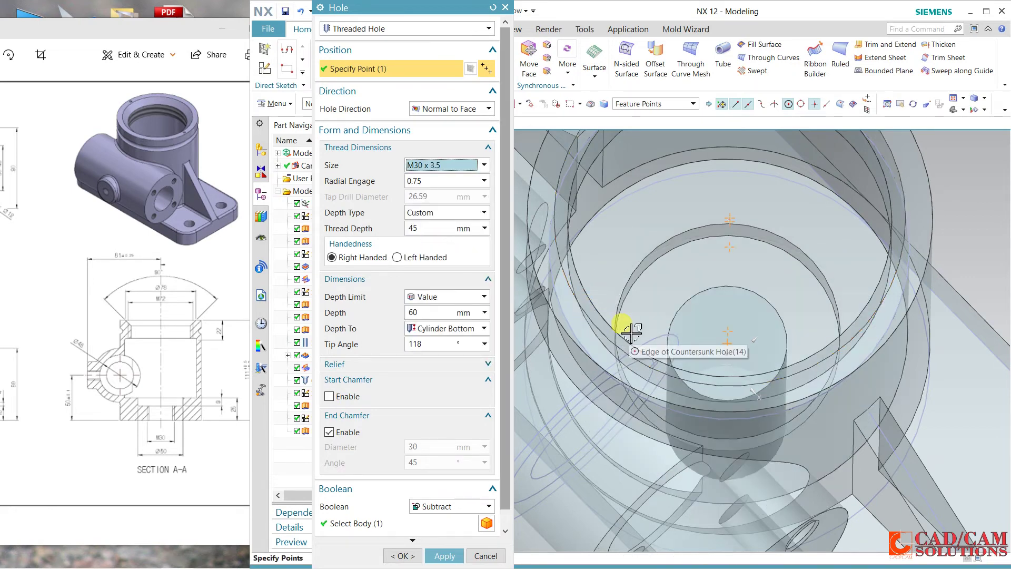
pyautogui.click(402, 555)
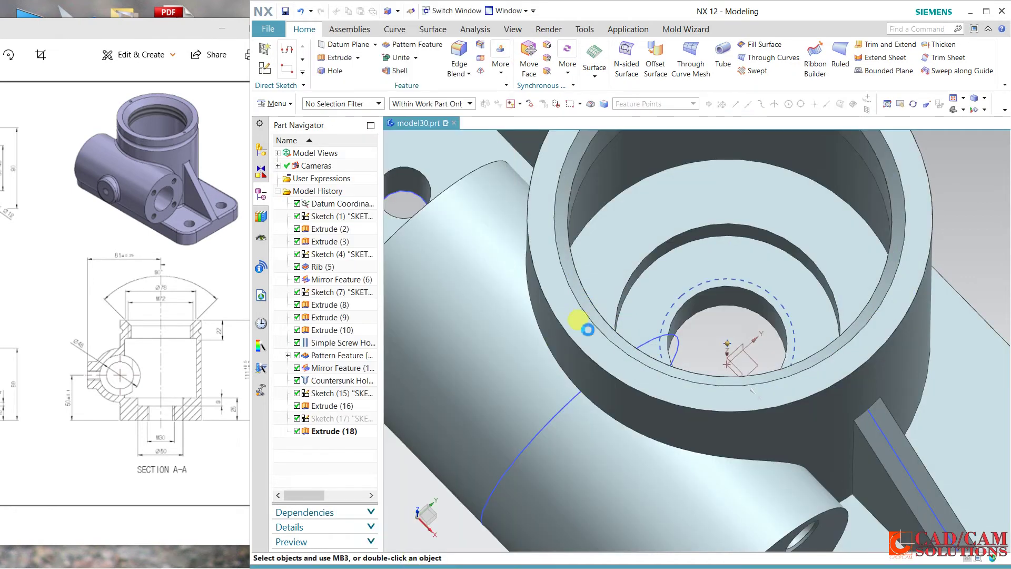
# Step: Start a new sketch on the XZ datum plane
pyautogui.scroll(5, 603, 309)
pyautogui.moveTo(598, 316)
pyautogui.mouseDown(button='middle')
pyautogui.moveTo(613, 260)
pyautogui.moveTo(610, 343)
pyautogui.moveTo(605, 318)
pyautogui.moveTo(505, 172)
pyautogui.mouseUp(button='middle')
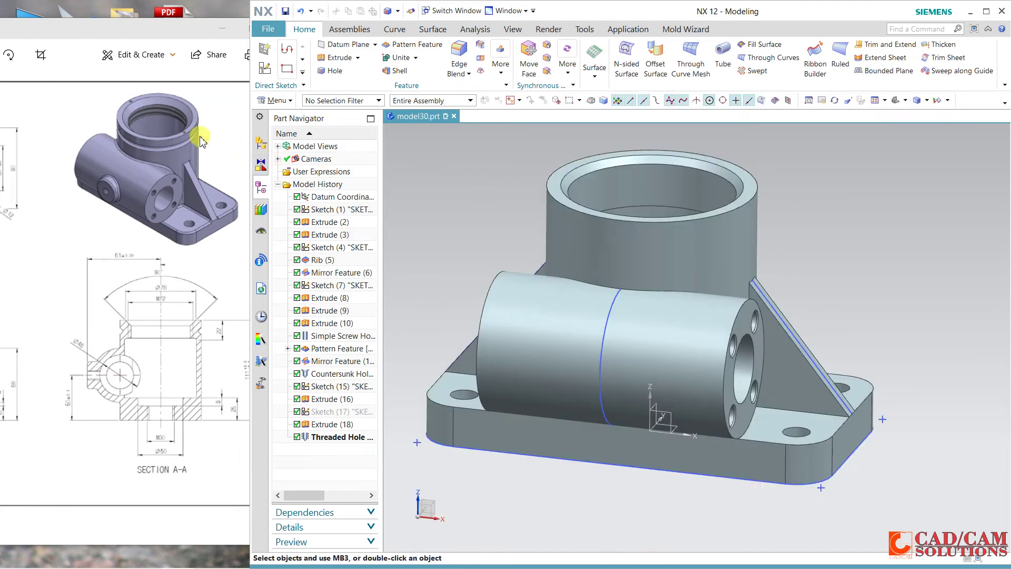
pyautogui.click(265, 67)
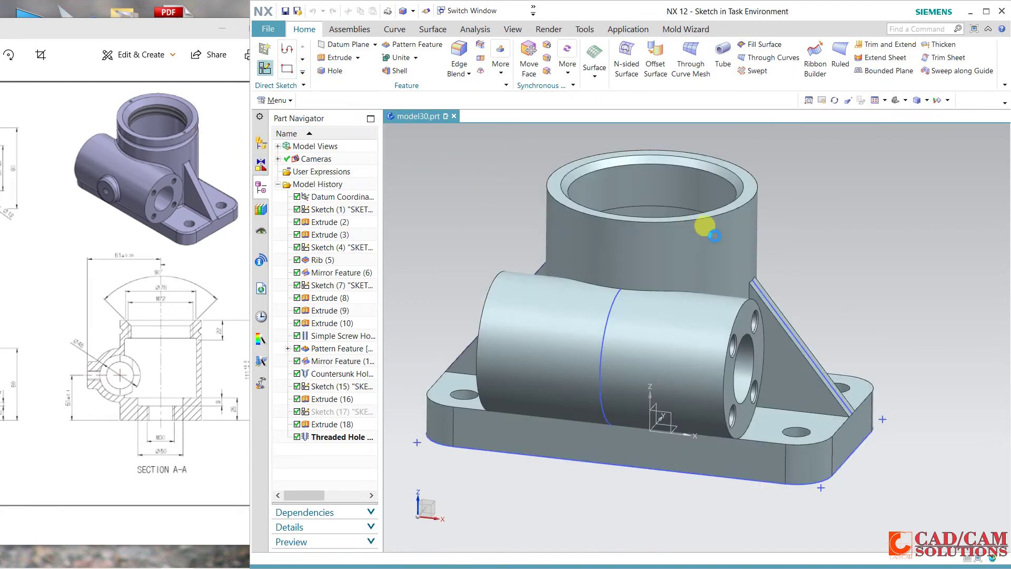
pyautogui.click(674, 416)
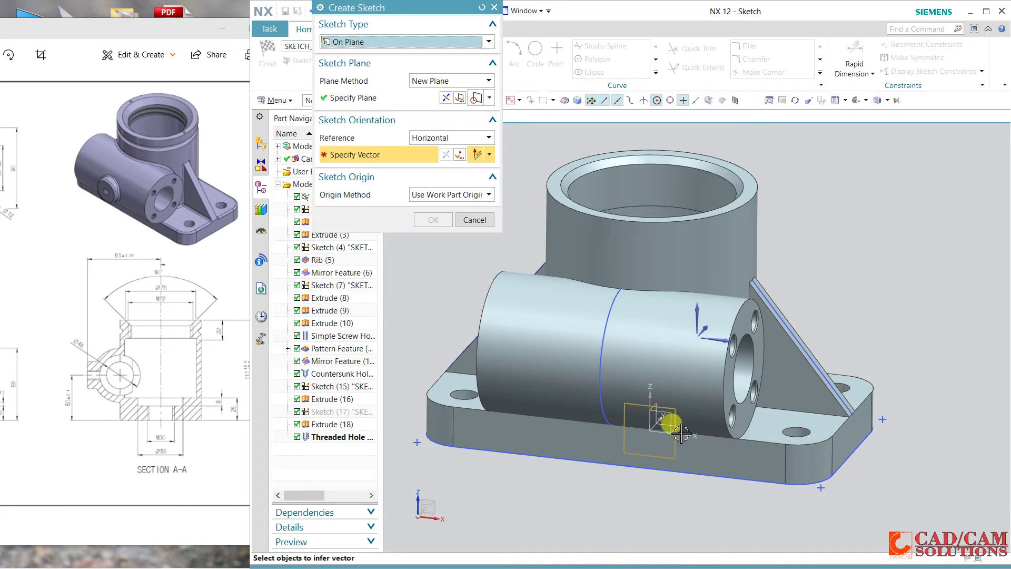
pyautogui.middleClick(806, 262)
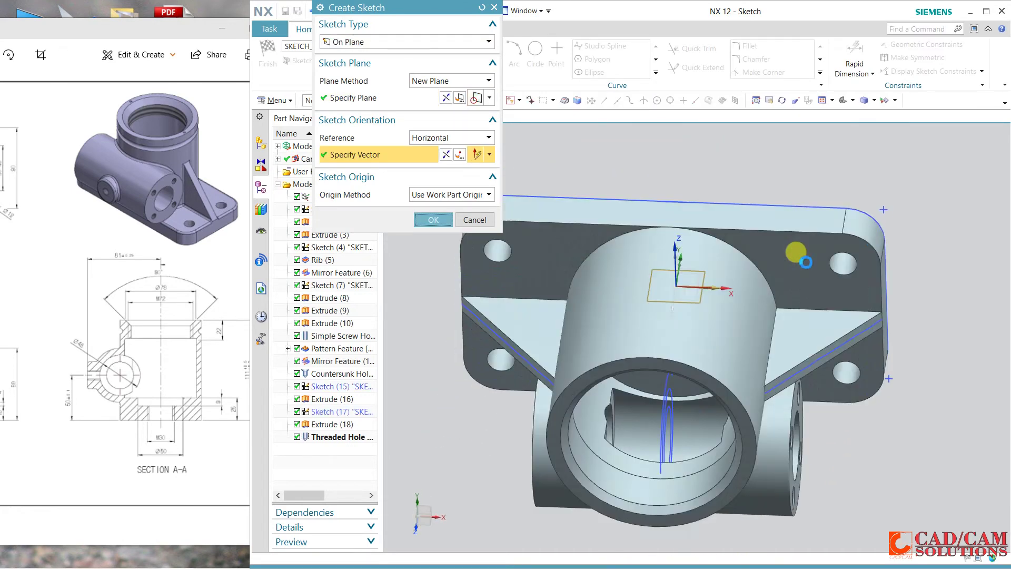
# Step: Draw a circle of diameter 5 on the side face
pyautogui.scroll(-4, 798, 414)
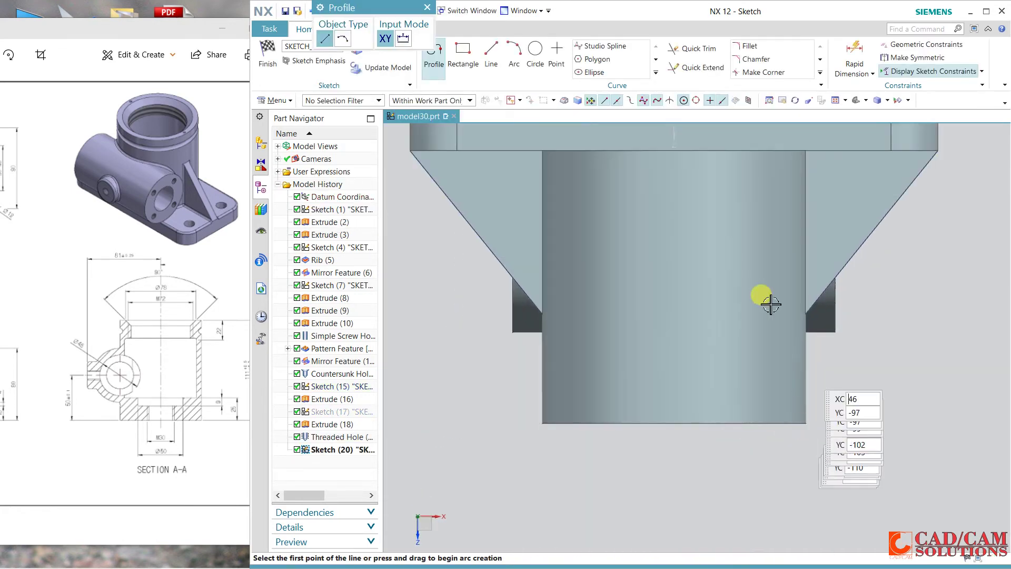
pyautogui.click(535, 50)
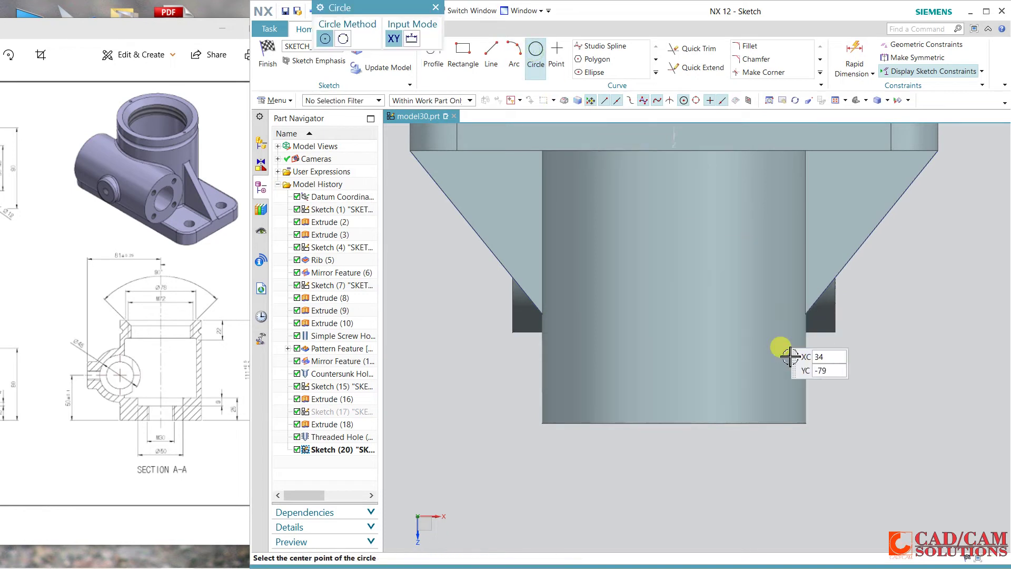
pyautogui.click(806, 380)
pyautogui.write('5')
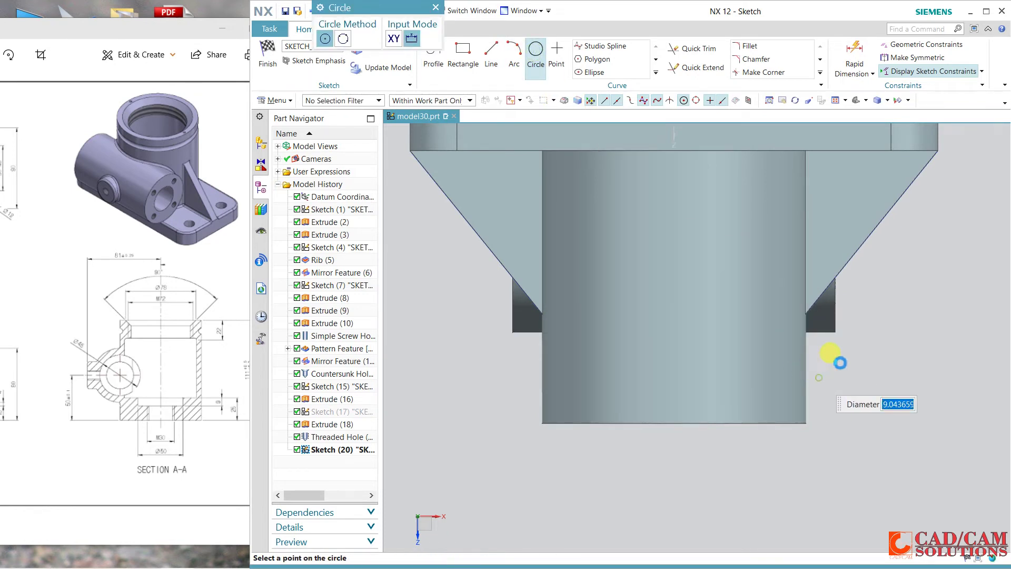
pyautogui.press('Return')
pyautogui.press('Escape')
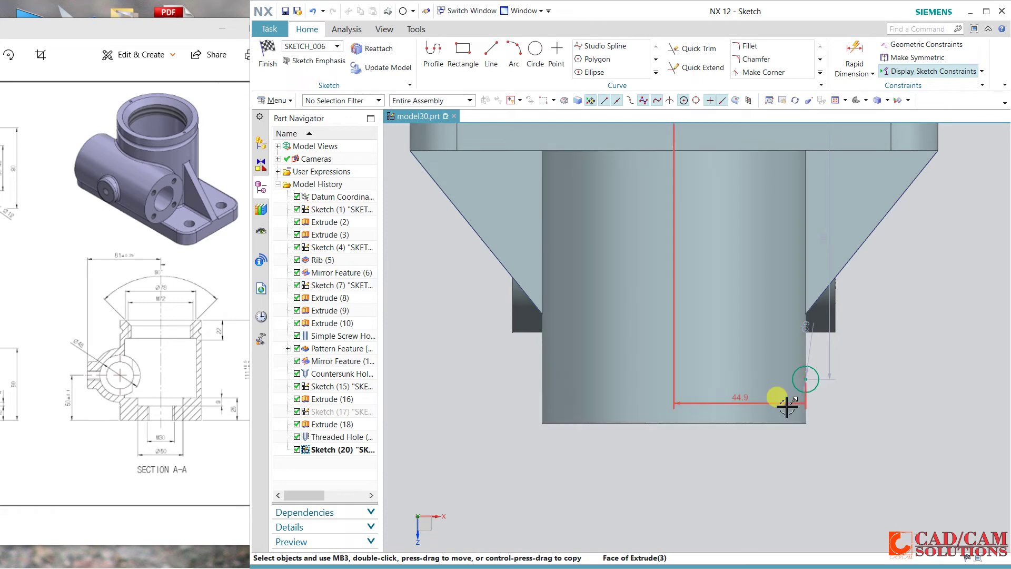
# Step: Set the circle's horizontal distance from the boss axis to 45 mm
pyautogui.click(786, 404)
pyautogui.doubleClick(786, 404)
pyautogui.write('45')
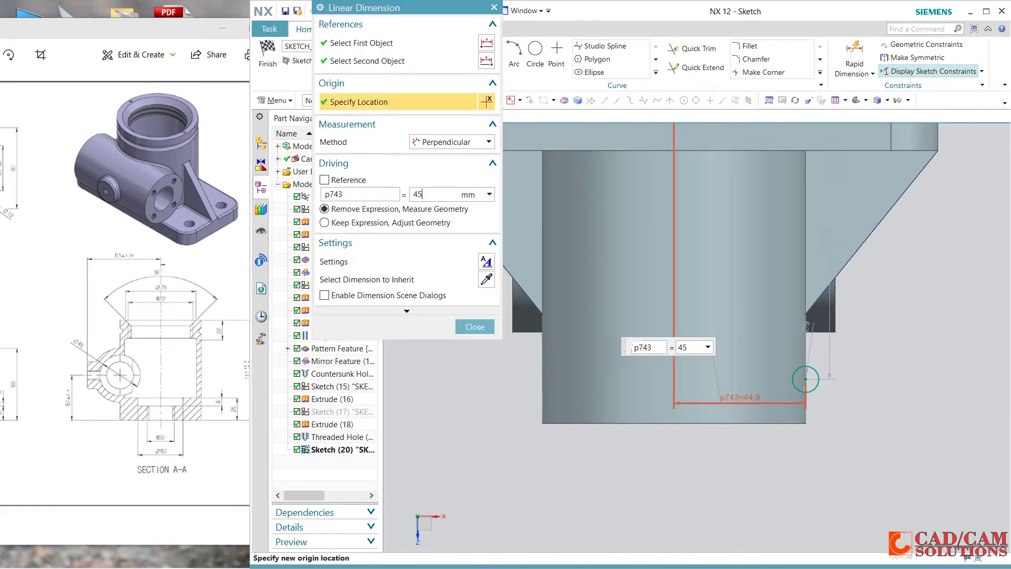
pyautogui.press('Return')
pyautogui.click(77, 181)
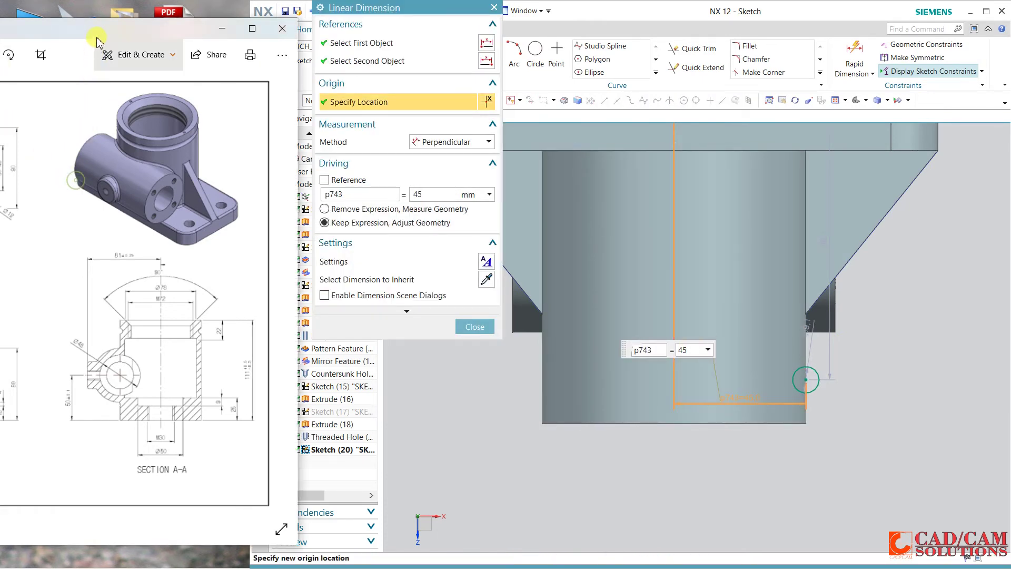
pyautogui.doubleClick(98, 29)
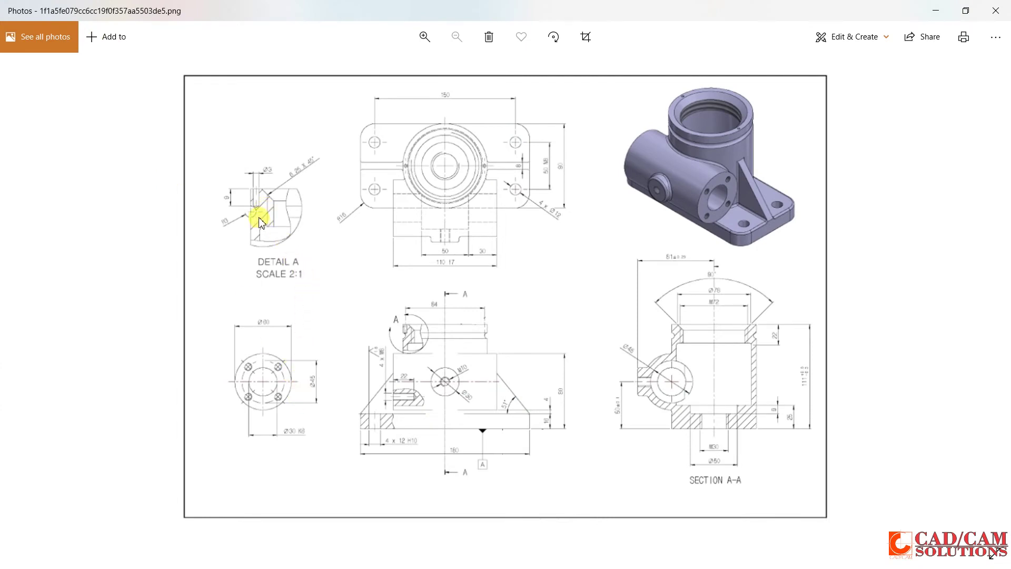
pyautogui.keyDown('ctrl'); pyautogui.scroll(1, 259, 221); pyautogui.keyUp('ctrl')
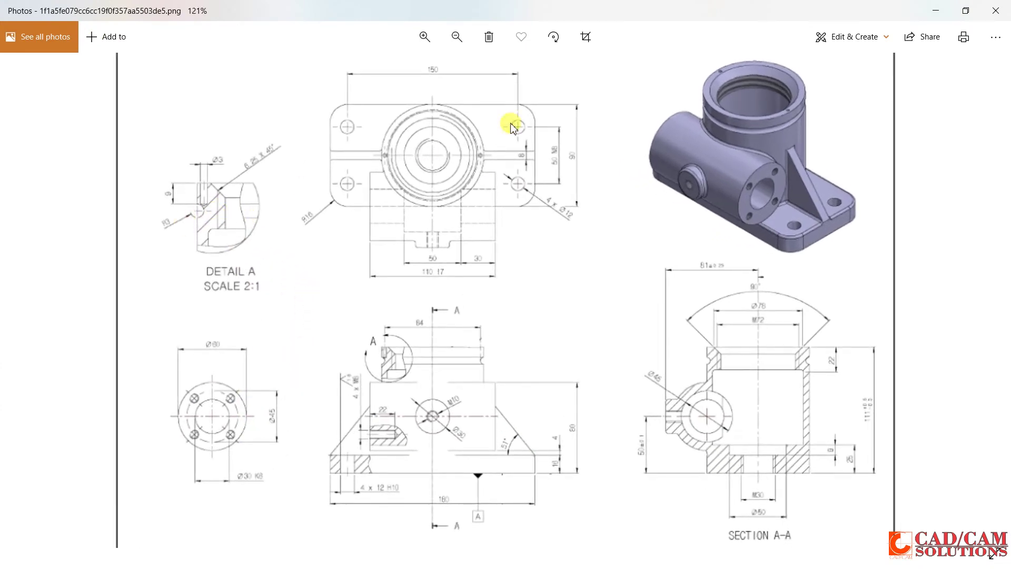
pyautogui.click(965, 11)
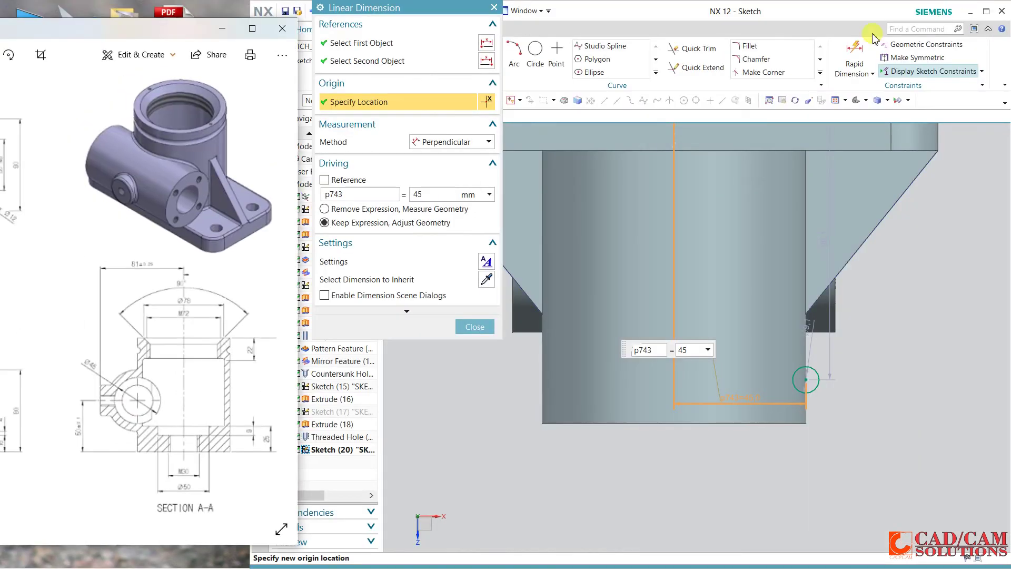
# Step: Set the sketched circle's diameter to 6 mm, then maximize the reference drawing window
pyautogui.middleClick(849, 417)
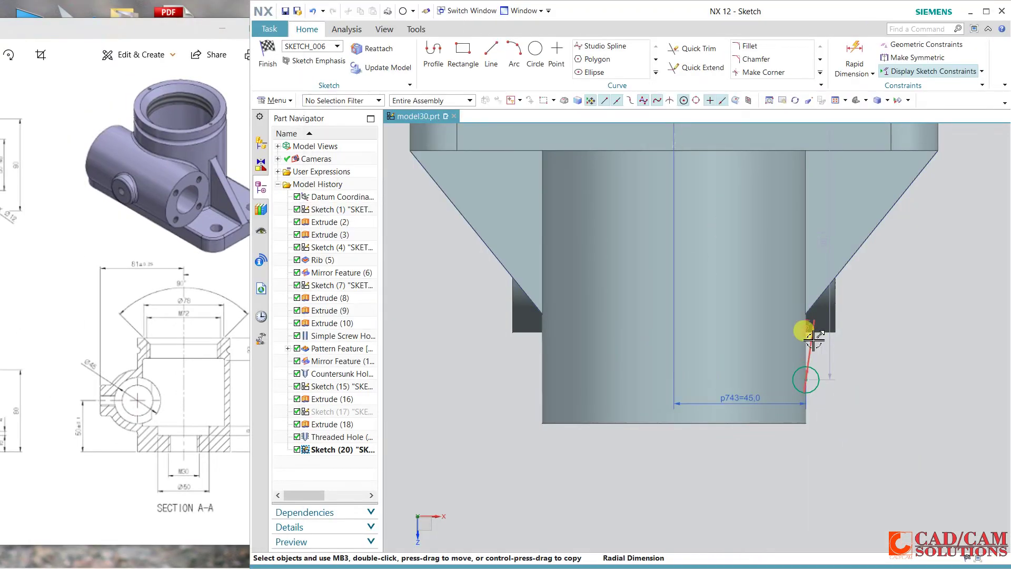
pyautogui.doubleClick(814, 341)
pyautogui.write('3')
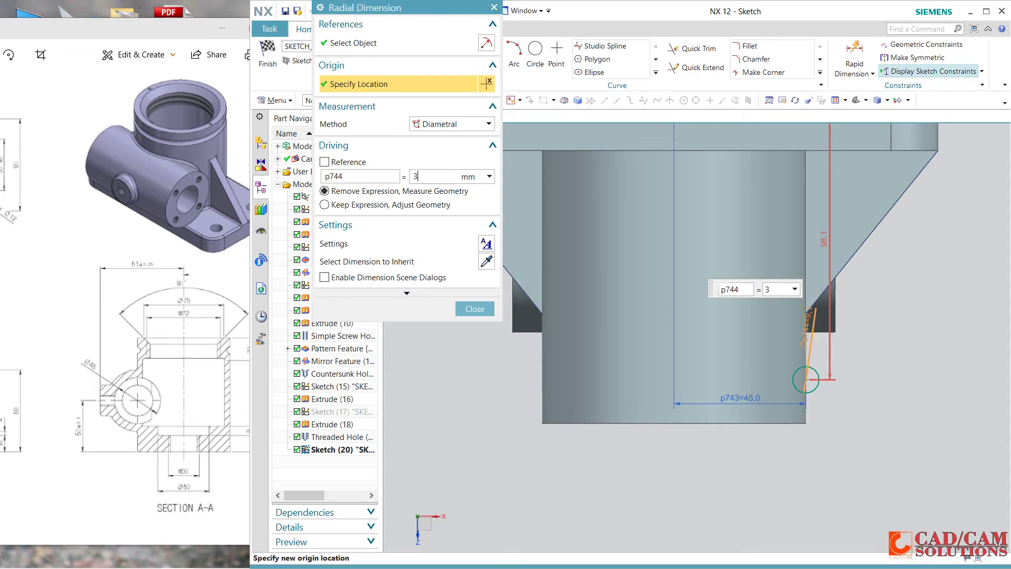
pyautogui.press('Return')
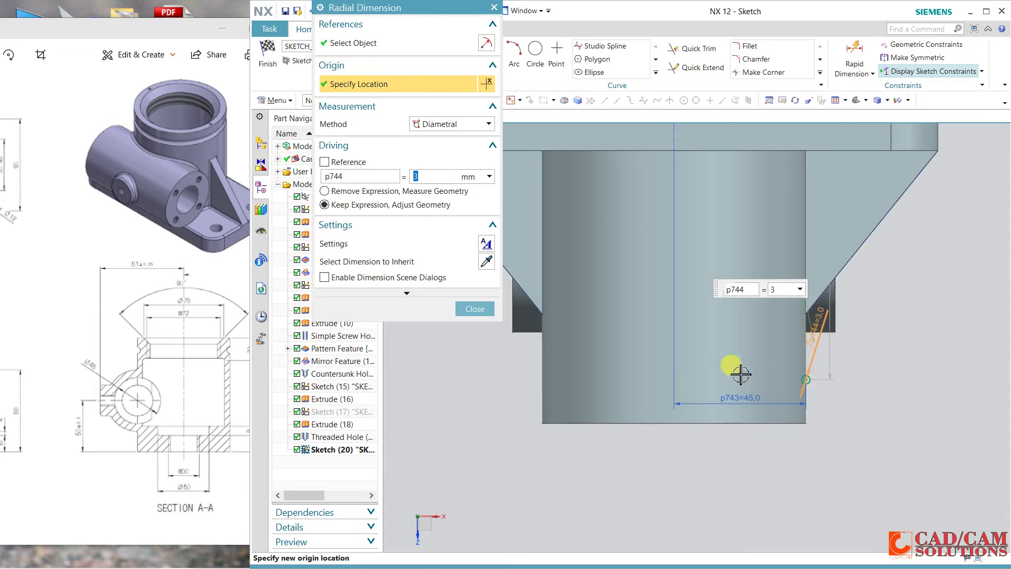
pyautogui.write('6')
pyautogui.press('Return')
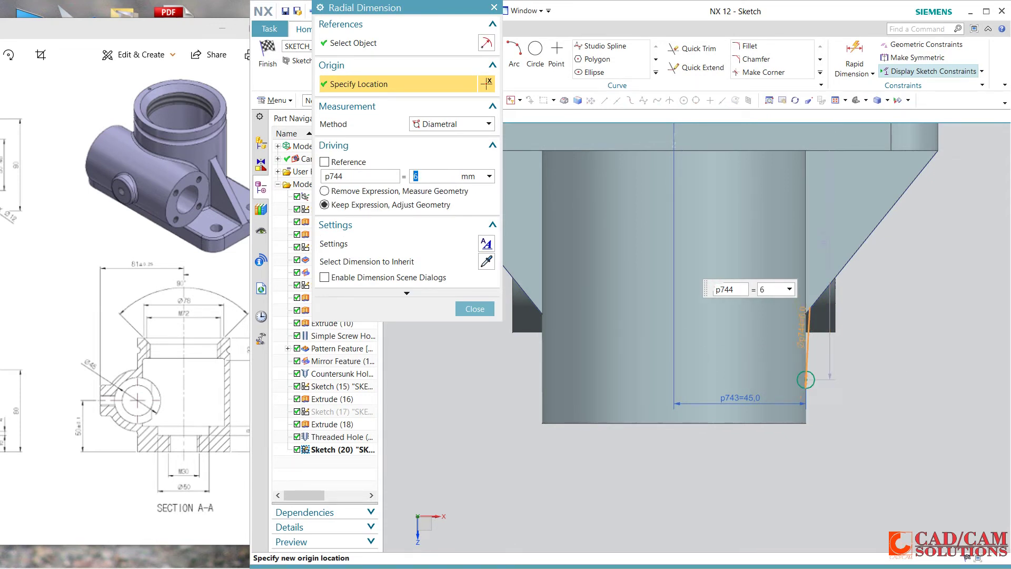
pyautogui.doubleClick(116, 29)
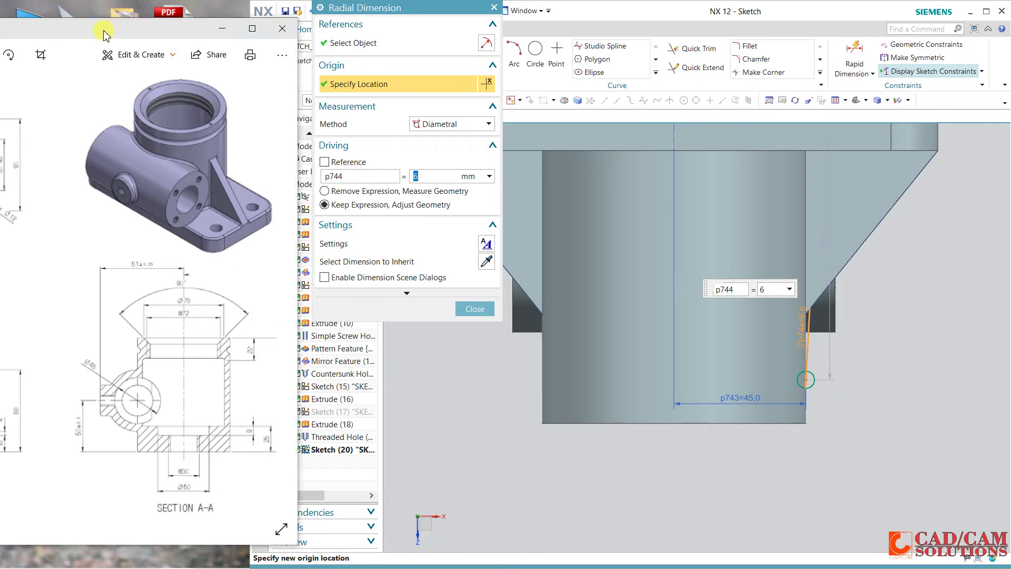
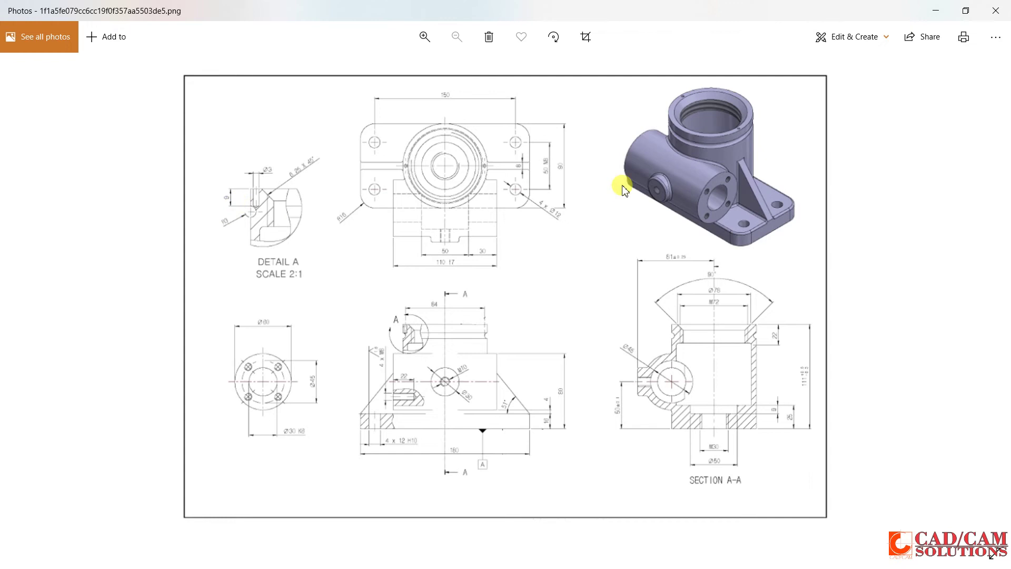
# Step: Confirm the 6 mm value, dimension the profile point 12 mm from the end edge, and finish the sketch
pyautogui.click(966, 11)
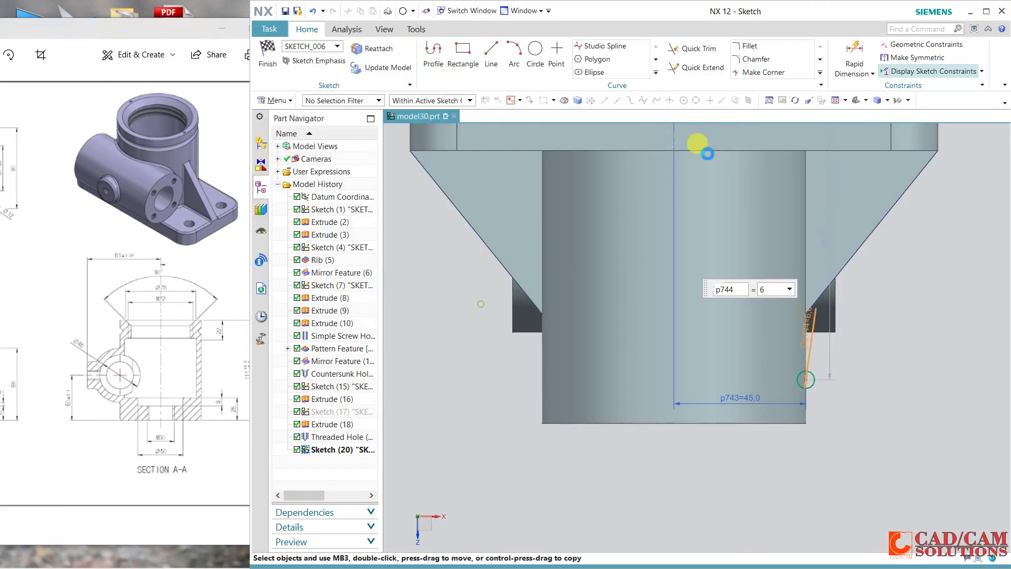
pyautogui.click(474, 308)
pyautogui.press('d')
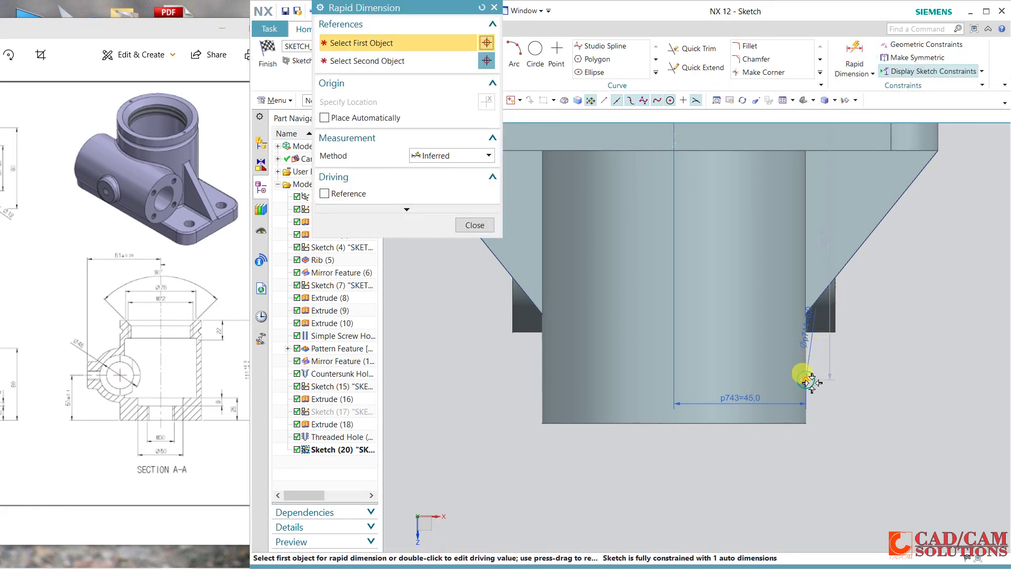
pyautogui.click(797, 419)
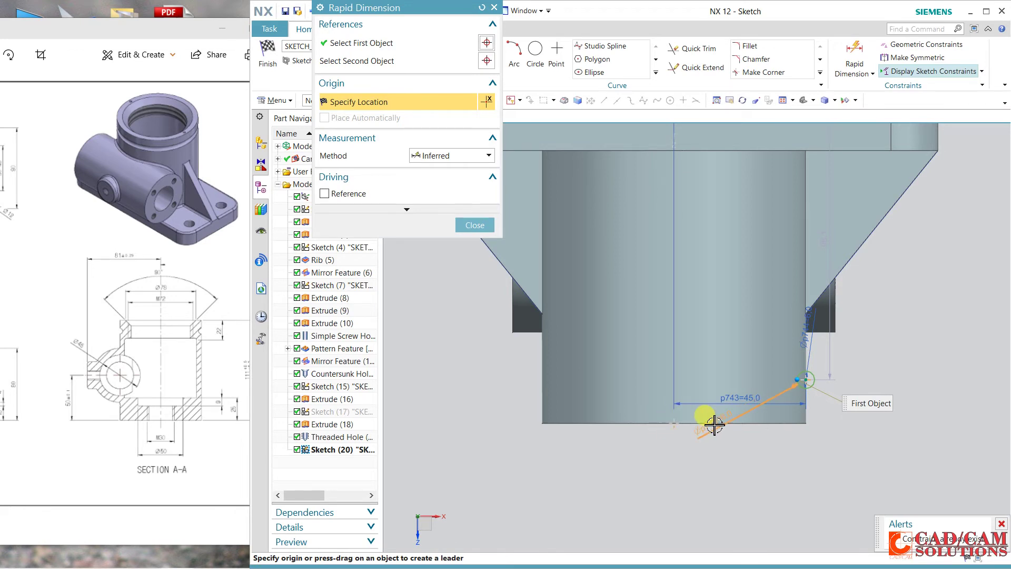
pyautogui.click(704, 404)
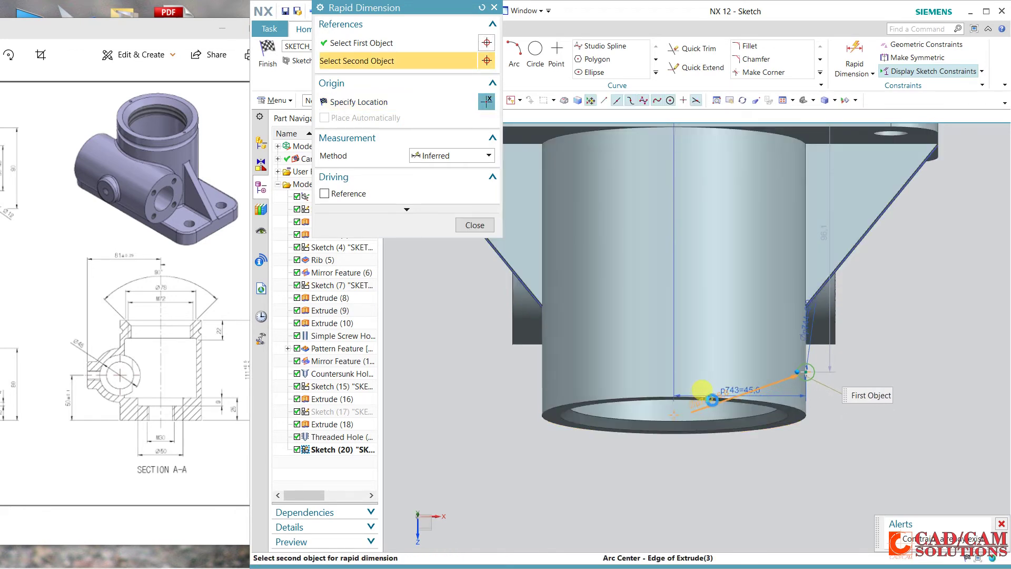
pyautogui.click(840, 403)
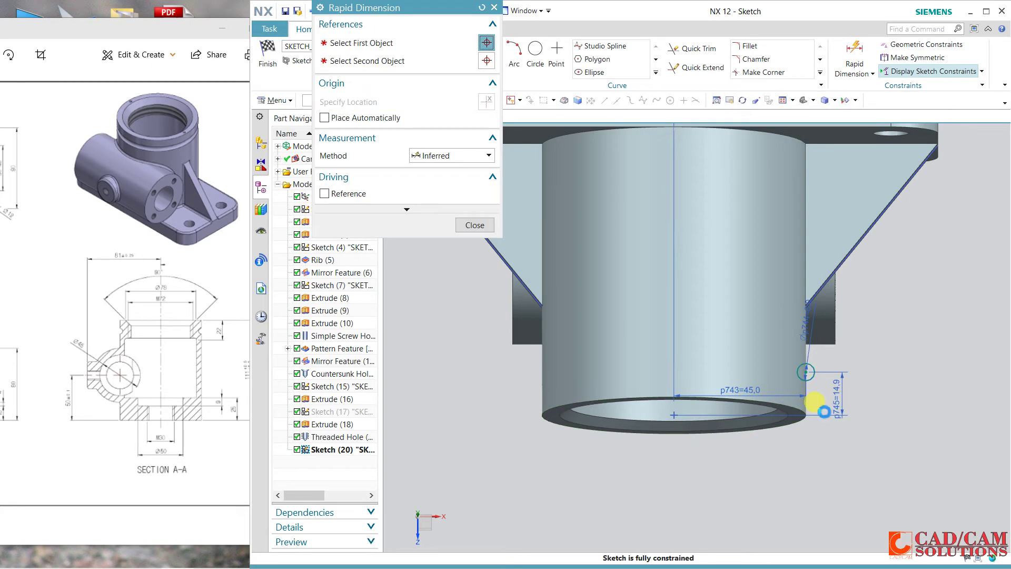
pyautogui.write('12')
pyautogui.click(816, 404)
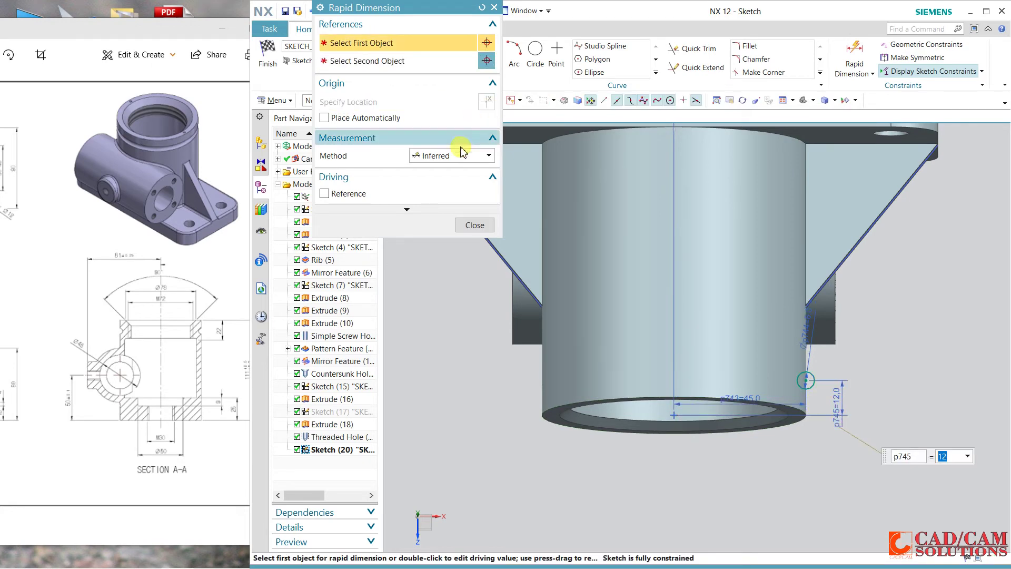
pyautogui.click(474, 225)
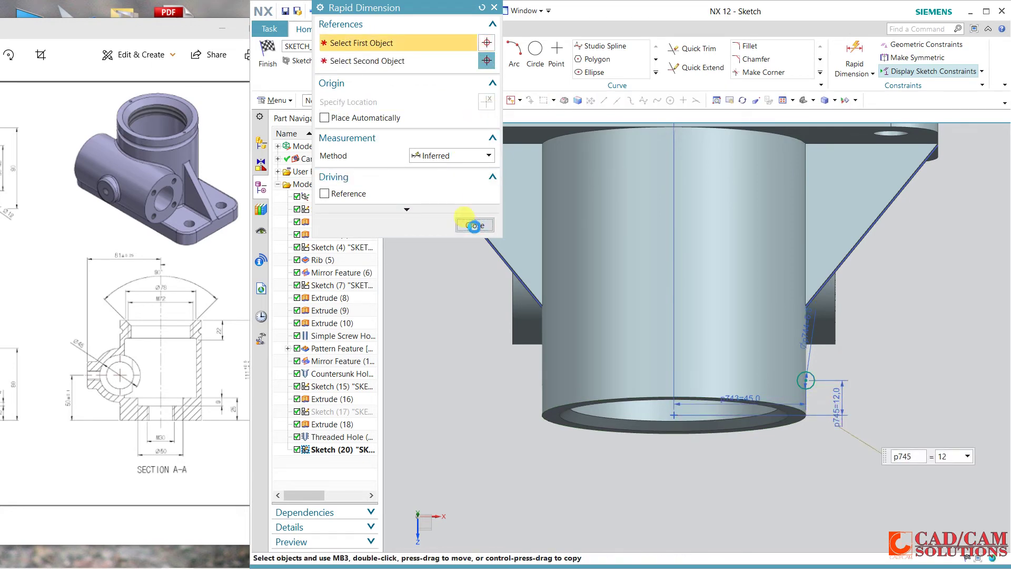
pyautogui.click(267, 53)
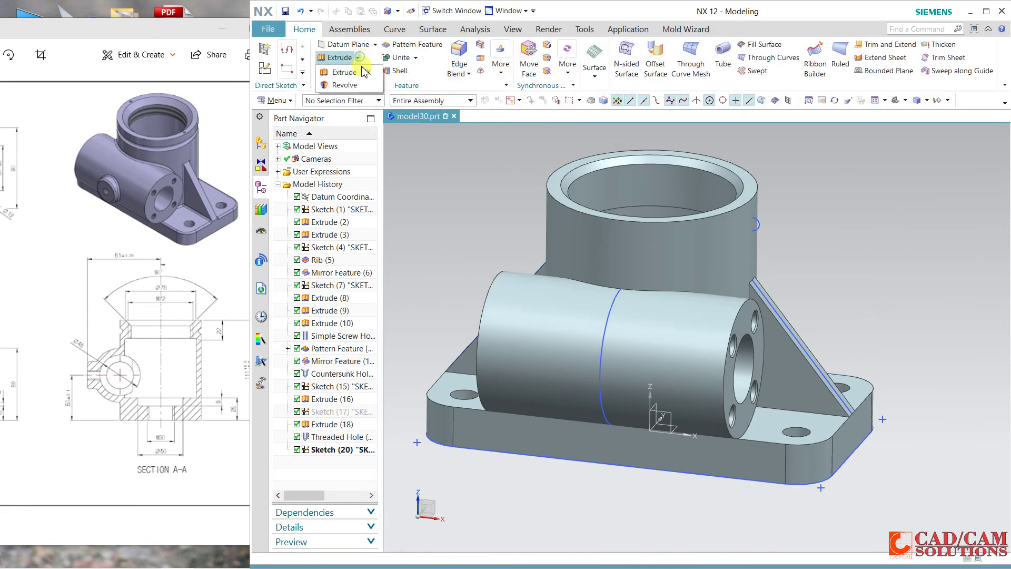
# Step: Revolve Sketch (20) a full 360° about the upper cylinder's axis
pyautogui.click(340, 57)
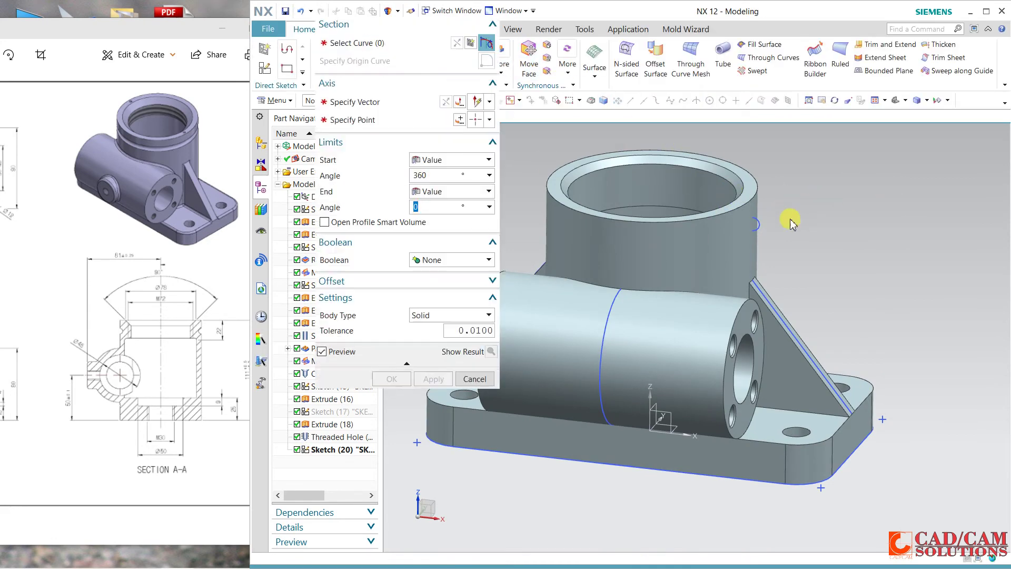
pyautogui.click(757, 227)
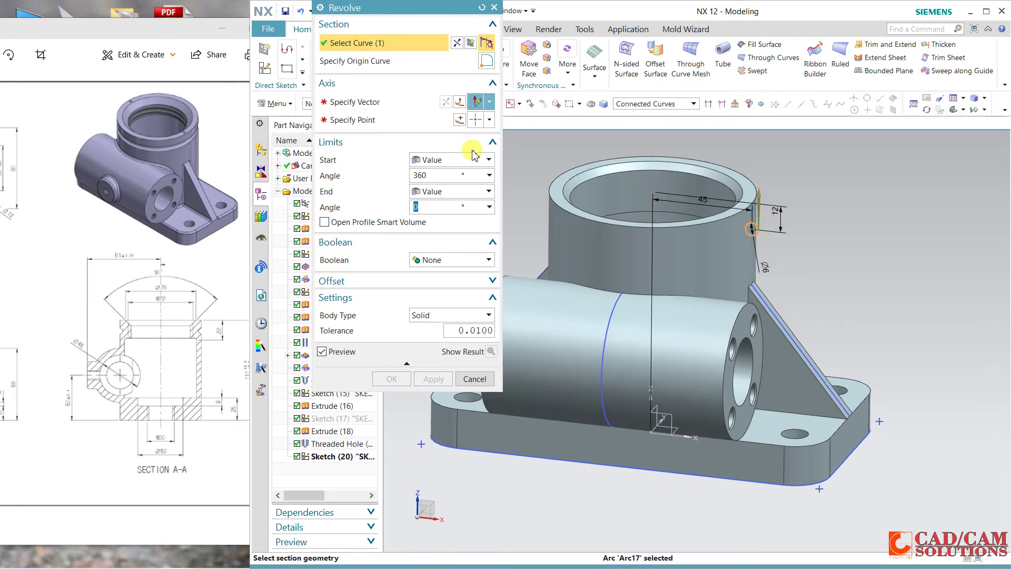
pyautogui.click(369, 101)
pyautogui.click(625, 269)
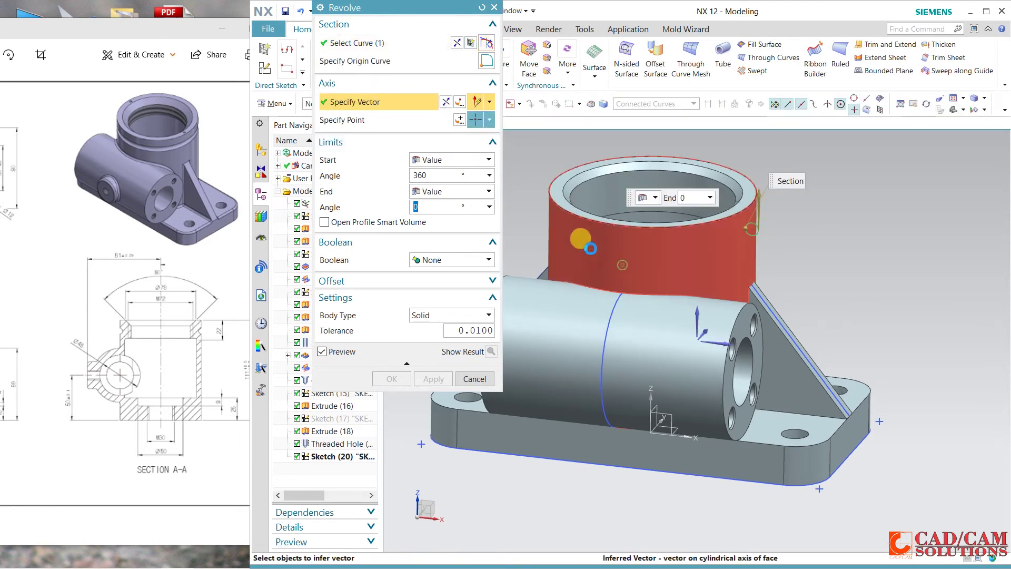
pyautogui.click(391, 376)
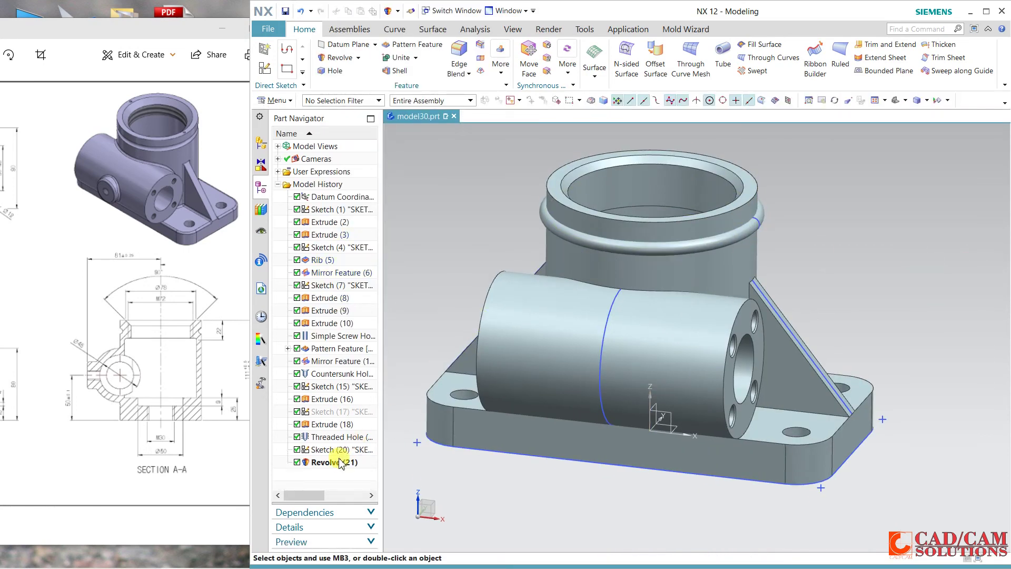
# Step: Change Revolve (21)'s Boolean to Subtract so it cuts the ring groove
pyautogui.doubleClick(340, 463)
pyautogui.click(432, 259)
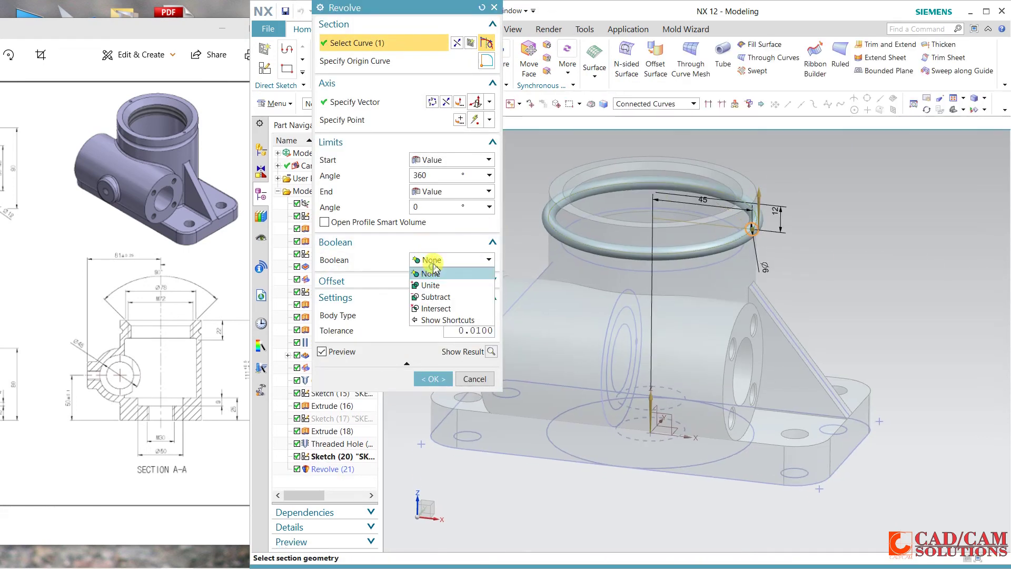
pyautogui.click(436, 296)
pyautogui.click(429, 391)
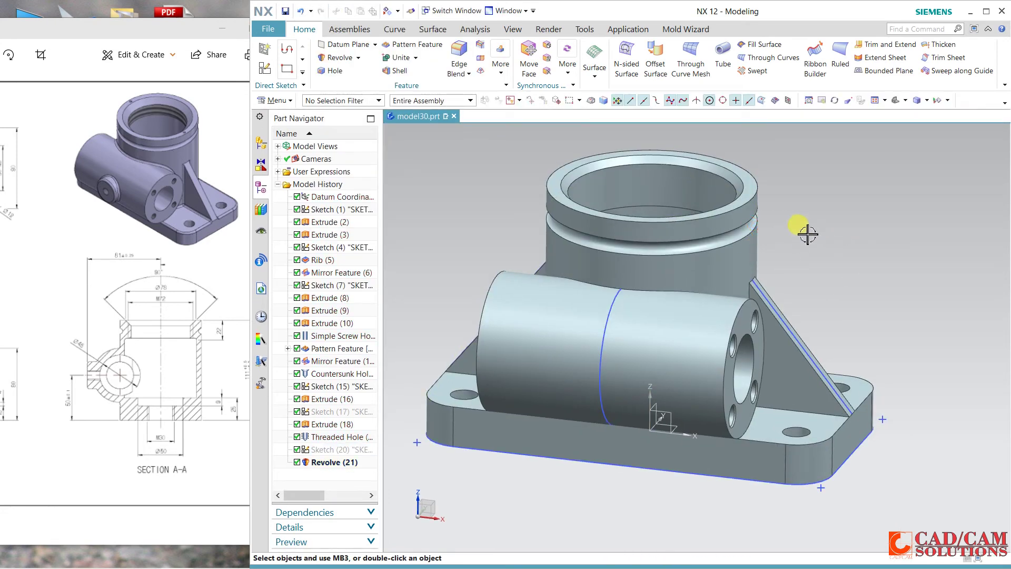
pyautogui.moveTo(807, 234)
pyautogui.mouseDown(button='middle')
pyautogui.moveTo(812, 260)
pyautogui.moveTo(579, 247)
pyautogui.mouseUp(button='middle')
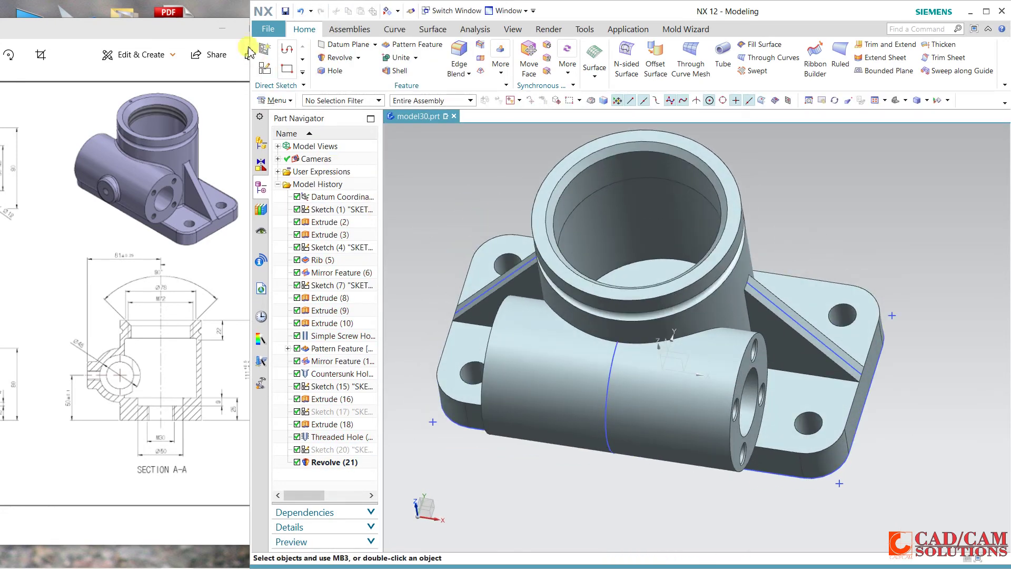
# Step: Enlarge and zoom the reference drawing in Photos, then restore it beside NX
pyautogui.doubleClick(182, 26)
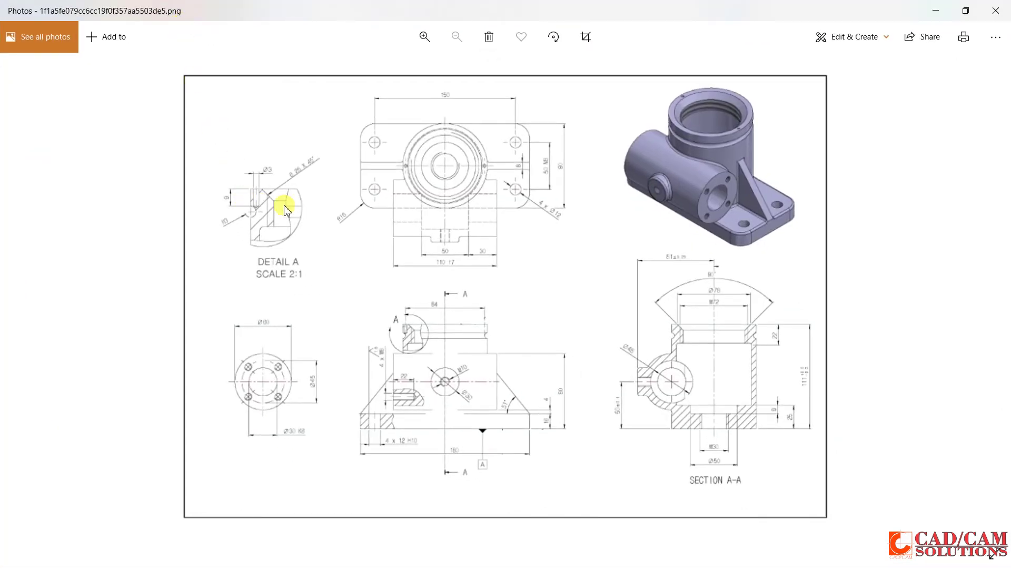
pyautogui.keyDown('ctrl'); pyautogui.scroll(1, 286, 188); pyautogui.keyUp('ctrl')
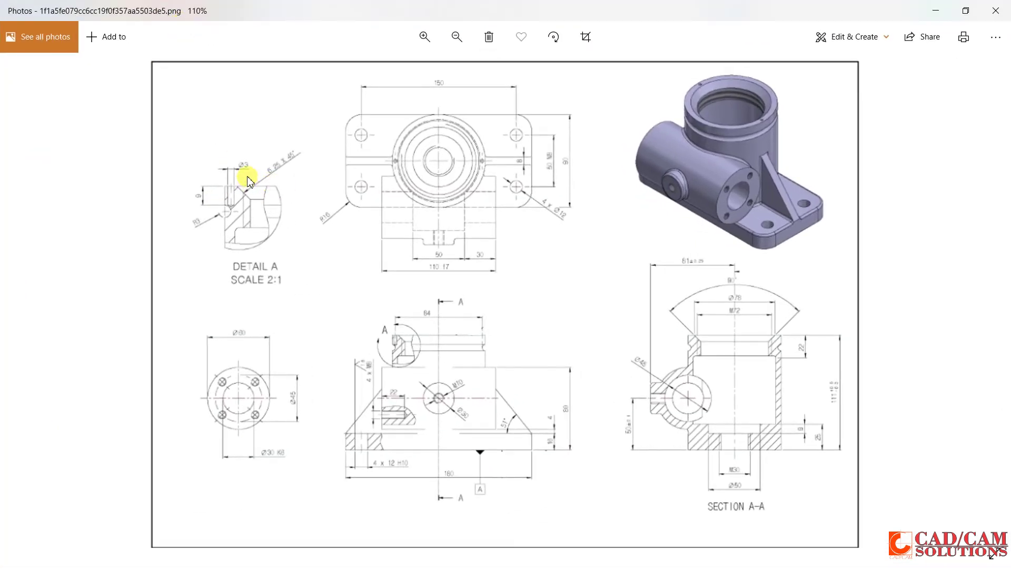
pyautogui.click(964, 11)
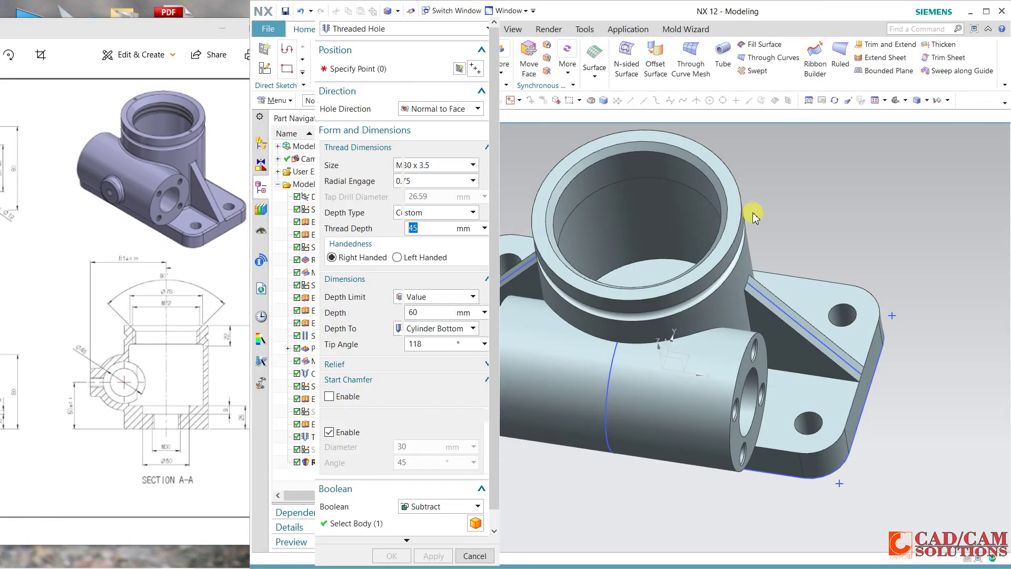
# Step: Switch the hole to a Simple General Hole and target the cylinder's top face
pyautogui.click(377, 28)
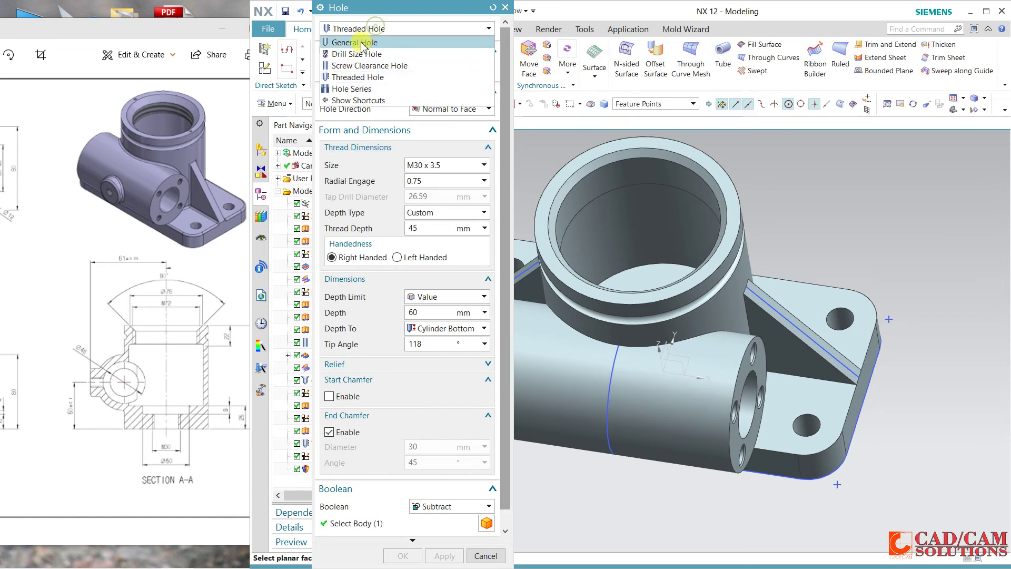
pyautogui.click(430, 180)
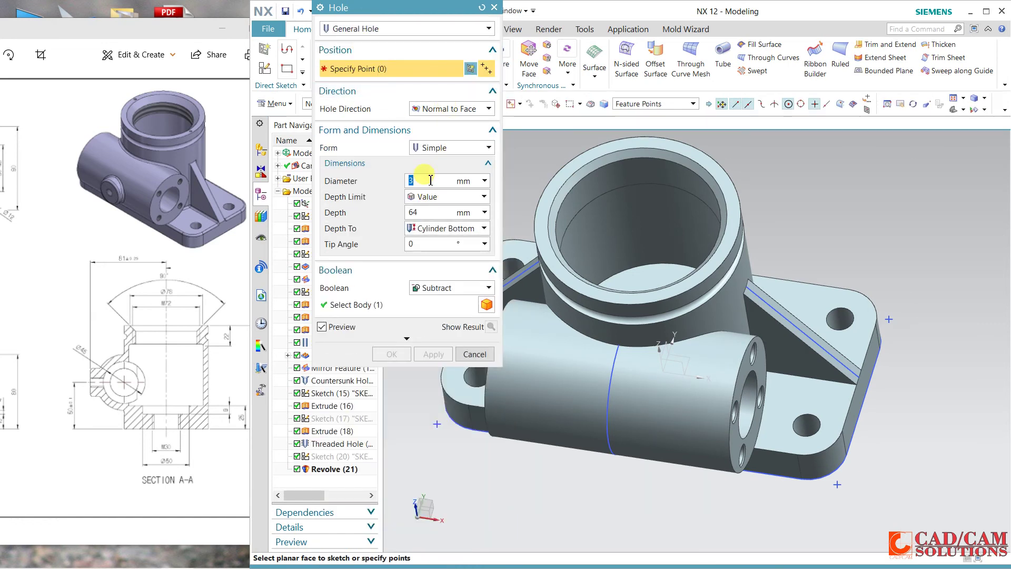
pyautogui.scroll(3, 709, 210)
pyautogui.click(743, 235)
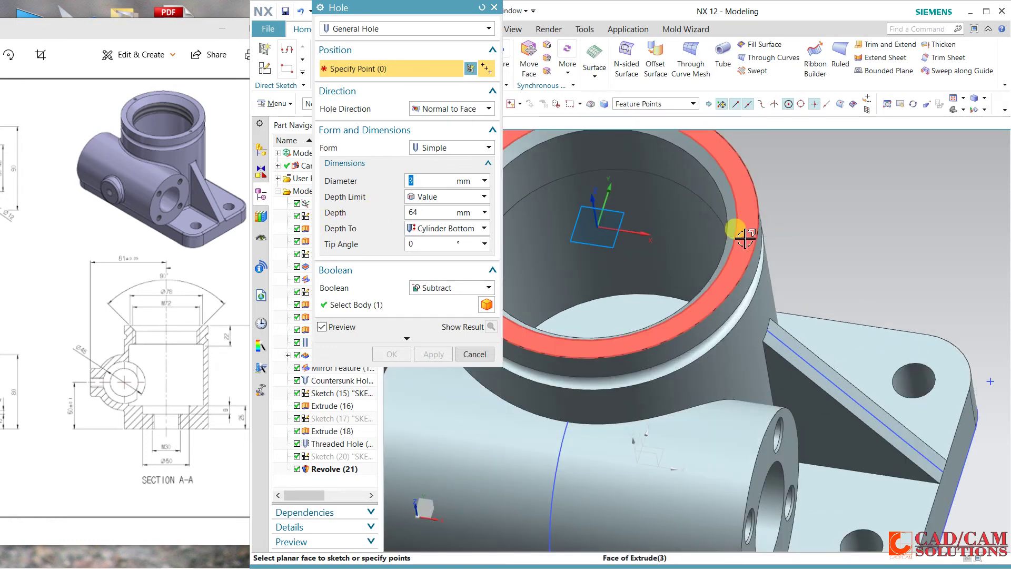
# Step: Place the hole point on the top face and constrain it onto the horizontal axis
pyautogui.middleClick(789, 202)
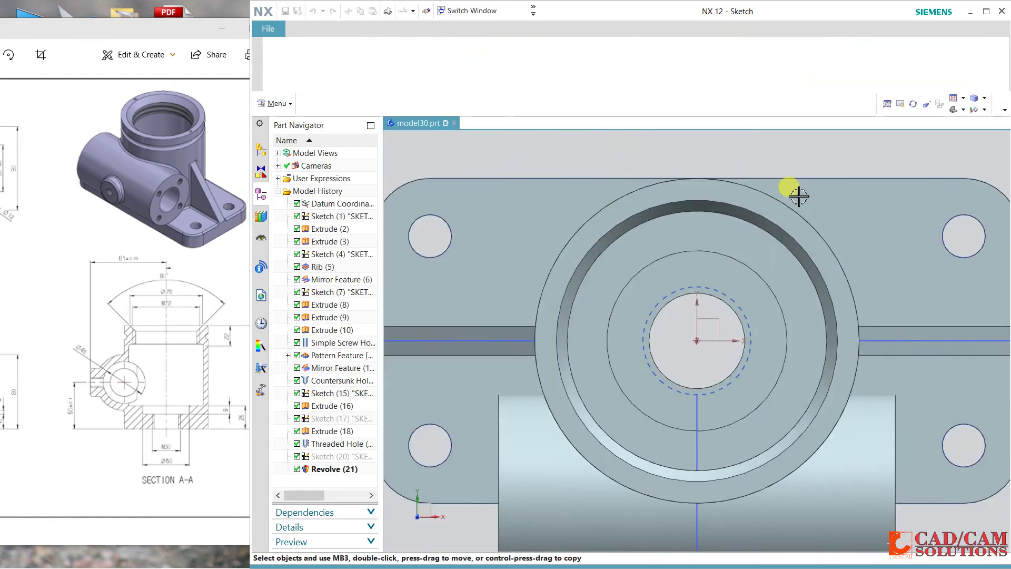
pyautogui.middleClick(801, 170)
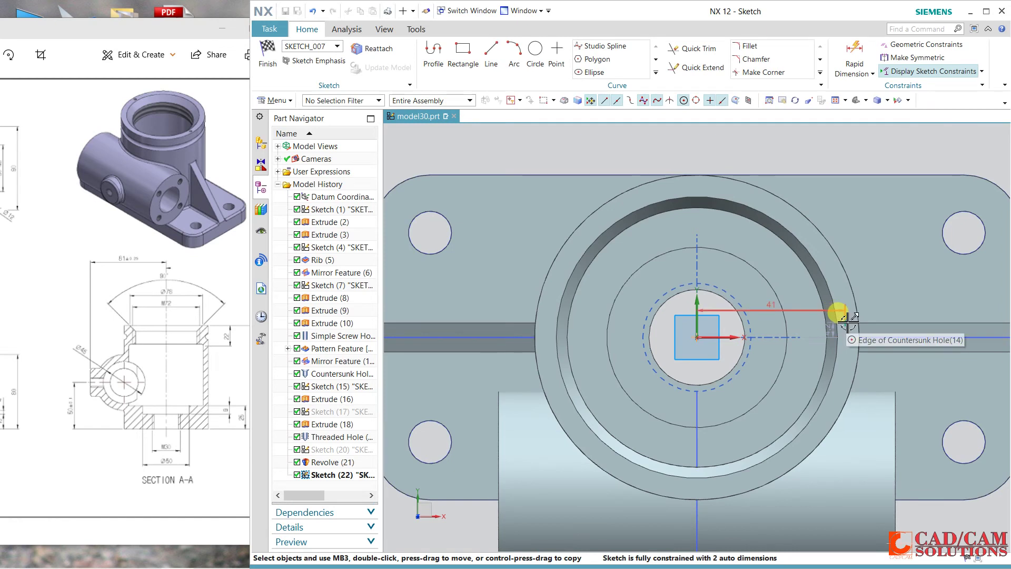
pyautogui.click(845, 322)
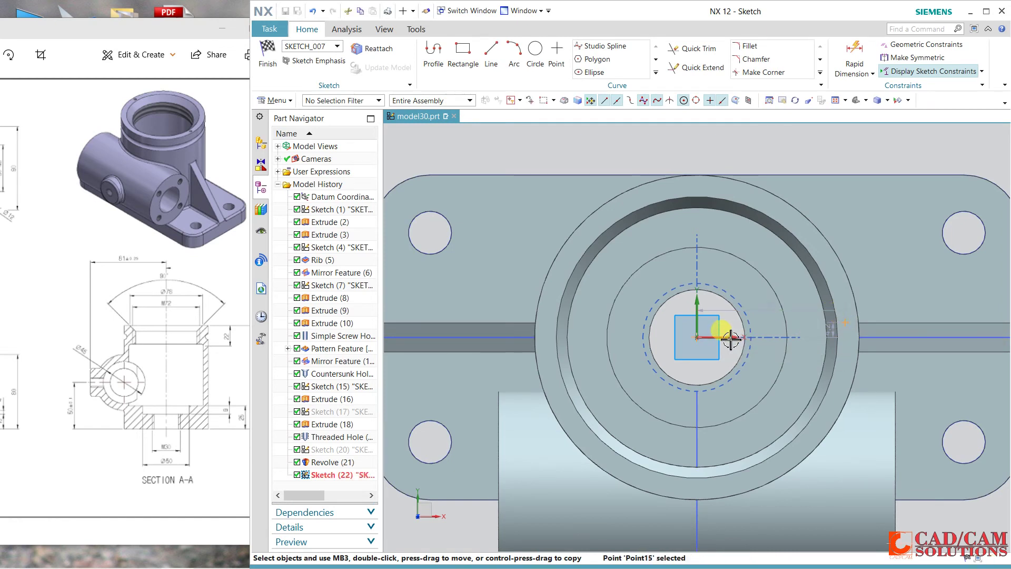
pyautogui.click(731, 339)
pyautogui.click(785, 321)
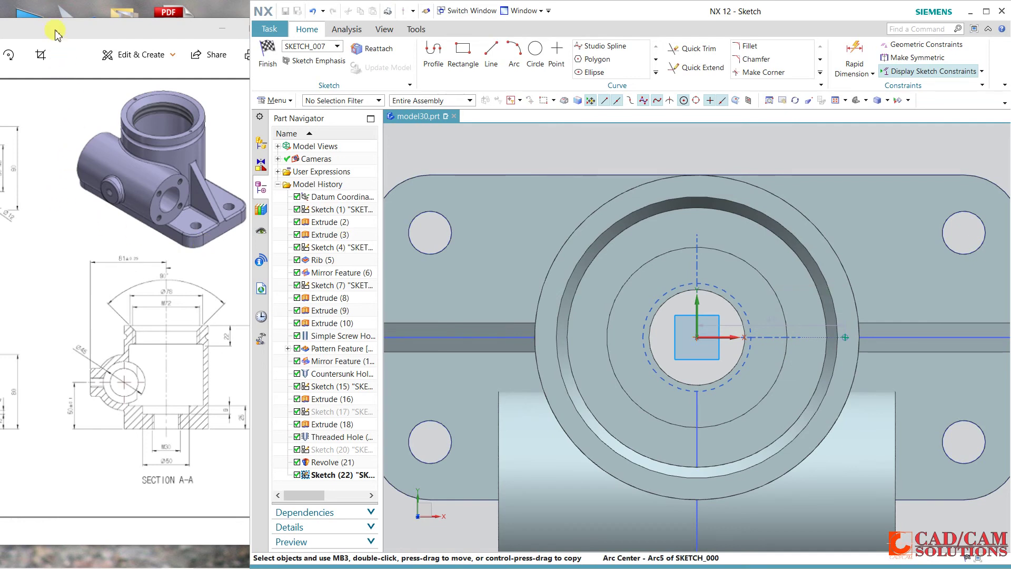
# Step: Reposition the Photos reference drawing over NX, then return to the sketch
pyautogui.moveTo(57, 34); pyautogui.dragTo(310, 33)
pyautogui.moveTo(237, 22); pyautogui.dragTo(237, 3)
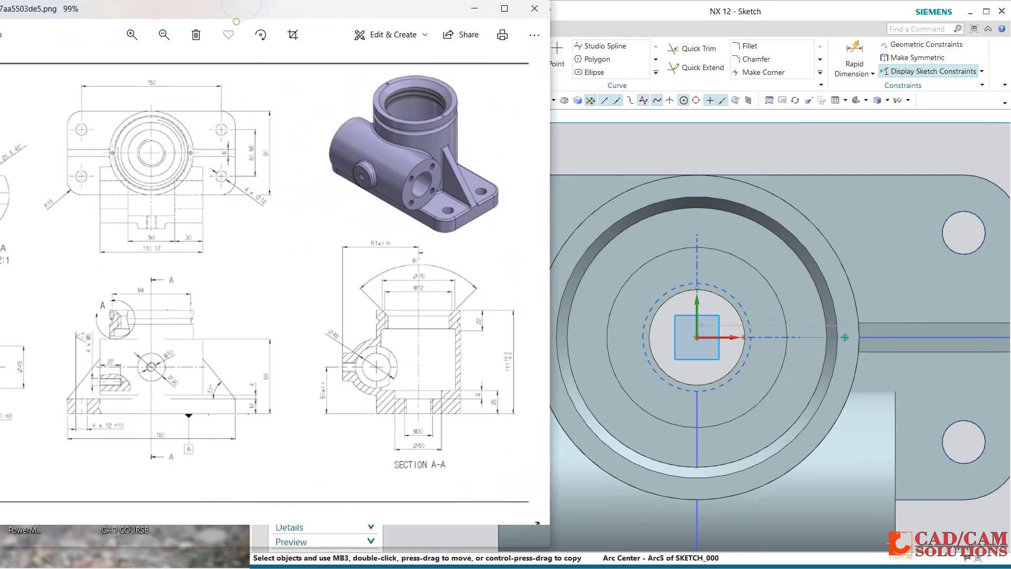
pyautogui.moveTo(132, 11); pyautogui.dragTo(208, 15)
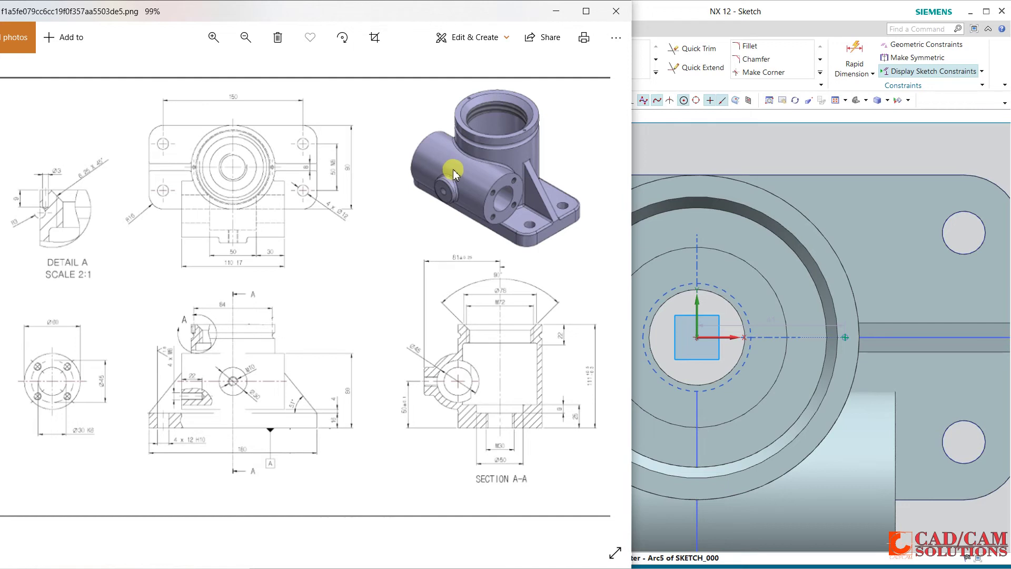
pyautogui.click(649, 14)
pyautogui.click(226, 306)
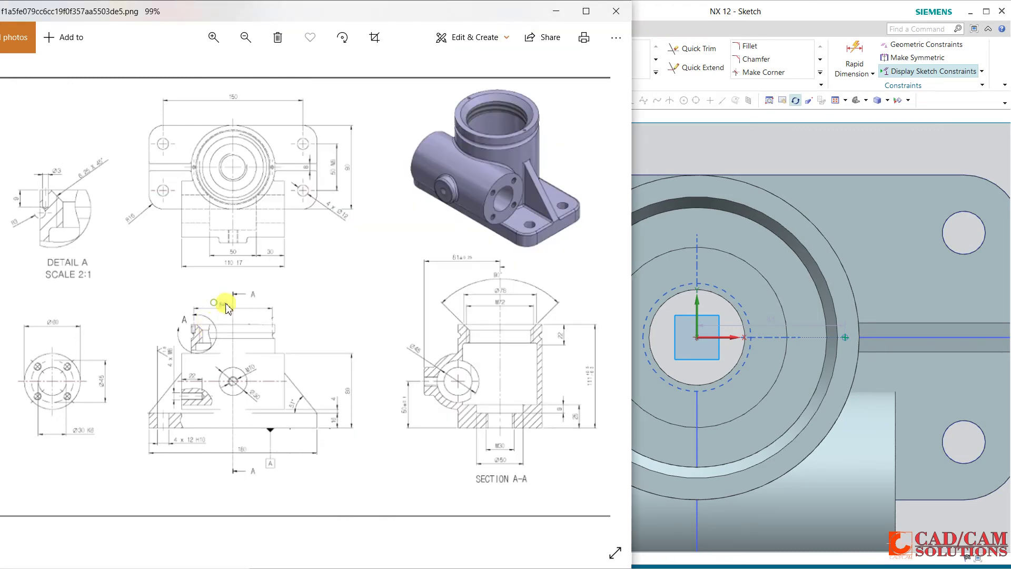
pyautogui.click(737, 11)
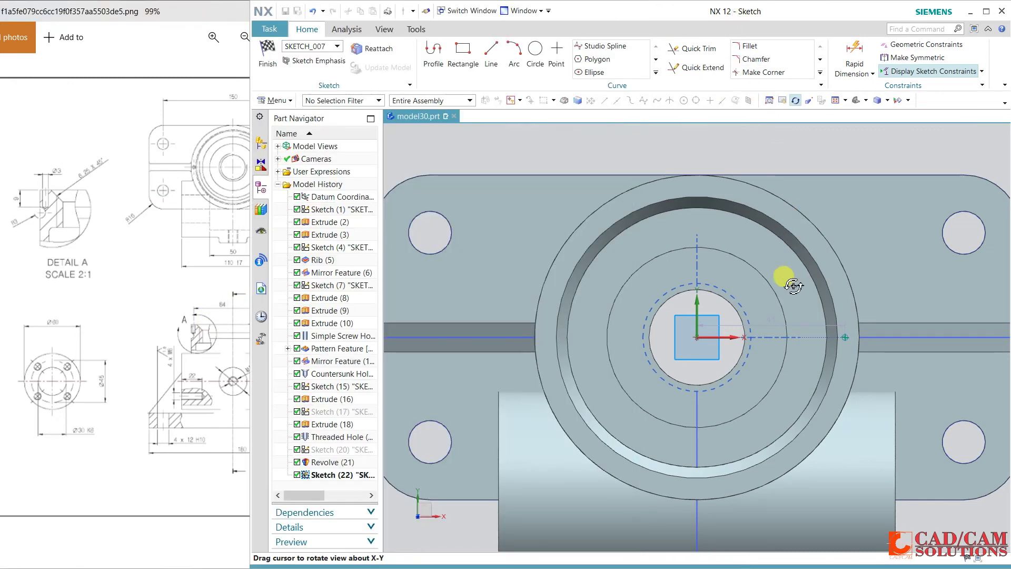
pyautogui.press('Escape')
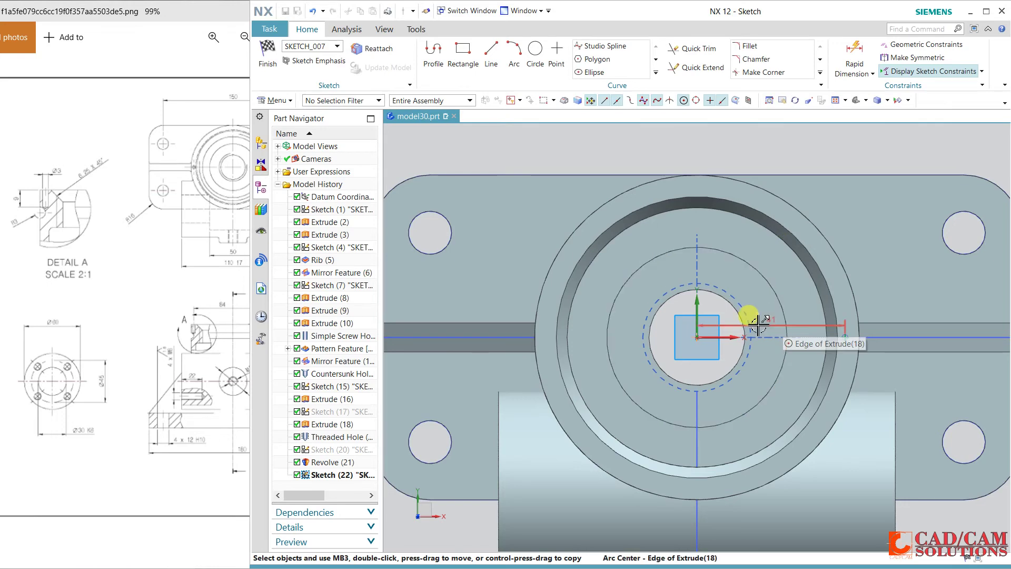
# Step: Set the hole point 42 mm from centre and create the 3 mm hole 9 mm deep
pyautogui.doubleClick(764, 326)
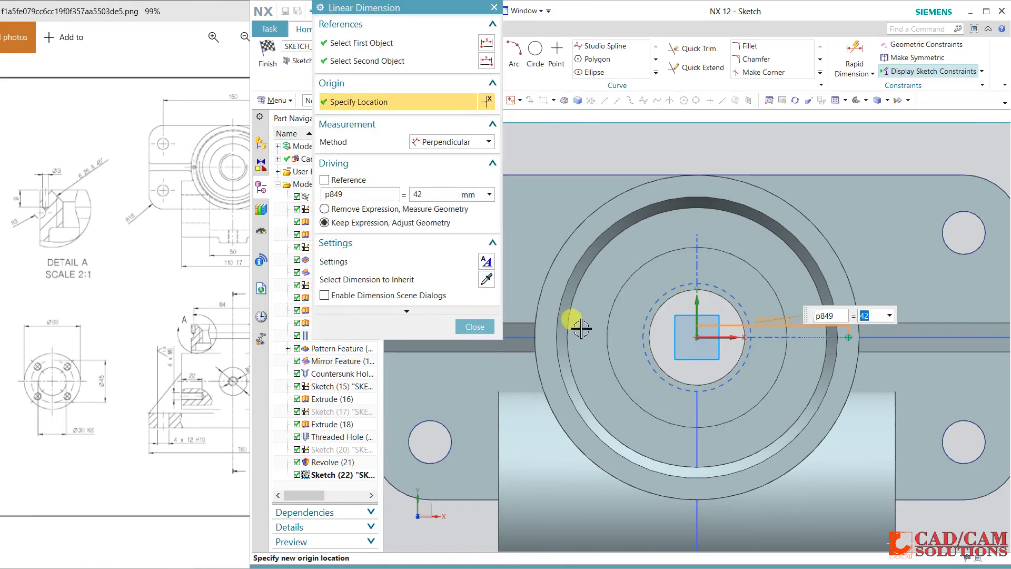
pyautogui.click(462, 327)
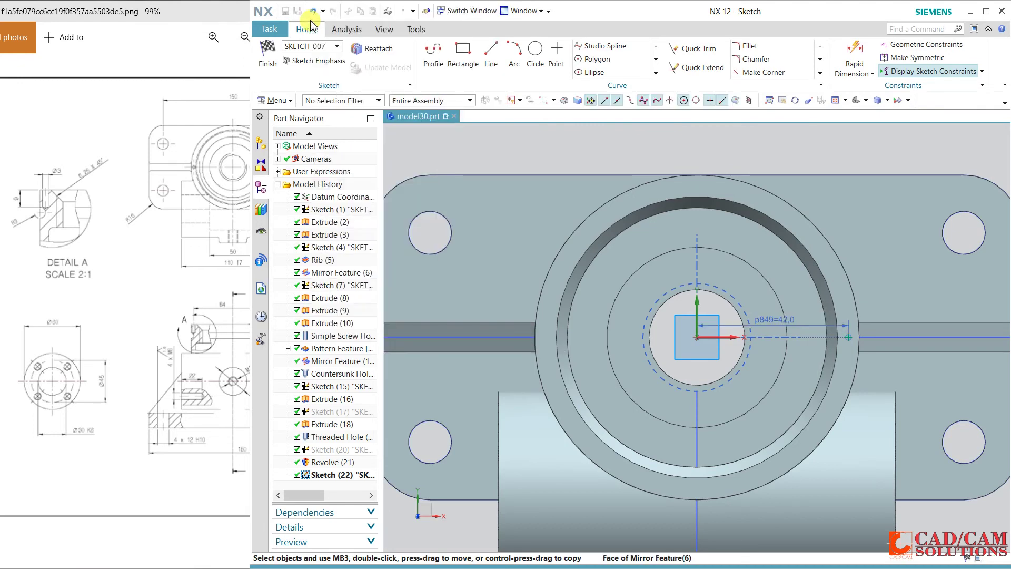
pyautogui.click(268, 56)
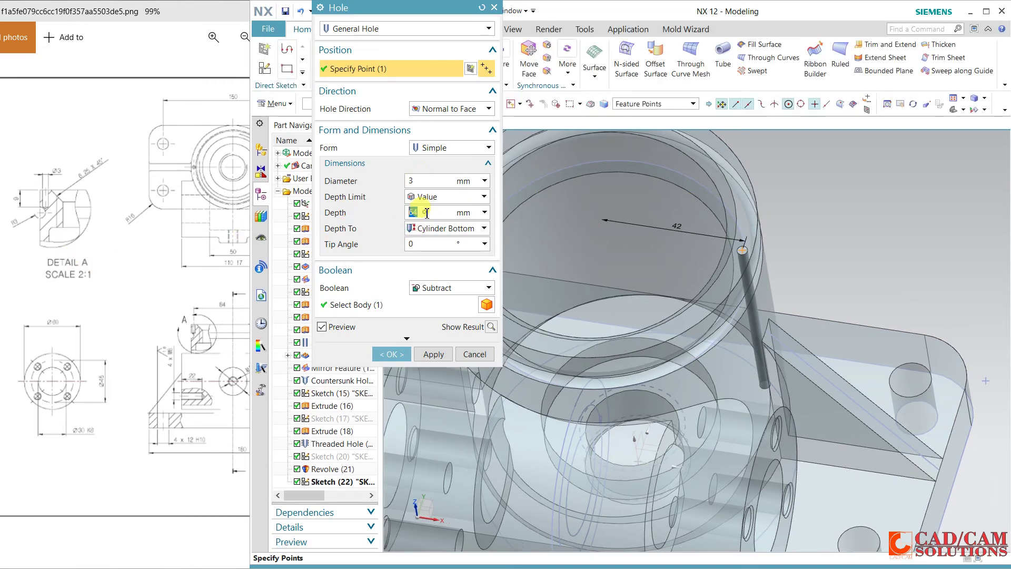
pyautogui.write('9')
pyautogui.press('Return')
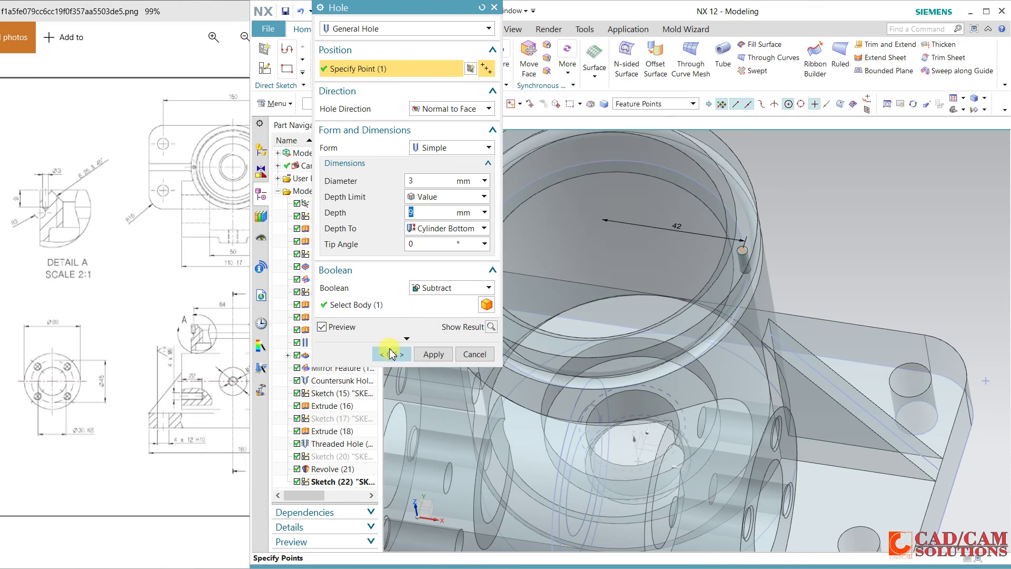
pyautogui.click(390, 355)
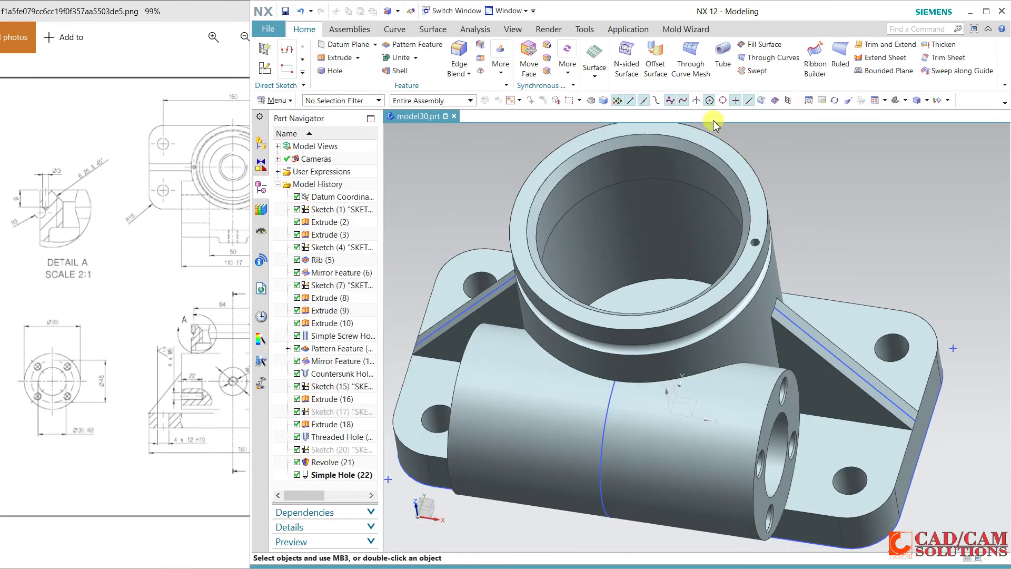
# Step: Mirror the small hole across the YZ datum plane with Mirror Feature
pyautogui.click(567, 60)
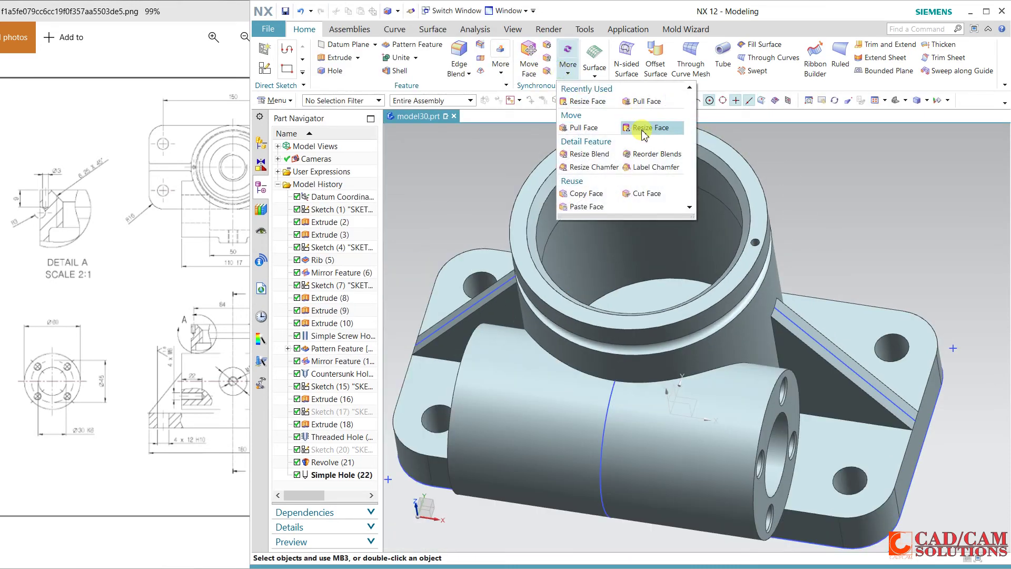
pyautogui.click(501, 61)
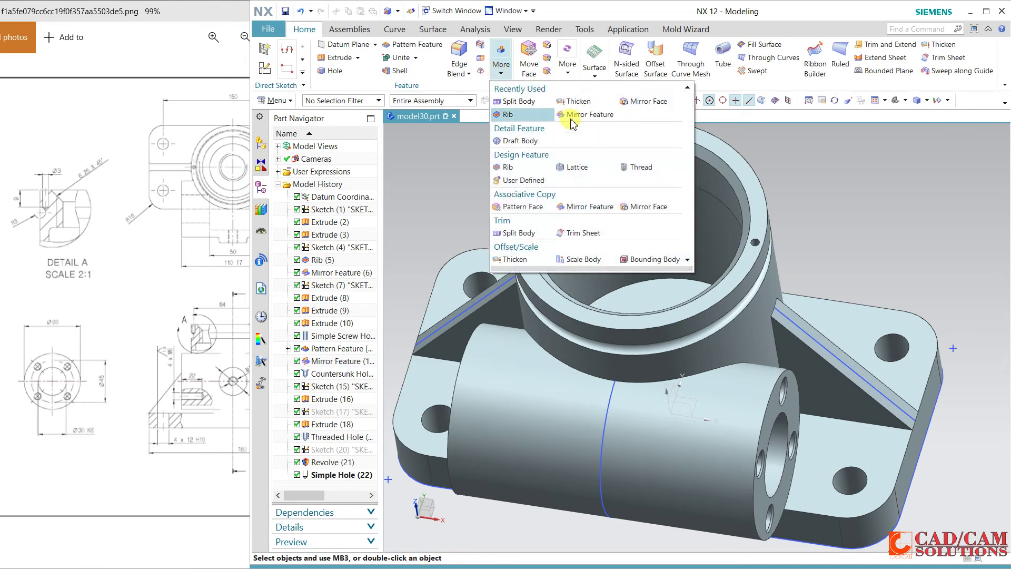
pyautogui.click(574, 116)
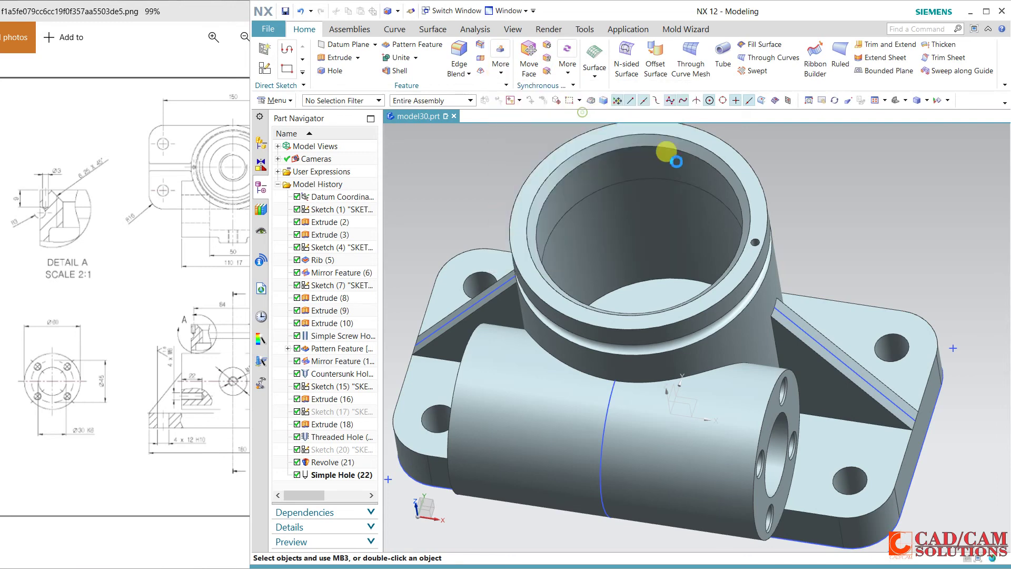
pyautogui.click(755, 245)
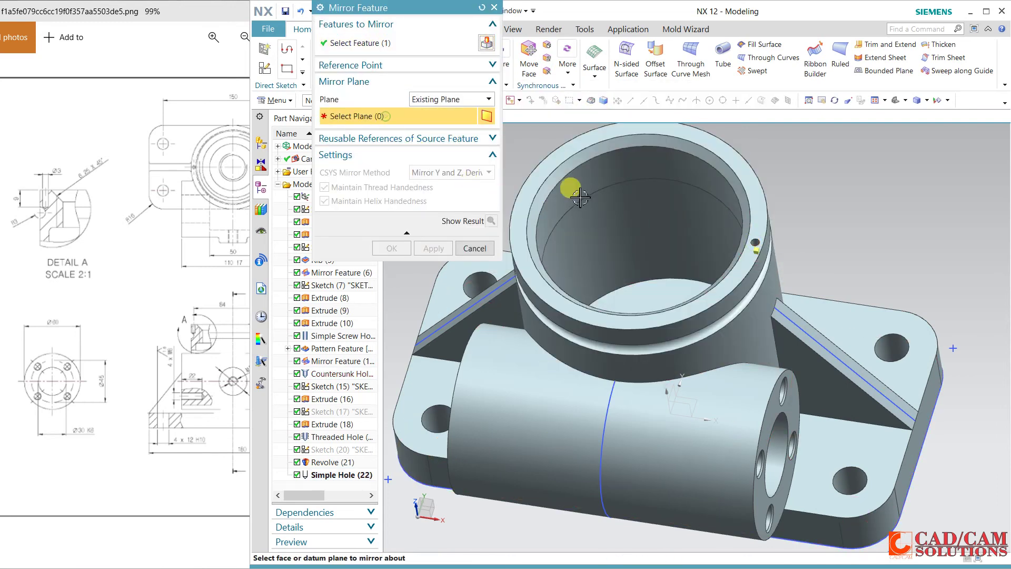
pyautogui.click(672, 390)
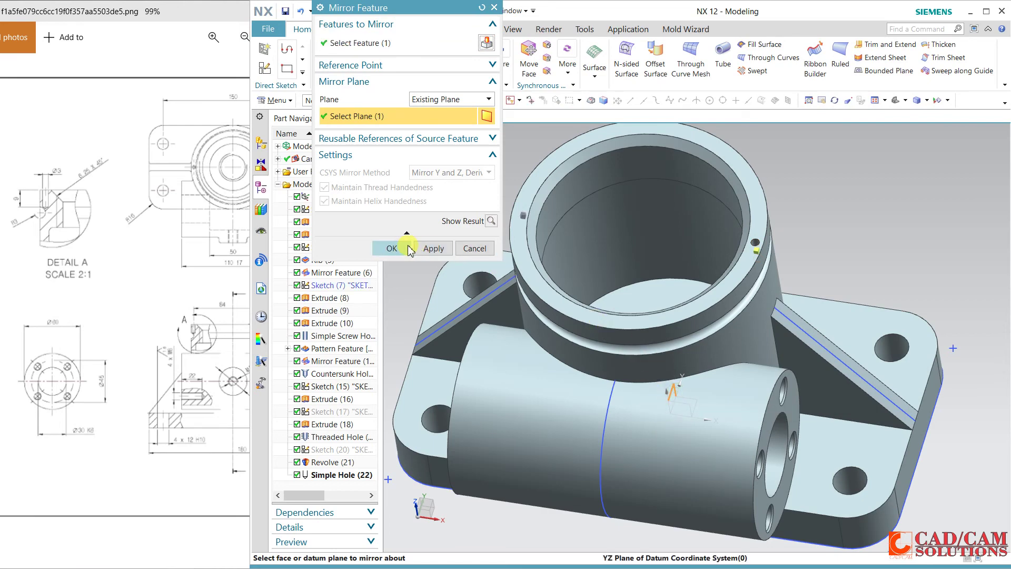
pyautogui.click(392, 248)
# Step: Orbit the part to a side view and check the reference drawing
pyautogui.scroll(-2, 840, 220)
pyautogui.moveTo(839, 220)
pyautogui.mouseDown(button='middle')
pyautogui.moveTo(835, 192)
pyautogui.moveTo(844, 226)
pyautogui.moveTo(817, 237)
pyautogui.mouseUp(button='middle')
pyautogui.click(194, 243)
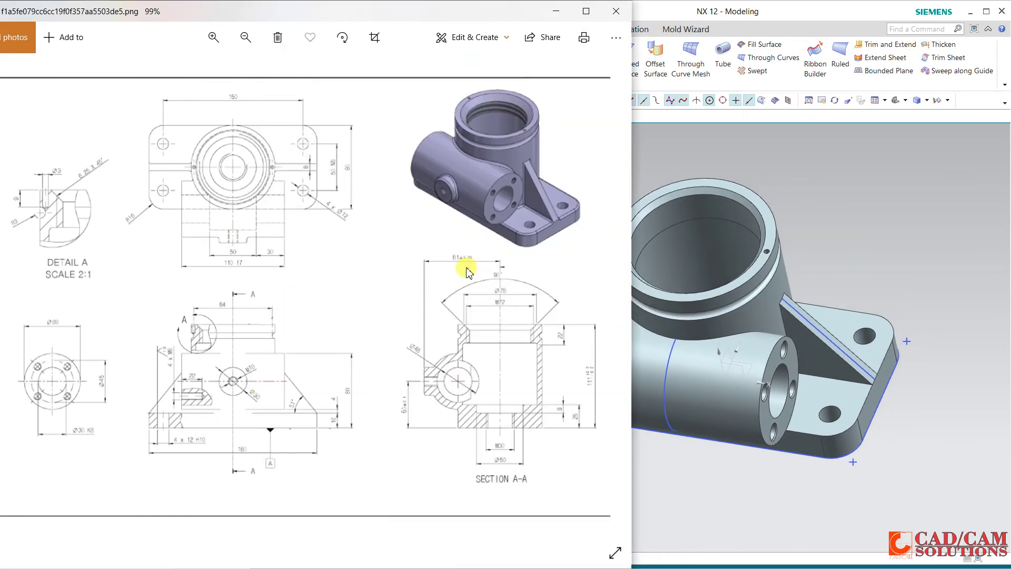
pyautogui.click(841, 201)
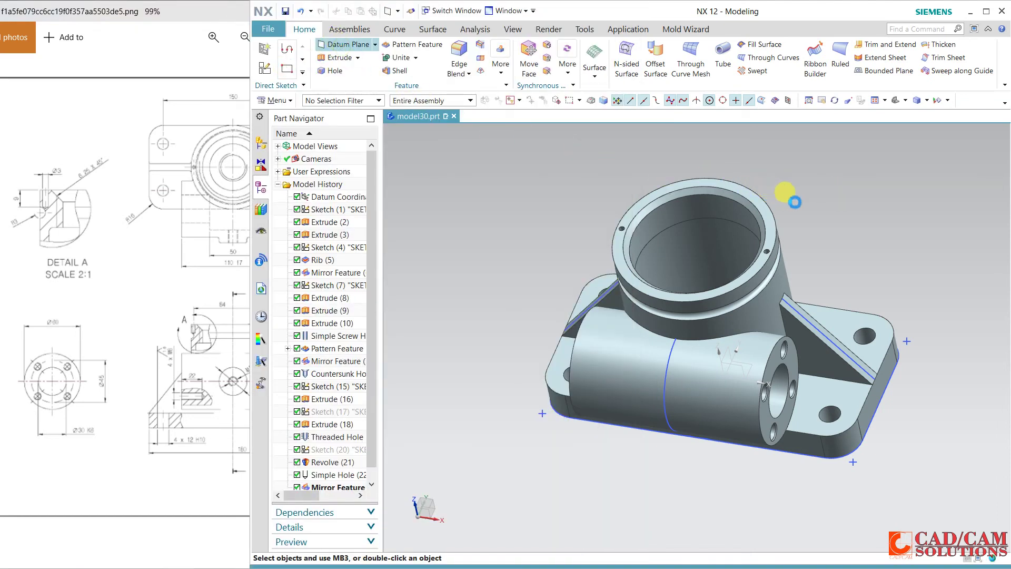
pyautogui.moveTo(801, 191); pyautogui.dragTo(777, 202, button='middle')
# Step: Create a datum plane offset 81 mm from the XZ plane, reversed to the opposite side
pyautogui.click(750, 413)
pyautogui.write('8')
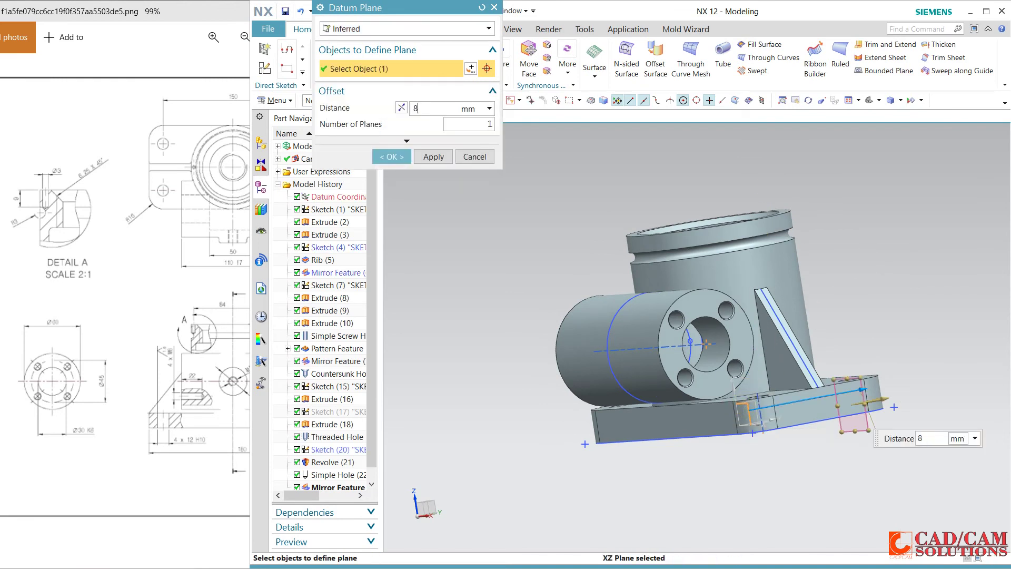
pyautogui.write('1')
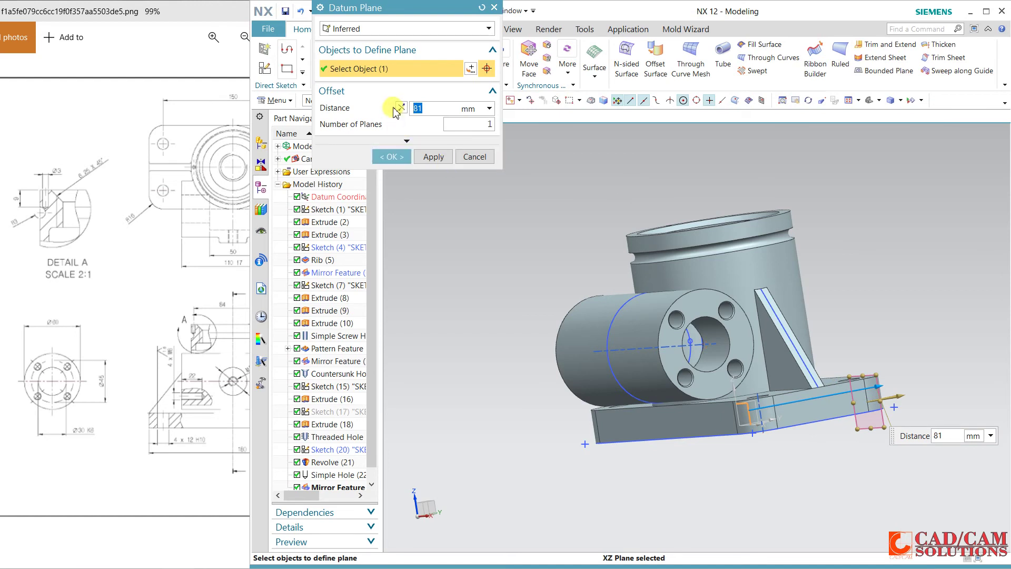
pyautogui.click(402, 109)
pyautogui.click(404, 157)
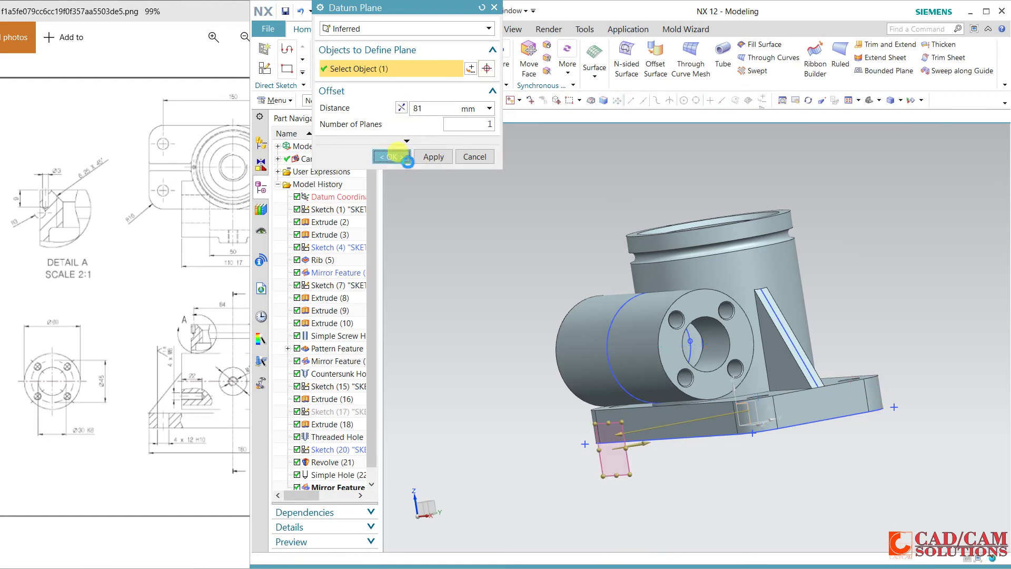
pyautogui.click(627, 468)
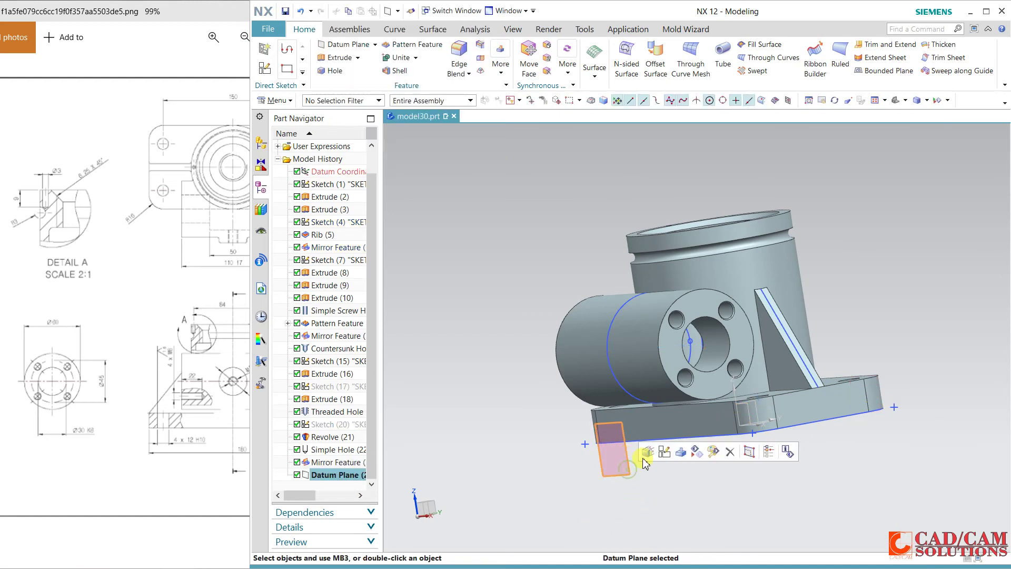
# Step: Open Sketch (25) on the 81 mm datum plane with its horizontal reference along the X-axis
pyautogui.click(667, 452)
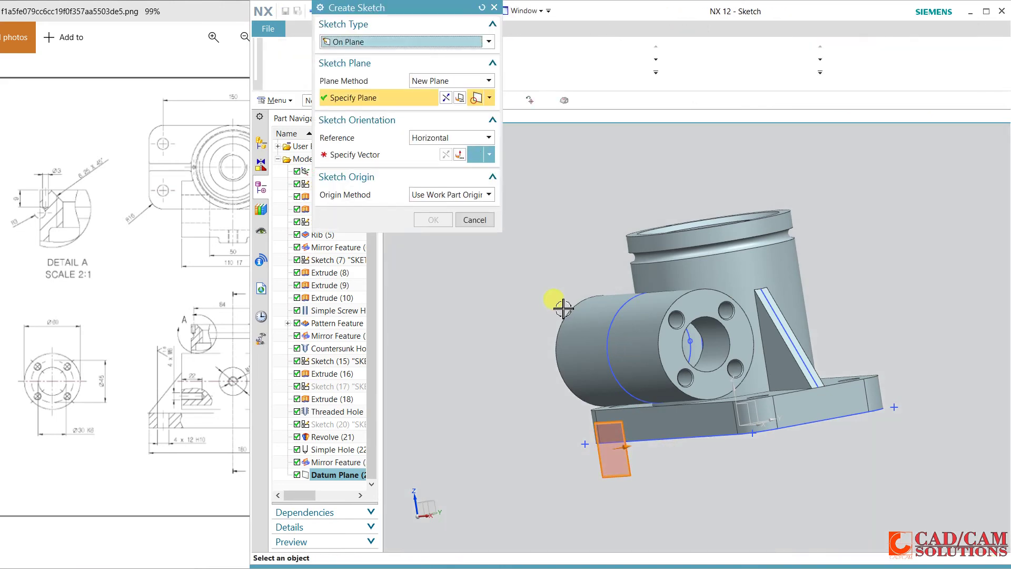
pyautogui.click(390, 154)
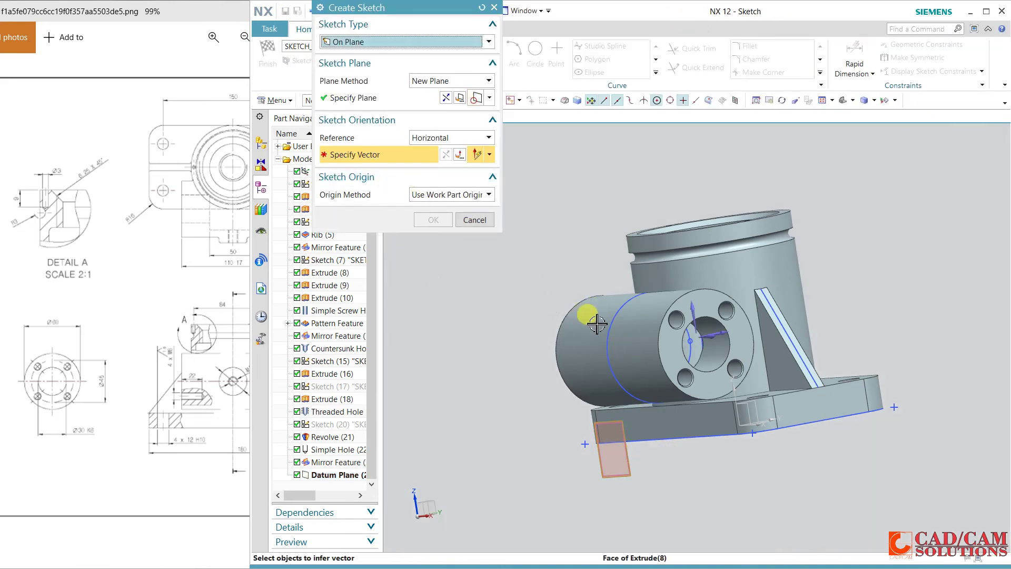
pyautogui.moveTo(597, 324); pyautogui.dragTo(737, 340, button='middle')
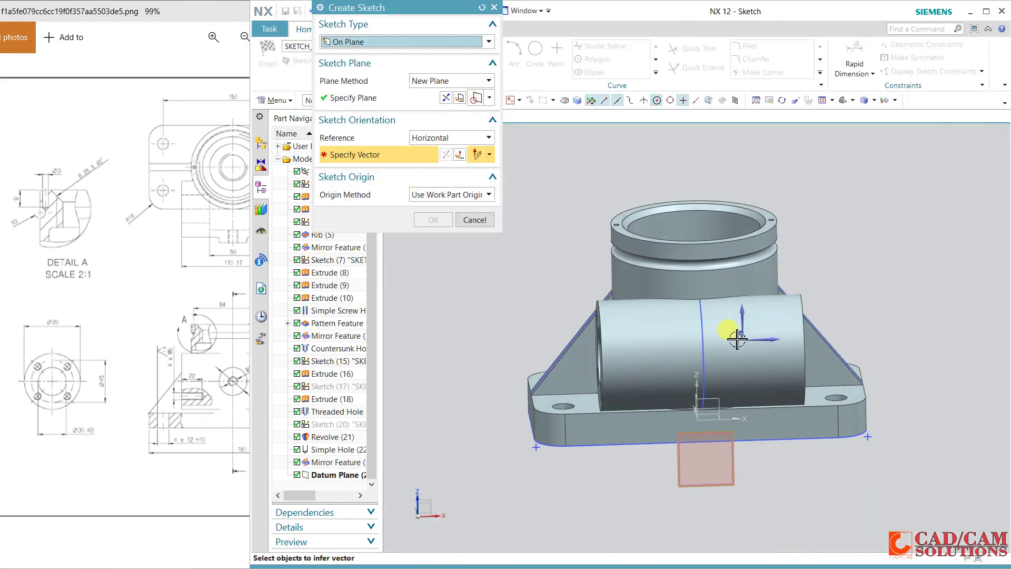
pyautogui.click(764, 339)
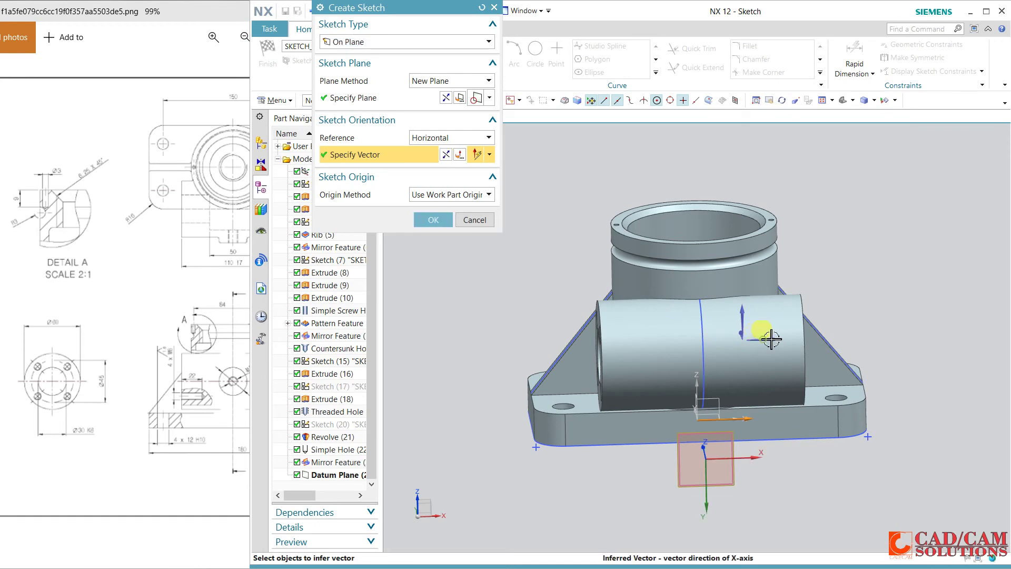
pyautogui.click(445, 99)
pyautogui.click(447, 214)
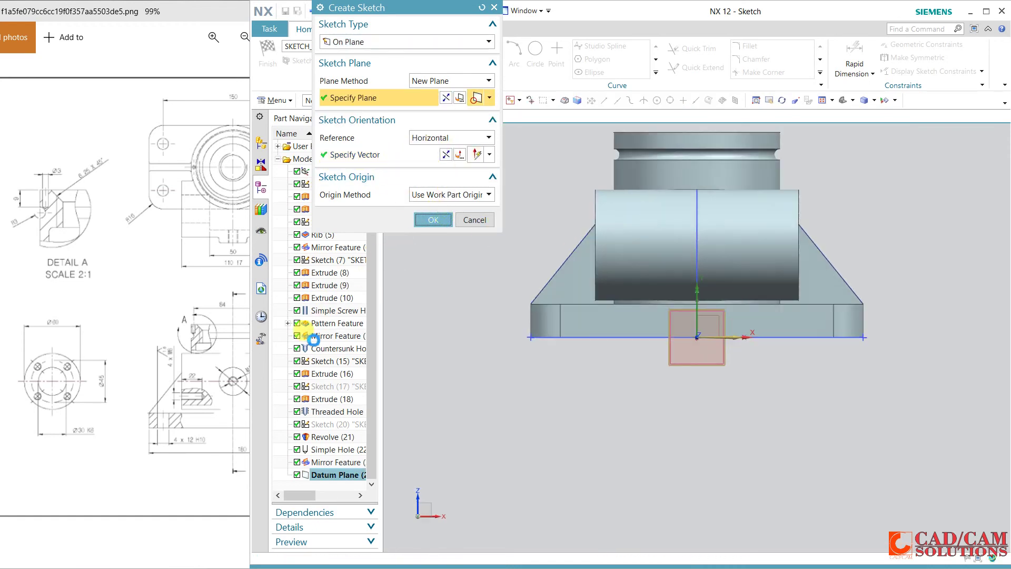
# Step: Check the drawing, then sketch a circle centred on the vertical axis above the side cylinder
pyautogui.click(187, 19)
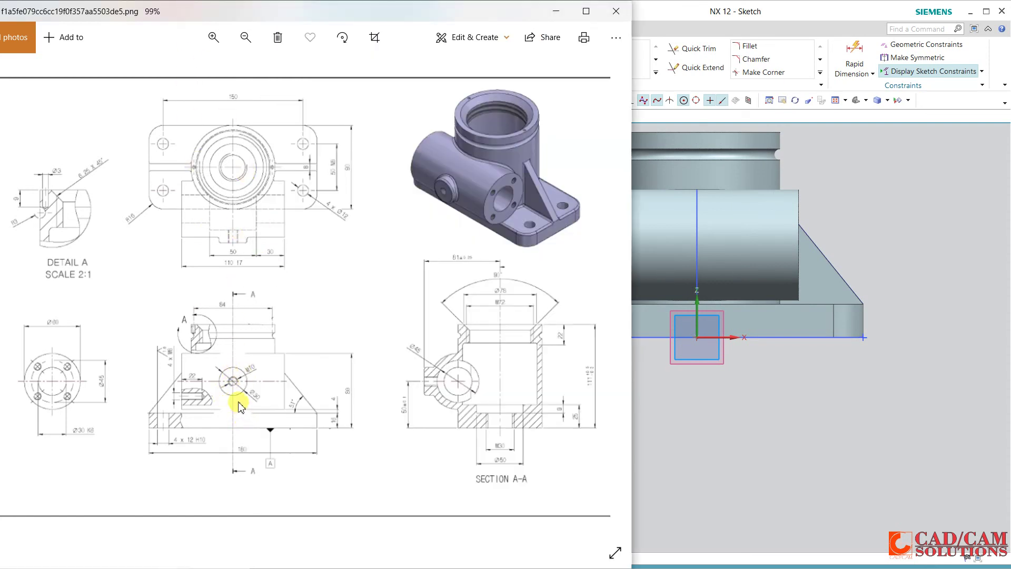
pyautogui.click(689, 459)
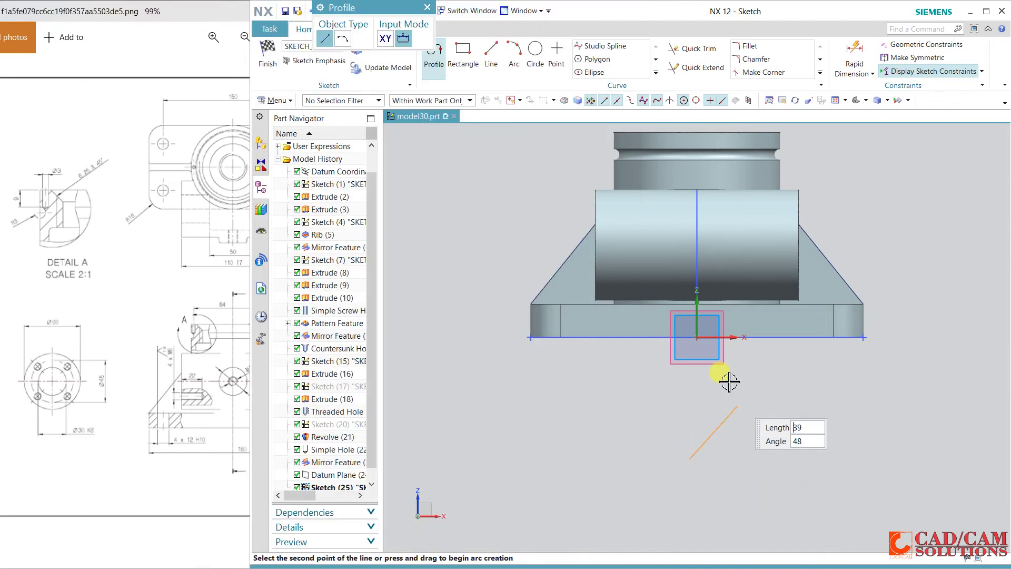
pyautogui.click(537, 51)
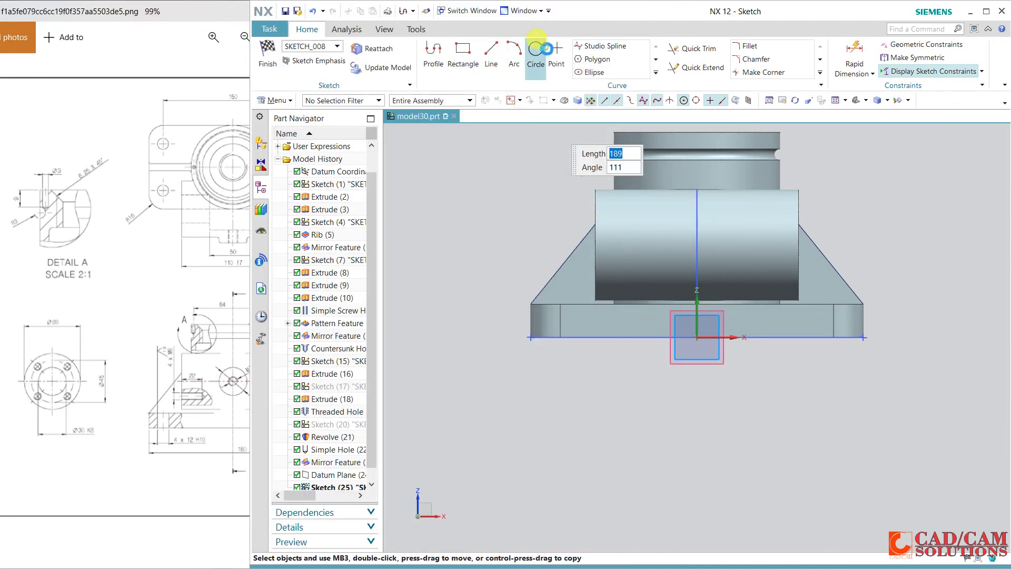
pyautogui.click(136, 404)
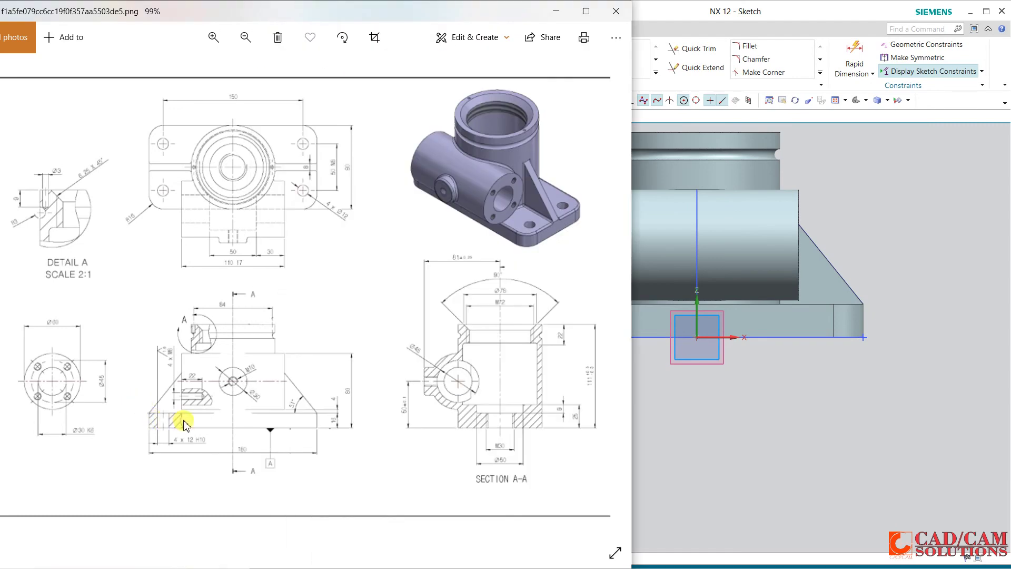
pyautogui.click(698, 251)
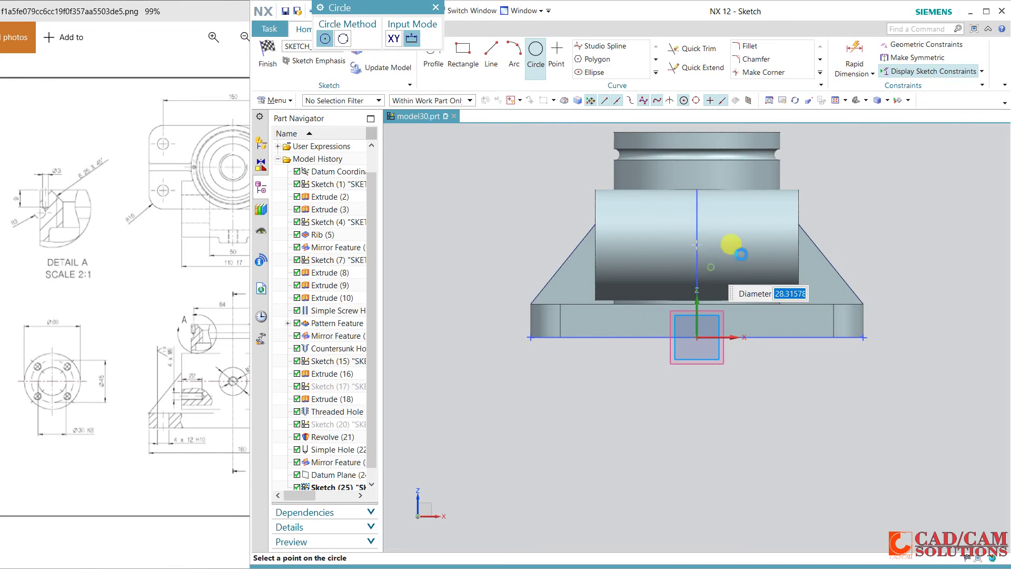
pyautogui.click(706, 221)
pyautogui.press('Escape')
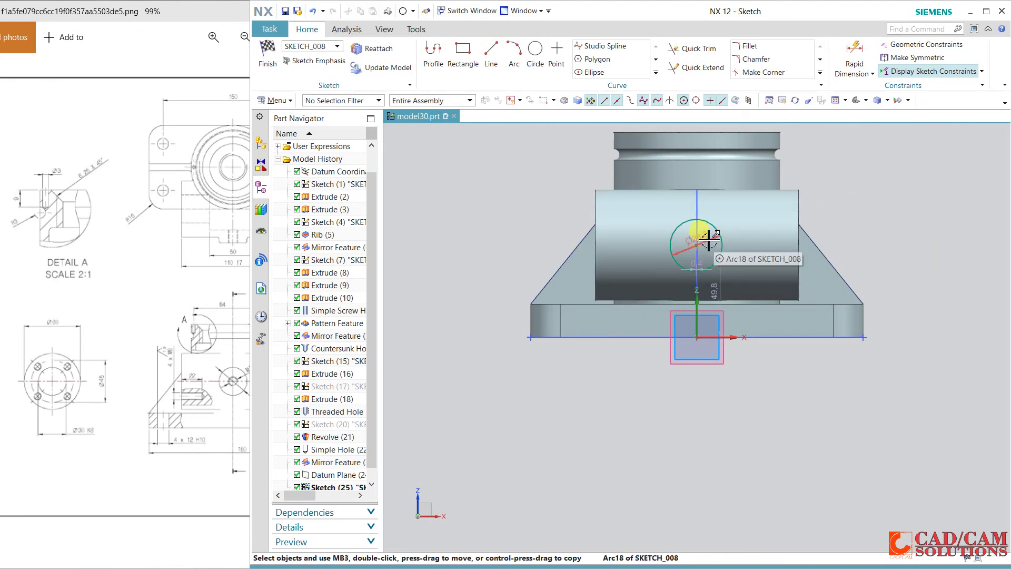
# Step: Set the sketched circle's diameter to 30 mm
pyautogui.doubleClick(708, 239)
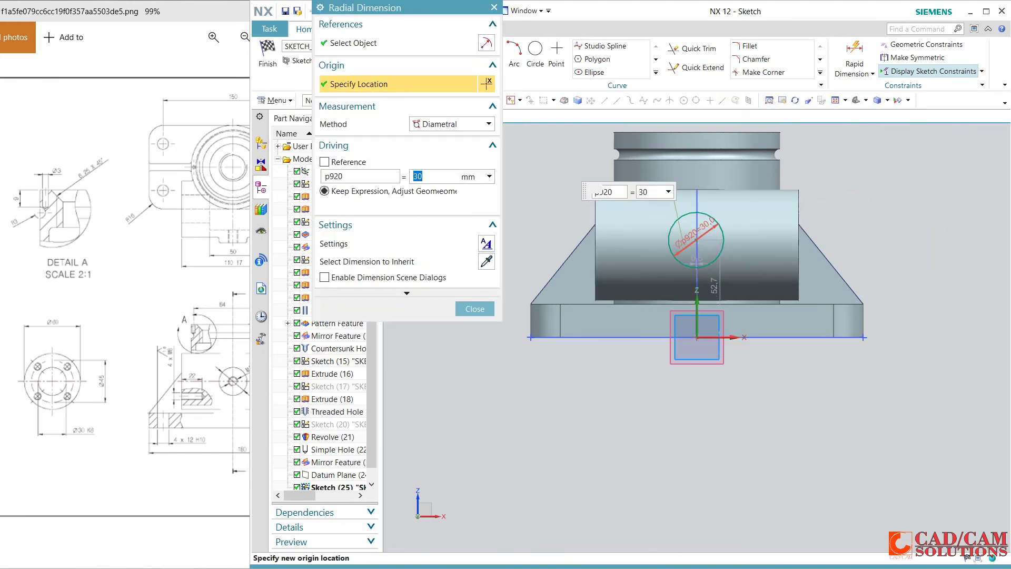
pyautogui.middleClick(872, 269)
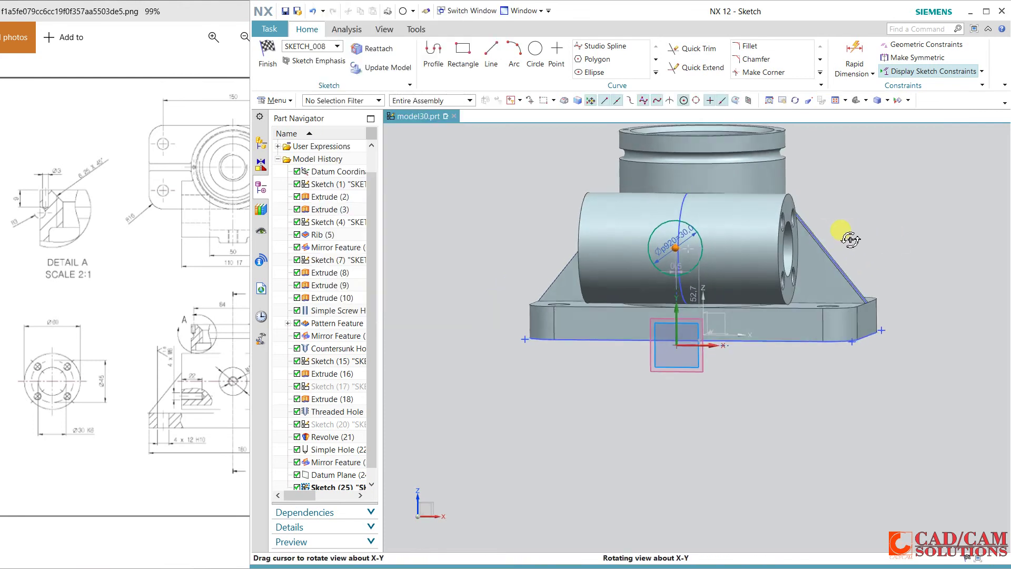
pyautogui.moveTo(864, 232); pyautogui.dragTo(779, 228, button='middle')
pyautogui.click(785, 247)
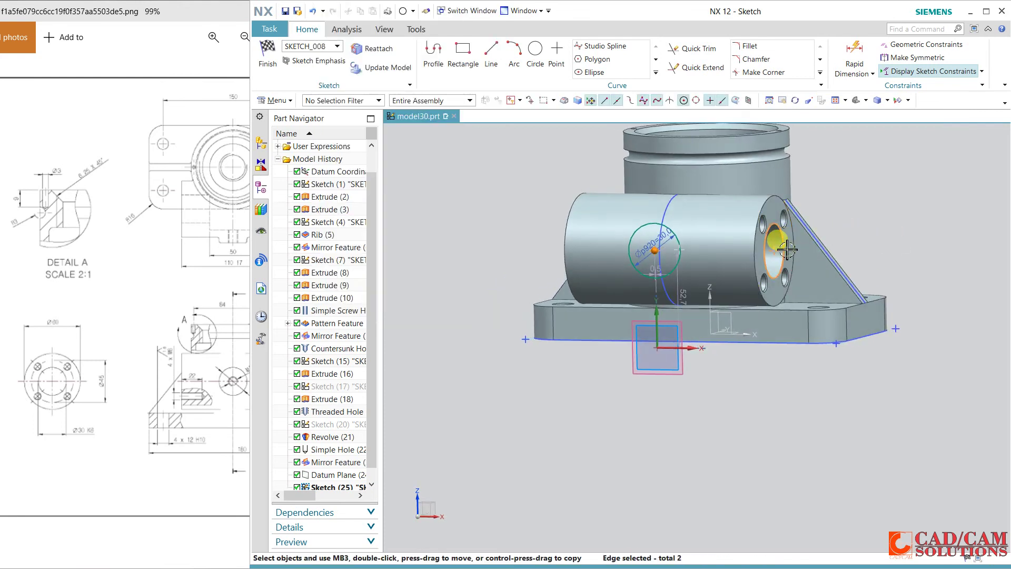
pyautogui.press('Escape')
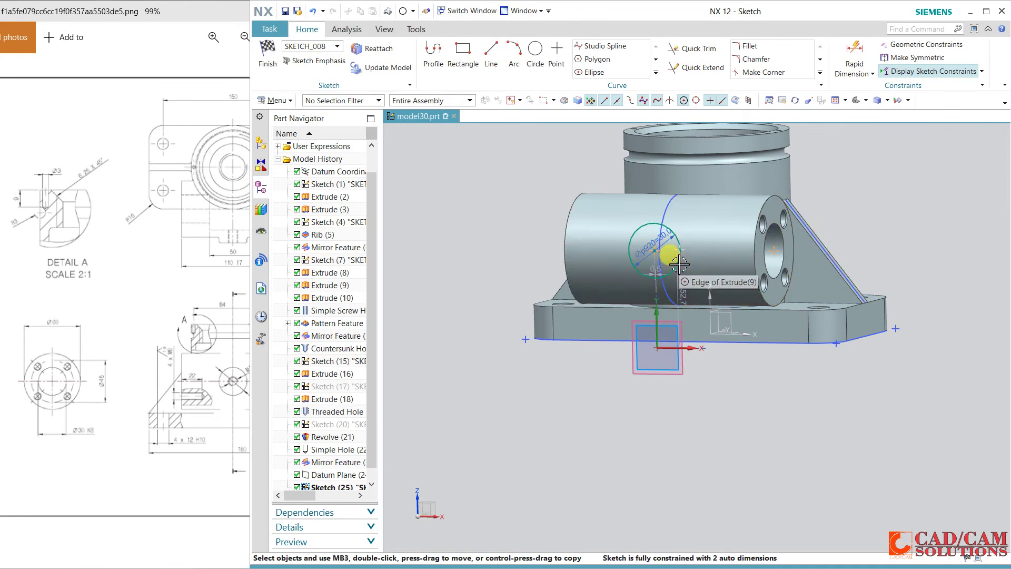
# Step: Constrain the circle centre to the end hole's centre and the vertical axis, then finish the sketch
pyautogui.click(654, 252)
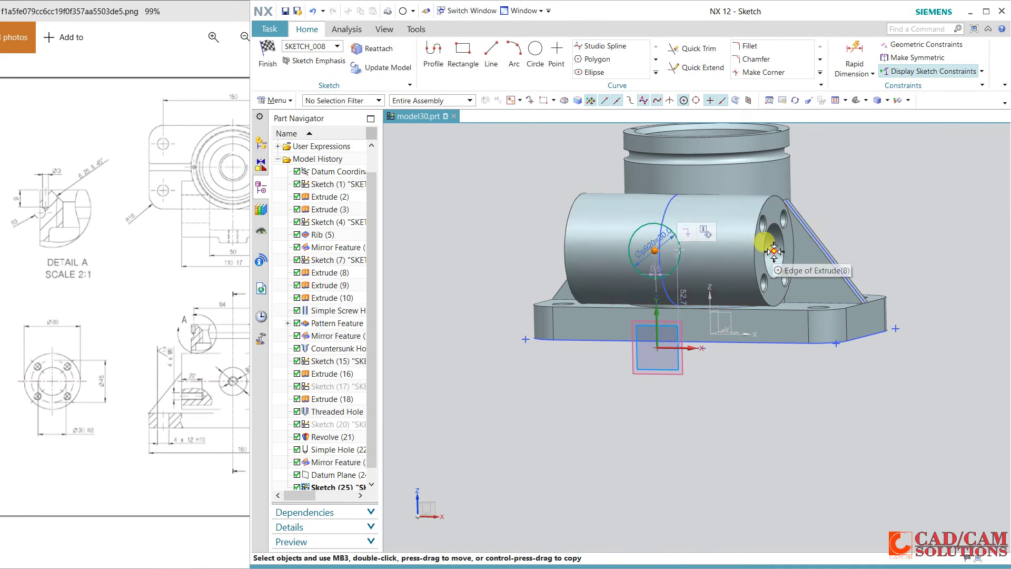
pyautogui.click(769, 252)
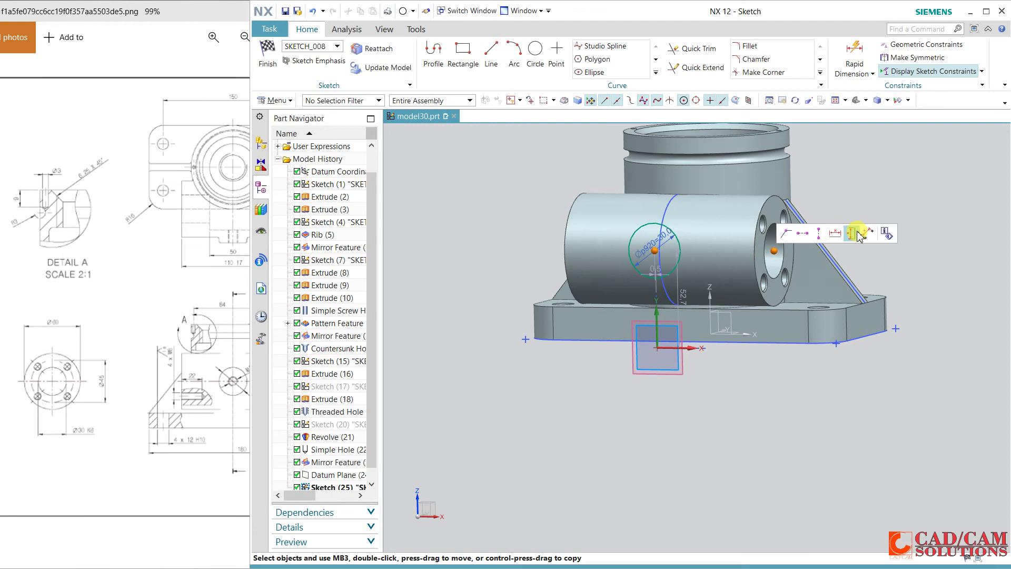
pyautogui.click(812, 236)
pyautogui.moveTo(683, 361)
pyautogui.mouseDown(button='middle')
pyautogui.moveTo(707, 364)
pyautogui.moveTo(684, 278)
pyautogui.mouseUp(button='middle')
pyautogui.click(698, 249)
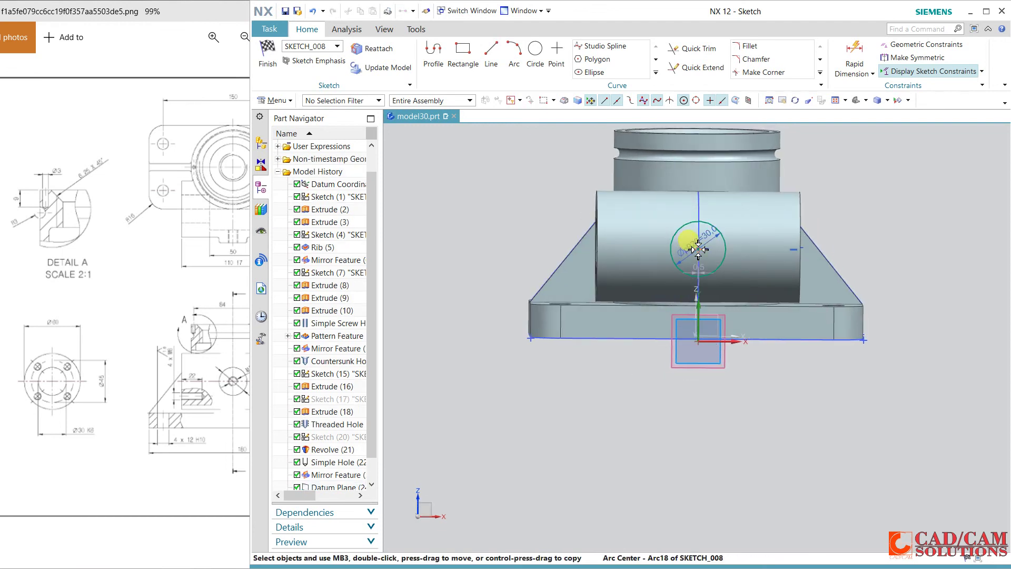
pyautogui.click(702, 314)
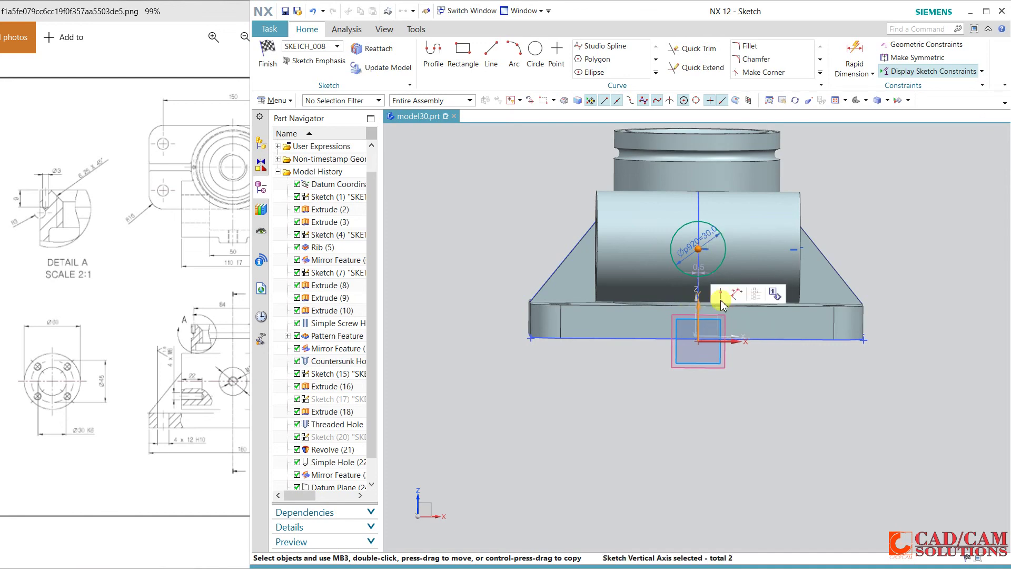
pyautogui.click(722, 291)
pyautogui.click(268, 53)
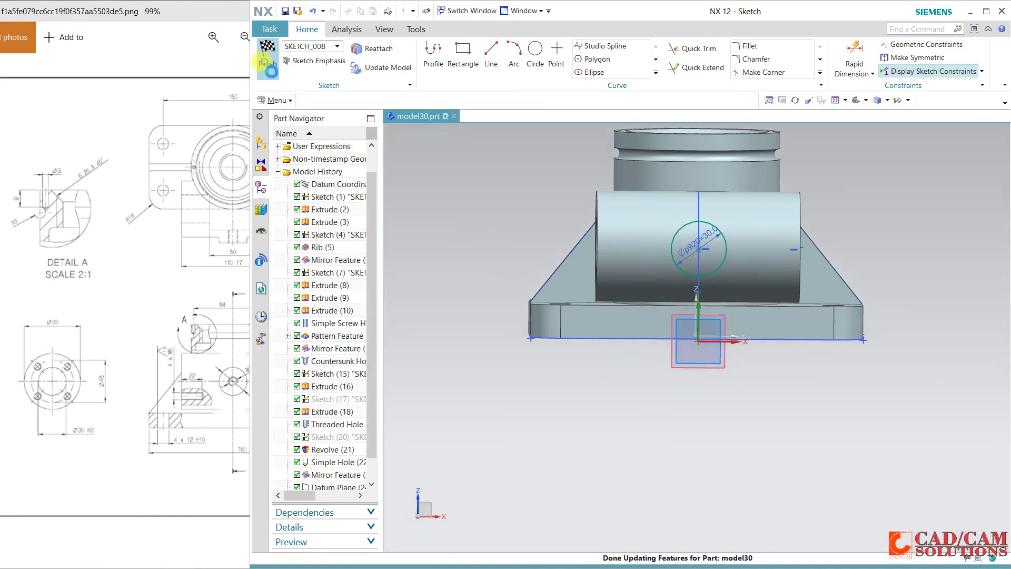
pyautogui.moveTo(821, 288)
pyautogui.mouseDown(button='middle')
pyautogui.moveTo(830, 285)
pyautogui.moveTo(790, 275)
pyautogui.mouseUp(button='middle')
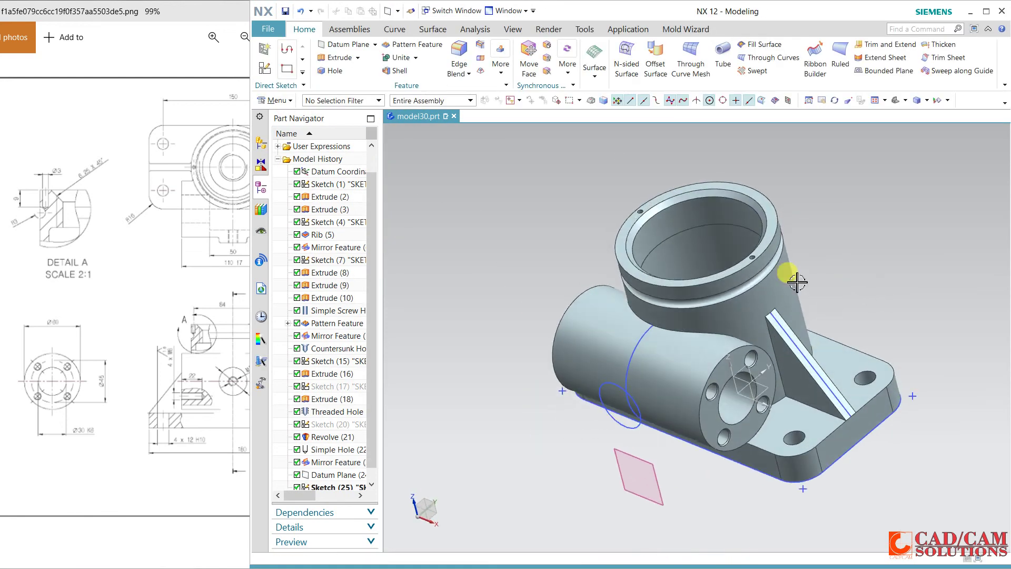
# Step: Extrude the 30 mm circle reversed, Until Next, united with the body, and compare with the drawing
pyautogui.click(600, 390)
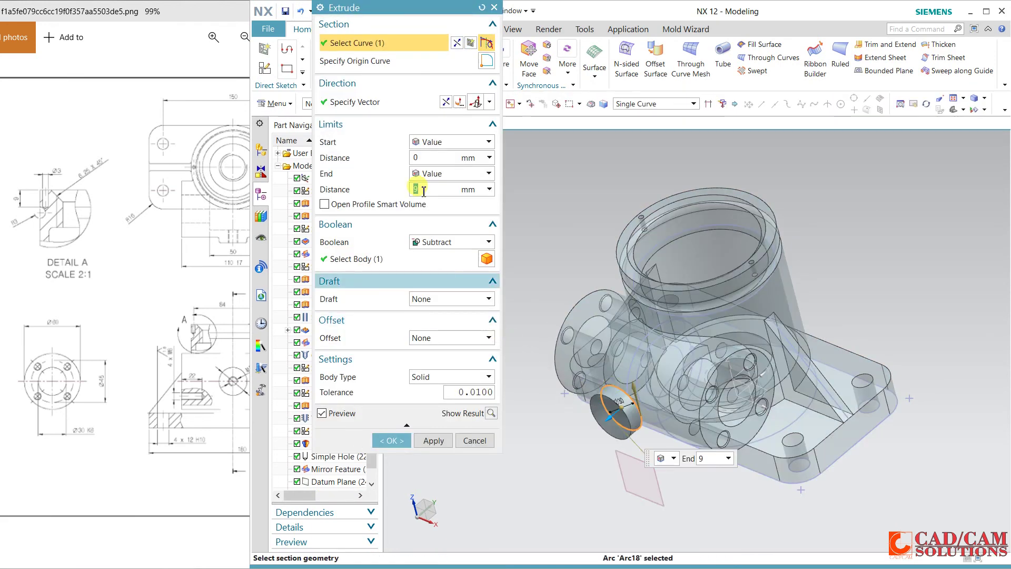
pyautogui.click(446, 102)
pyautogui.click(447, 174)
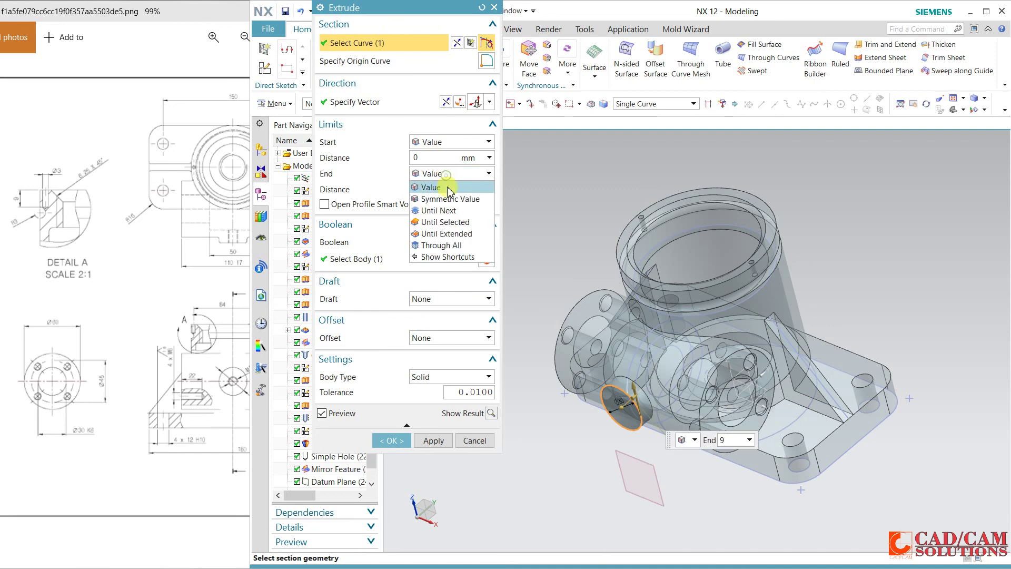
pyautogui.click(455, 214)
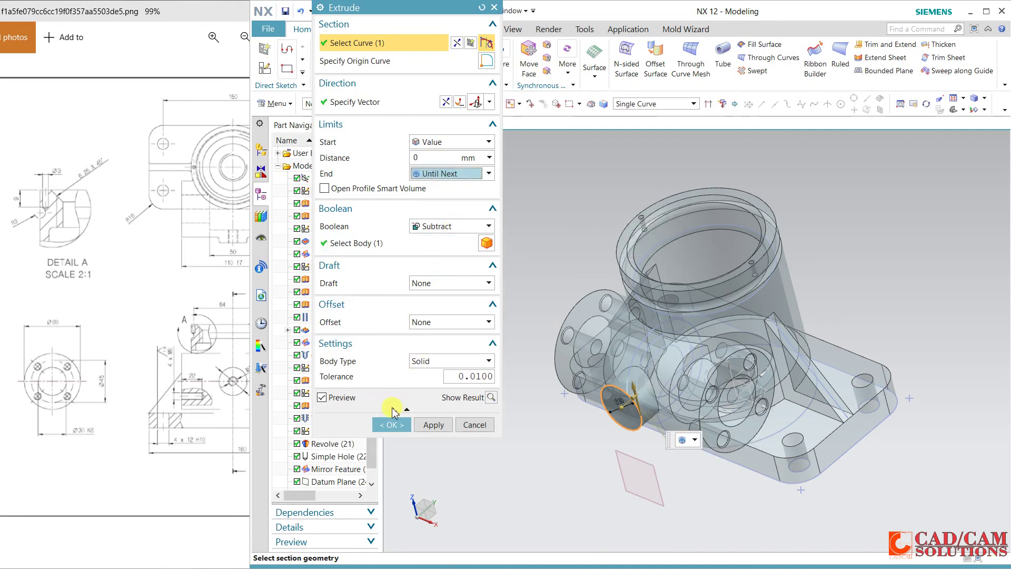
pyautogui.click(450, 227)
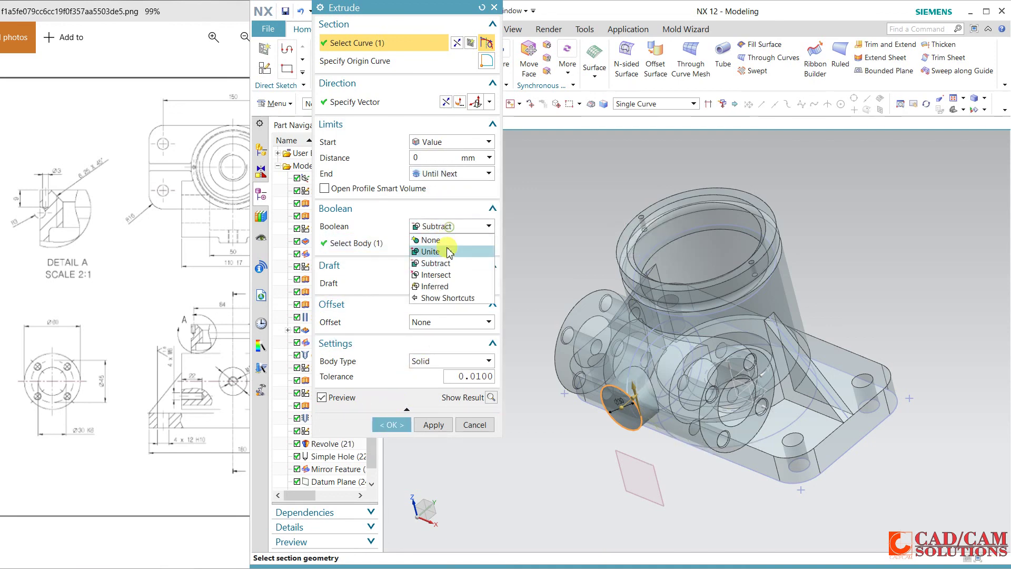
pyautogui.click(445, 251)
pyautogui.click(401, 425)
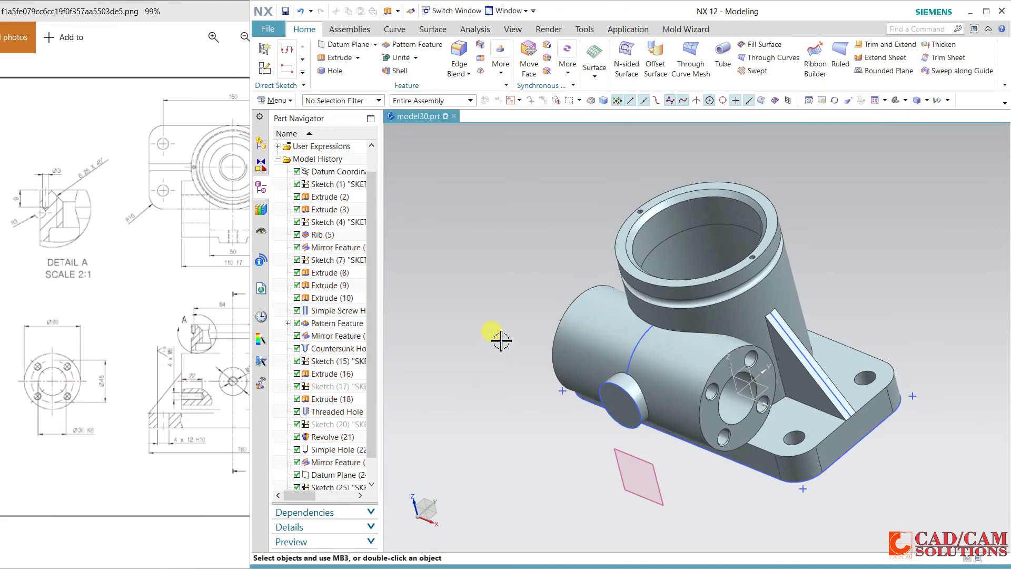
pyautogui.click(218, 405)
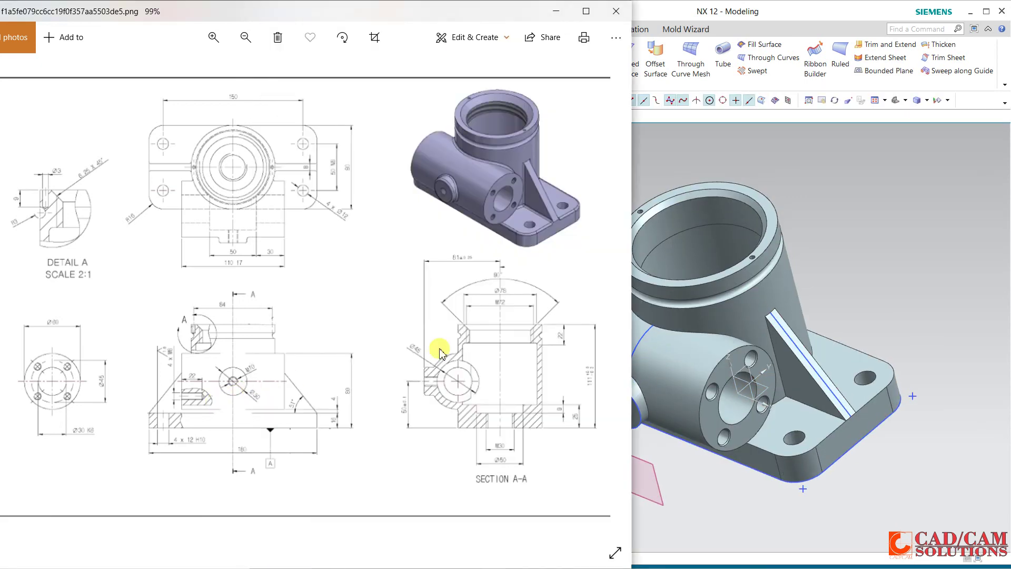
pyautogui.click(684, 159)
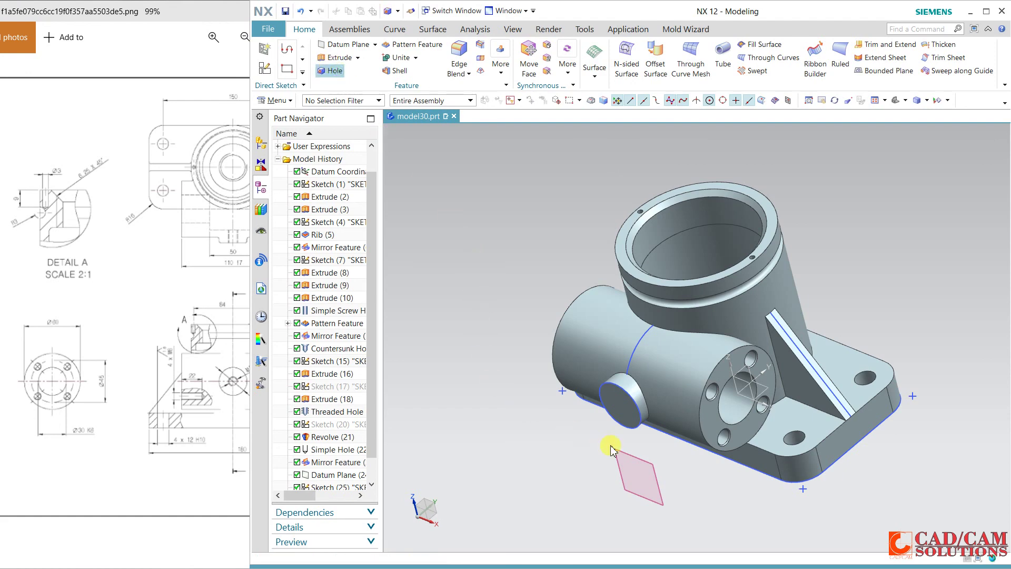
# Step: Create an M10 Simple Screw Clearance Hole (11 mm, 22 mm deep) at the side boss centre
pyautogui.click(410, 31)
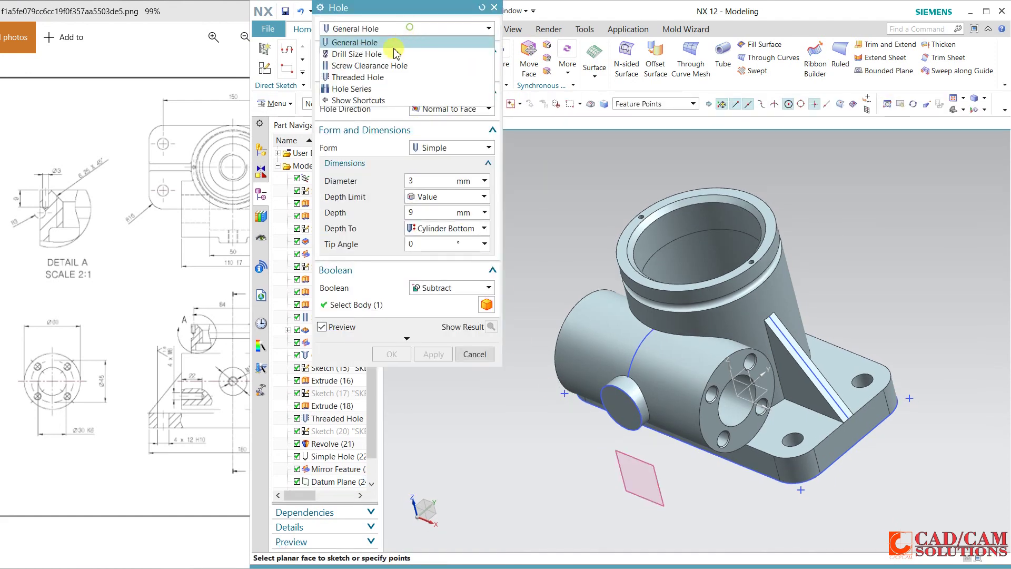
pyautogui.click(377, 65)
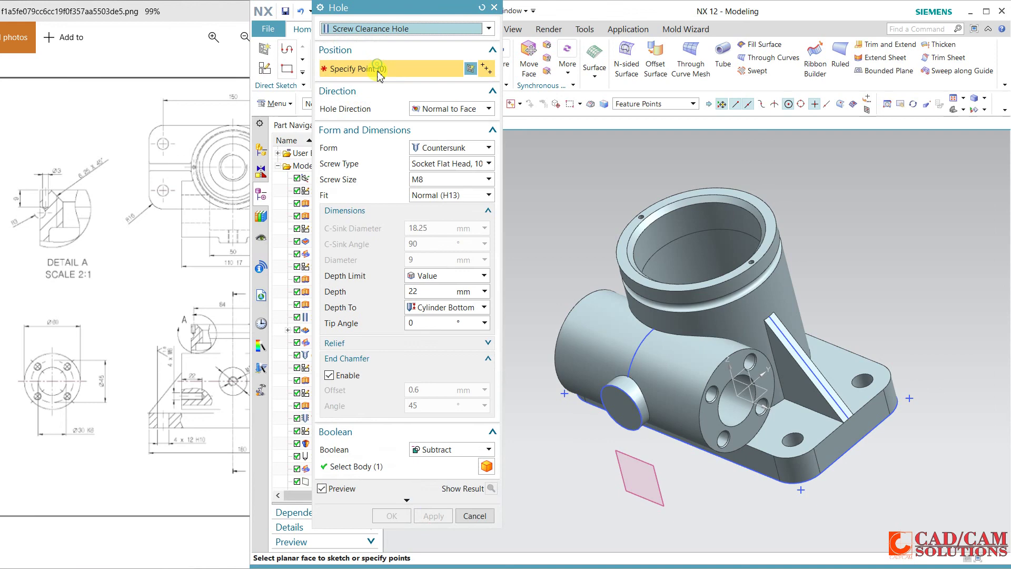
pyautogui.click(451, 181)
pyautogui.click(434, 263)
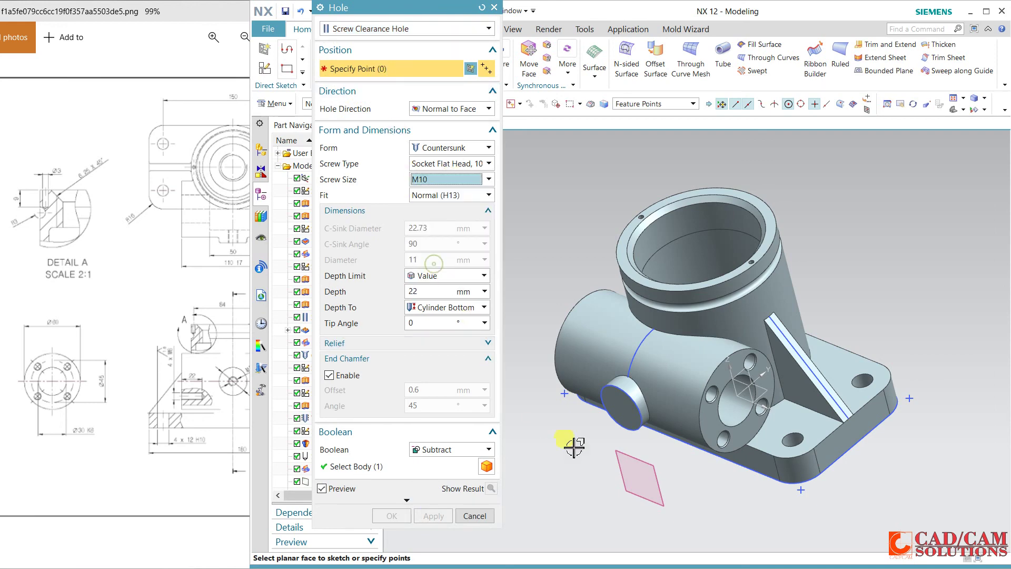
pyautogui.click(622, 429)
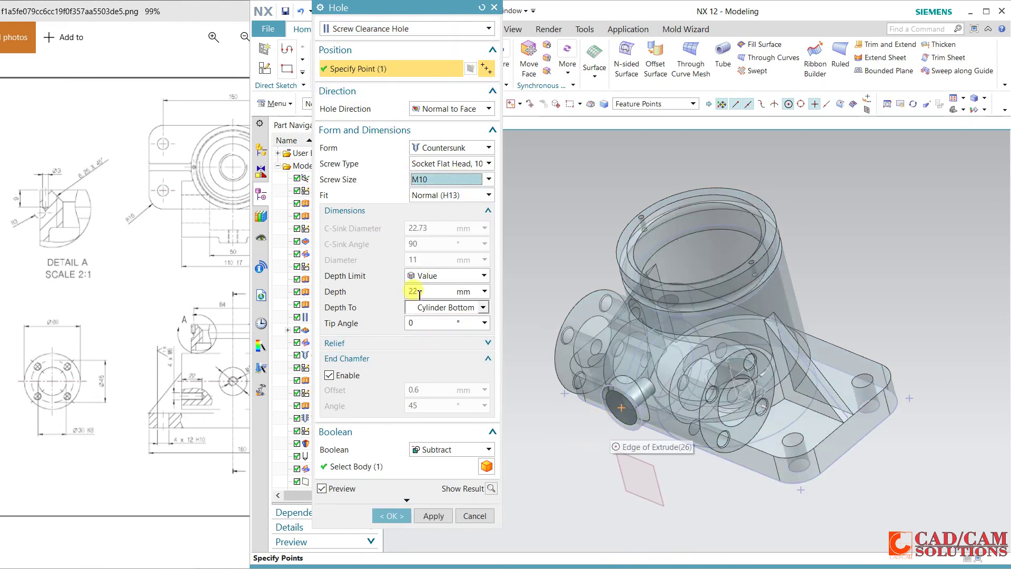
pyautogui.click(438, 147)
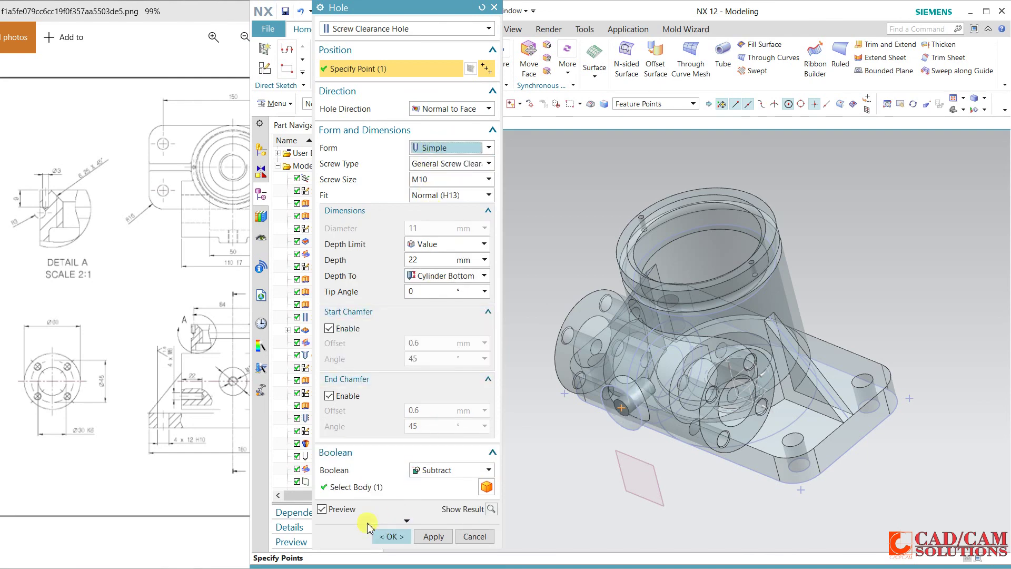
pyautogui.click(234, 424)
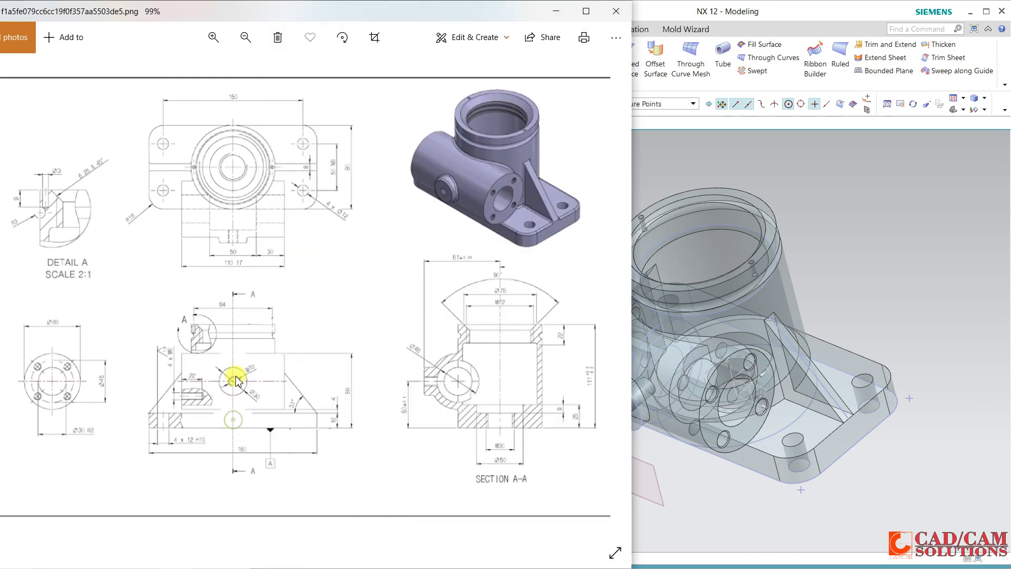
pyautogui.click(646, 27)
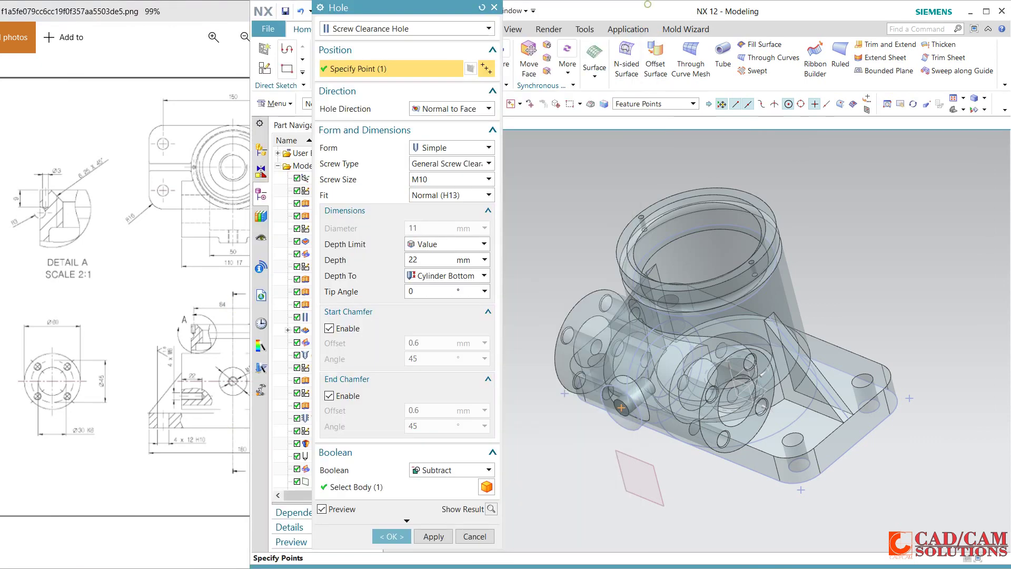
pyautogui.click(393, 536)
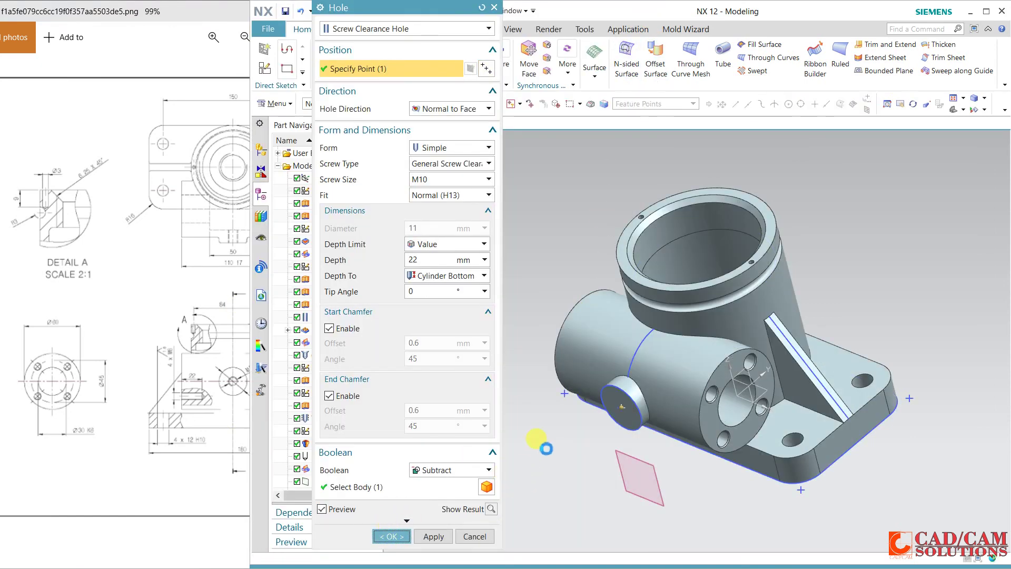
# Step: Orbit the finished valve housing to inspect it, then snap to the Trimetric view
pyautogui.moveTo(551, 409)
pyautogui.mouseDown(button='middle')
pyautogui.moveTo(560, 377)
pyautogui.moveTo(573, 372)
pyautogui.moveTo(501, 384)
pyautogui.moveTo(553, 375)
pyautogui.moveTo(560, 399)
pyautogui.moveTo(568, 390)
pyautogui.mouseUp(button='middle')
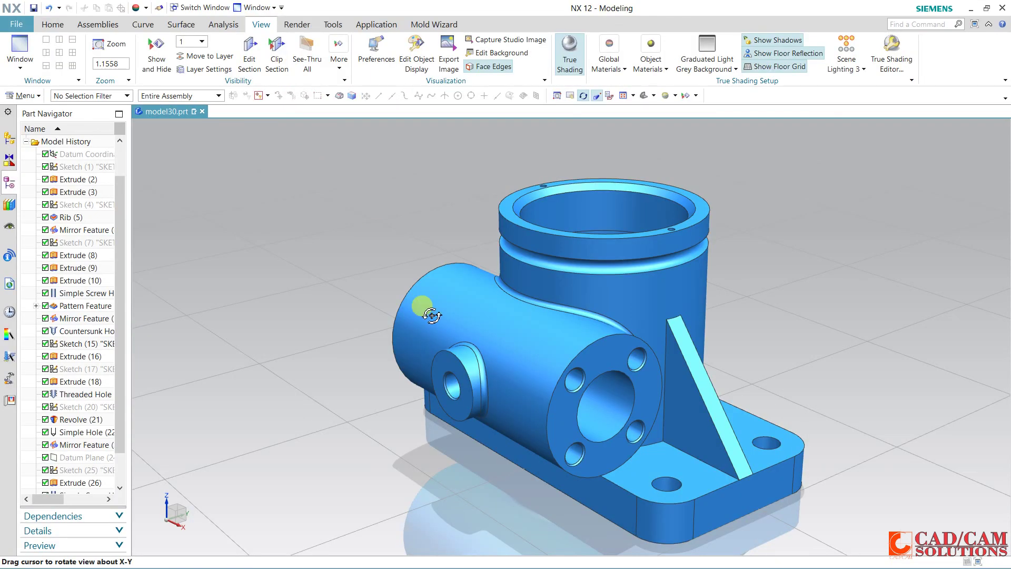
pyautogui.moveTo(460, 309)
pyautogui.mouseDown()
pyautogui.moveTo(474, 296)
pyautogui.moveTo(501, 312)
pyautogui.moveTo(510, 345)
pyautogui.moveTo(503, 376)
pyautogui.moveTo(483, 368)
pyautogui.moveTo(474, 343)
pyautogui.moveTo(498, 261)
pyautogui.moveTo(476, 255)
pyautogui.moveTo(409, 331)
pyautogui.moveTo(408, 297)
pyautogui.moveTo(422, 312)
pyautogui.moveTo(565, 108)
pyautogui.mouseUp()
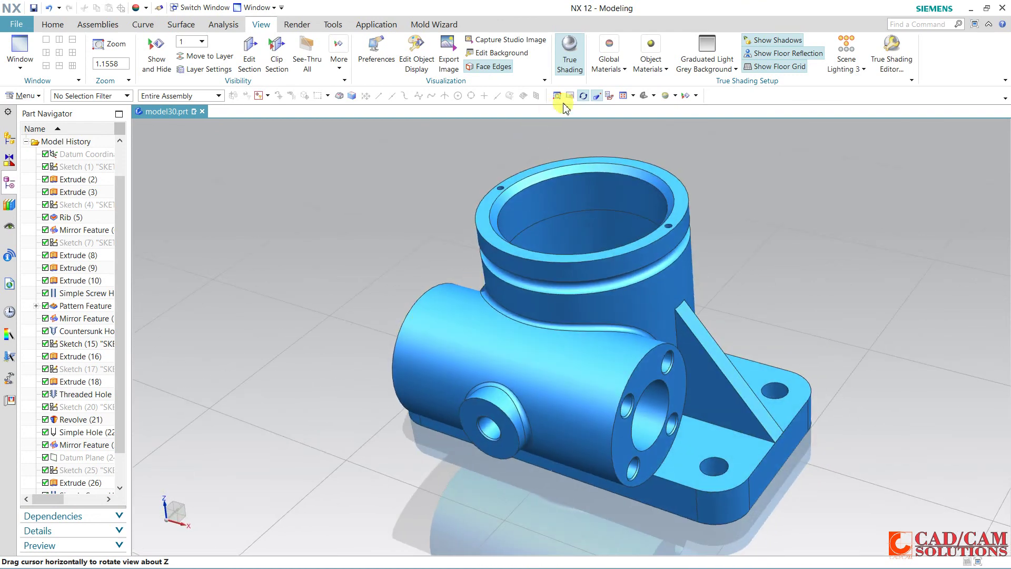
pyautogui.click(643, 97)
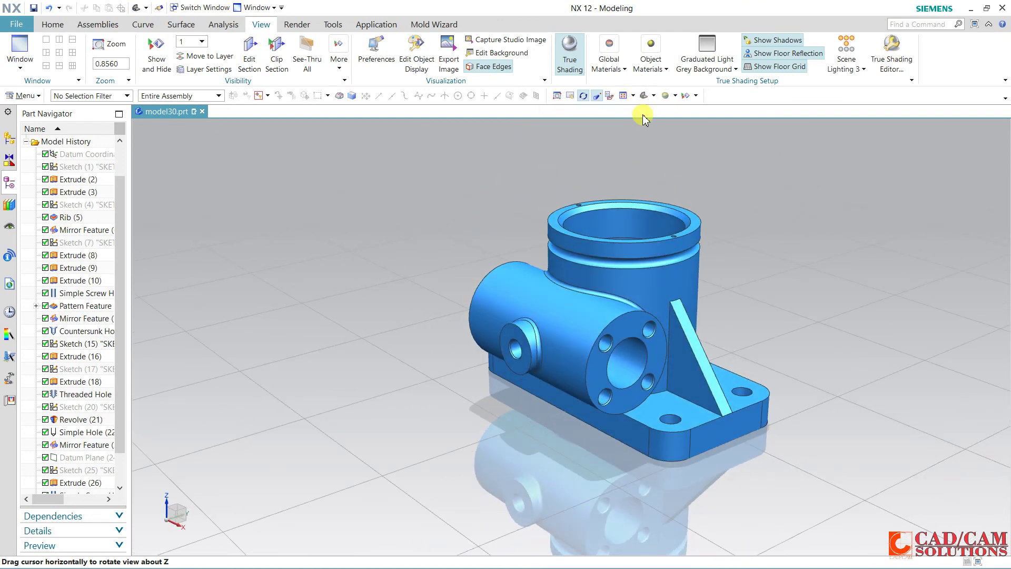